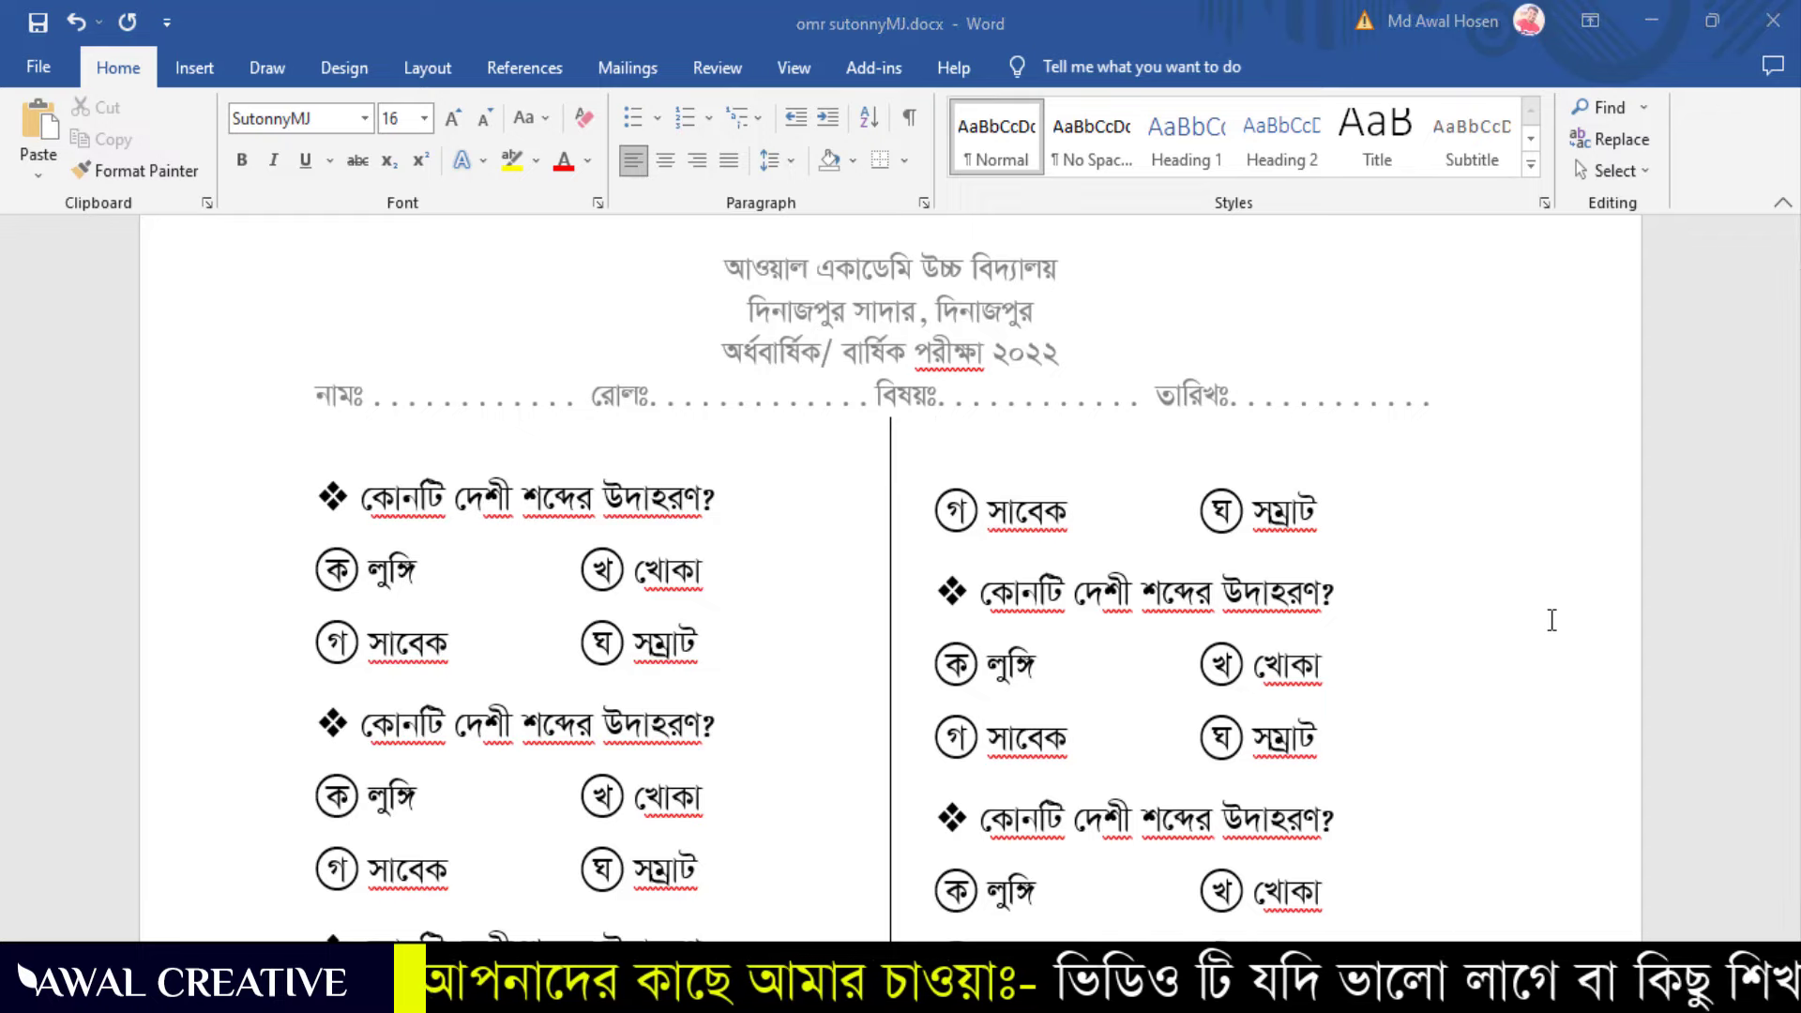
Look over the sample exam paper's layout before starting
click(286, 457)
mouse_move(286, 456)
mouse_down()
mouse_move(635, 631)
mouse_move(745, 736)
mouse_move(760, 691)
mouse_up()
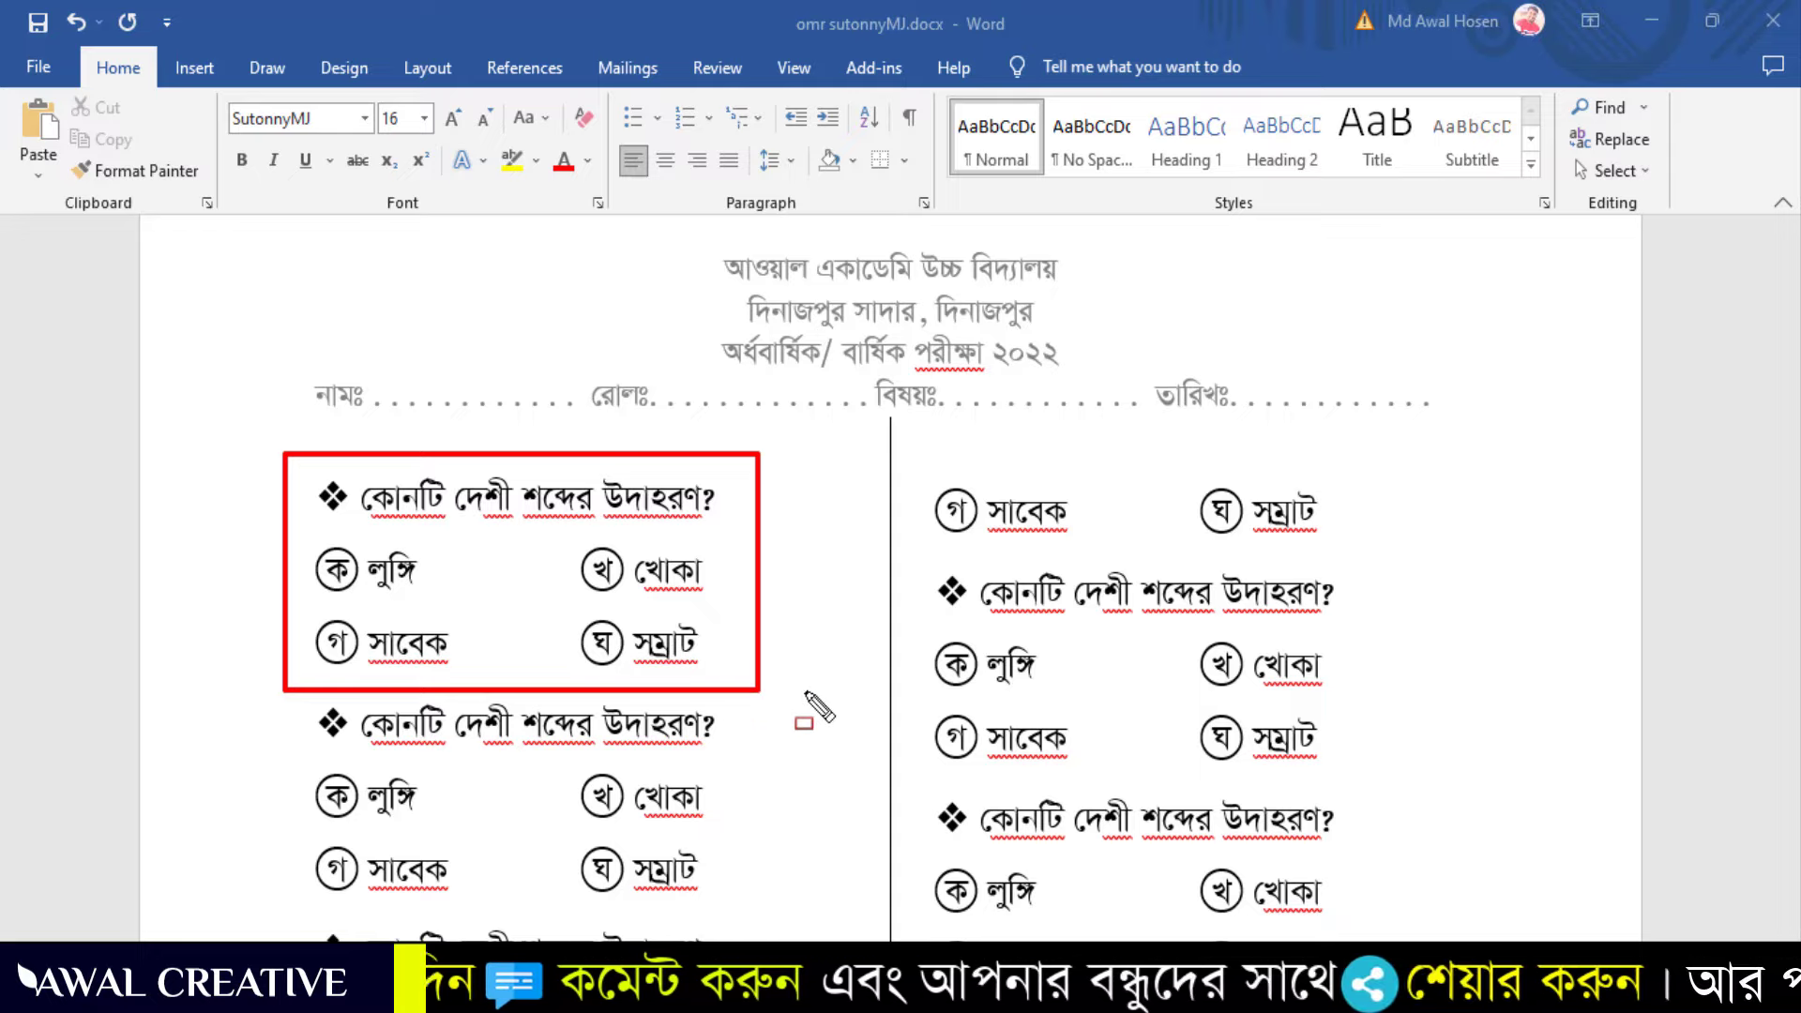
drag(913, 470, 988, 554)
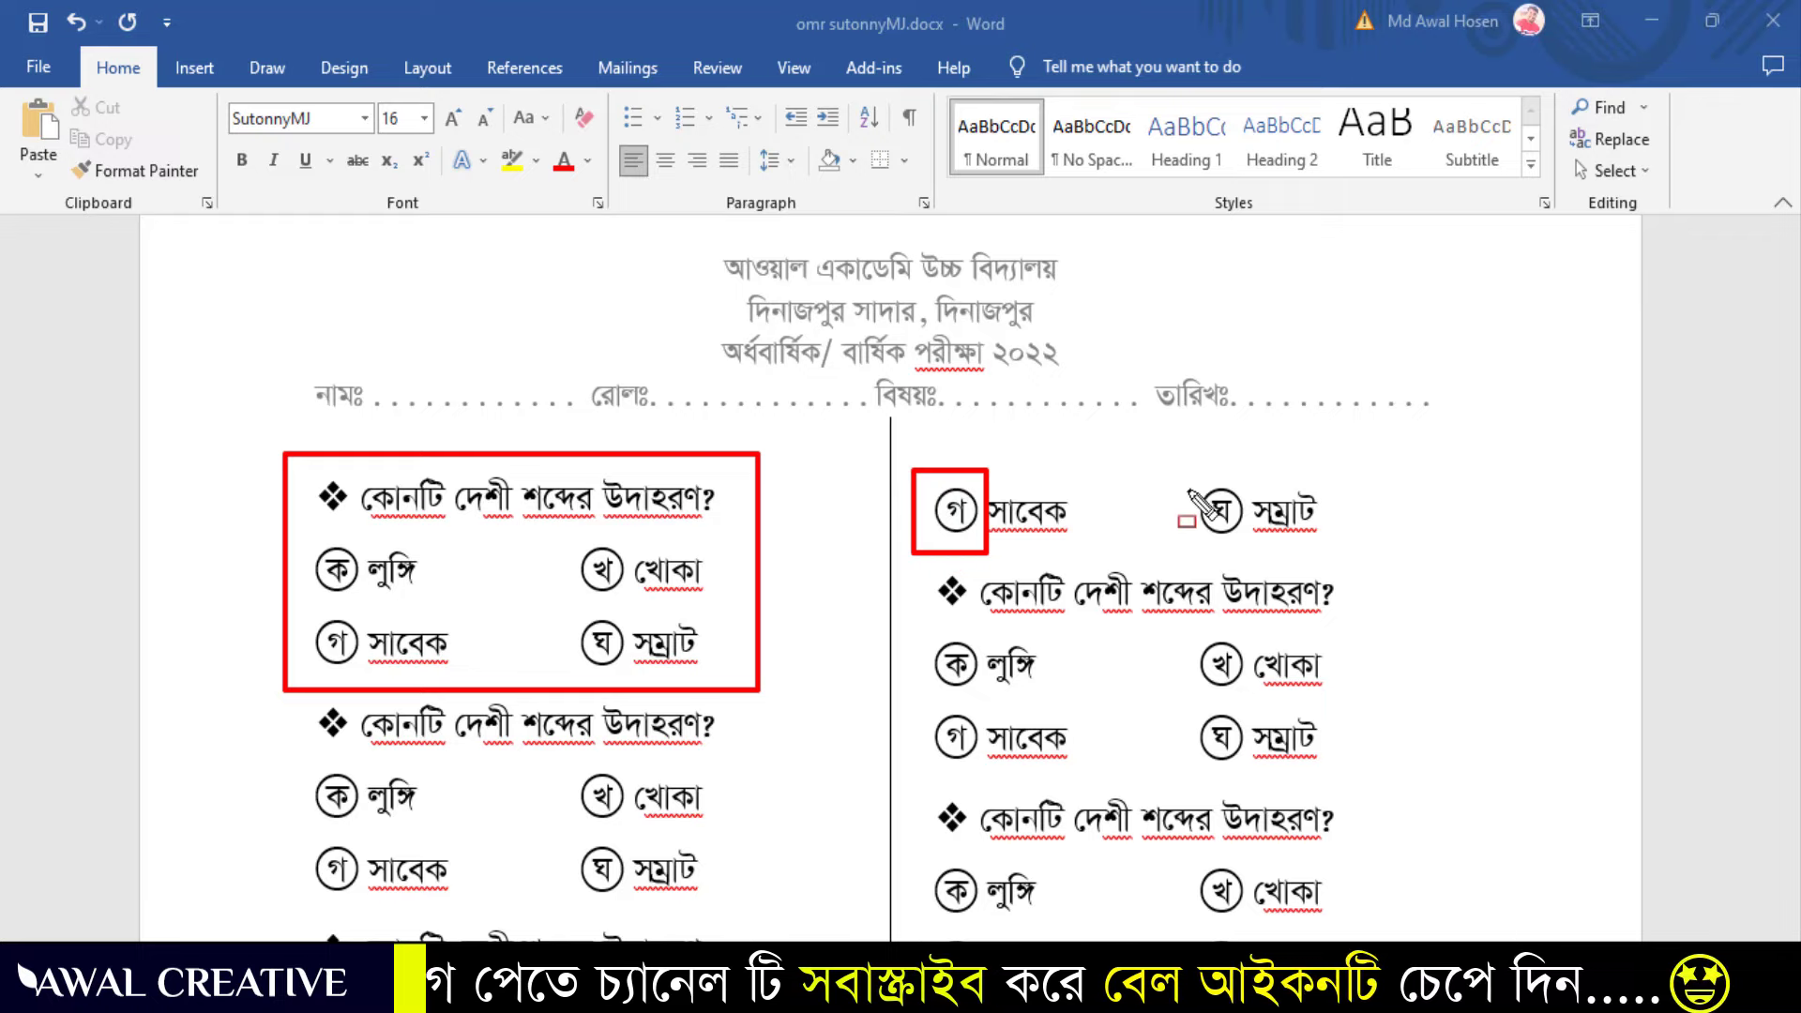
drag(1163, 449, 1255, 555)
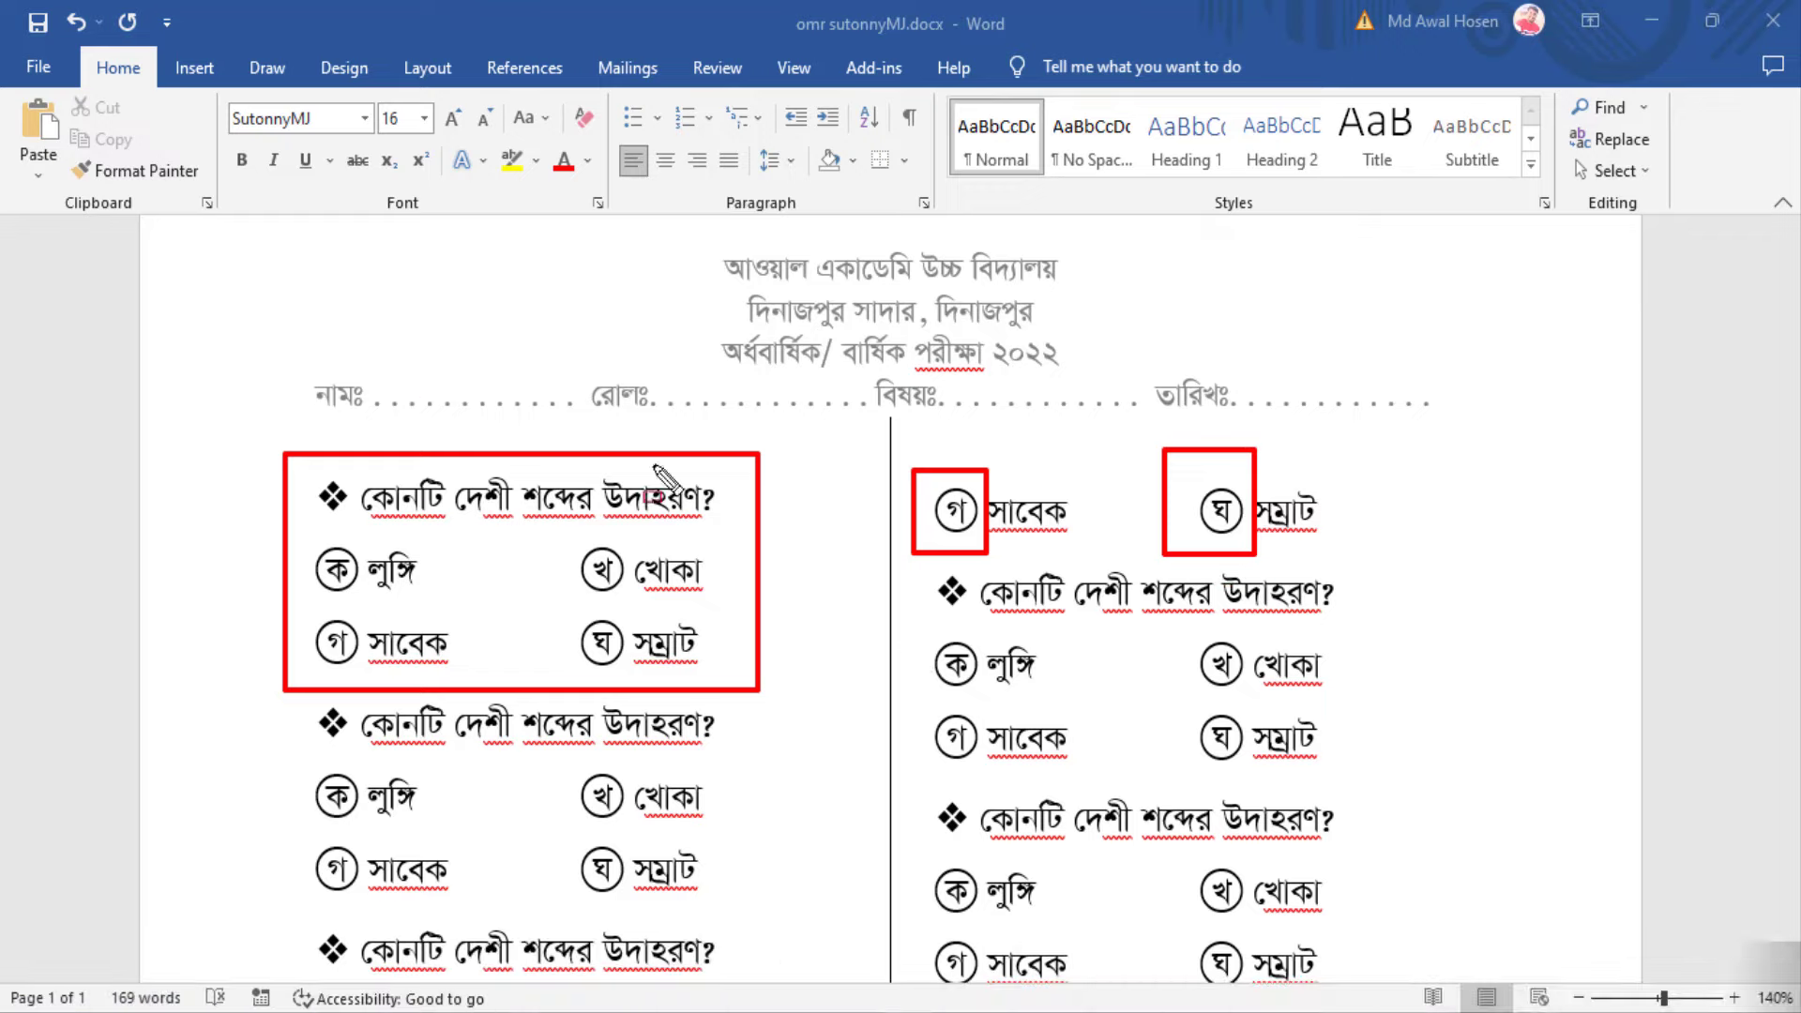
drag(231, 220, 435, 300)
mouse_move(559, 349)
mouse_down()
mouse_move(1191, 460)
mouse_move(1444, 464)
mouse_move(1510, 433)
mouse_up()
drag(902, 616, 1395, 782)
key(e)
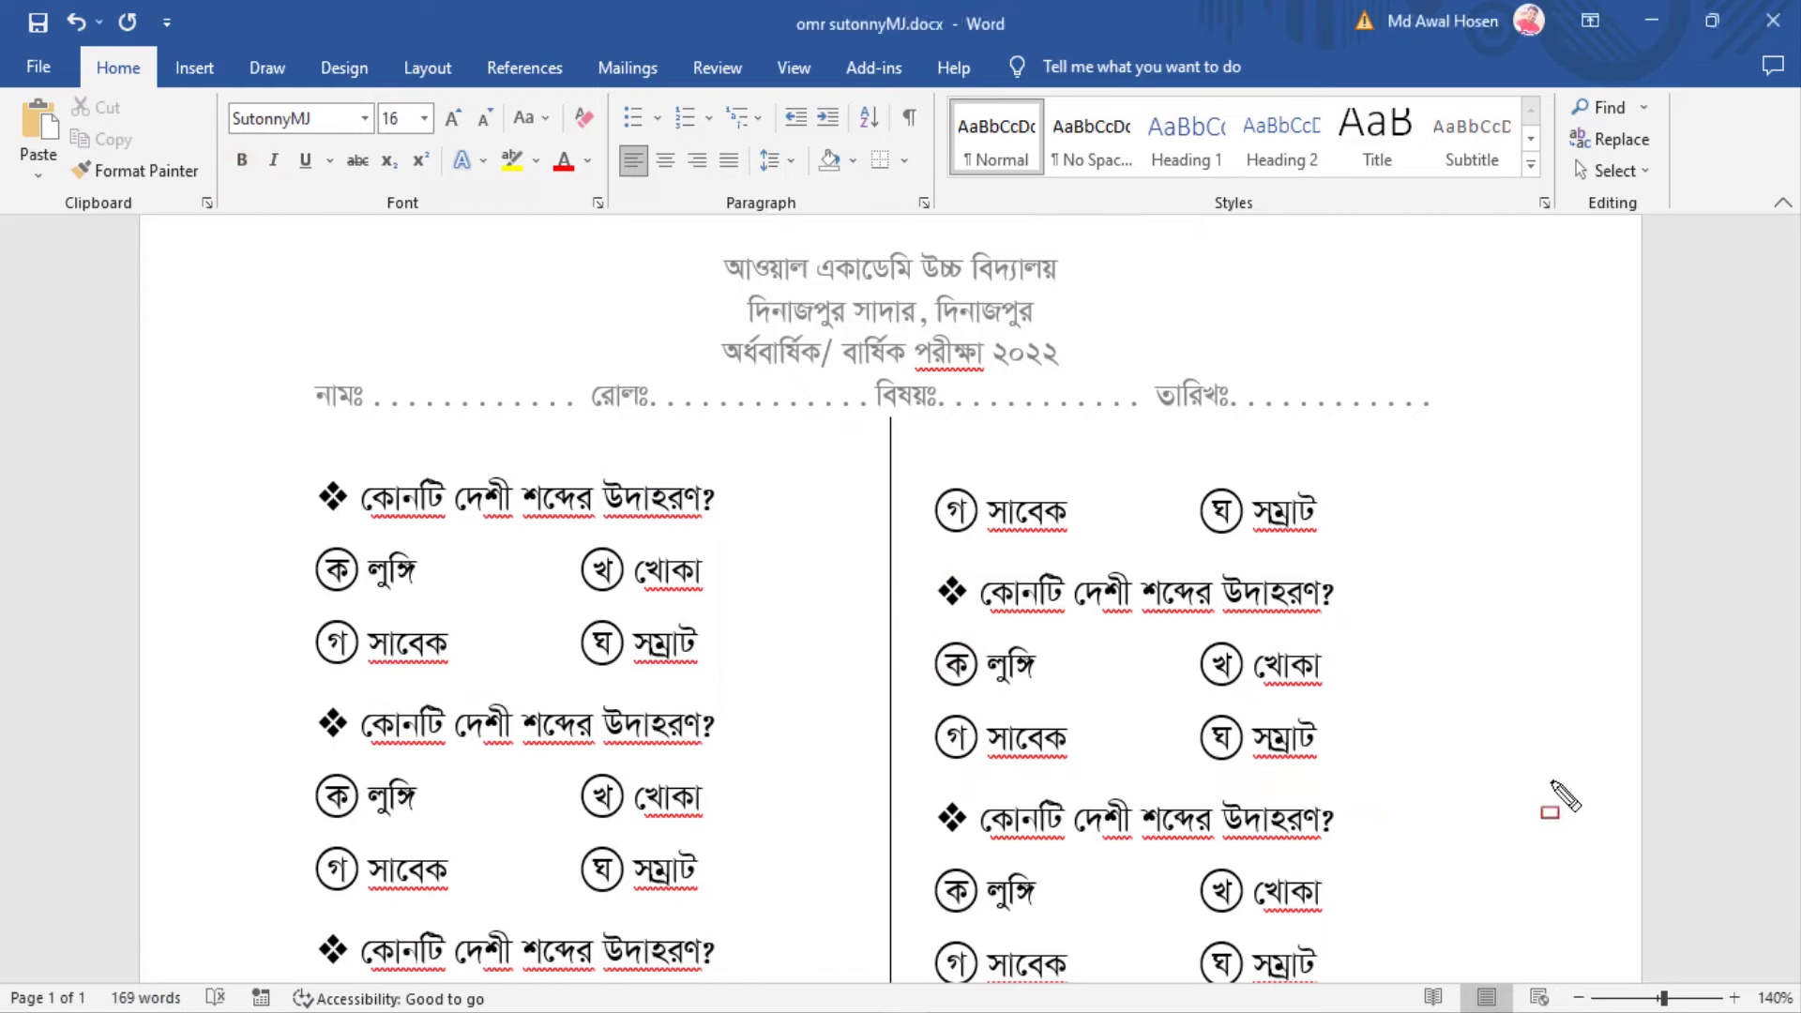
key(Escape)
scroll(1088, 562, up, 2)
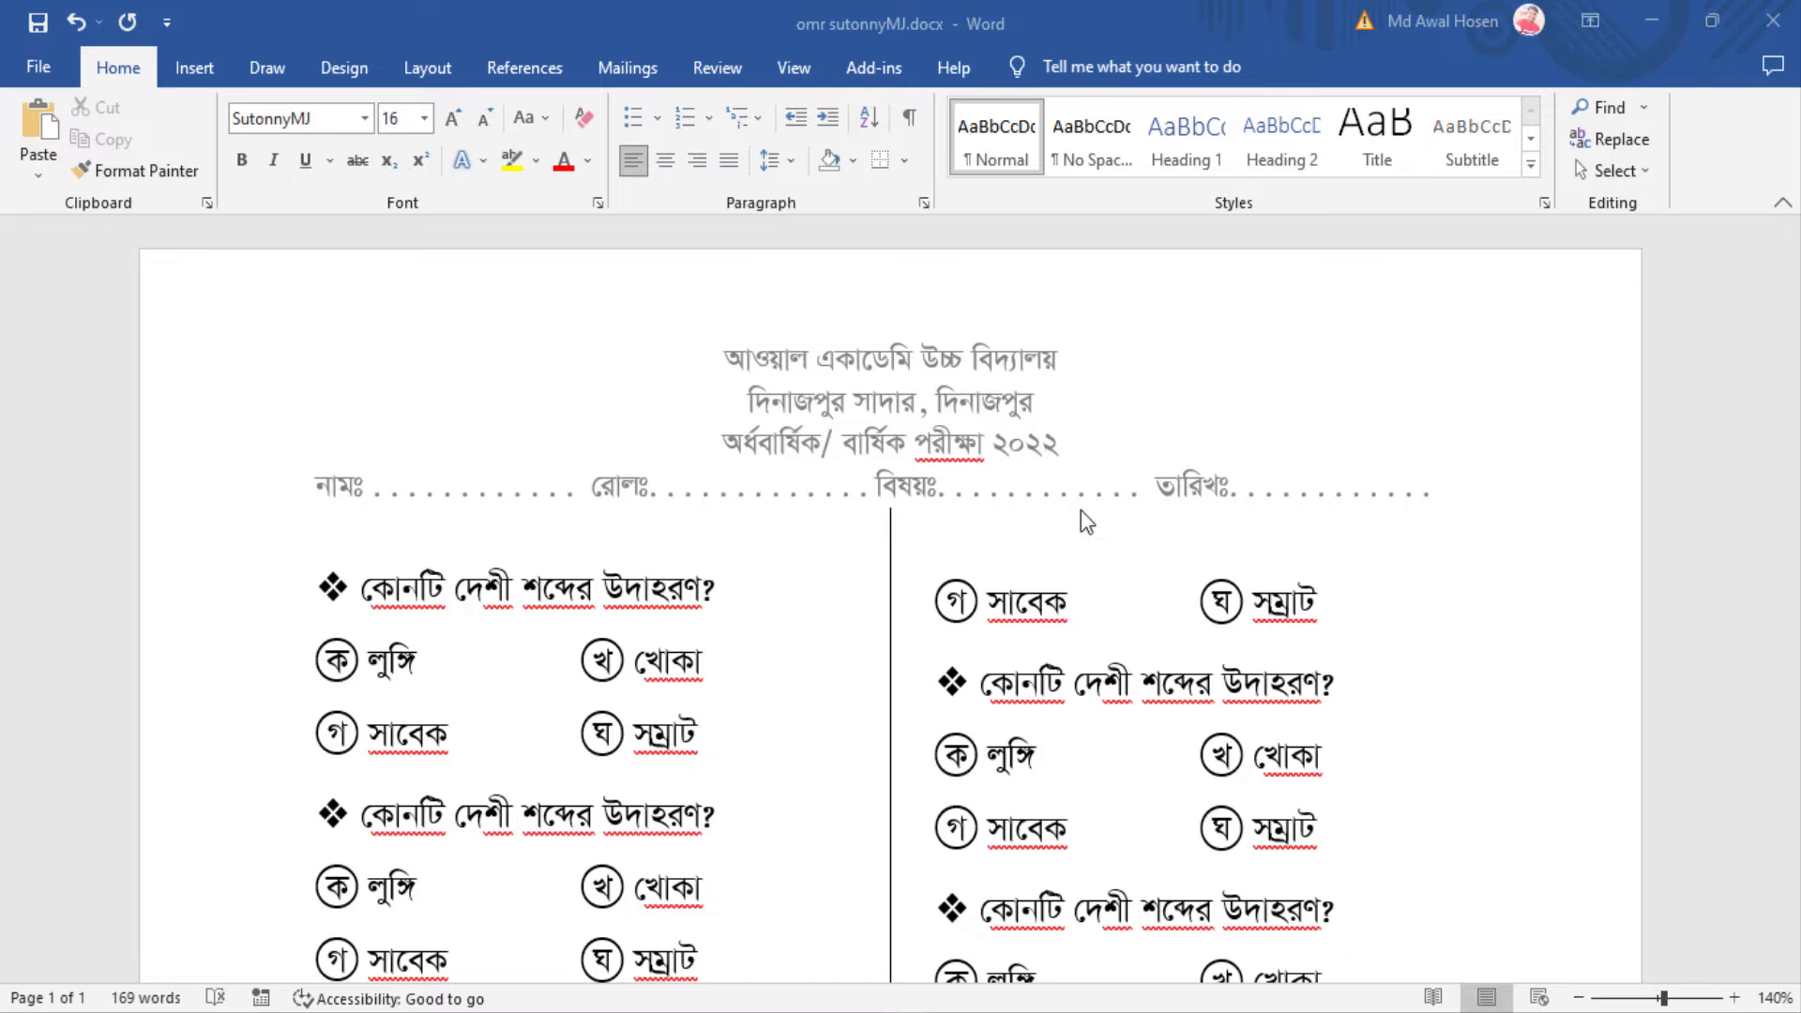
scroll(852, 594, down, 5)
scroll(820, 643, up, 5)
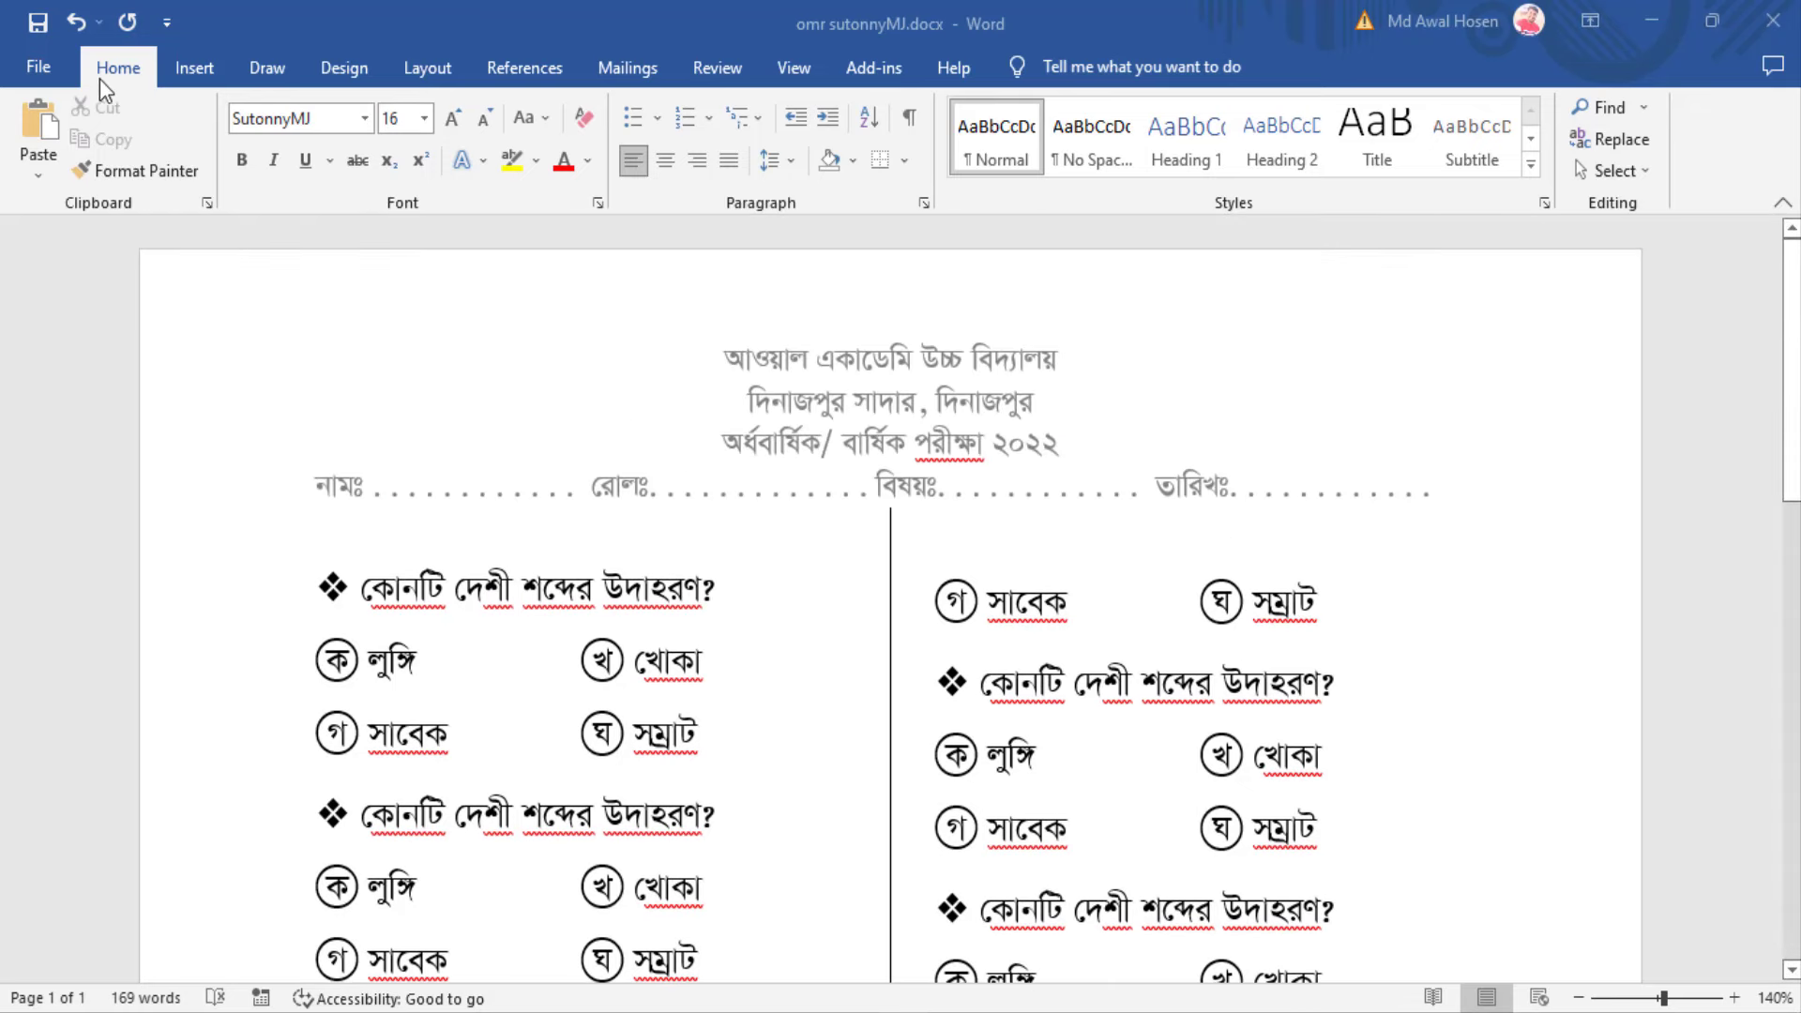
Create a new blank document, Document3, with SutonnyMJ 16 as the font
click(39, 64)
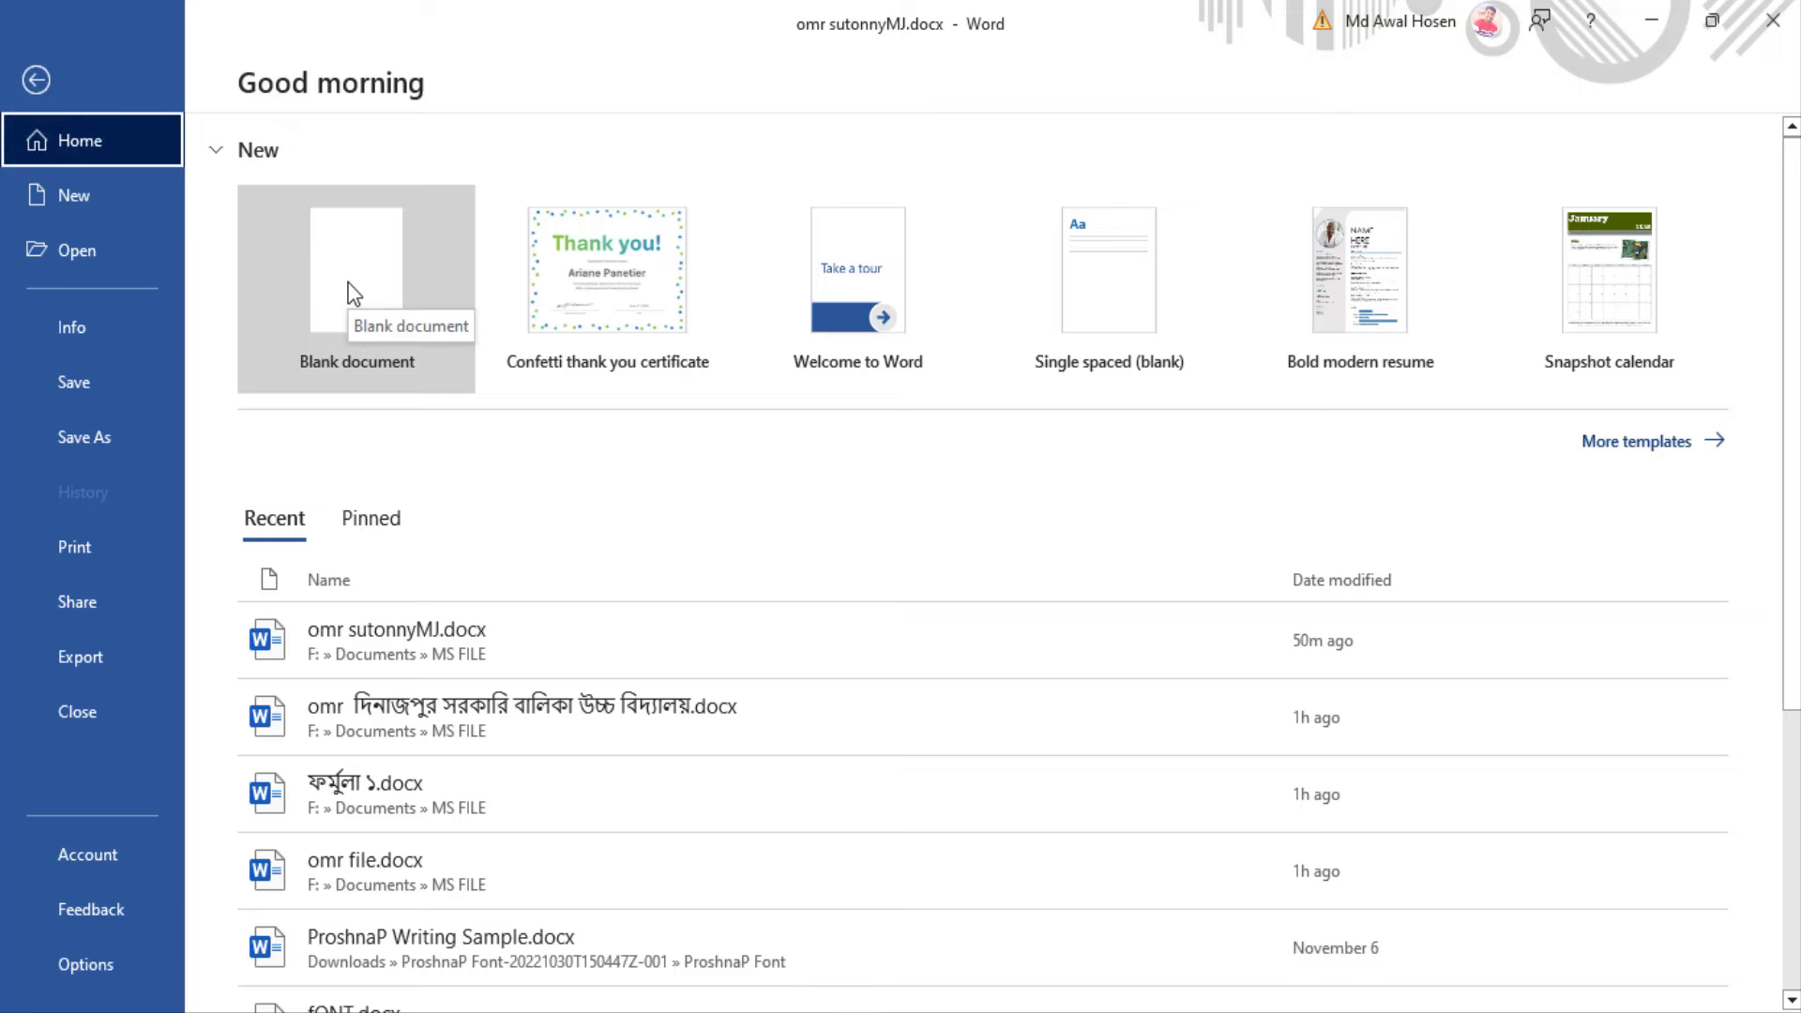
click(44, 82)
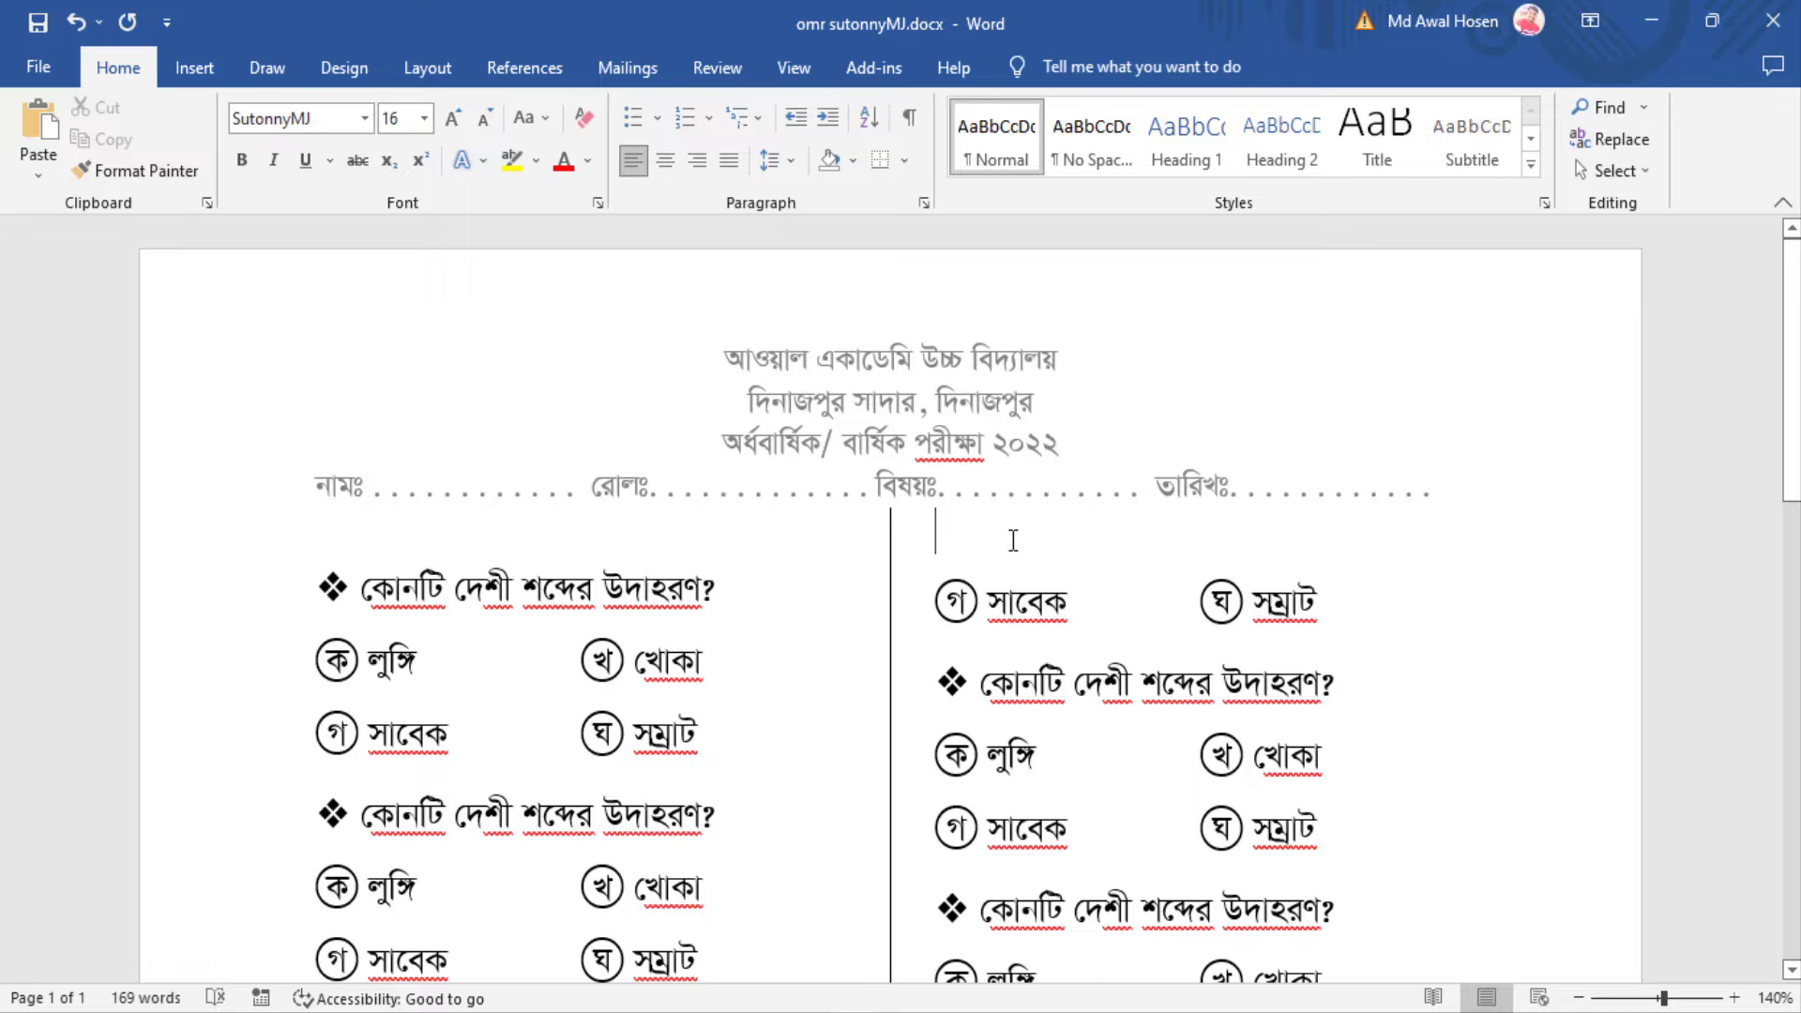
key(ctrl+n)
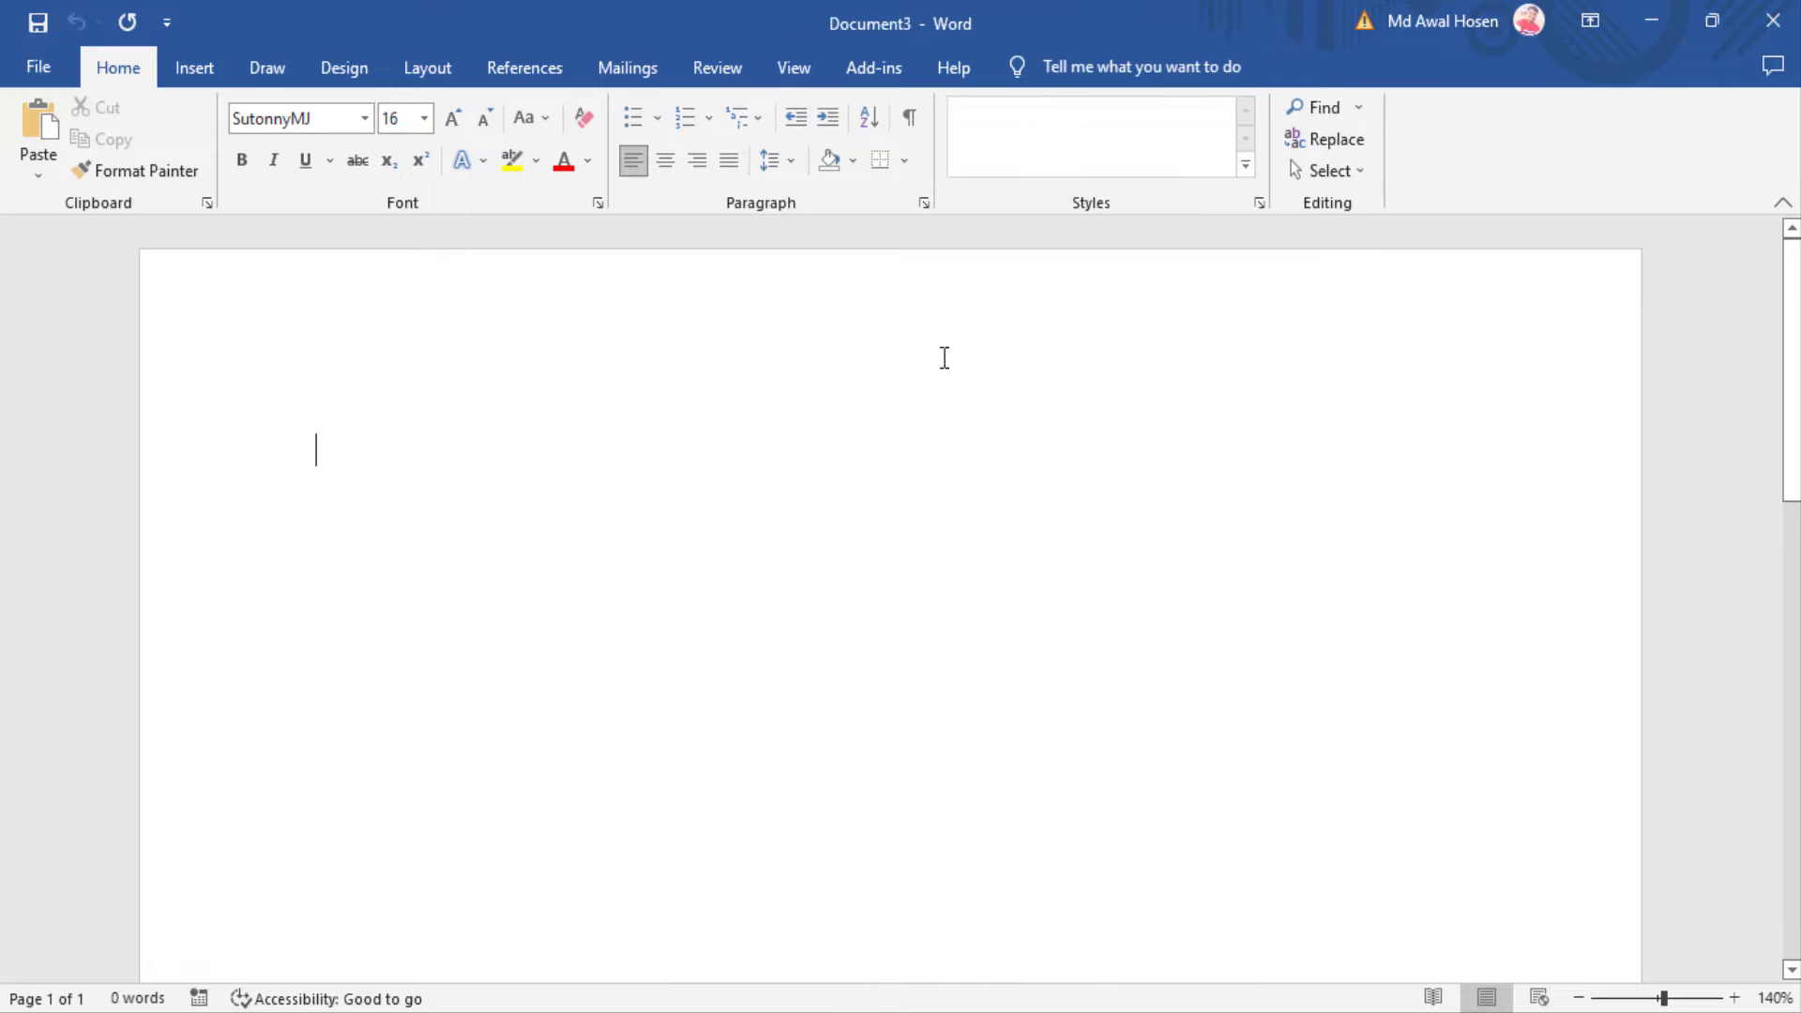
scroll(920, 638, down, 1)
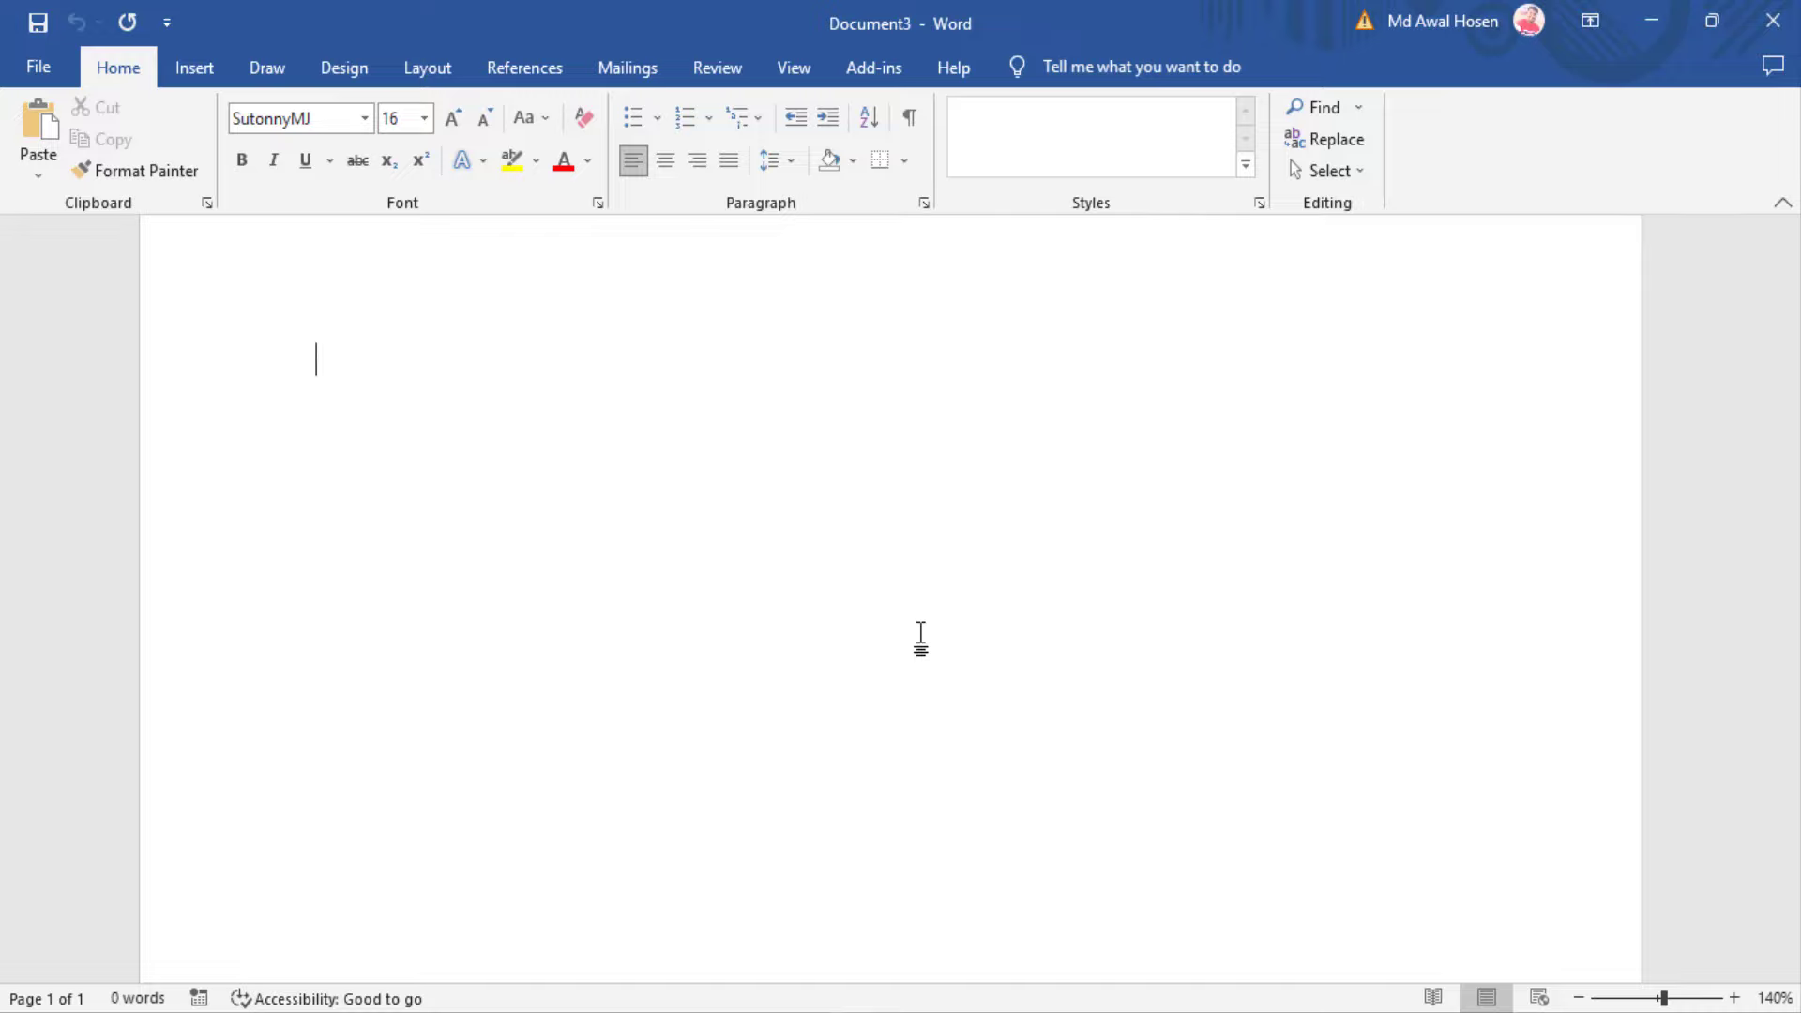
scroll(920, 638, up, 1)
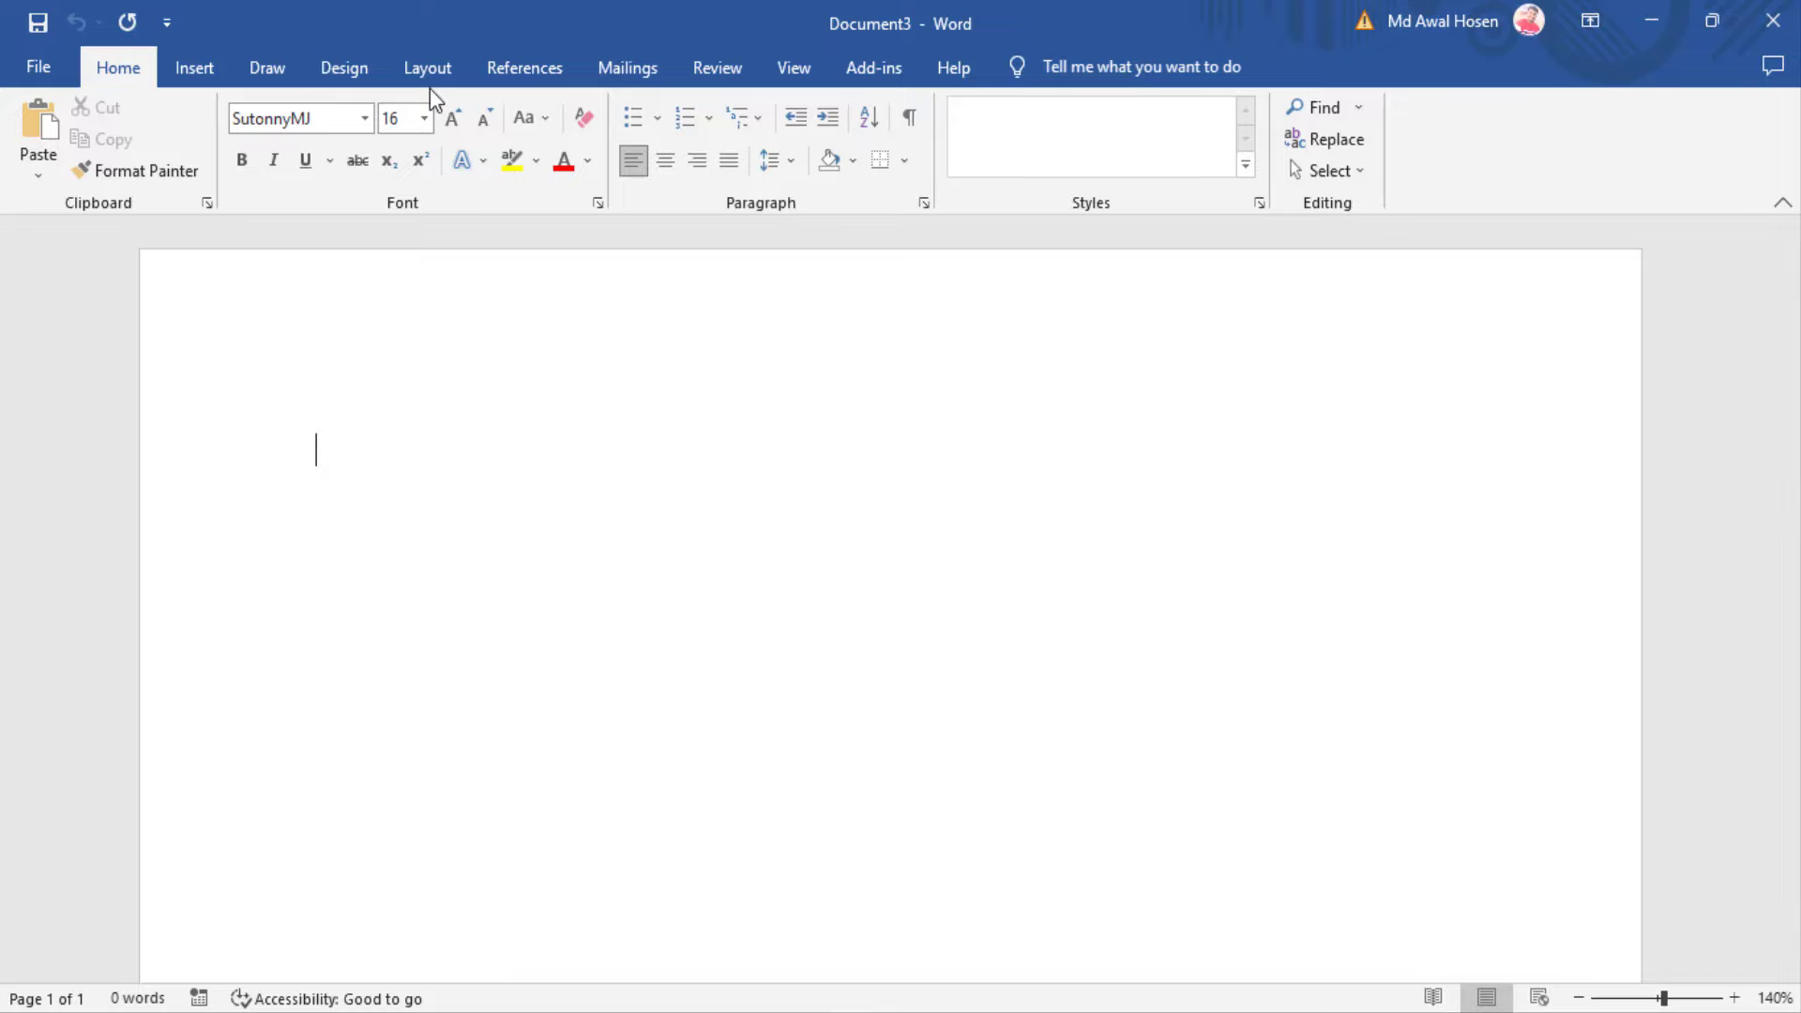
Lower the left page margin to 0.5" in Custom Margins
click(424, 64)
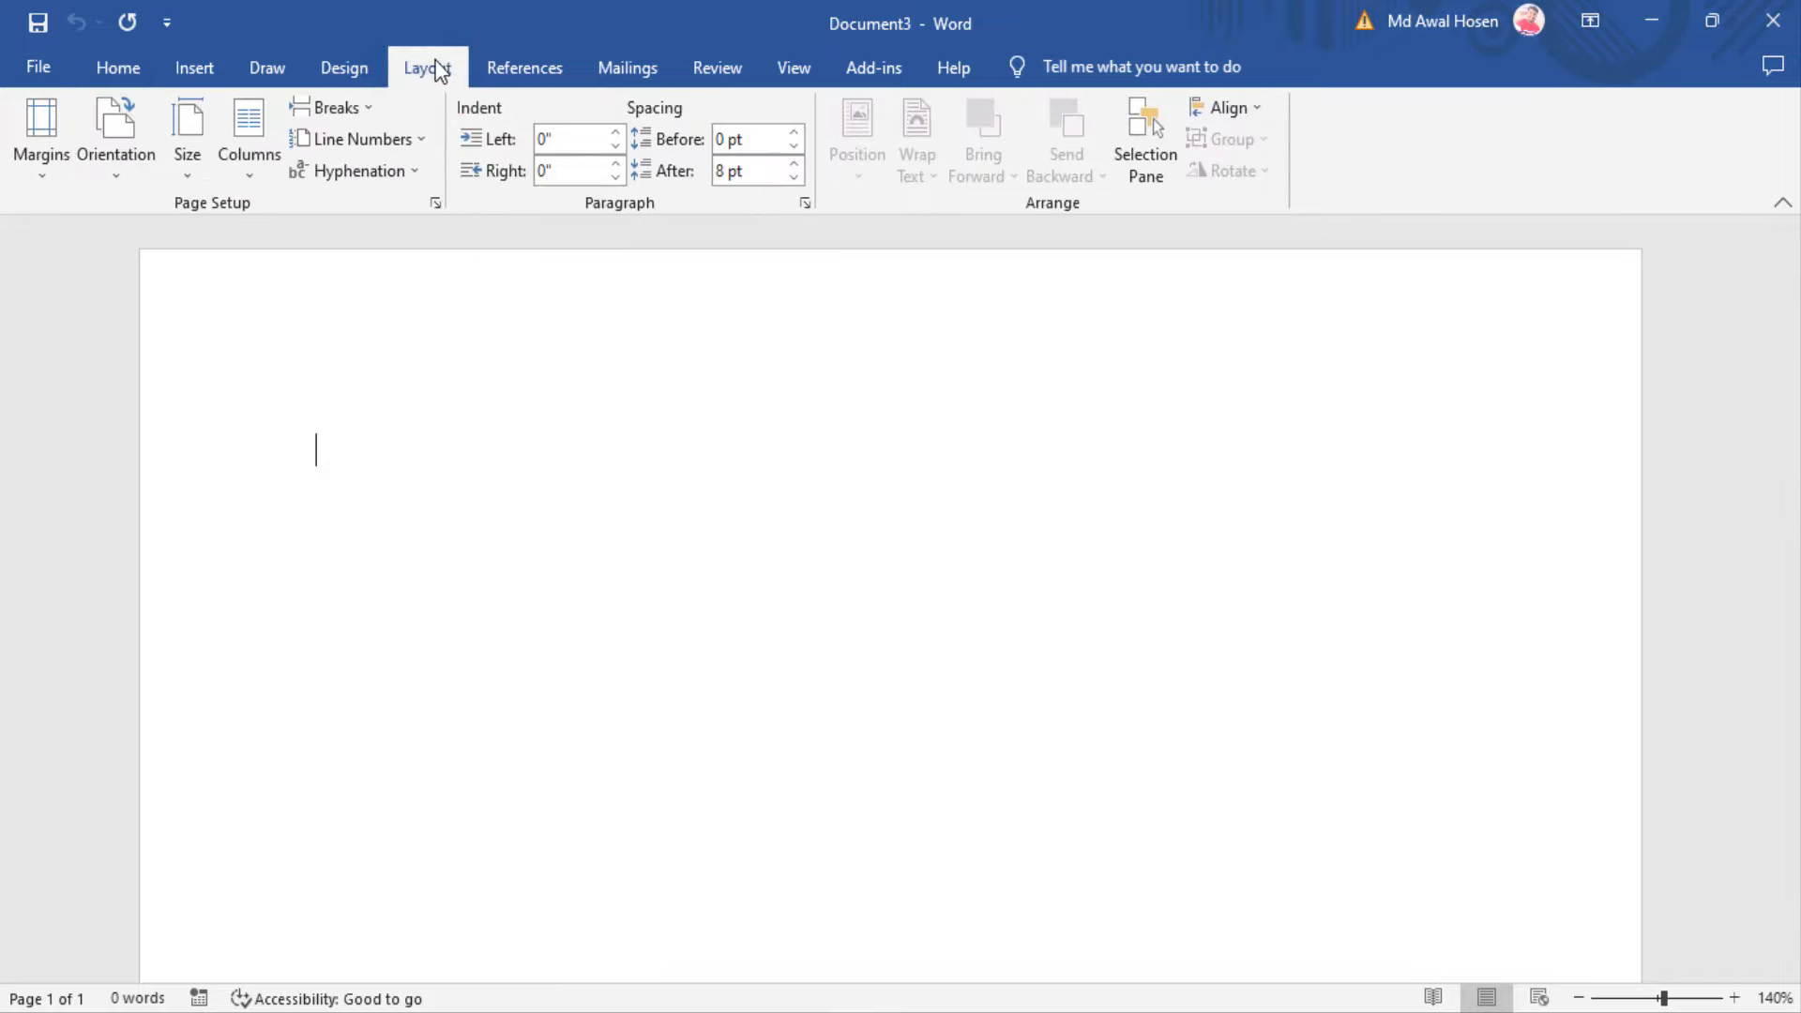
click(41, 175)
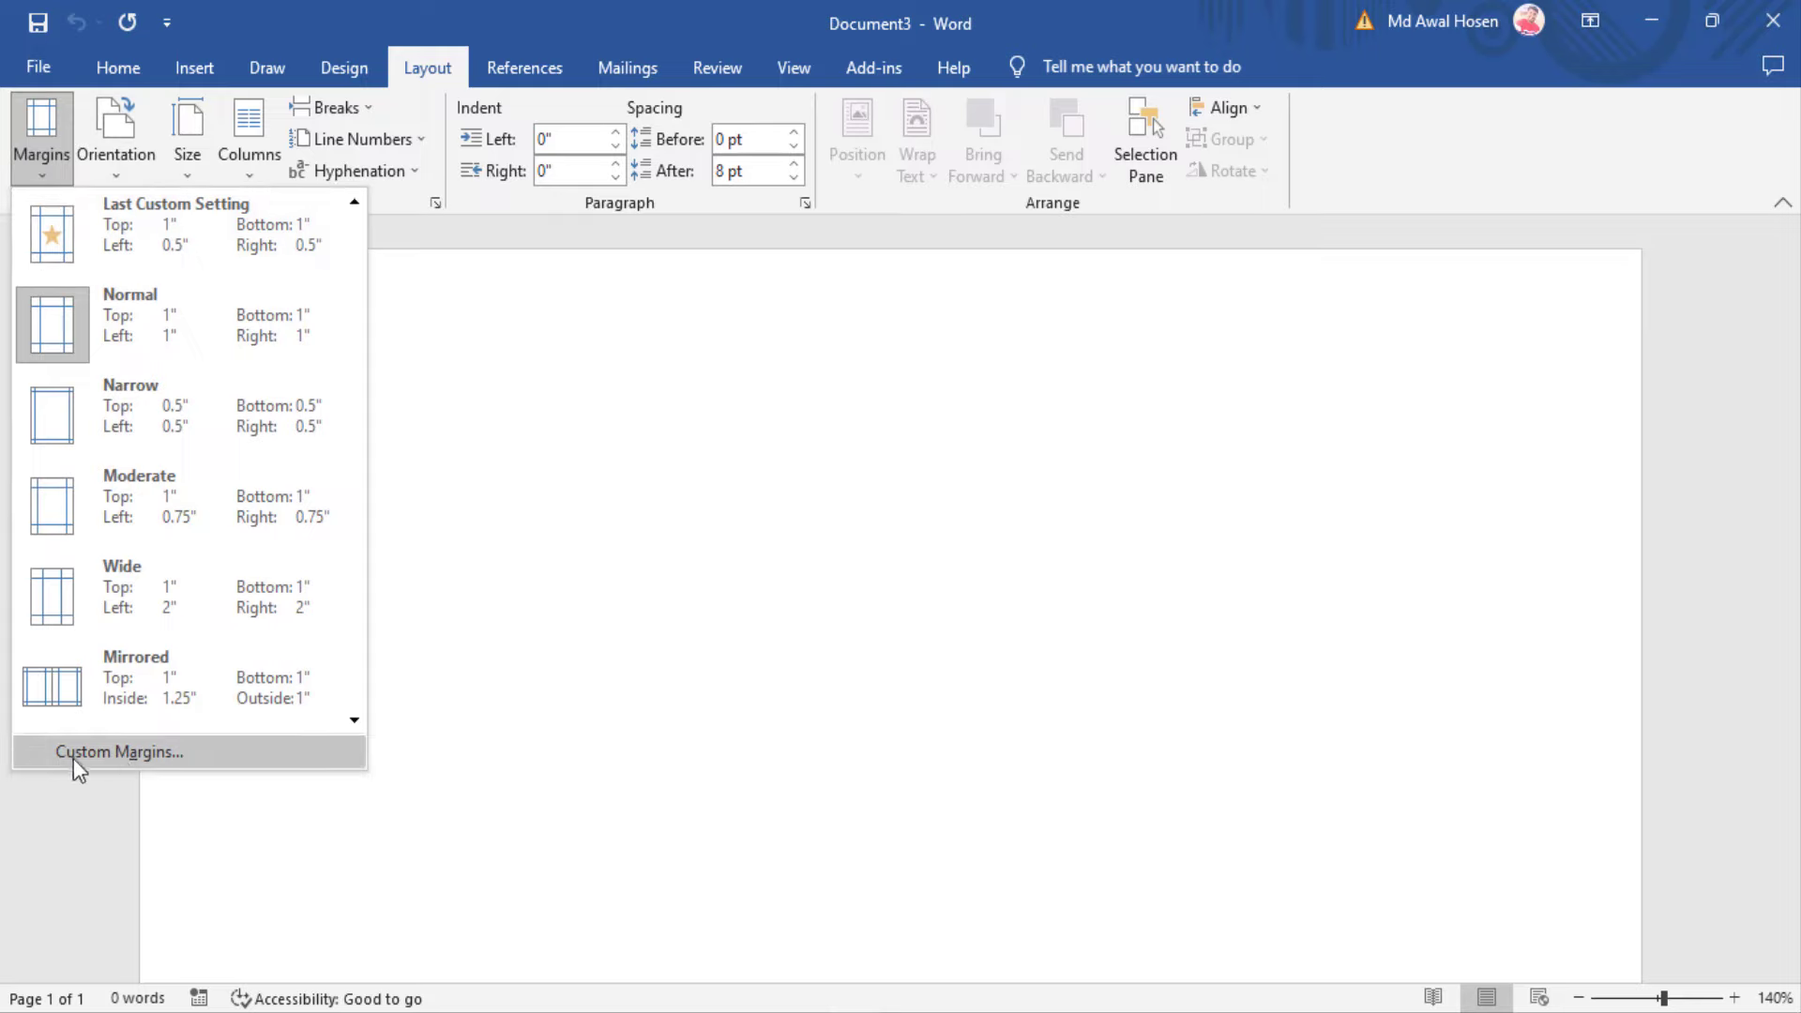
click(156, 745)
drag(367, 199, 858, 260)
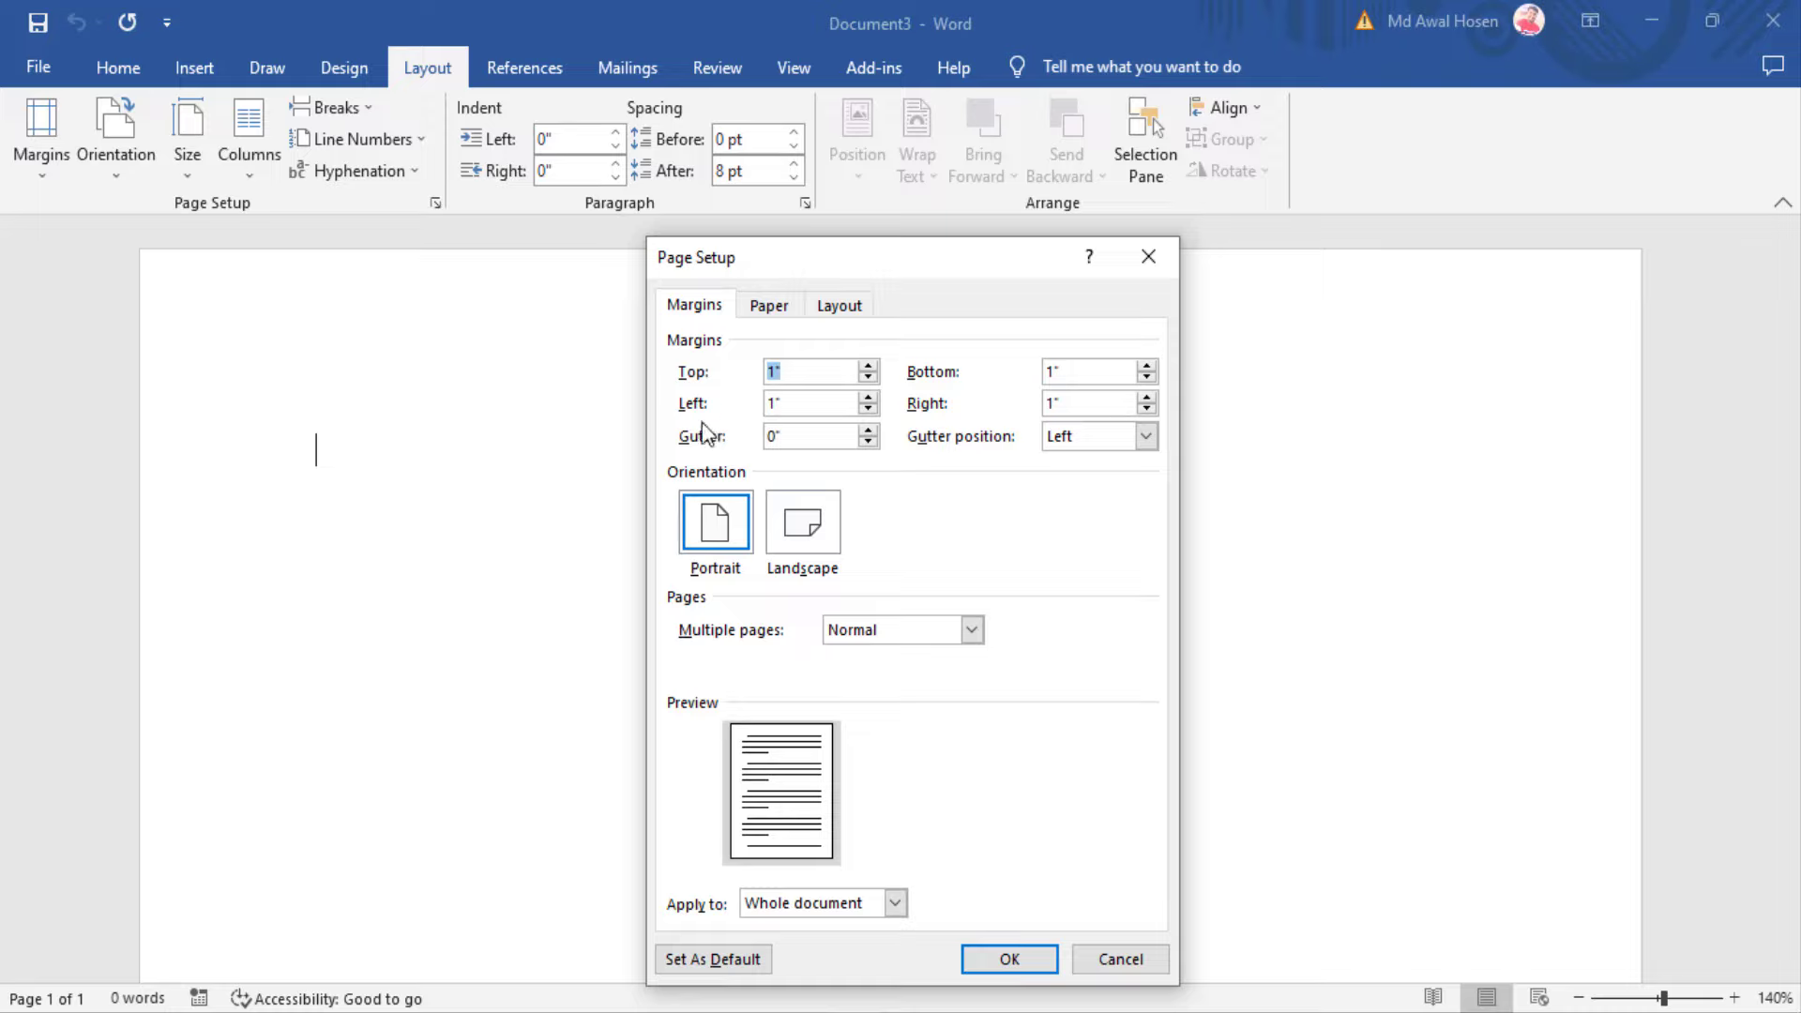
click(869, 411)
click(868, 413)
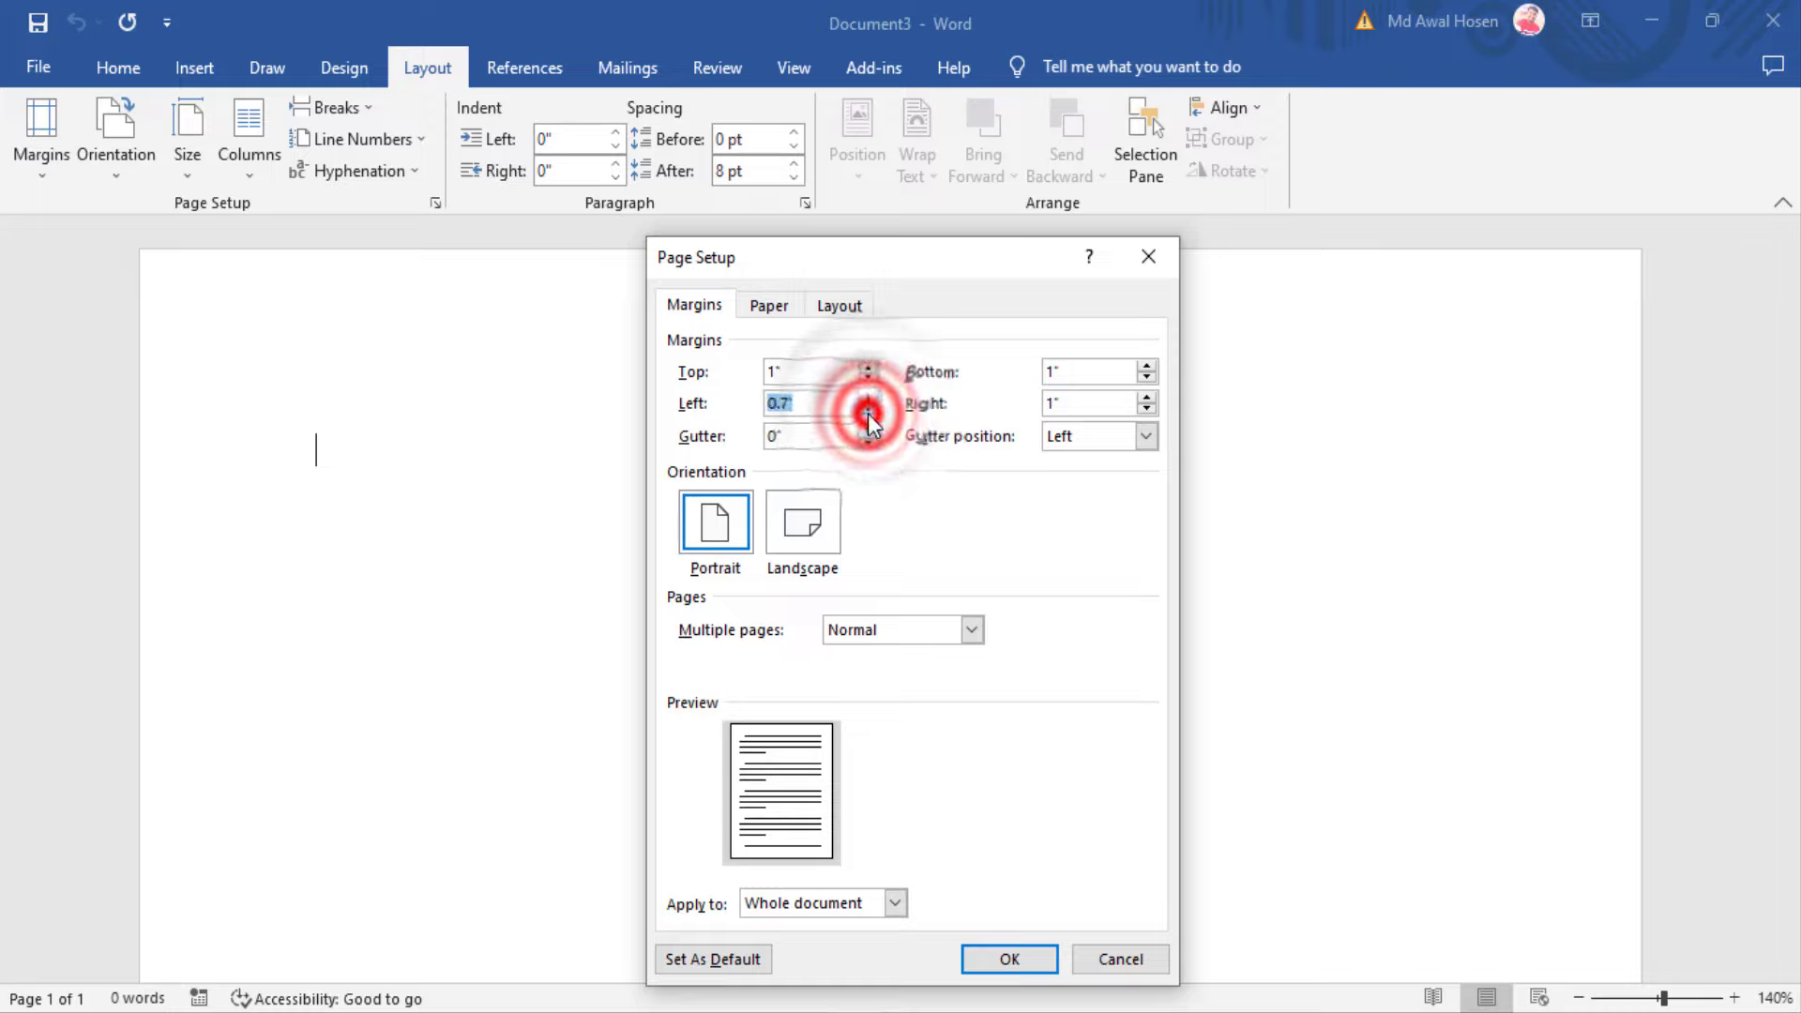
click(868, 413)
click(869, 413)
click(869, 413)
Lower the right margin to 0.5", keep portrait orientation, and apply
click(1146, 411)
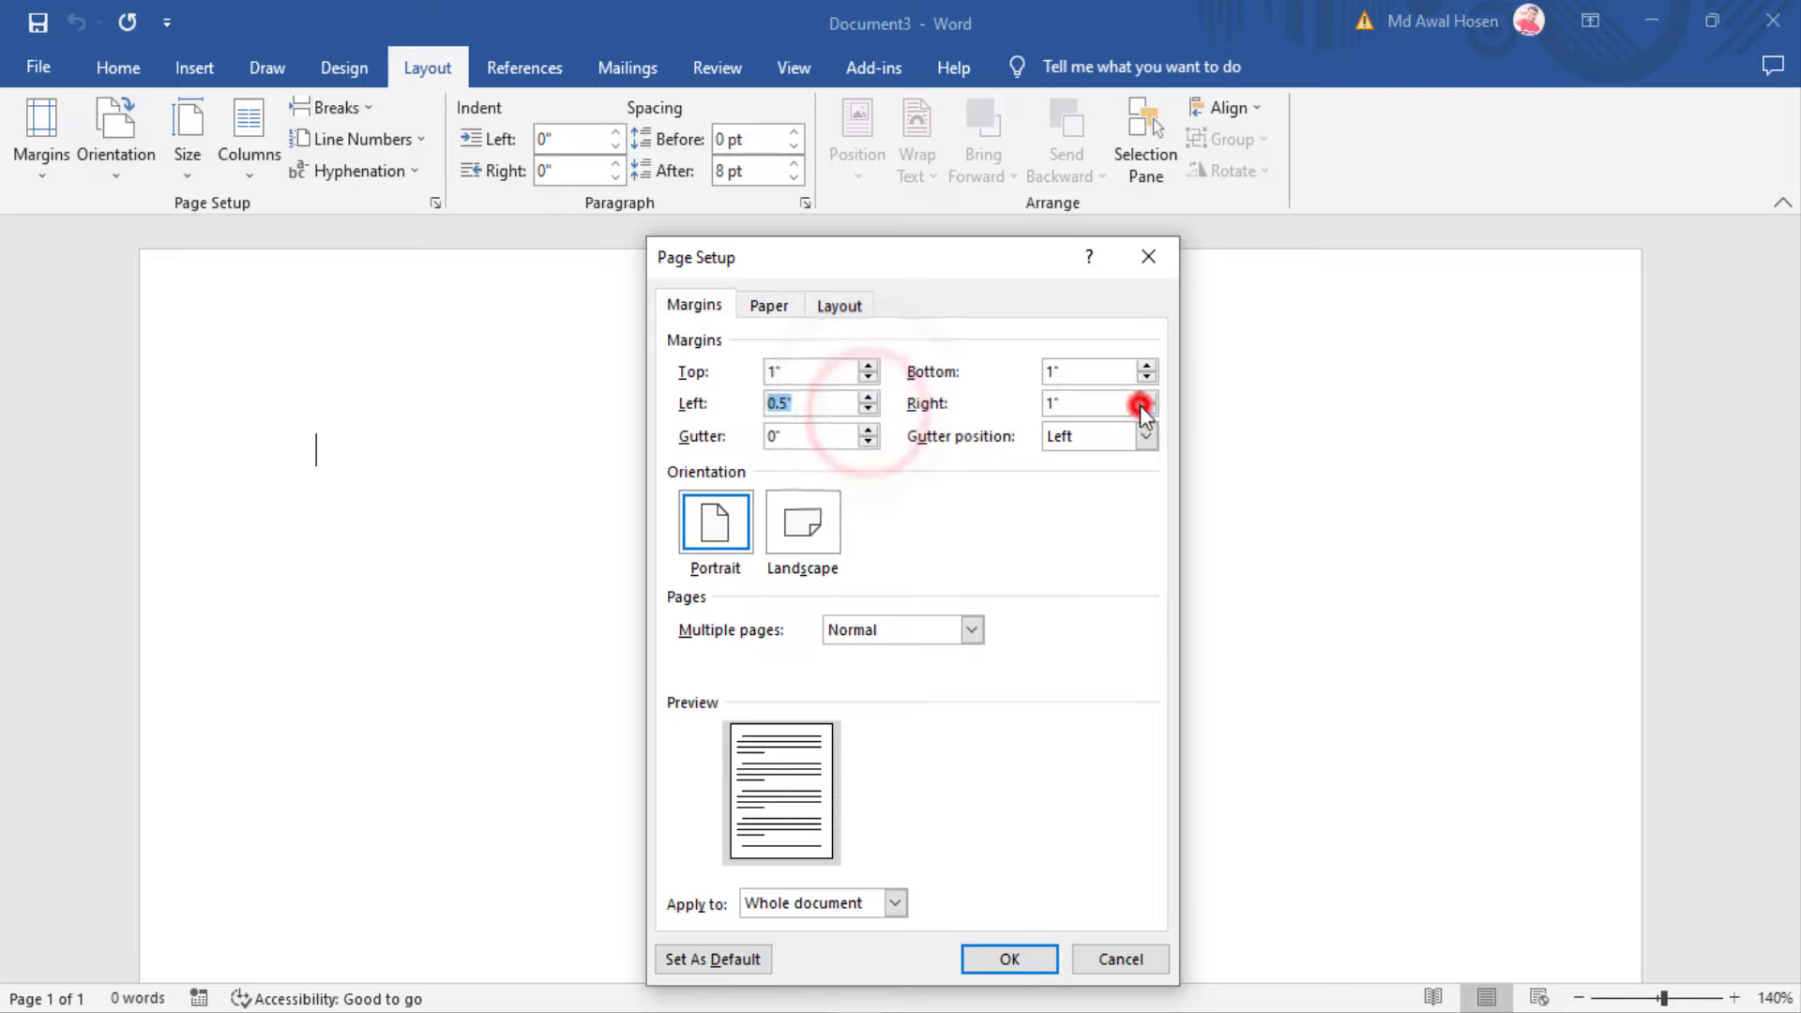
click(1146, 410)
click(1146, 411)
click(1146, 411)
click(1146, 411)
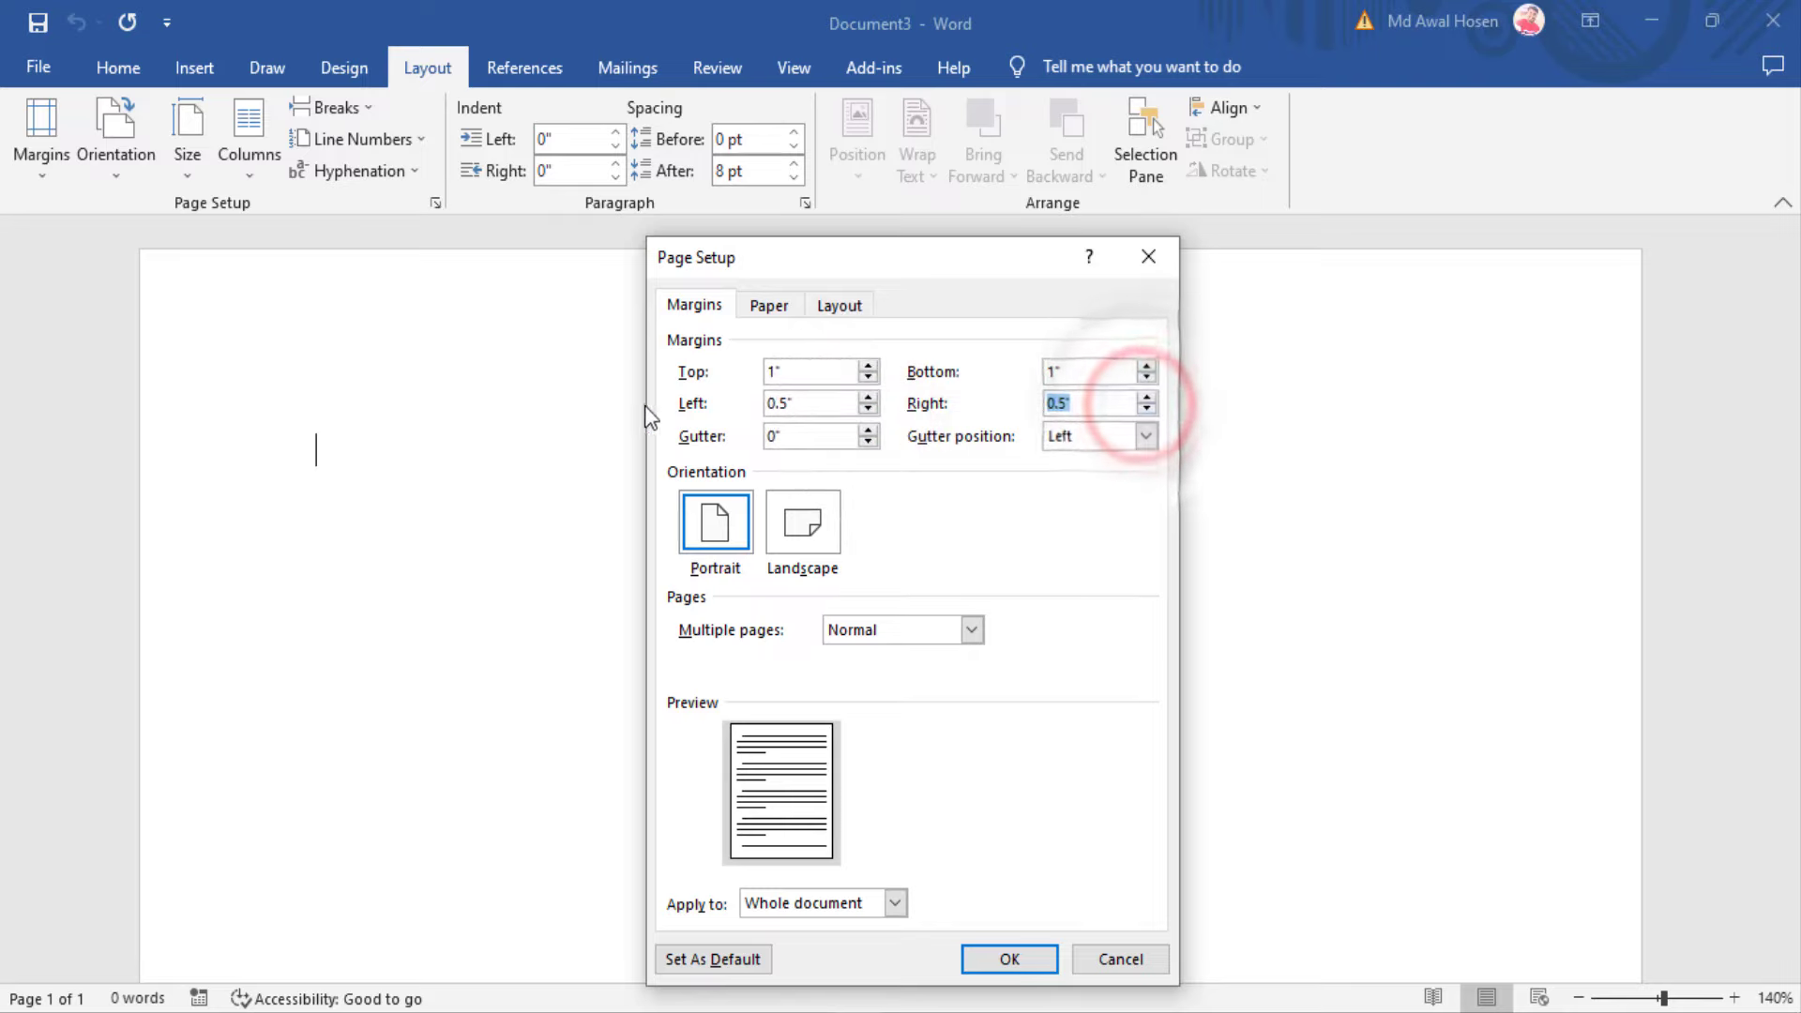
click(719, 528)
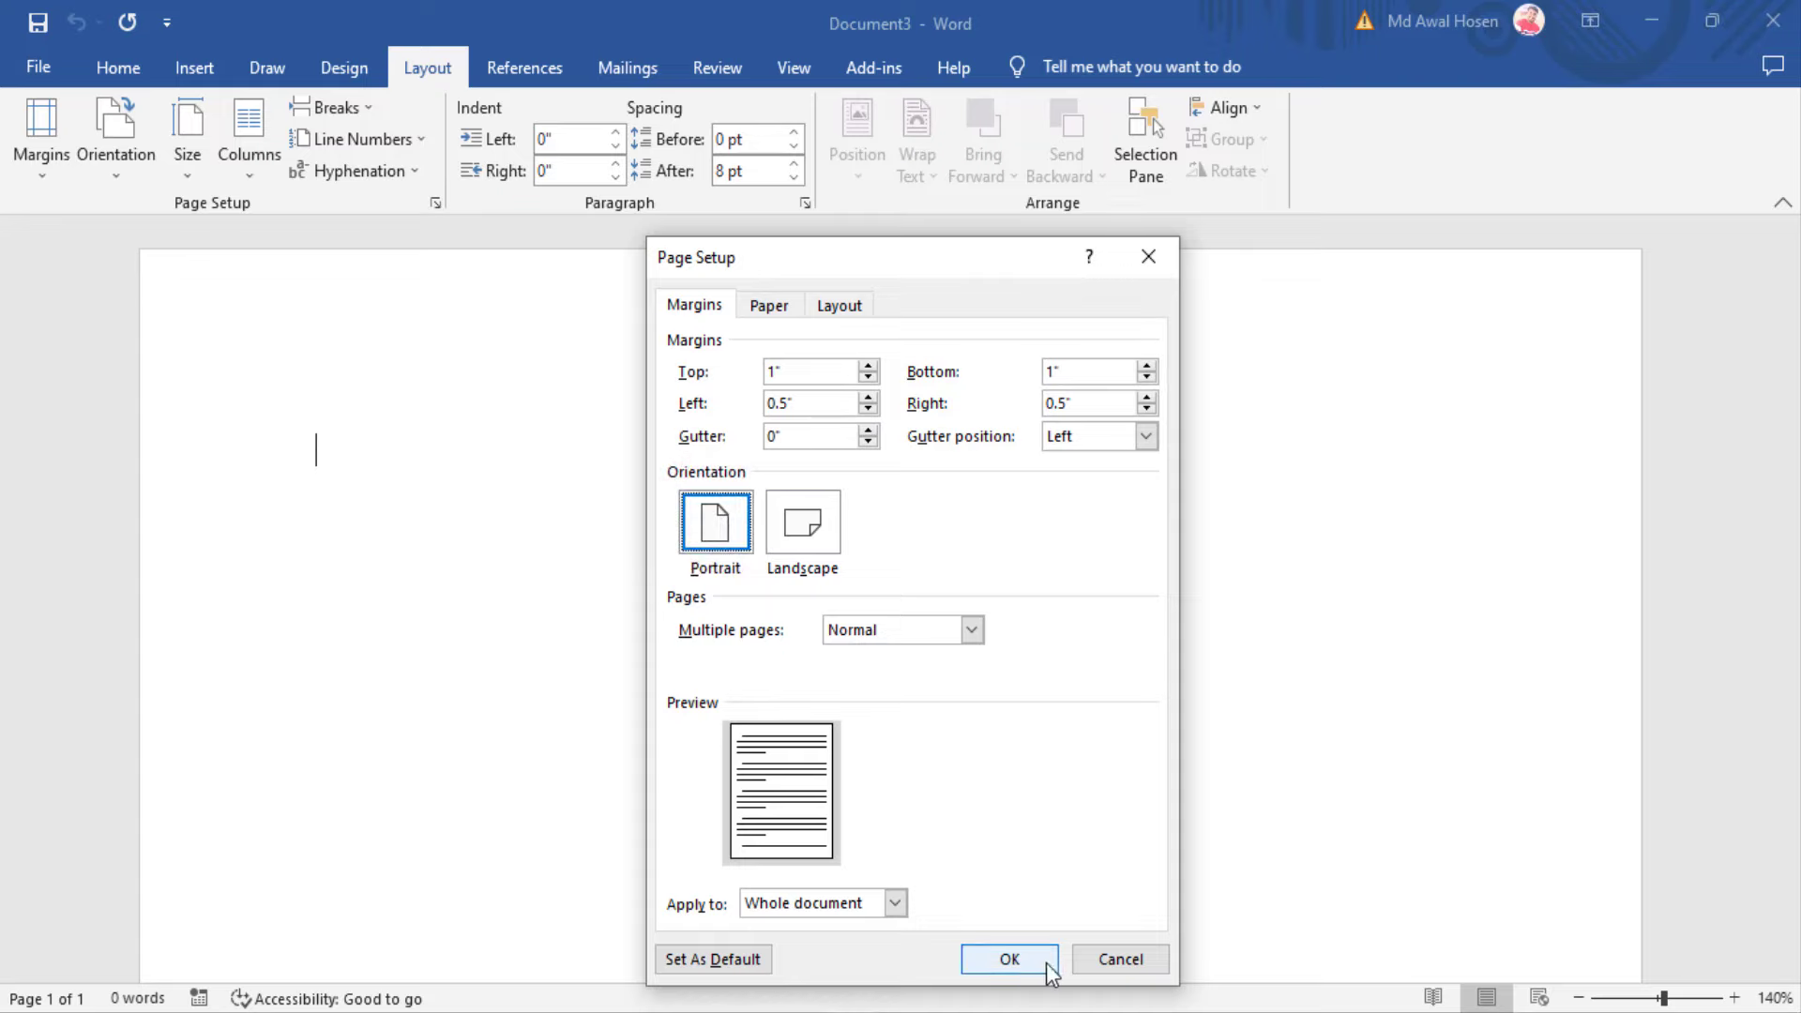
click(1015, 958)
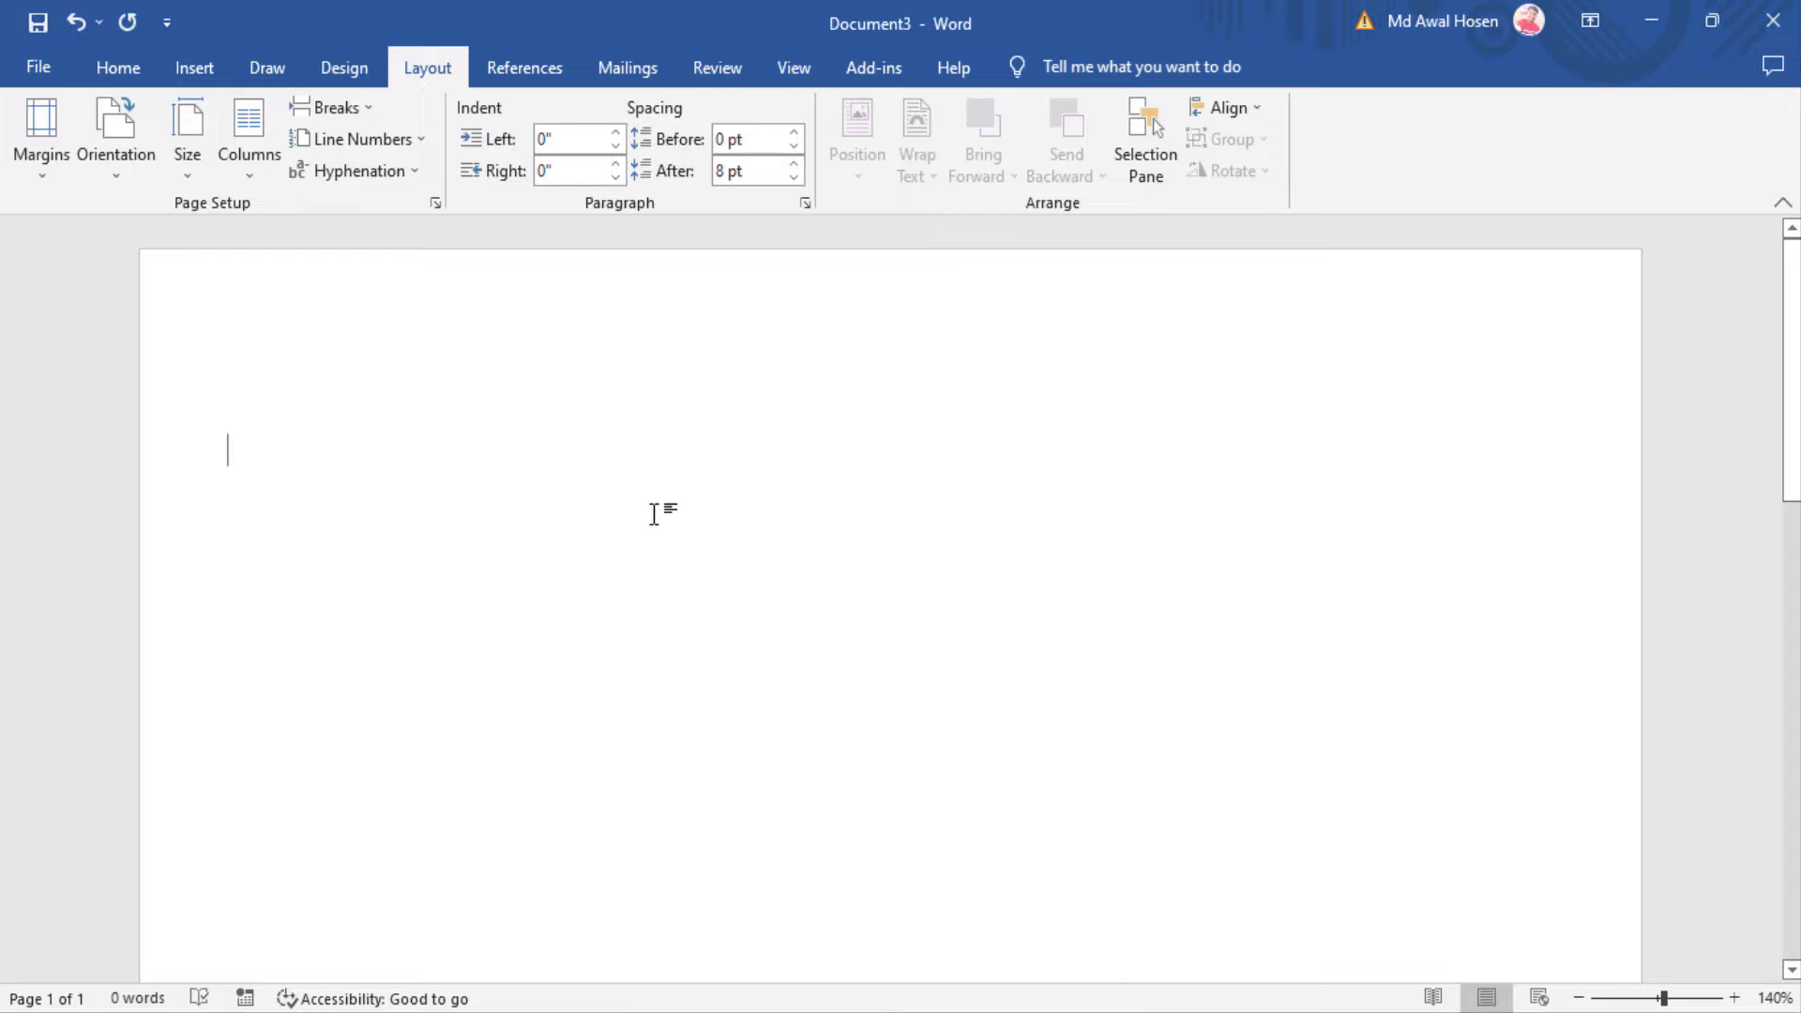
Set Spacing After to 0 pt for the whole document
key(ctrl+a)
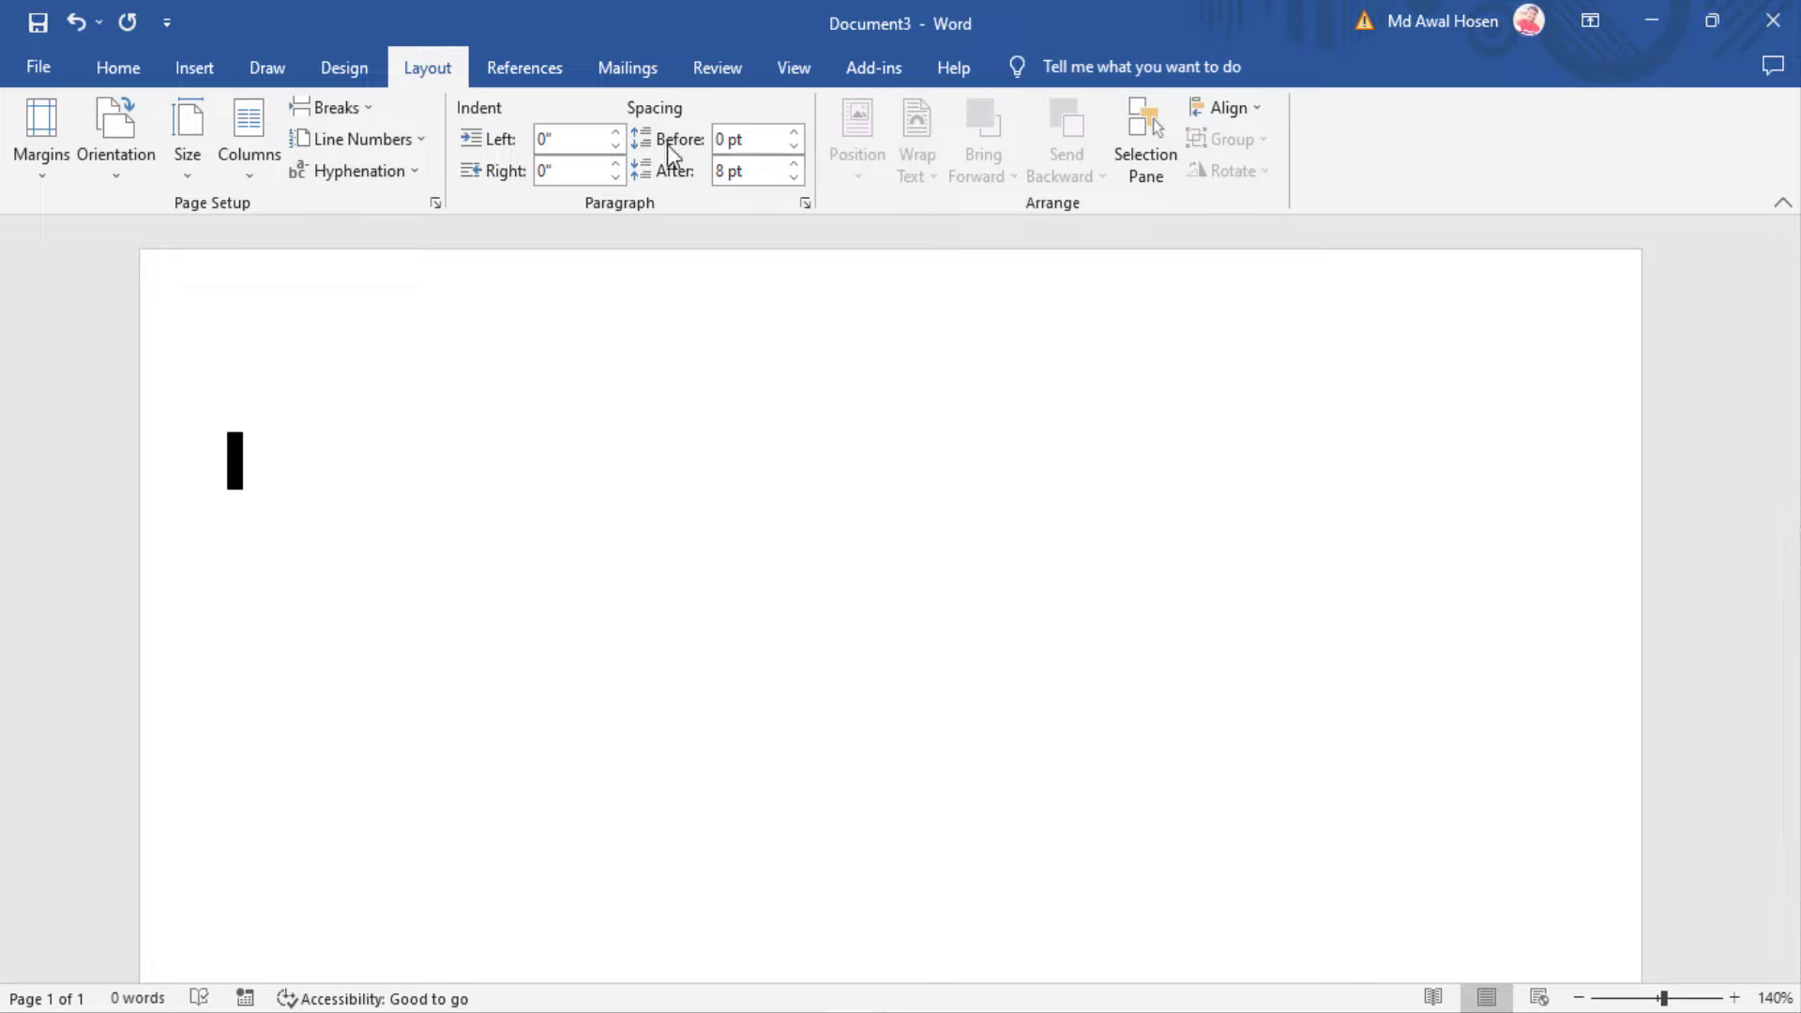
click(793, 176)
click(793, 176)
click(793, 177)
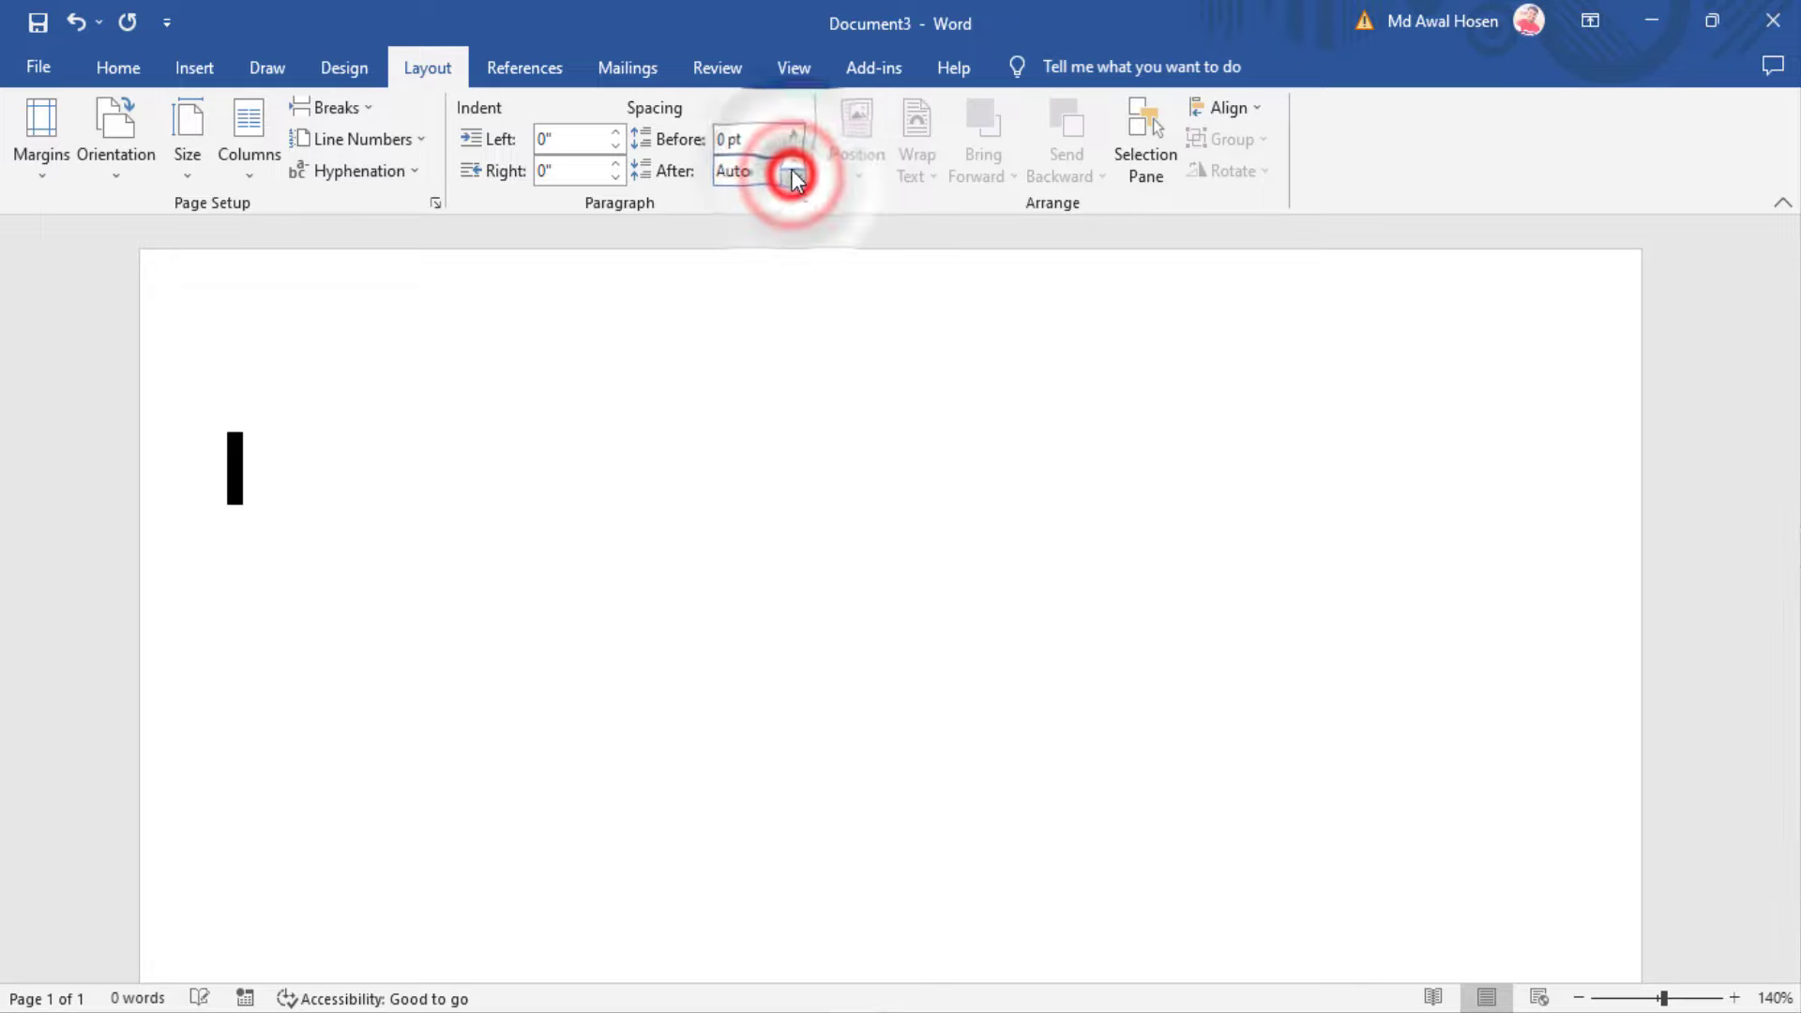
click(793, 163)
click(277, 470)
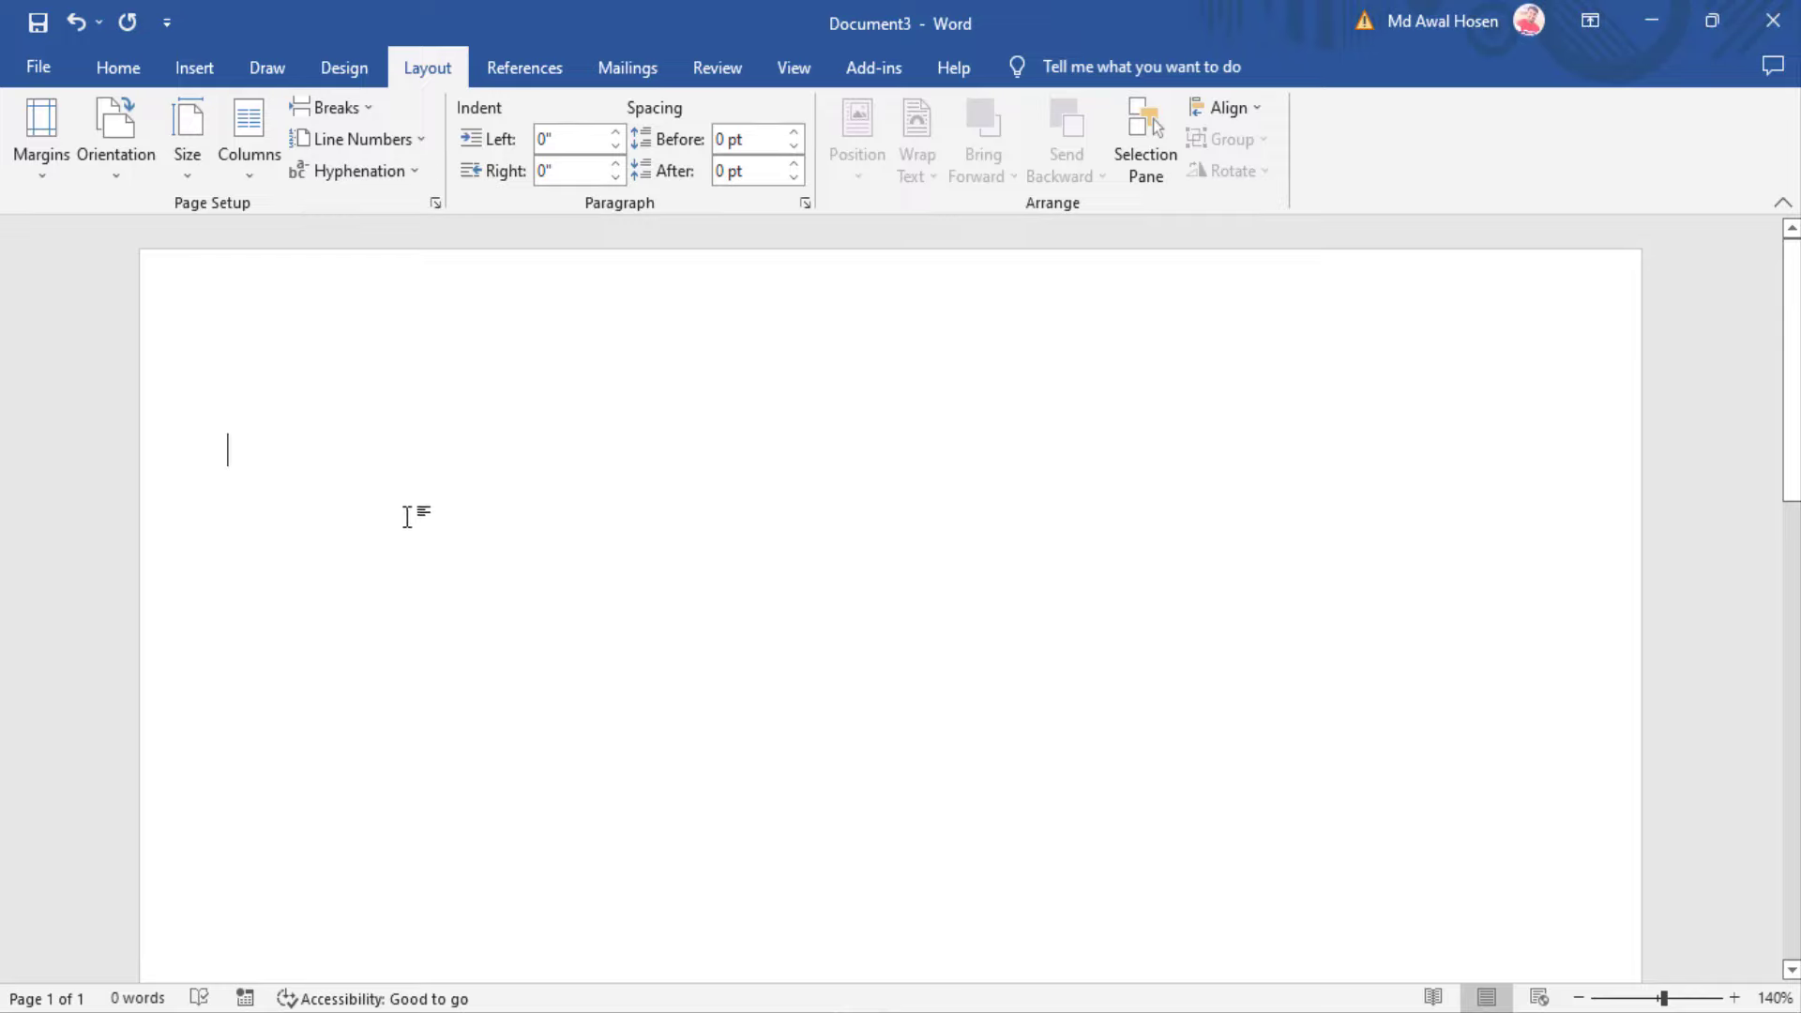
click(252, 182)
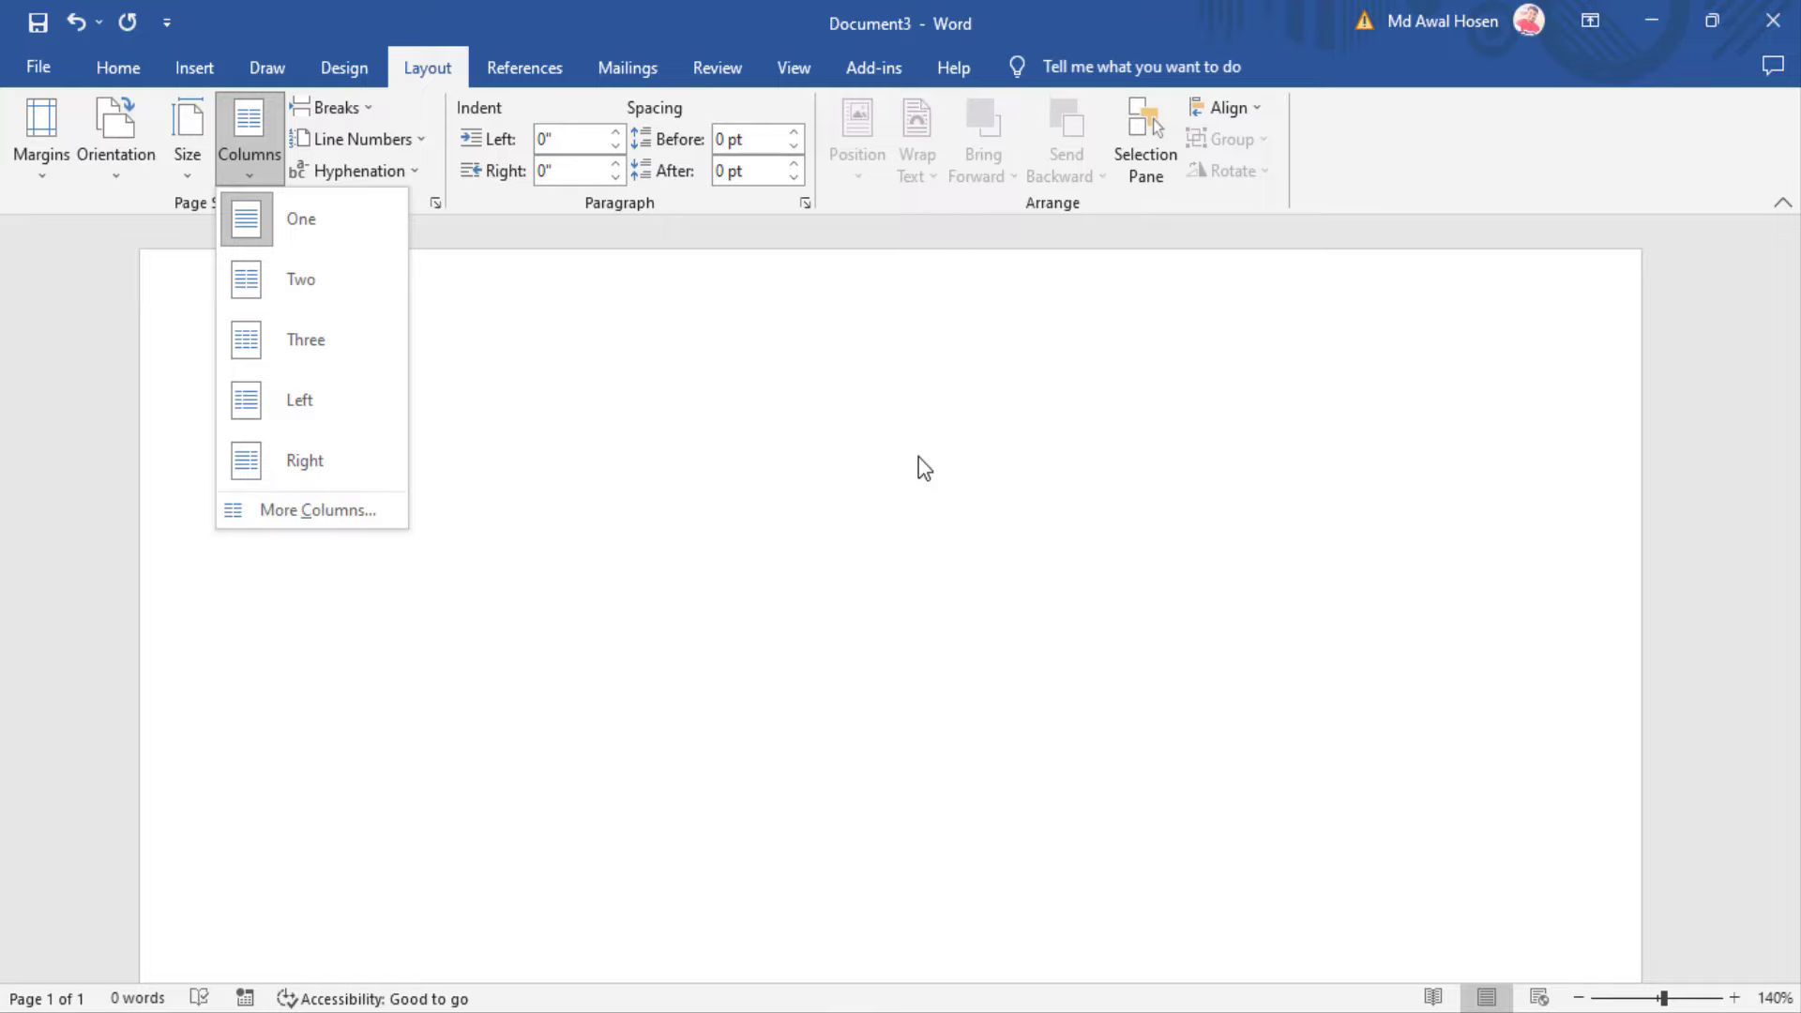
Check the sample paper's columns, then return to Document3's column choices
click(662, 748)
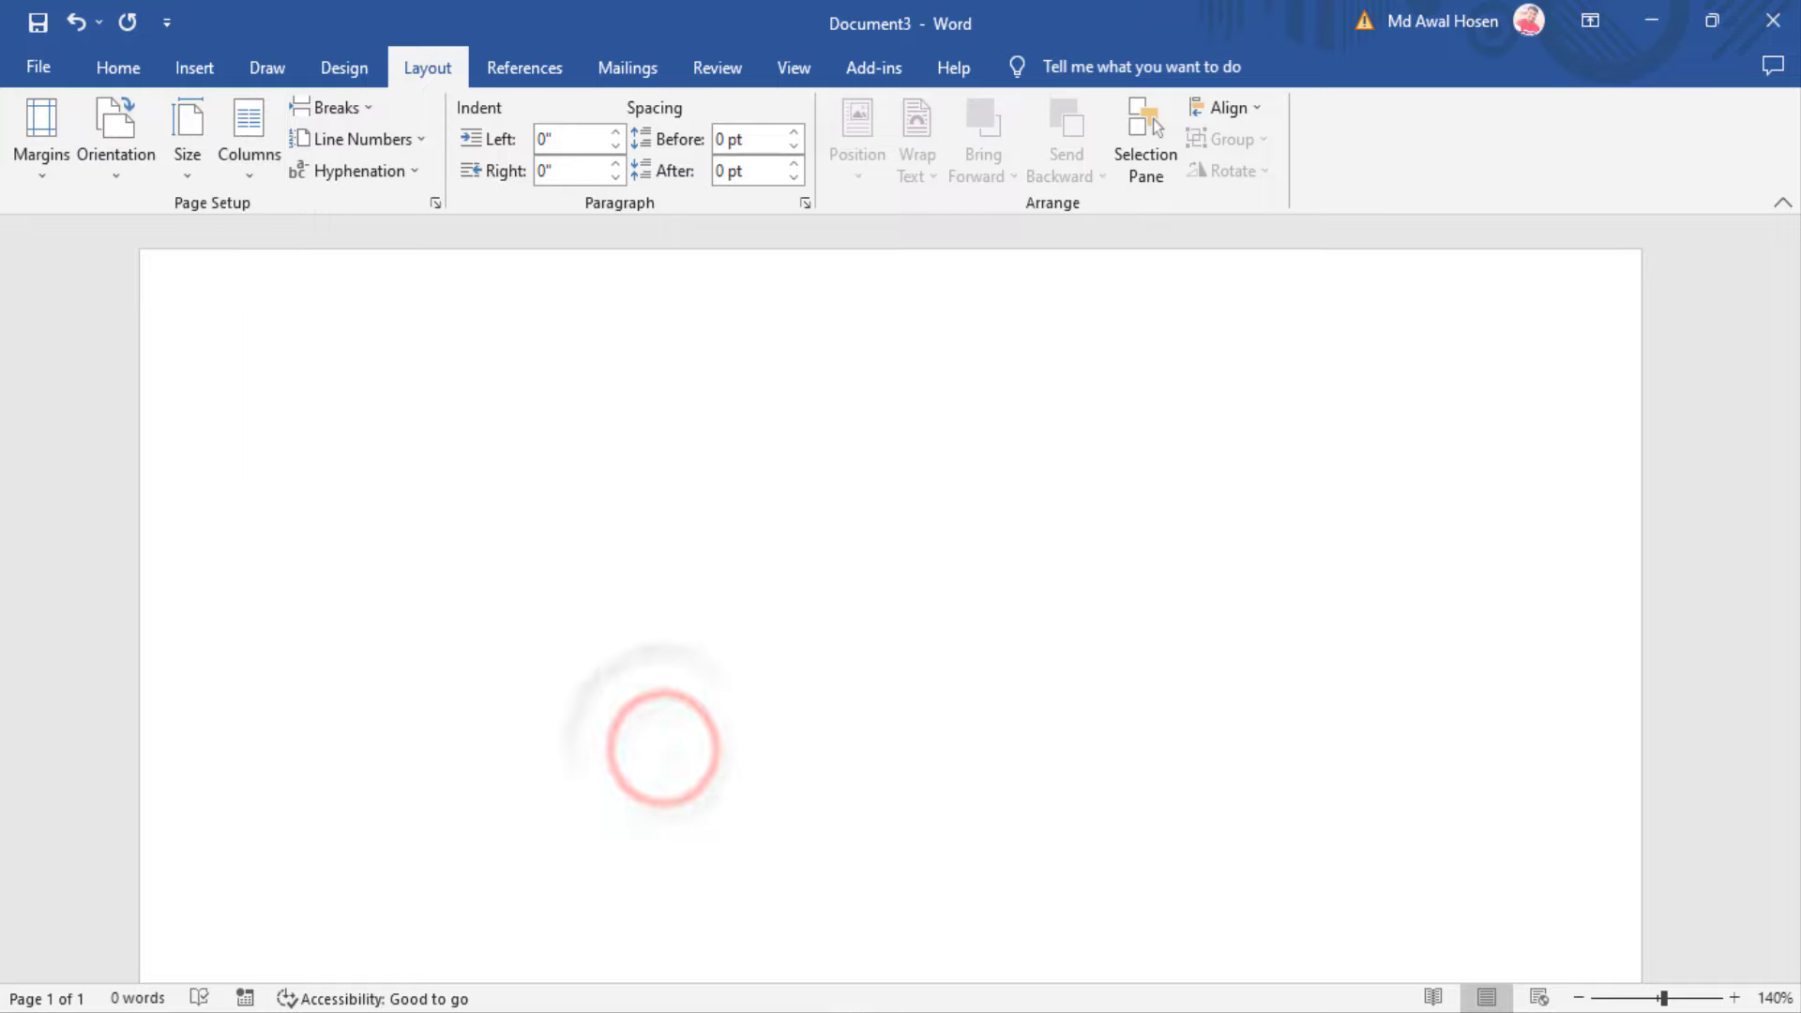
click(750, 938)
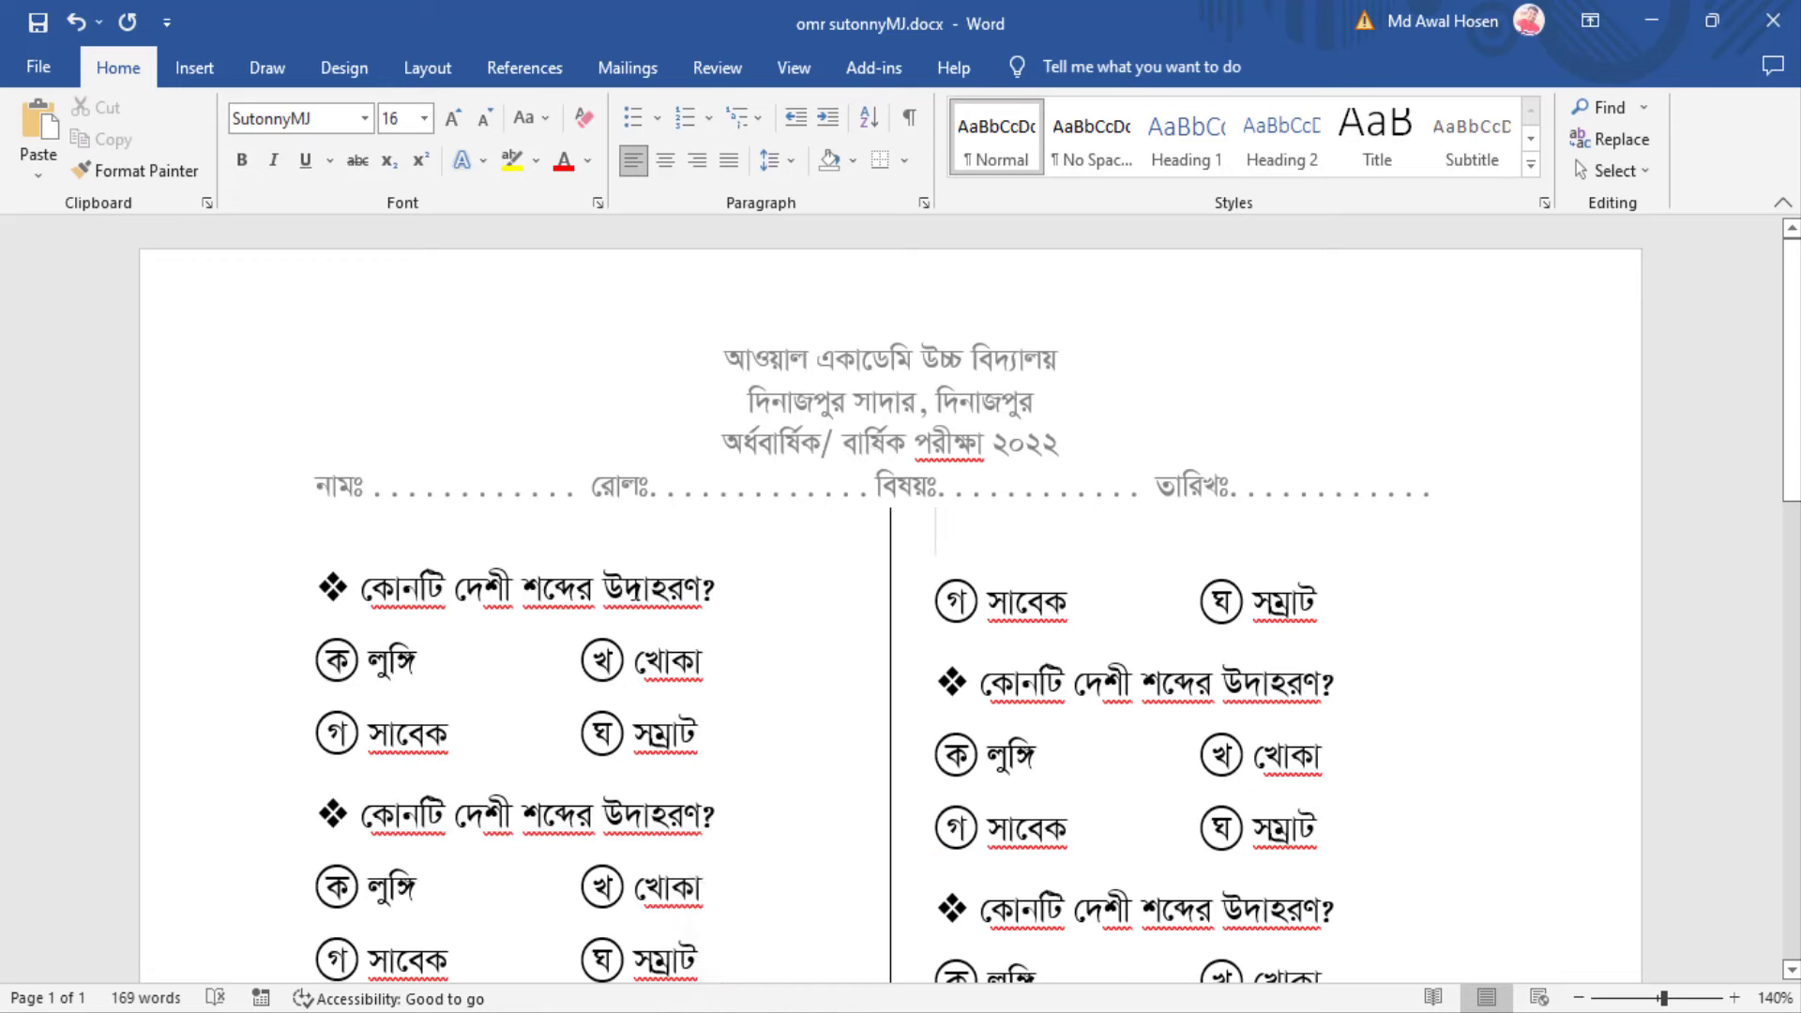
scroll(1020, 646, down, 3)
scroll(1187, 708, up, 3)
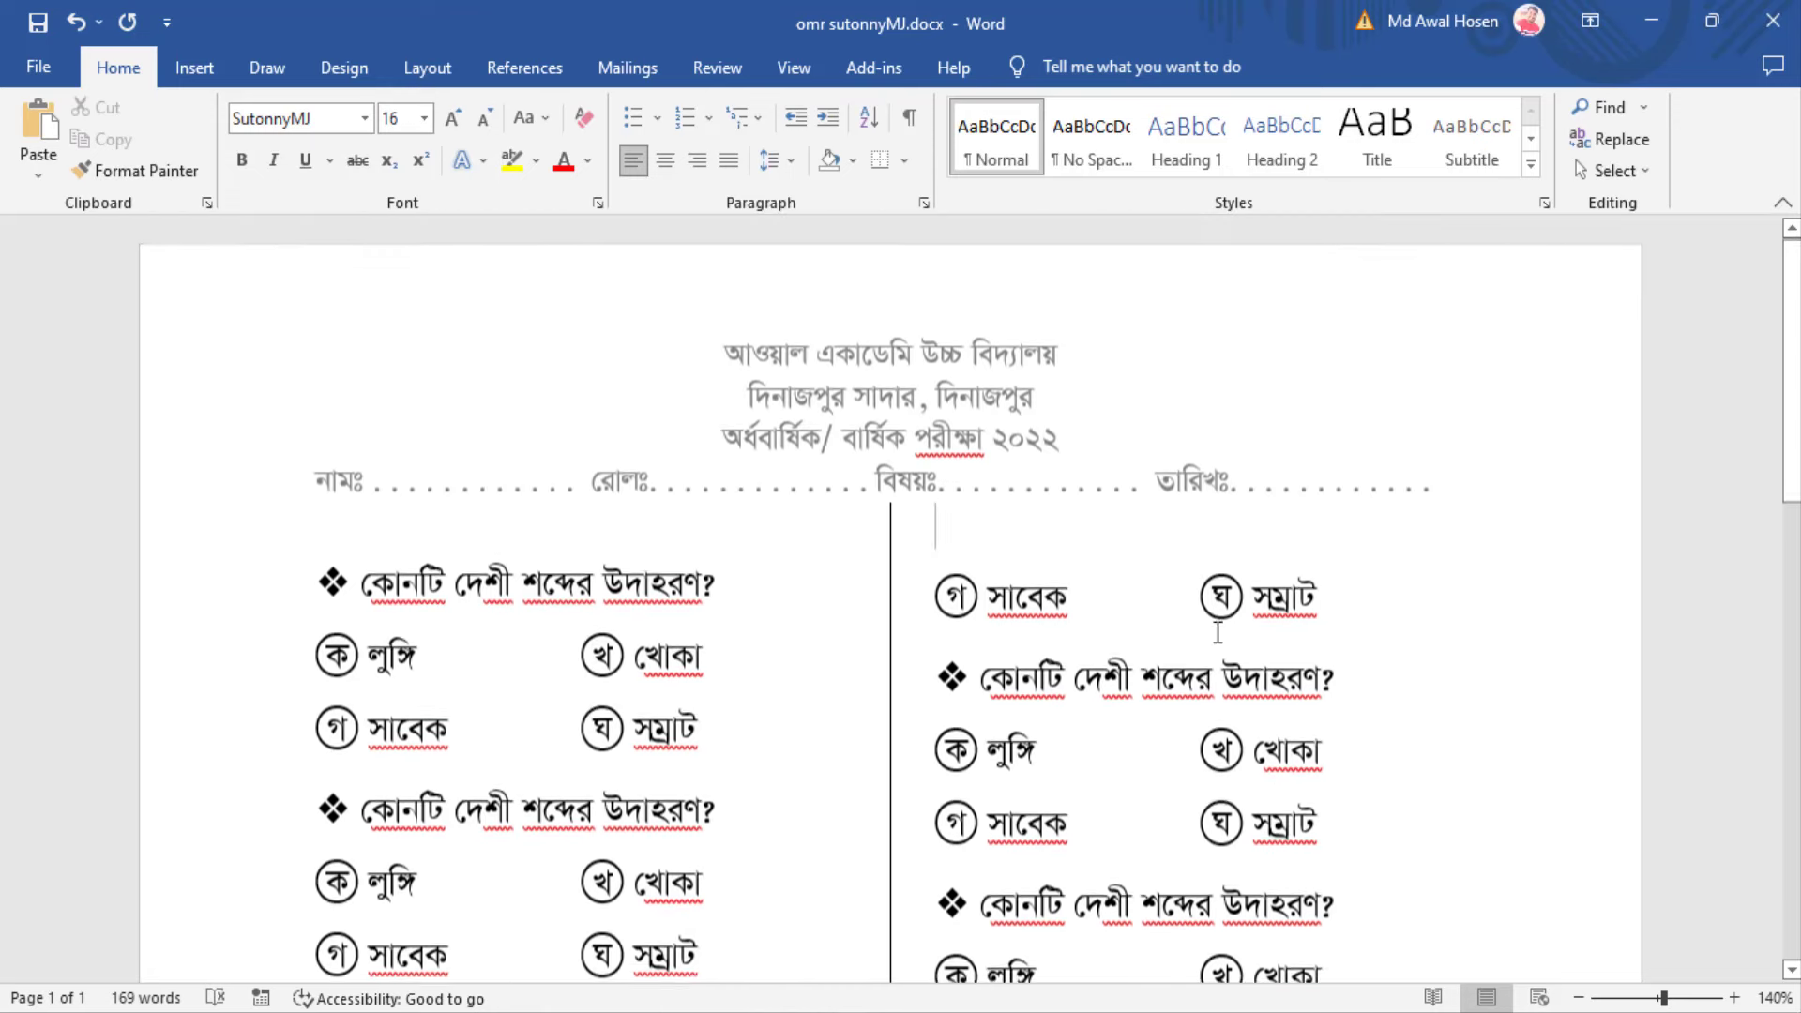
click(1652, 20)
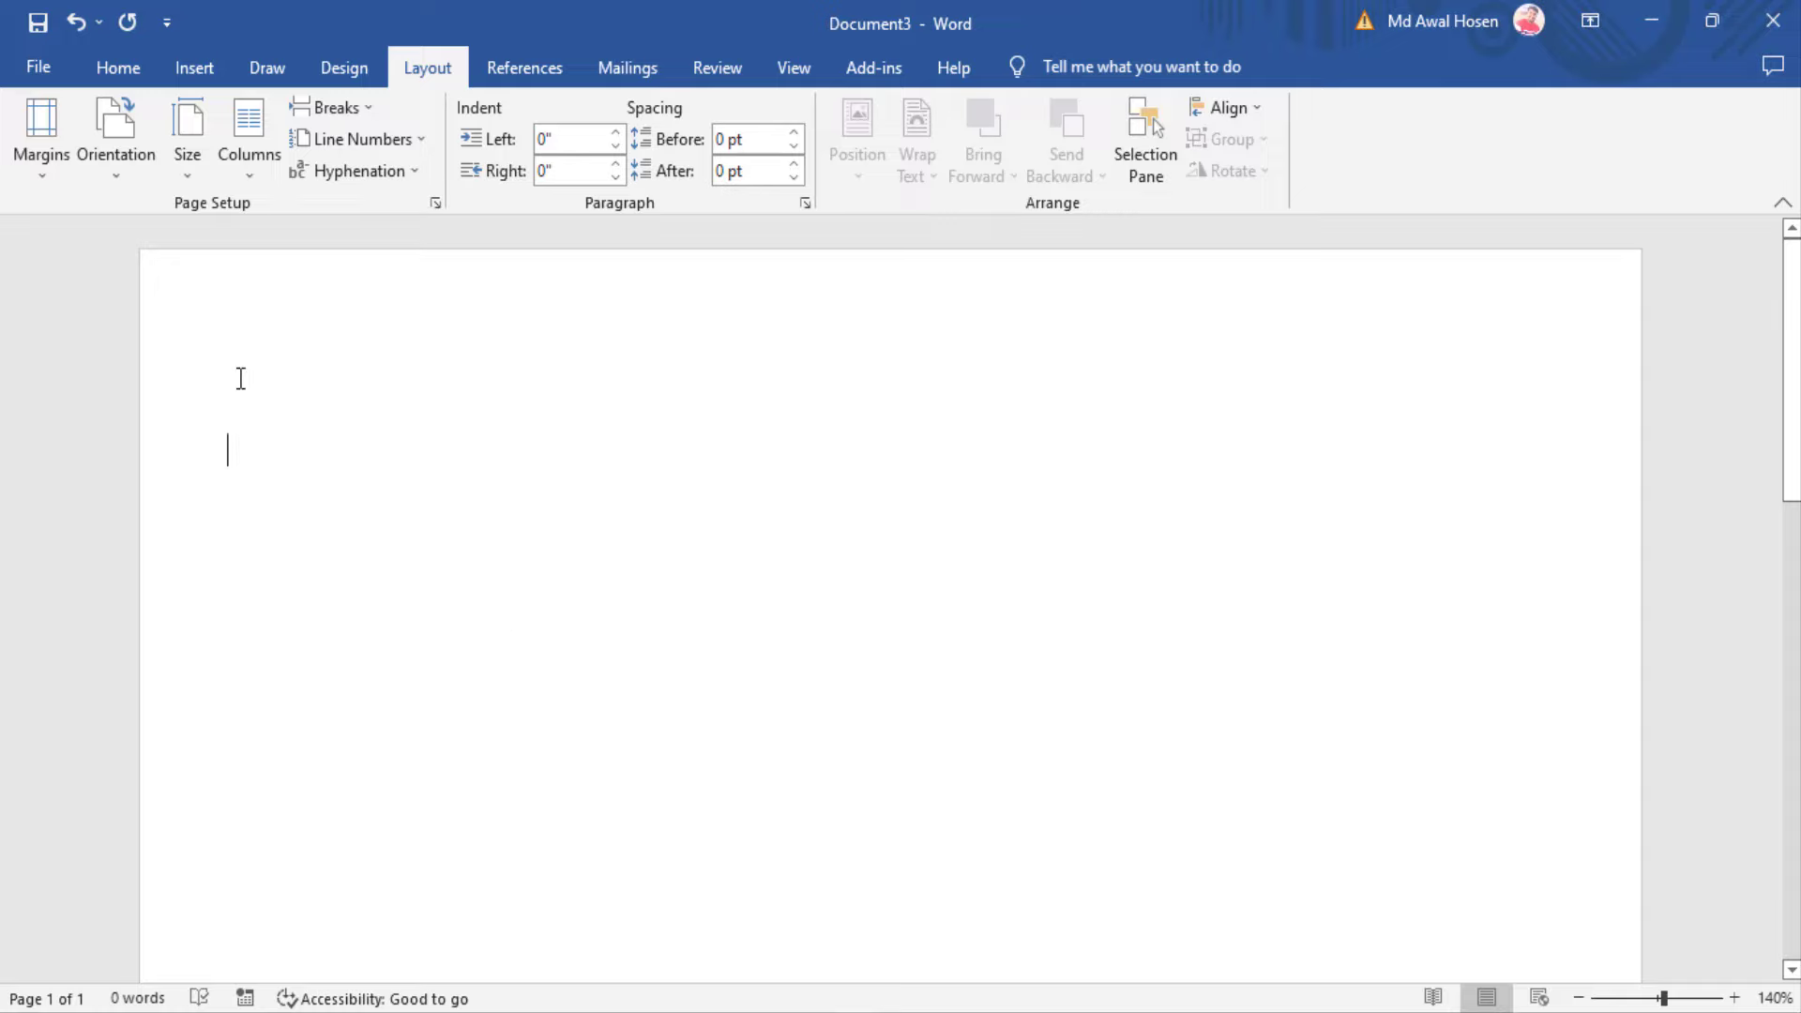
click(251, 176)
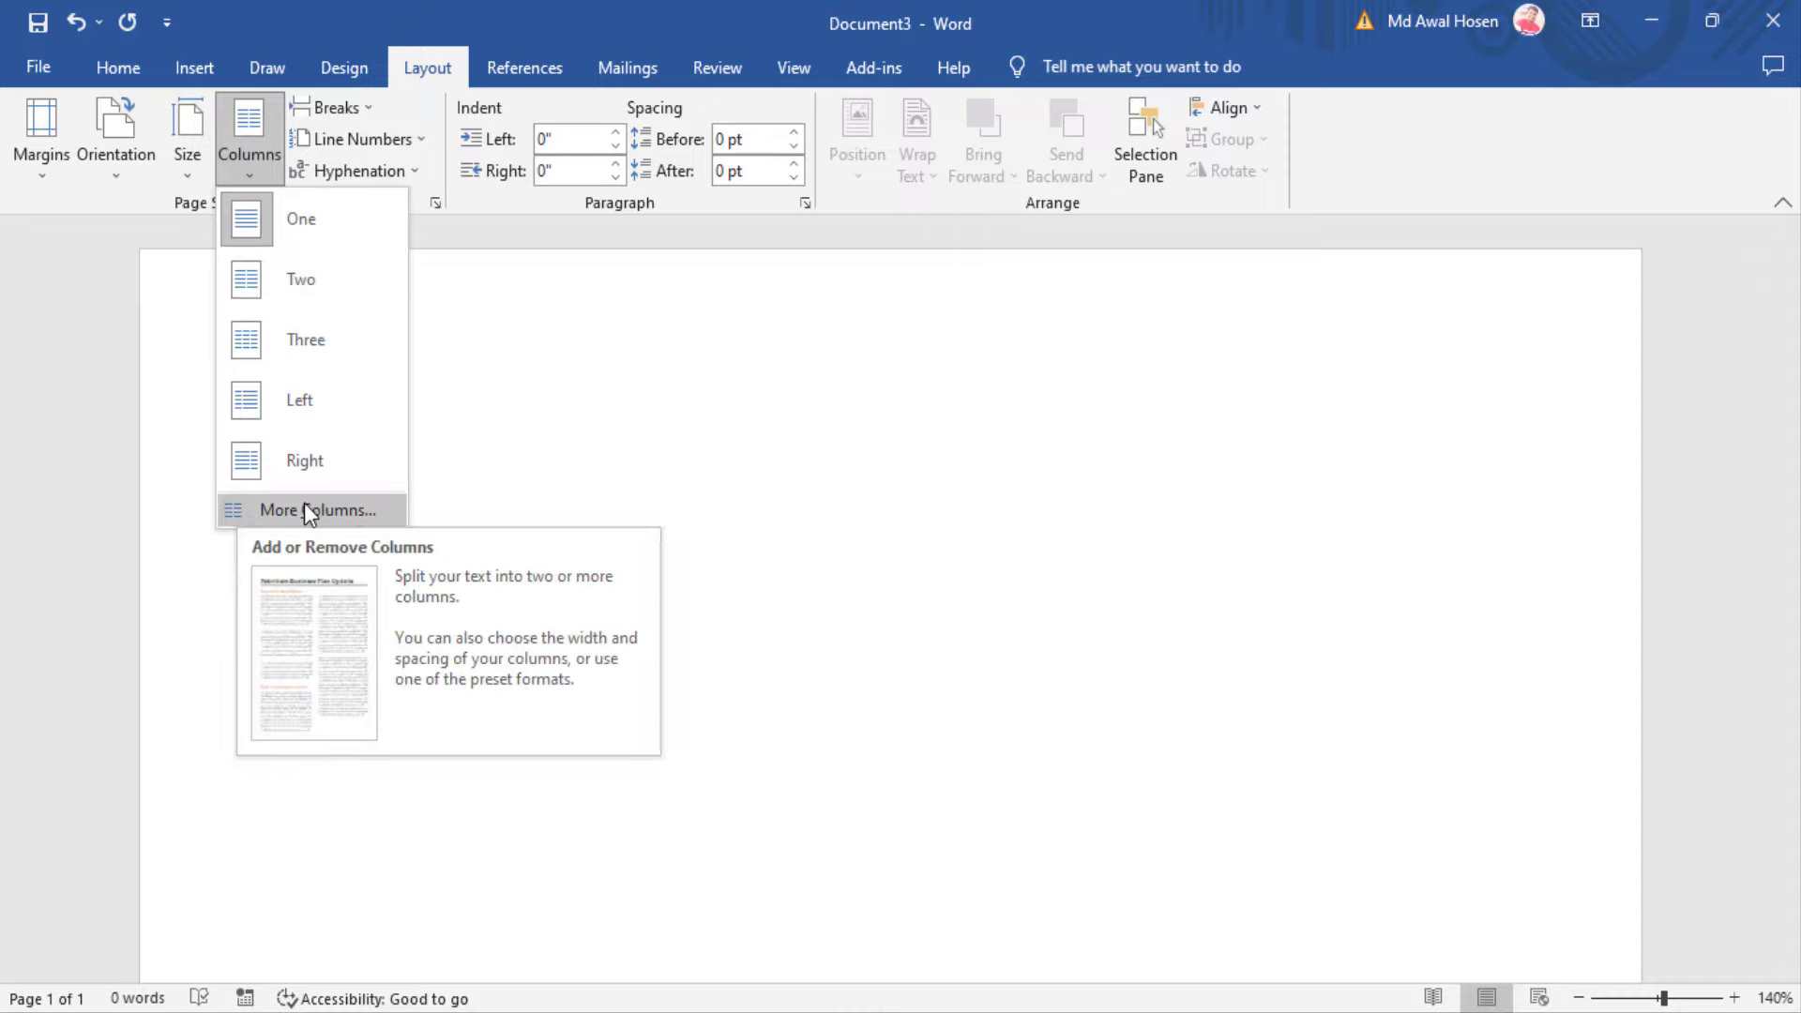
click(296, 507)
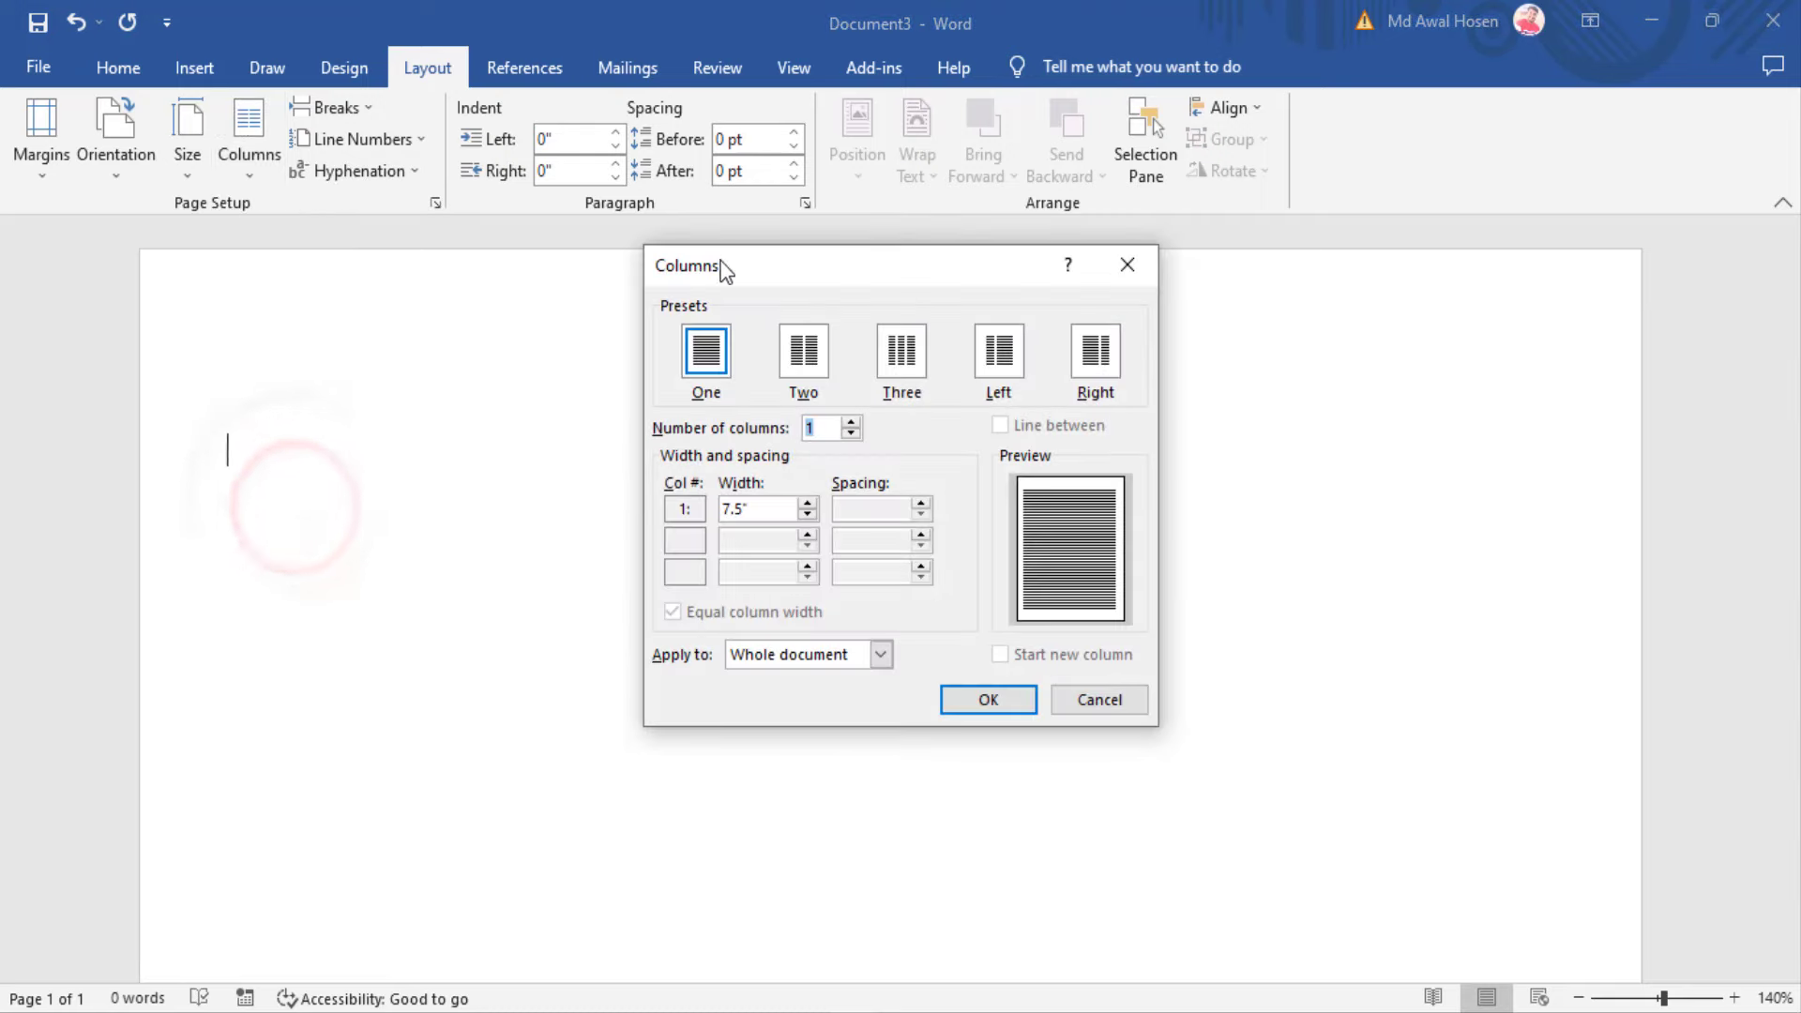
drag(905, 273, 908, 320)
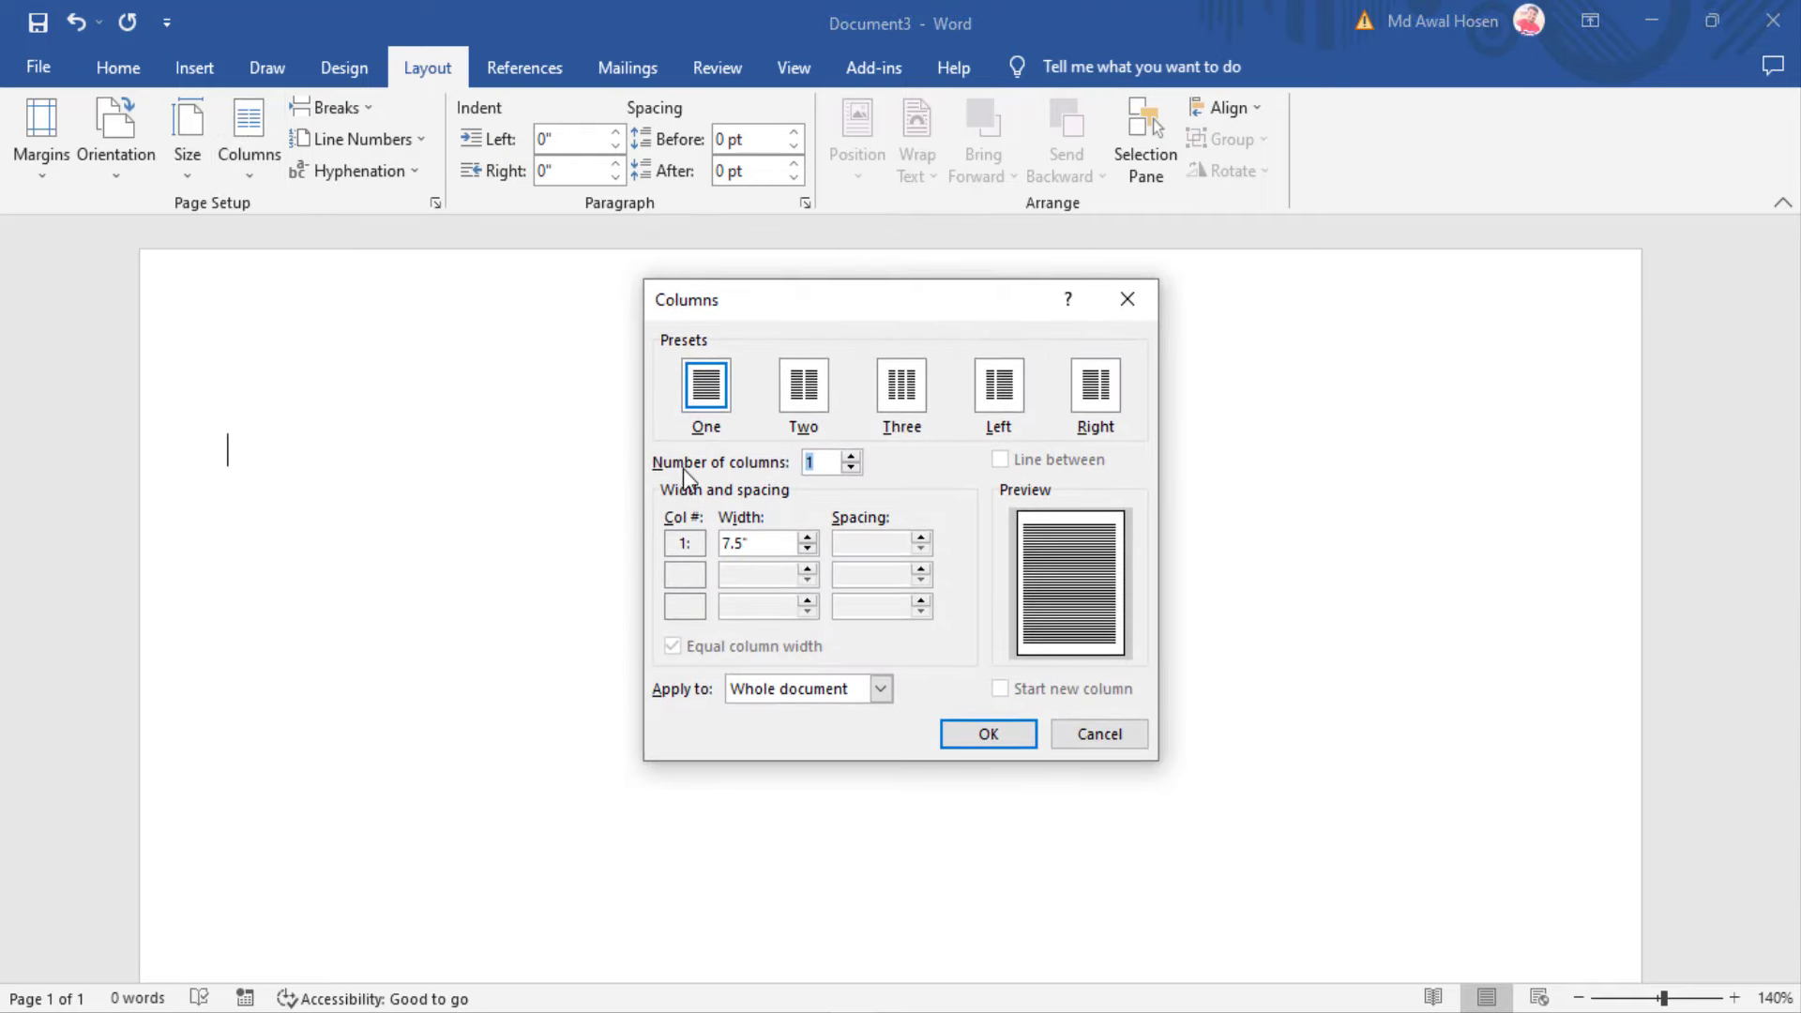
click(850, 458)
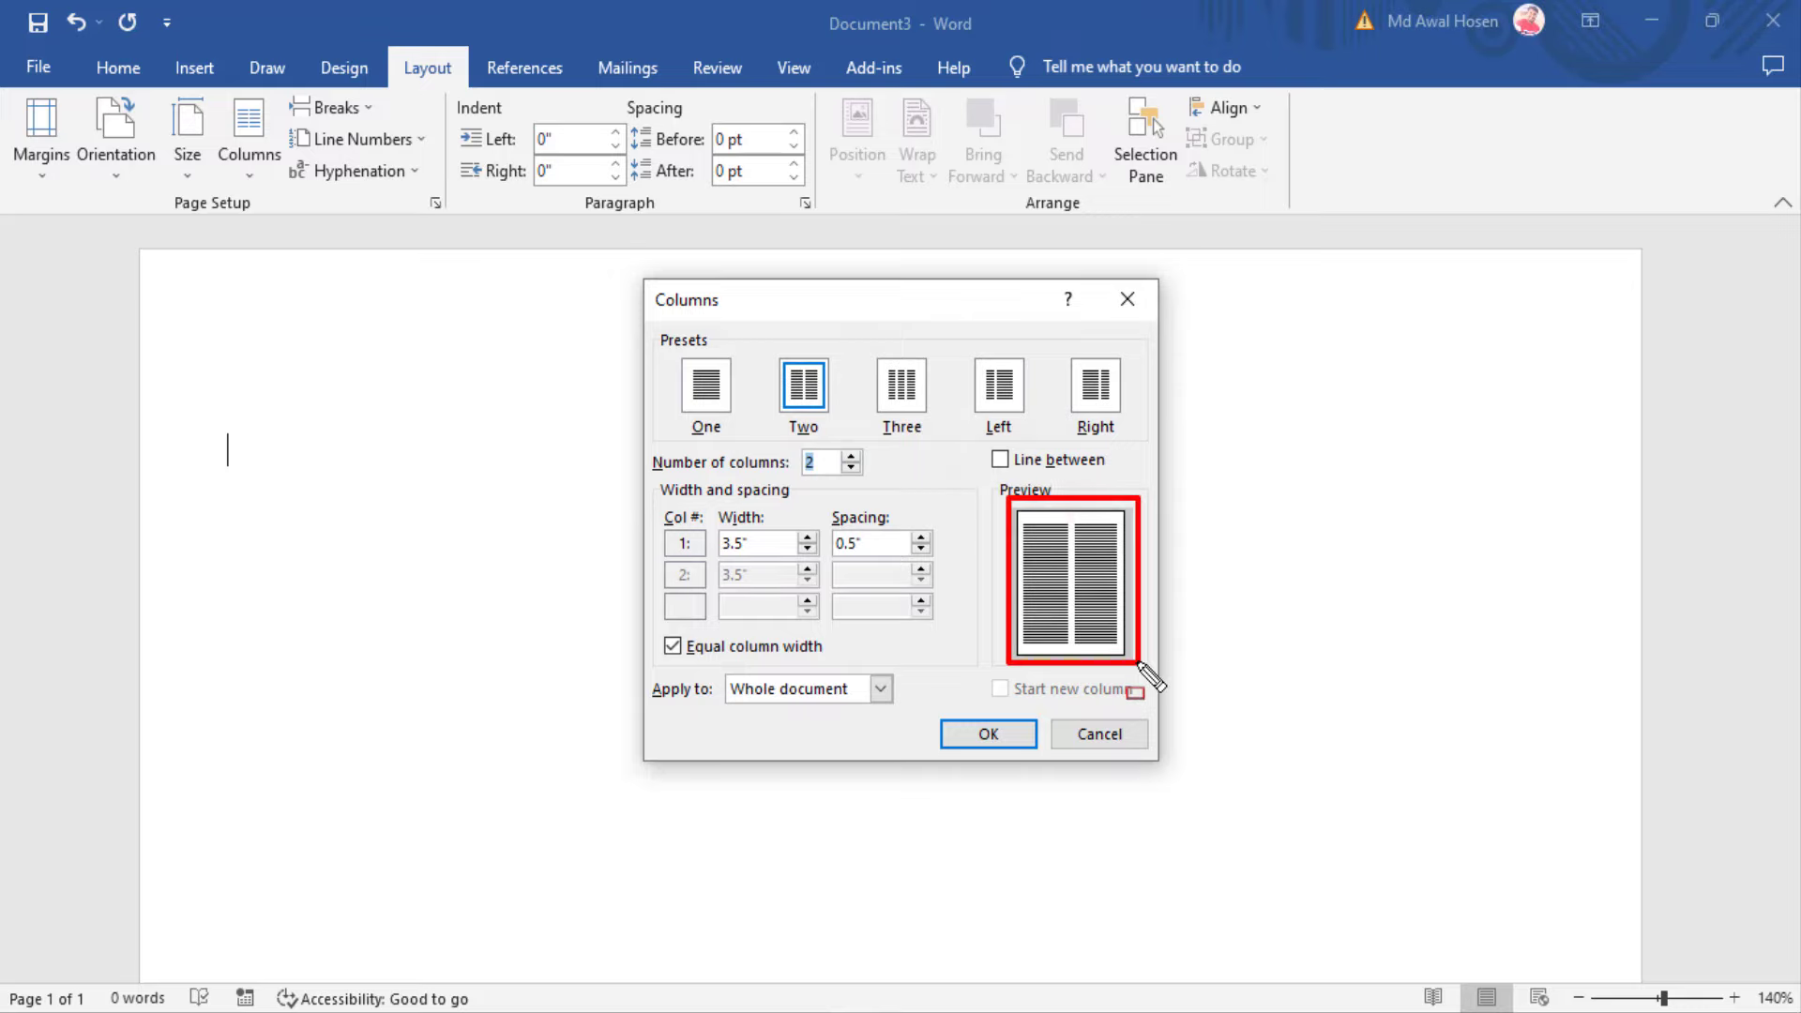
click(851, 456)
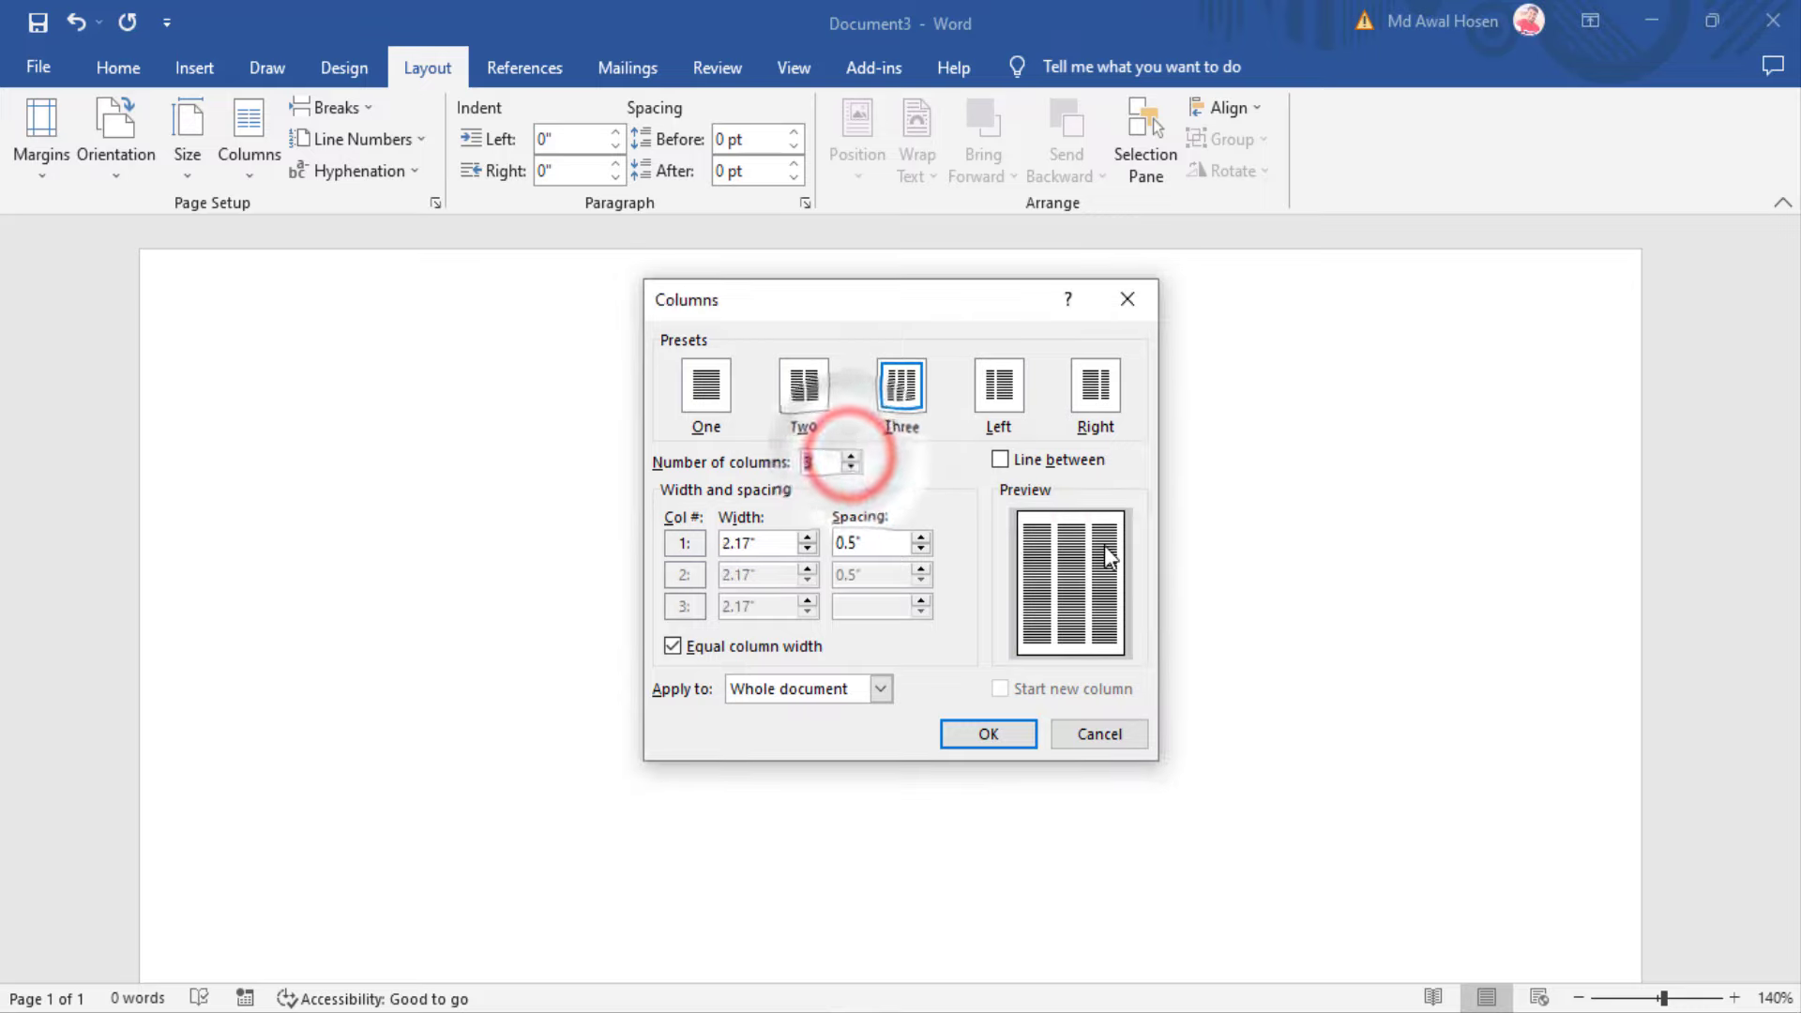
click(851, 468)
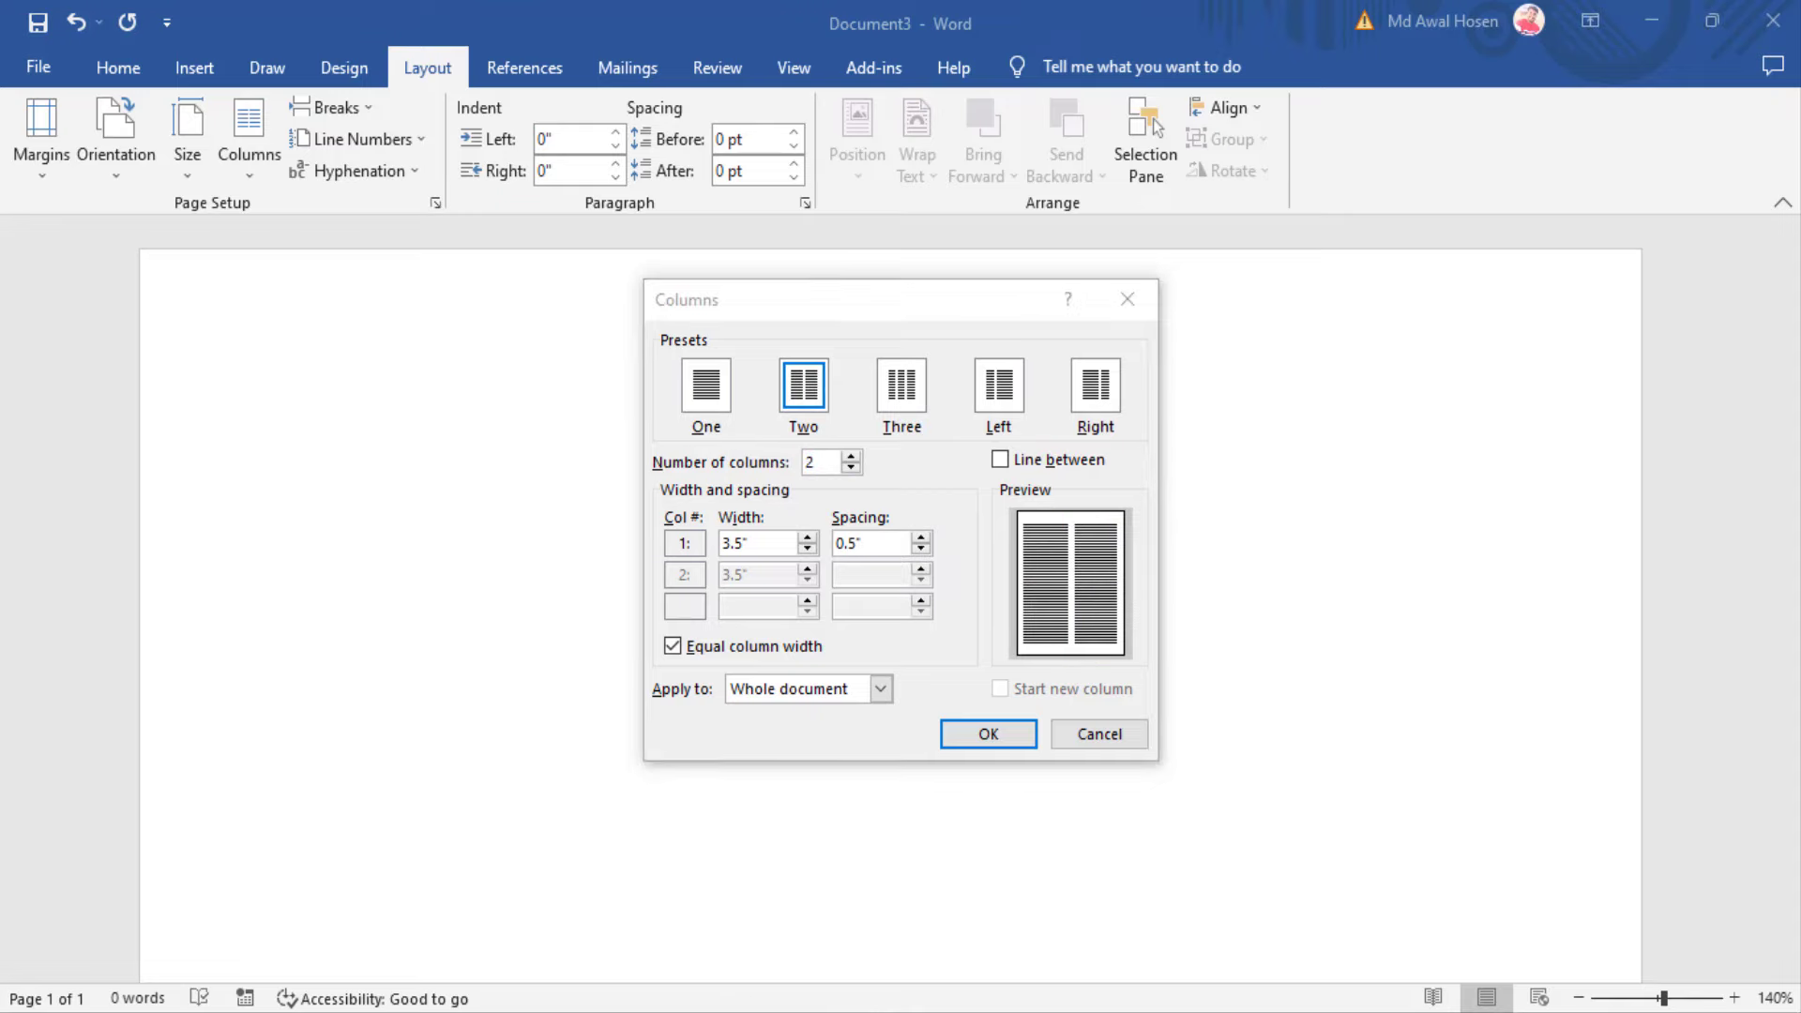
click(764, 932)
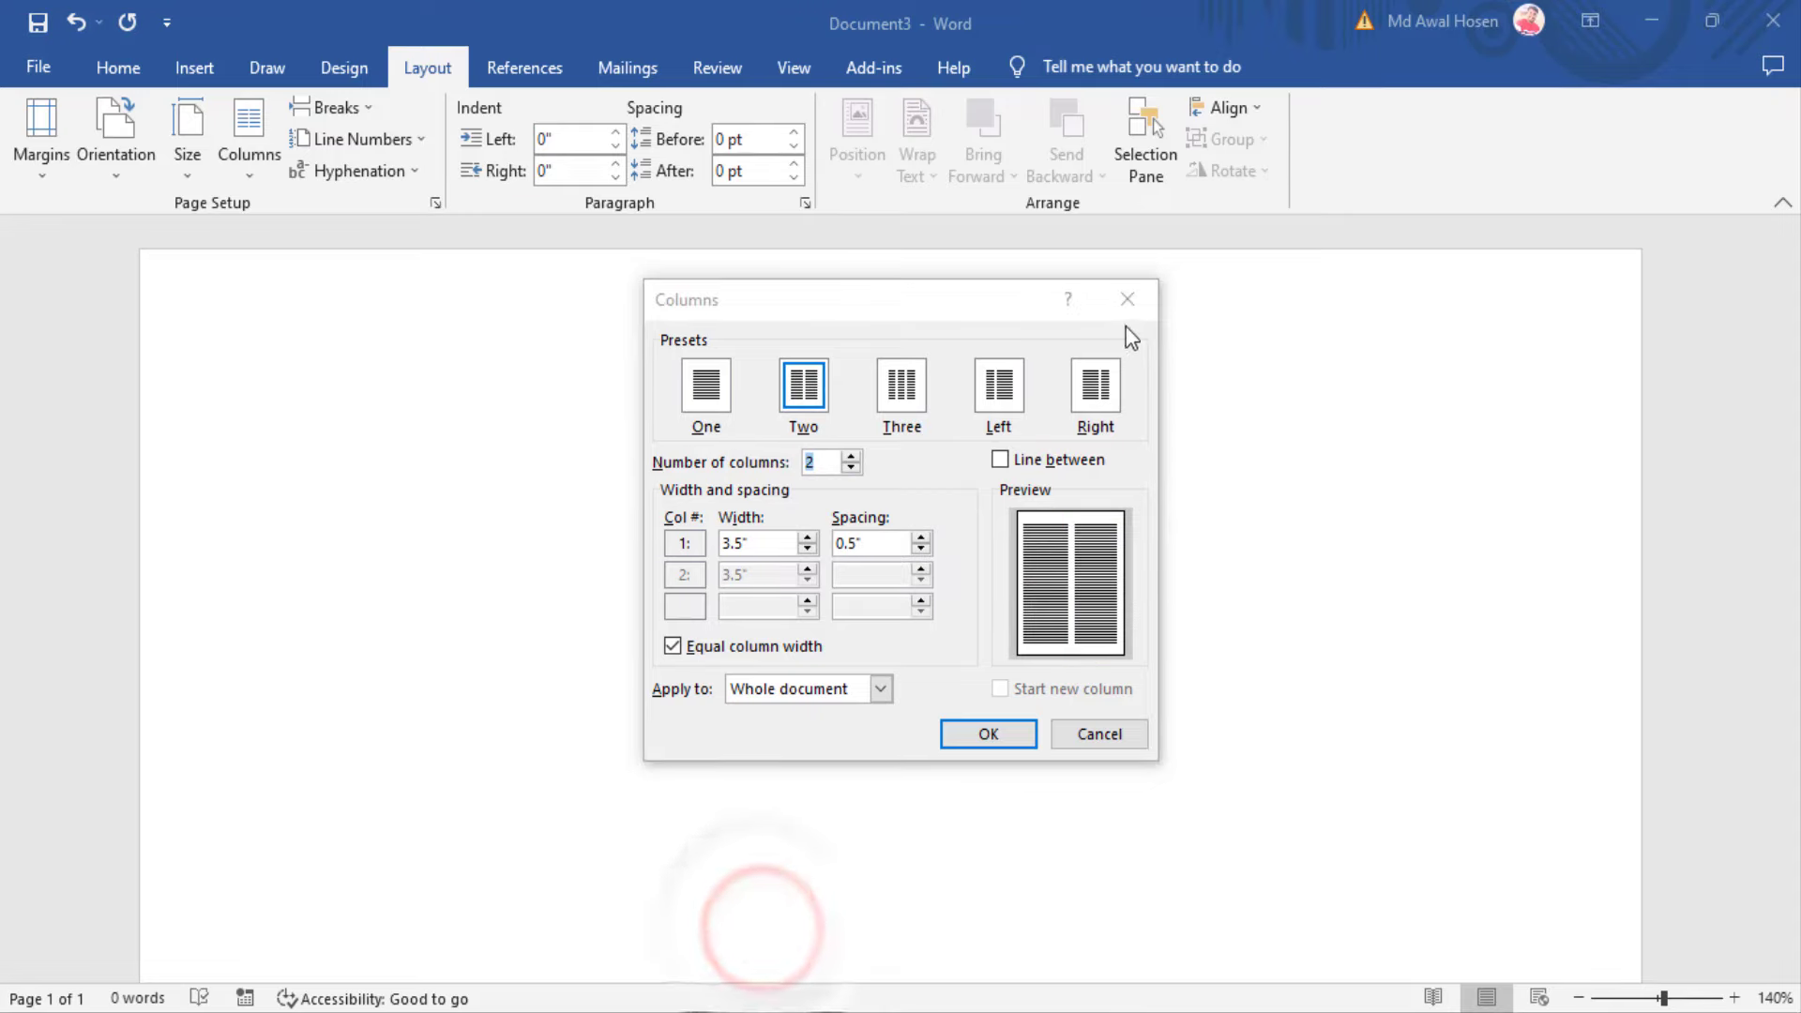
click(1127, 300)
click(856, 1004)
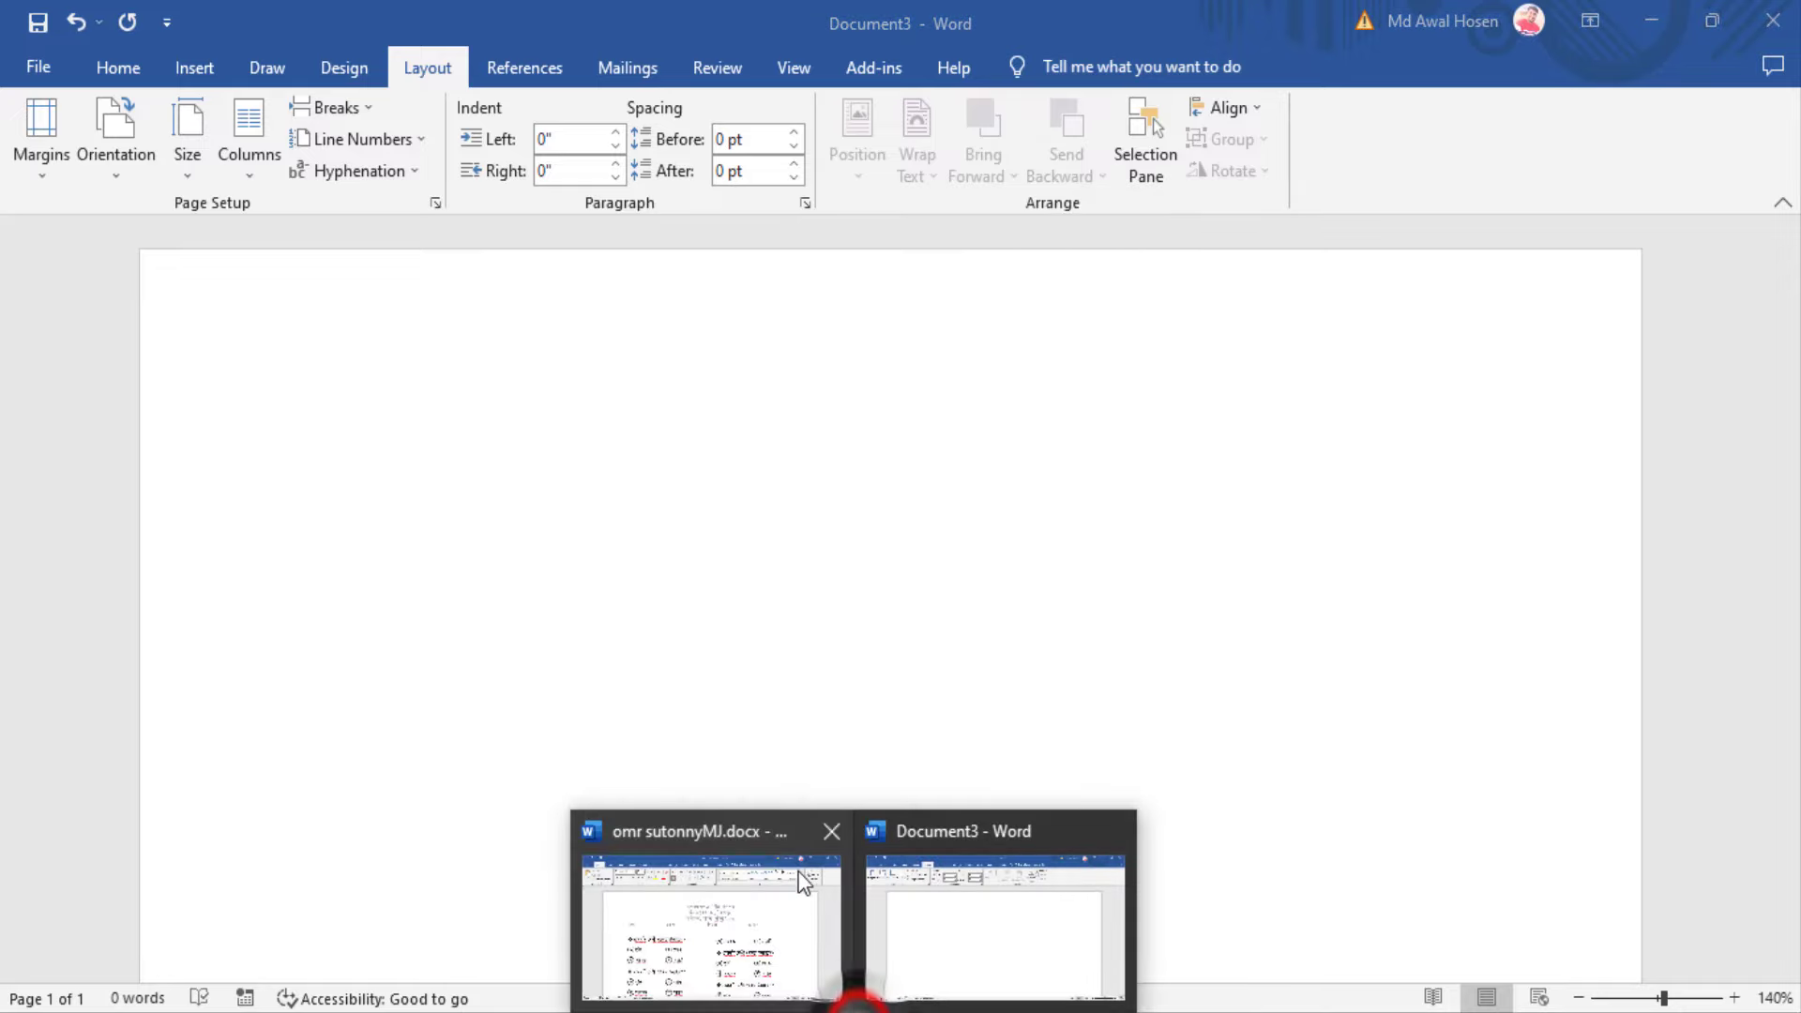
click(804, 881)
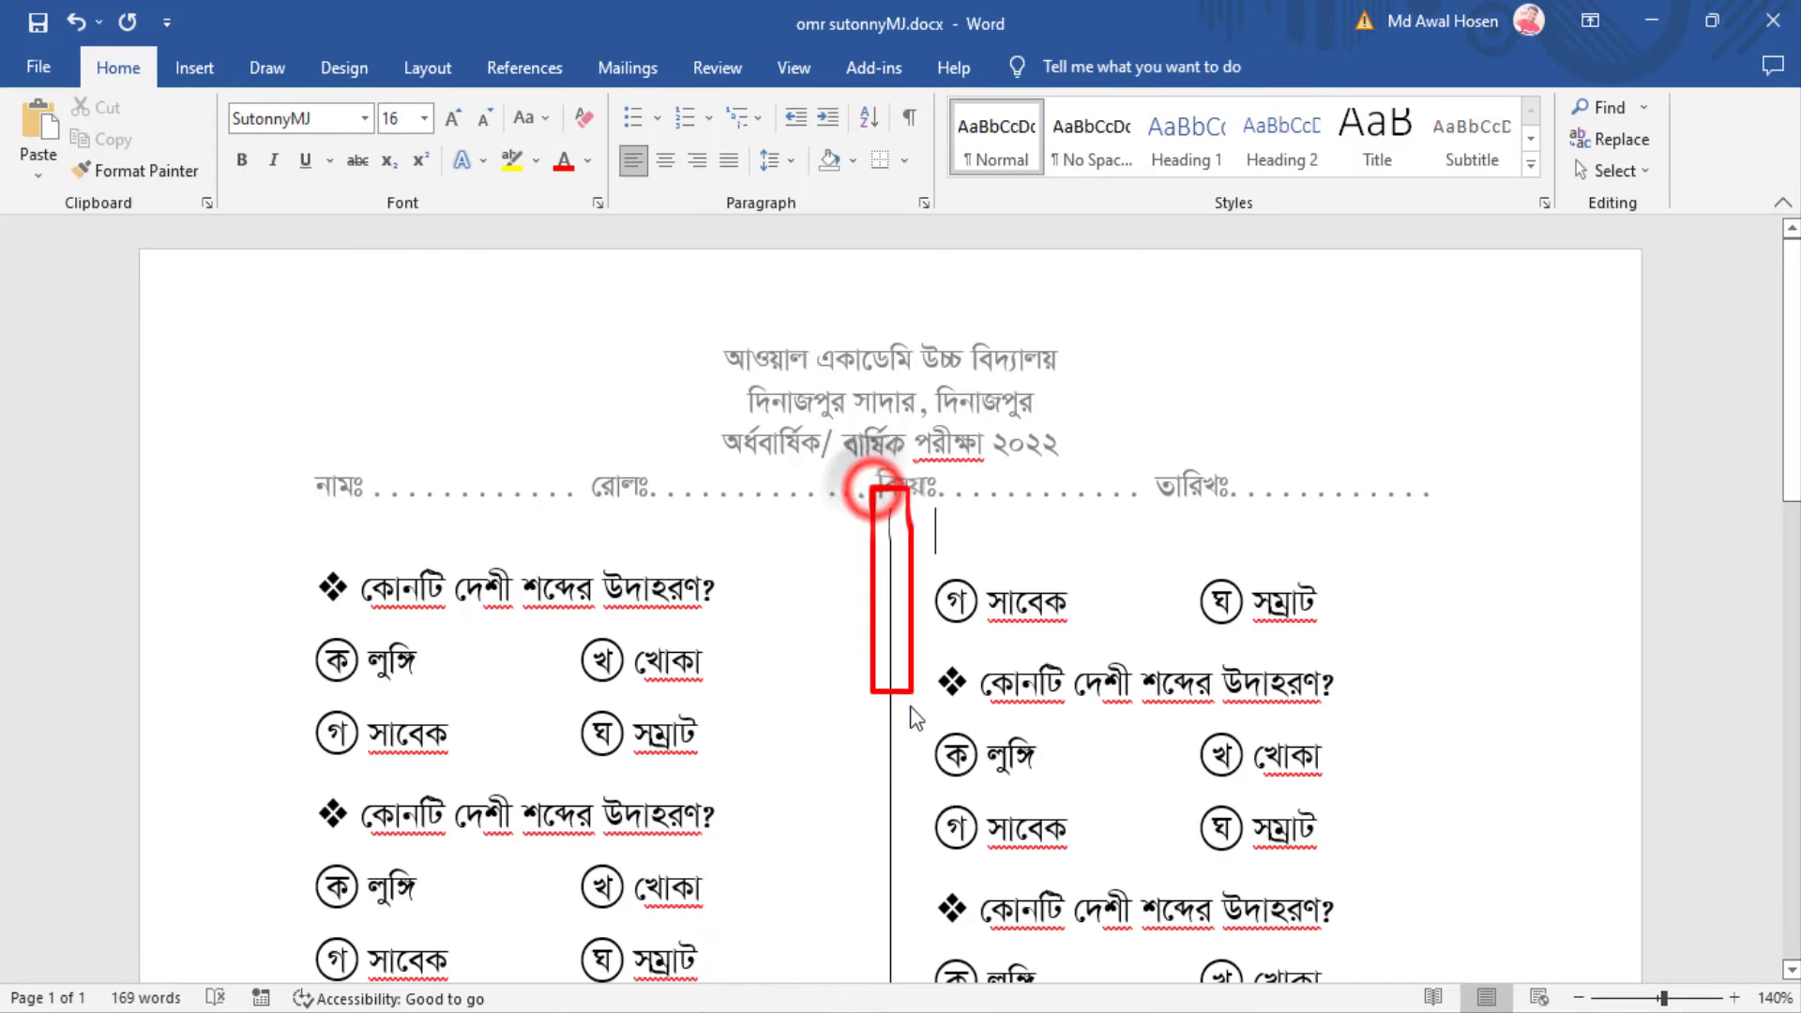
scroll(938, 720, down, 5)
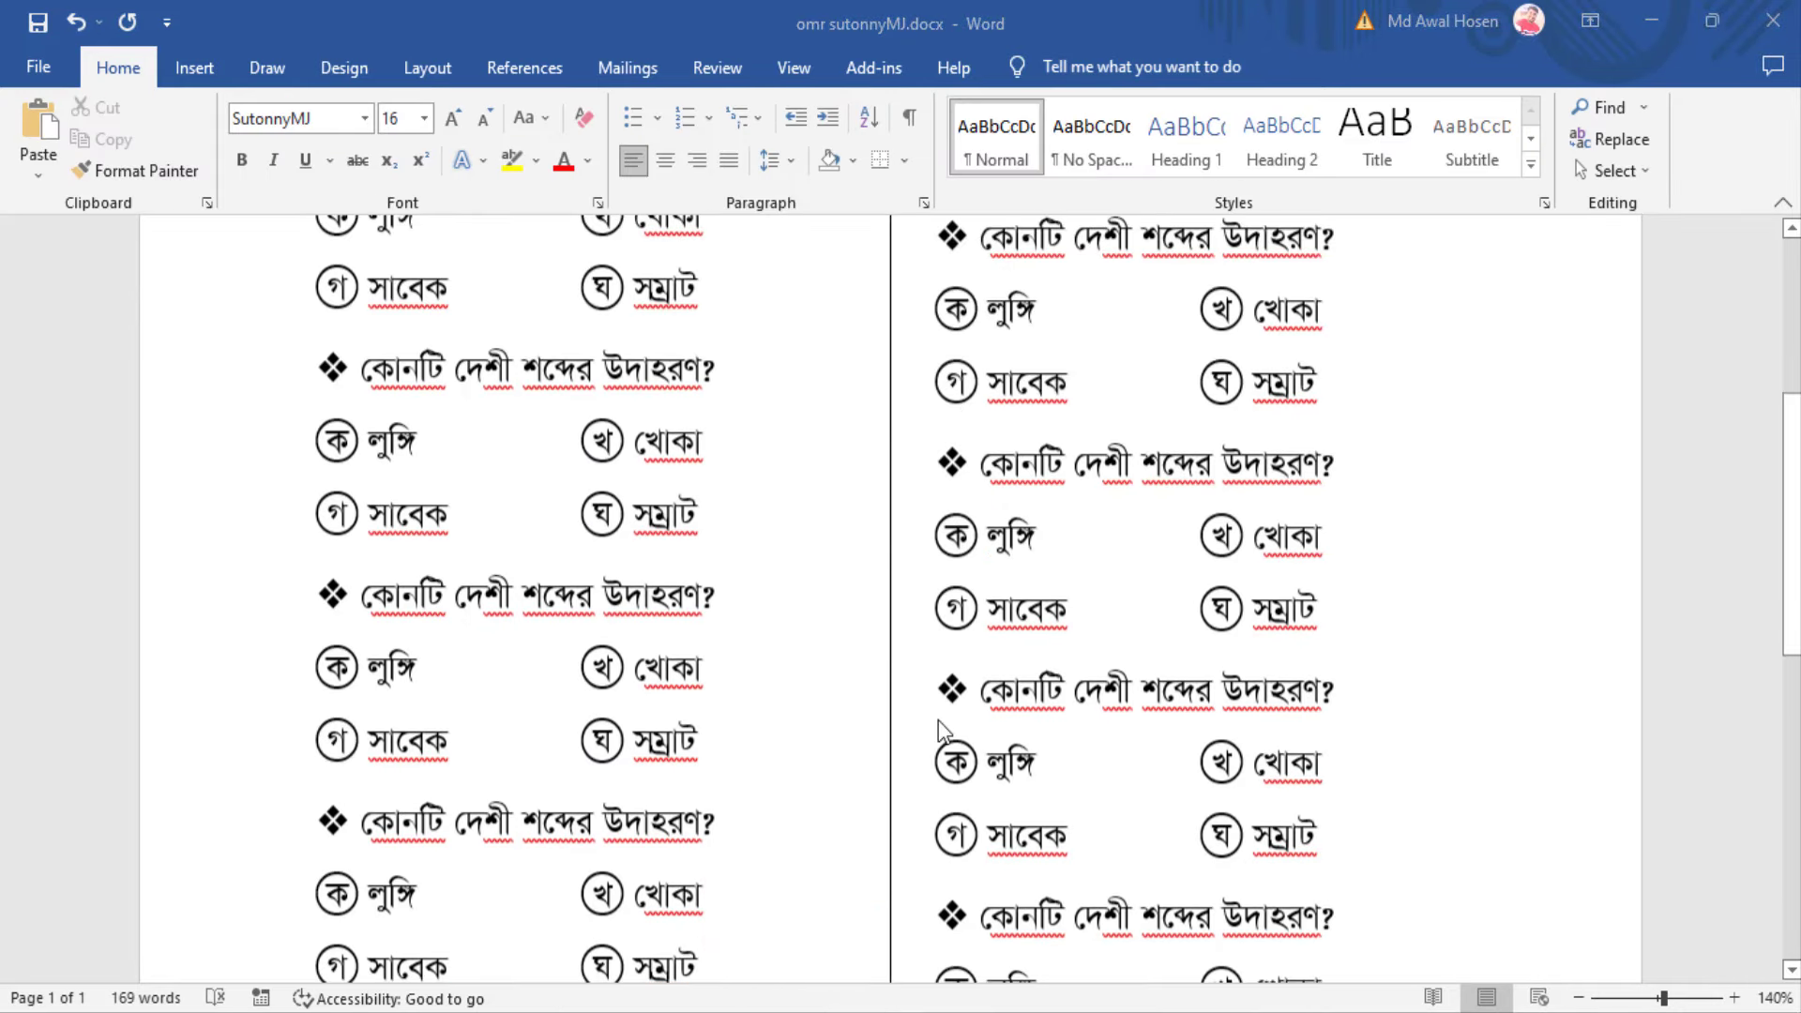
scroll(938, 720, down, 1)
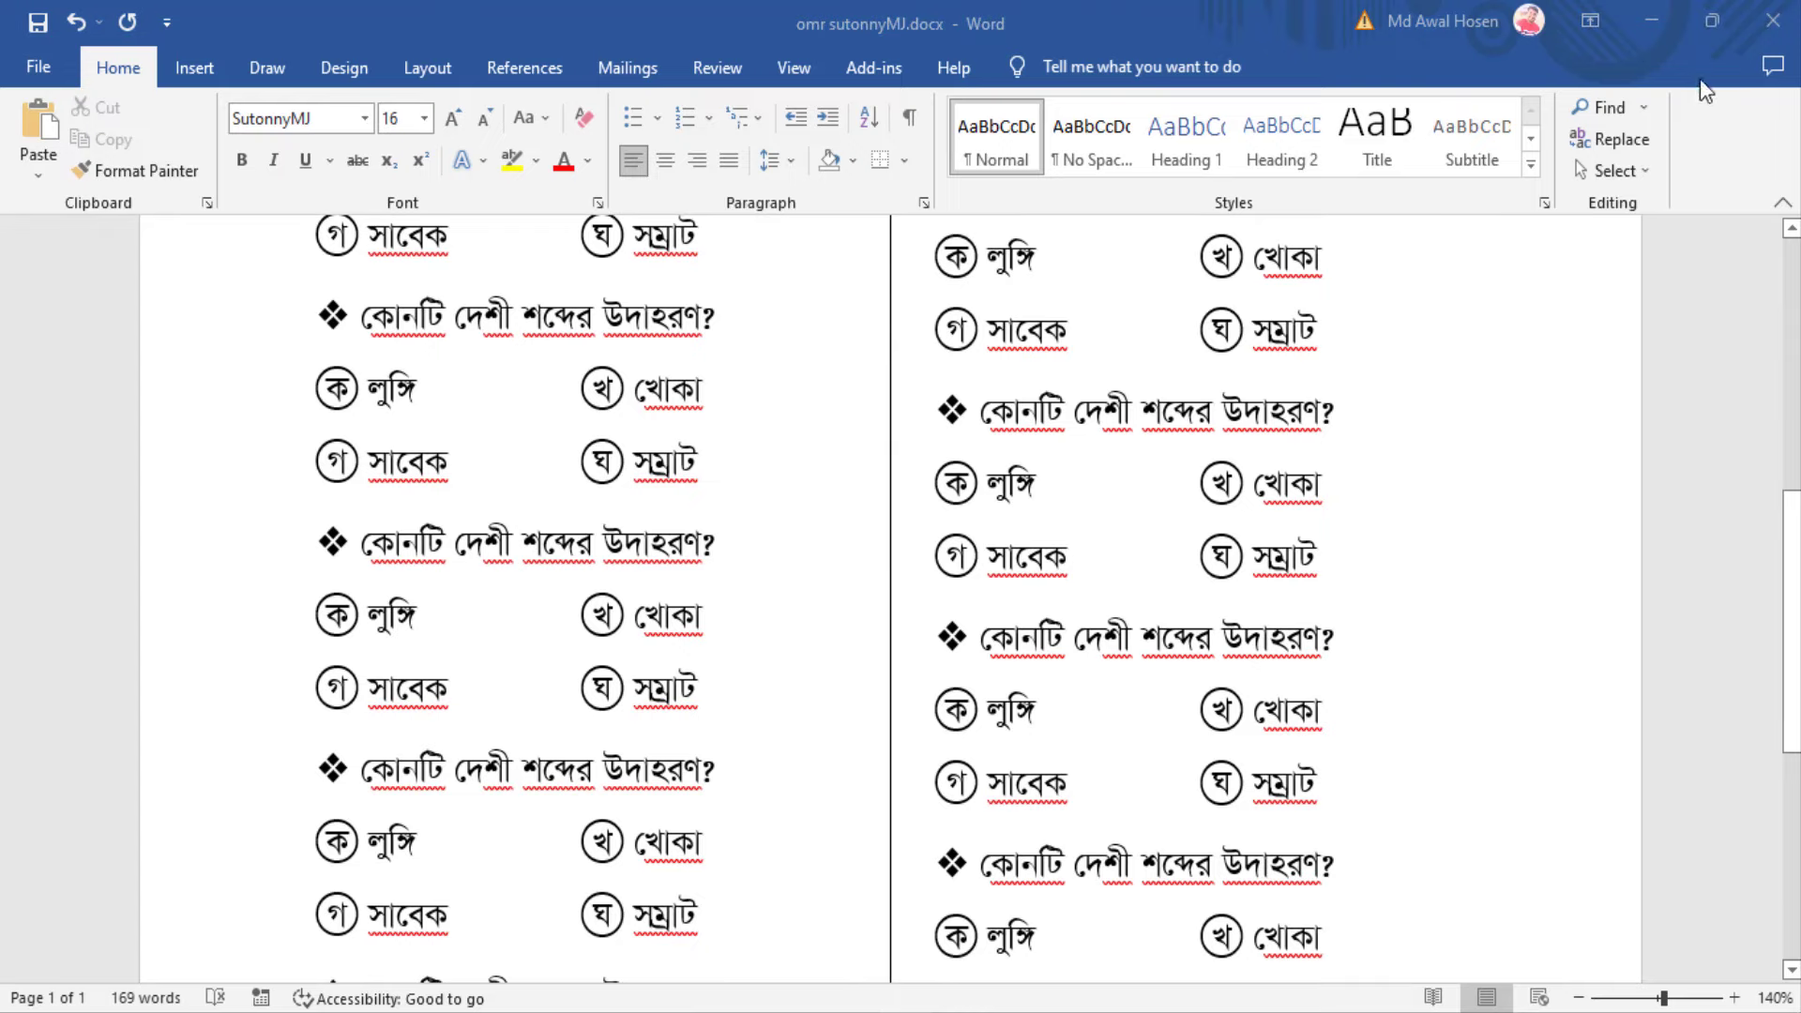
click(1653, 17)
Set the document to 2 equal columns with a line between them
click(262, 178)
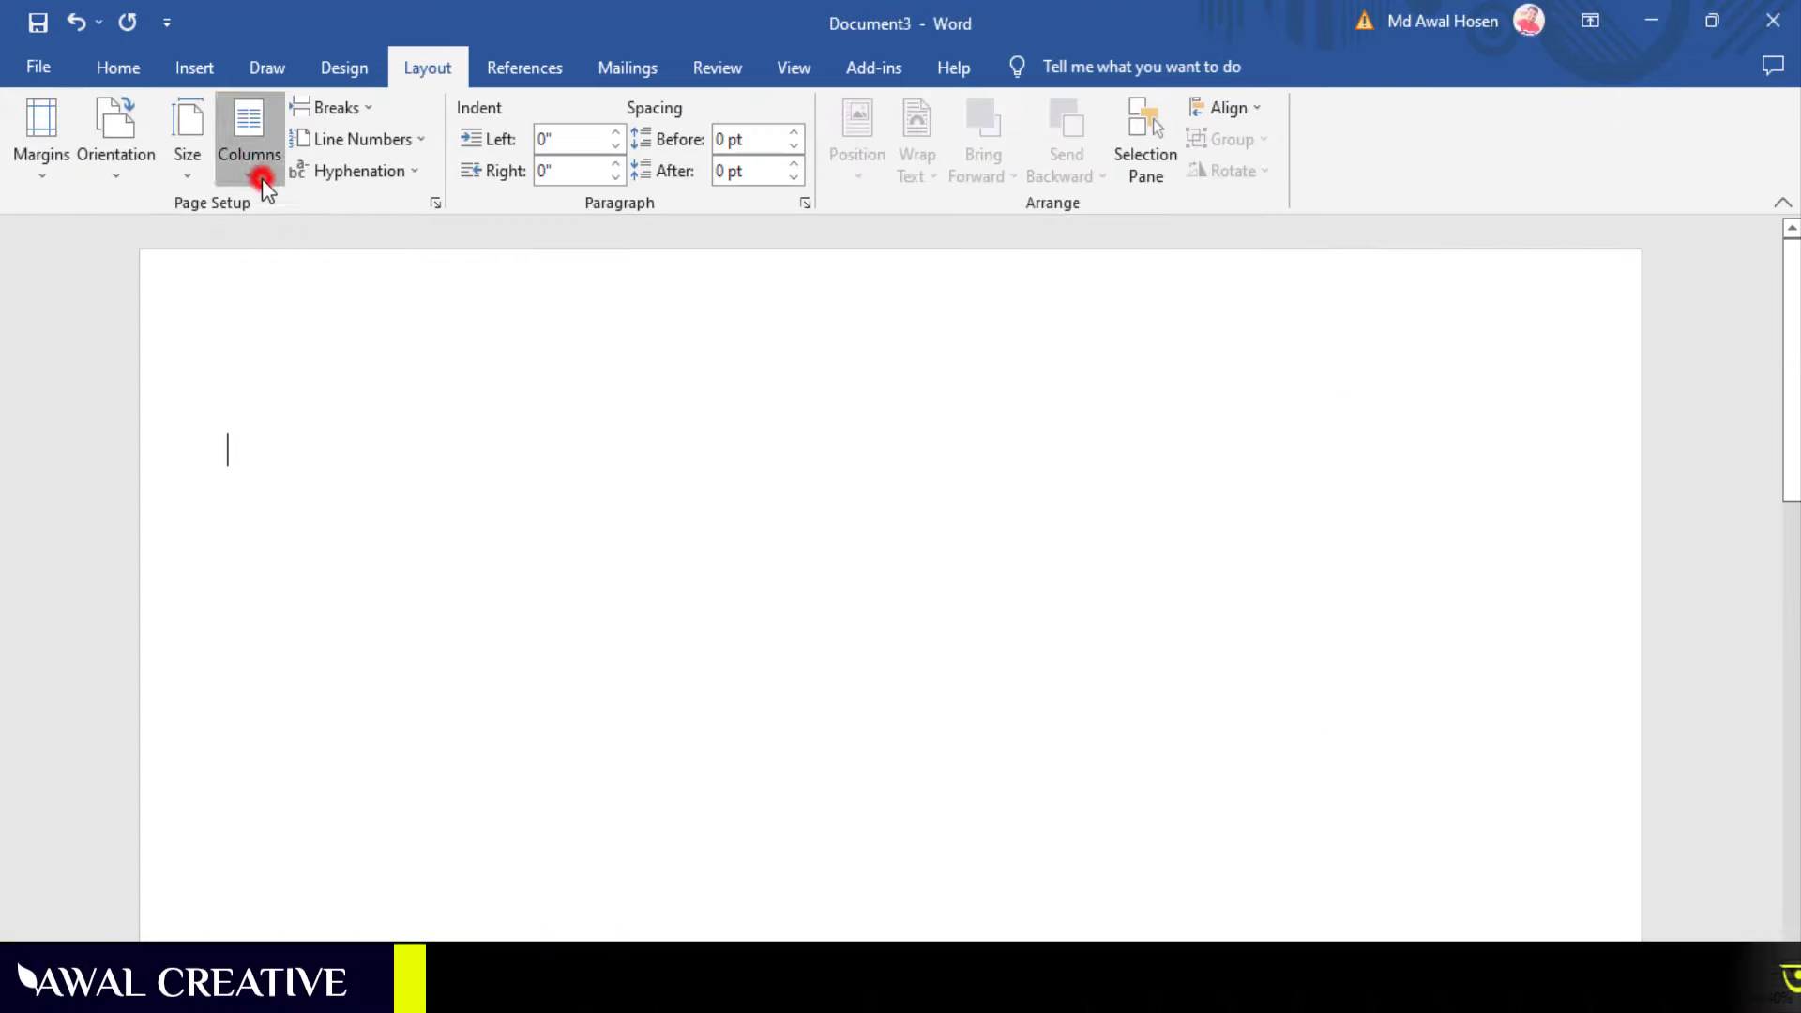
click(336, 507)
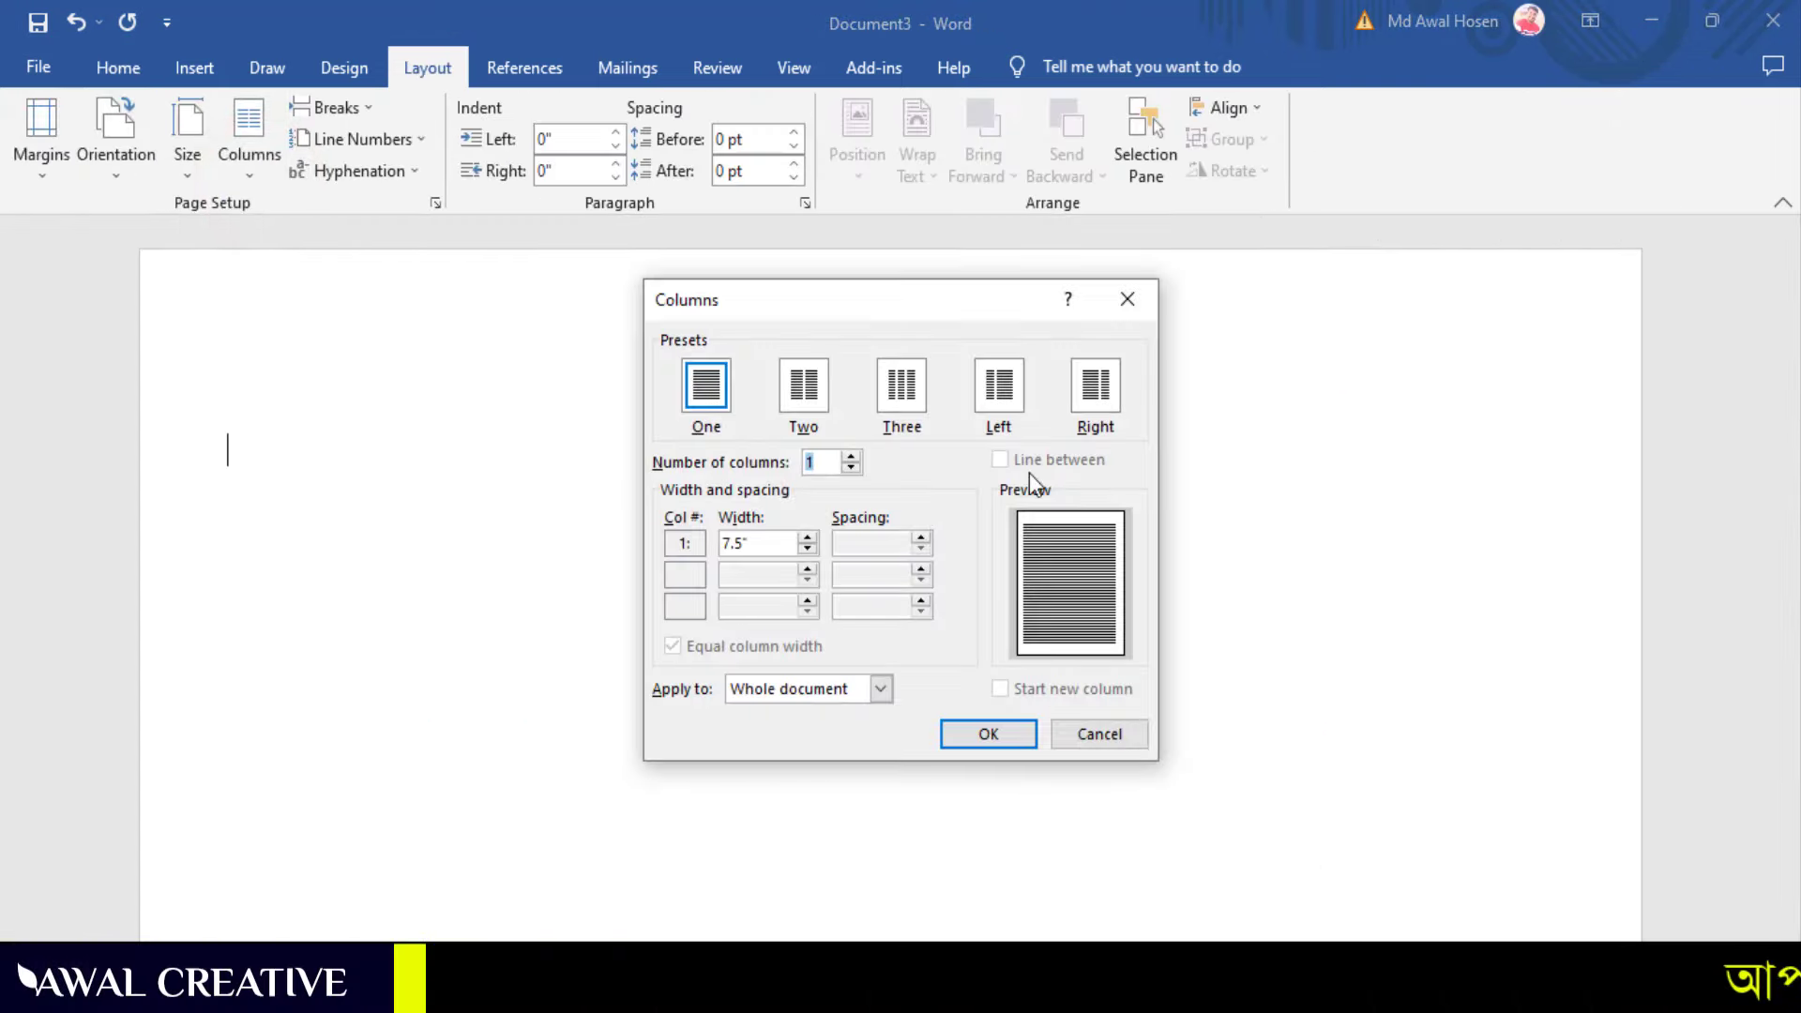
click(850, 458)
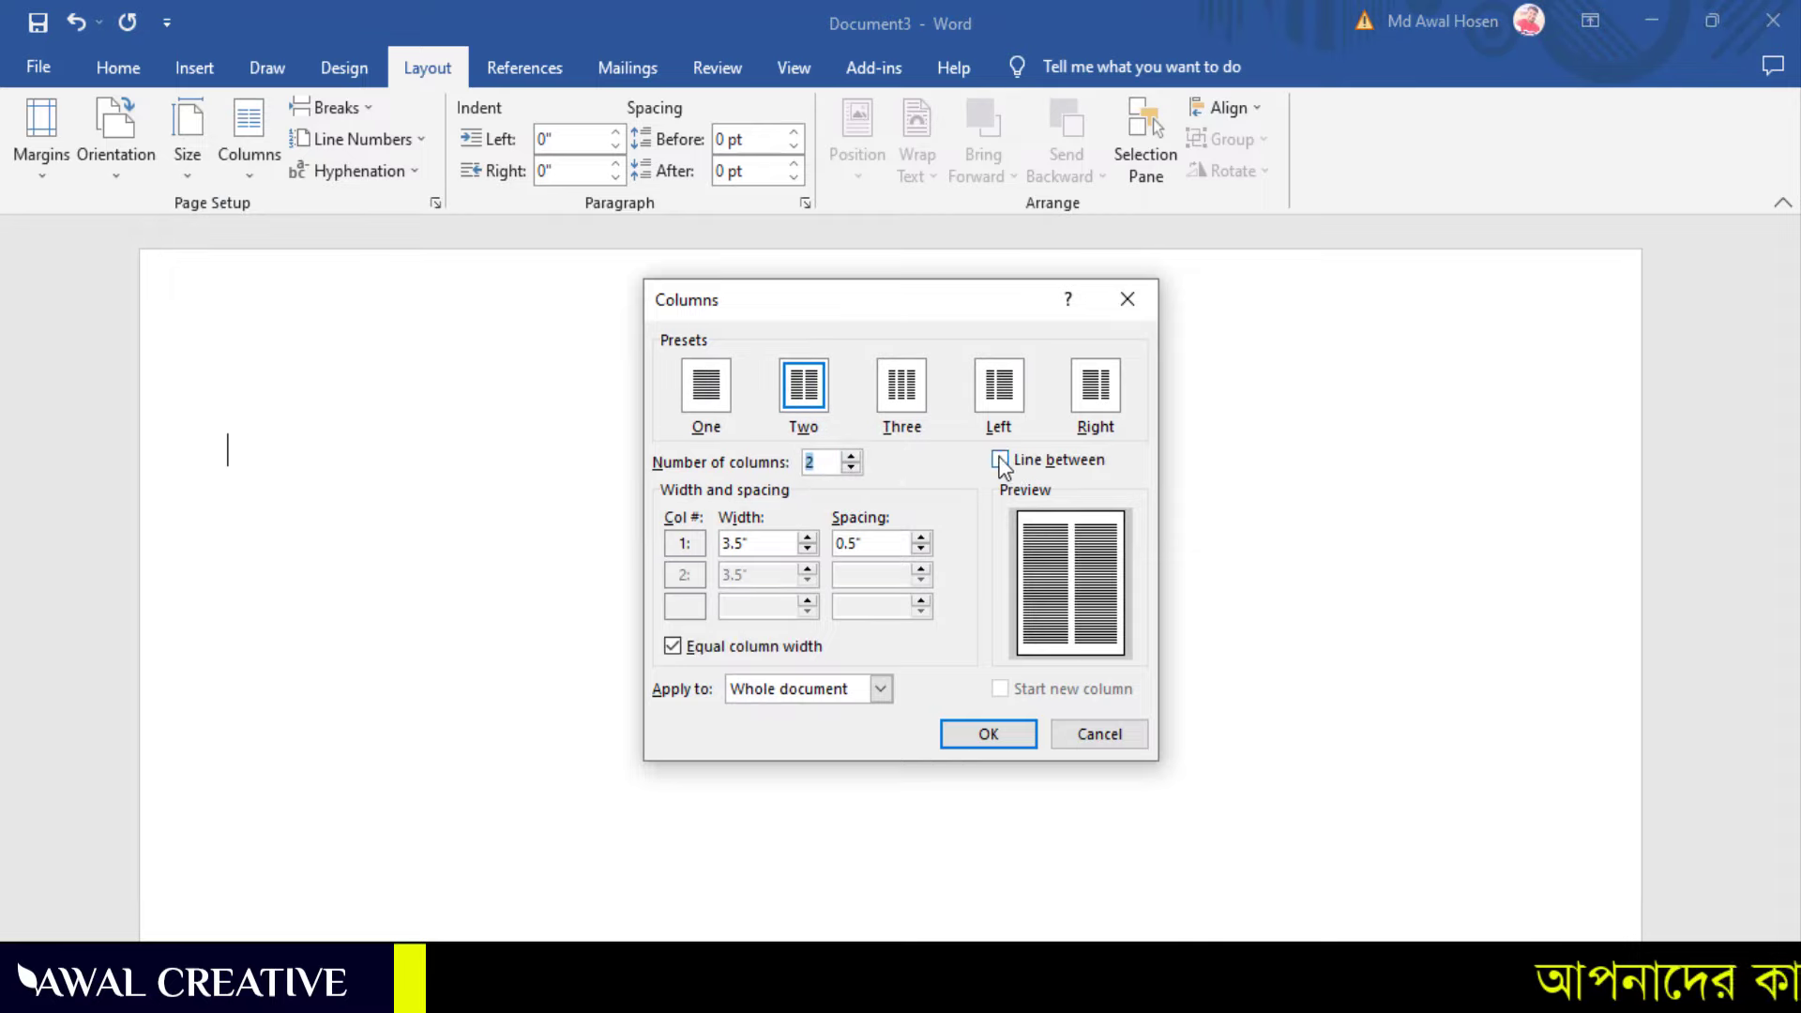
click(1001, 459)
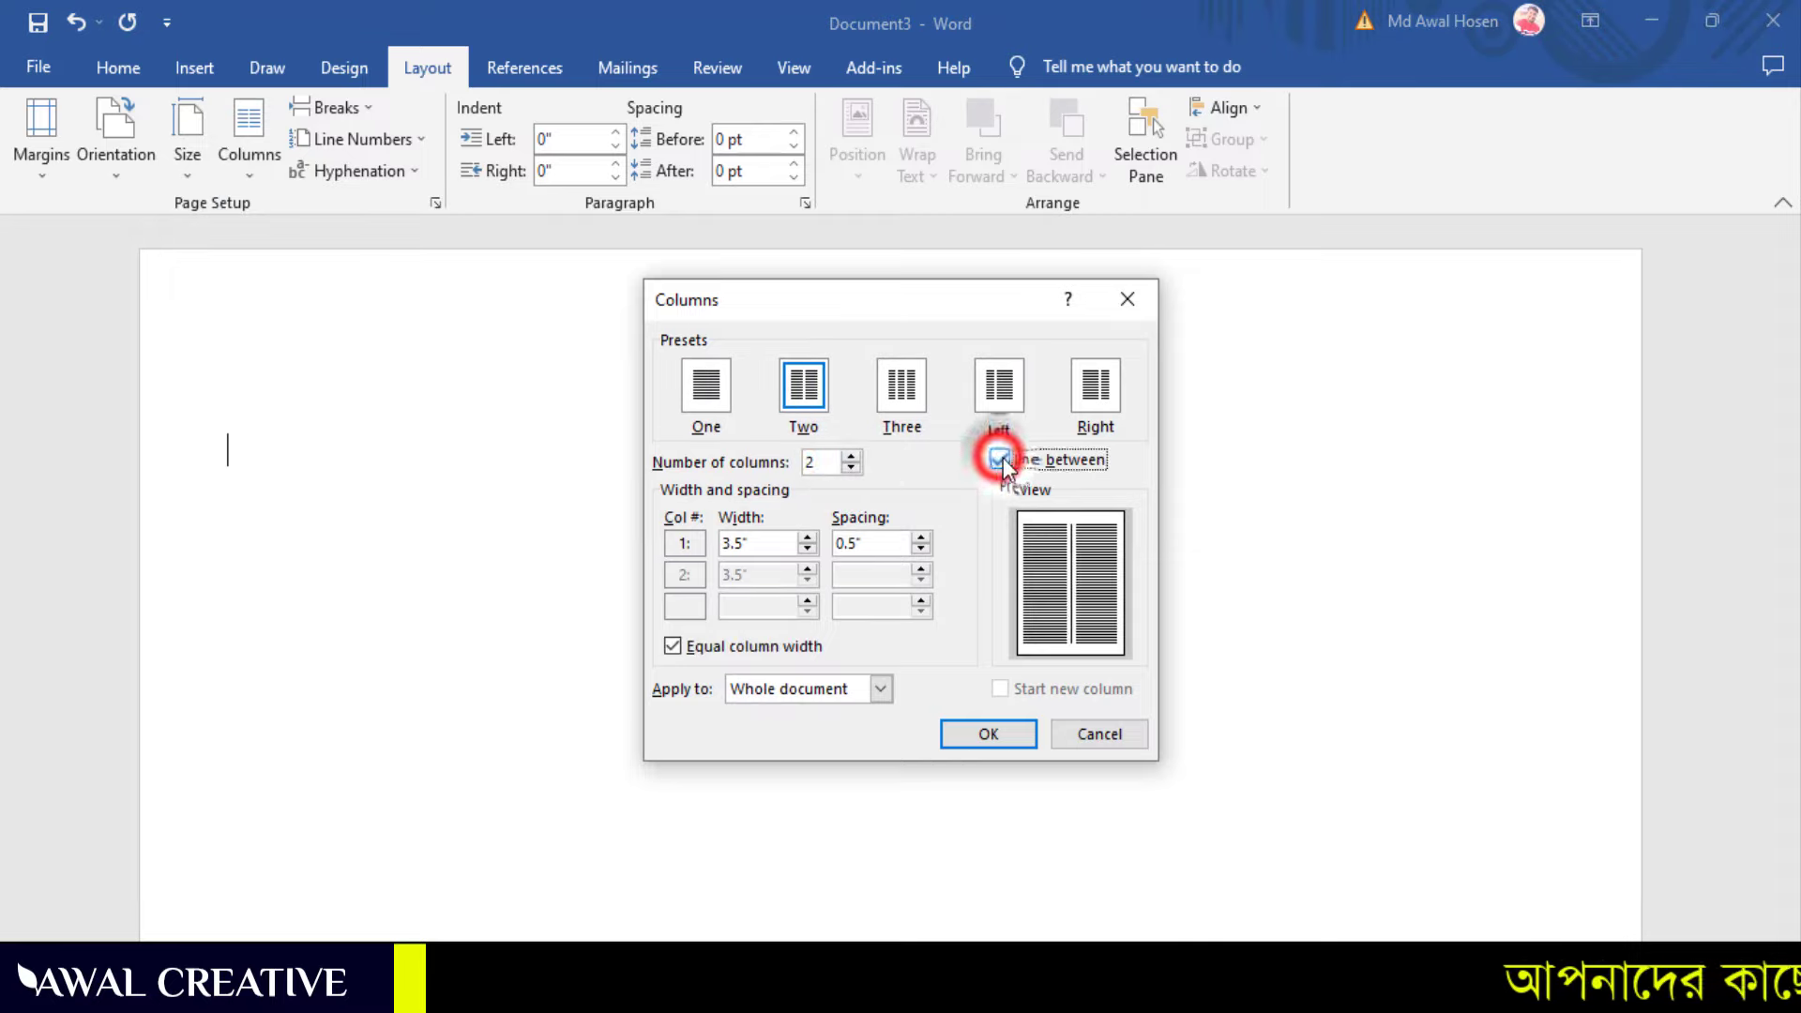
click(1002, 737)
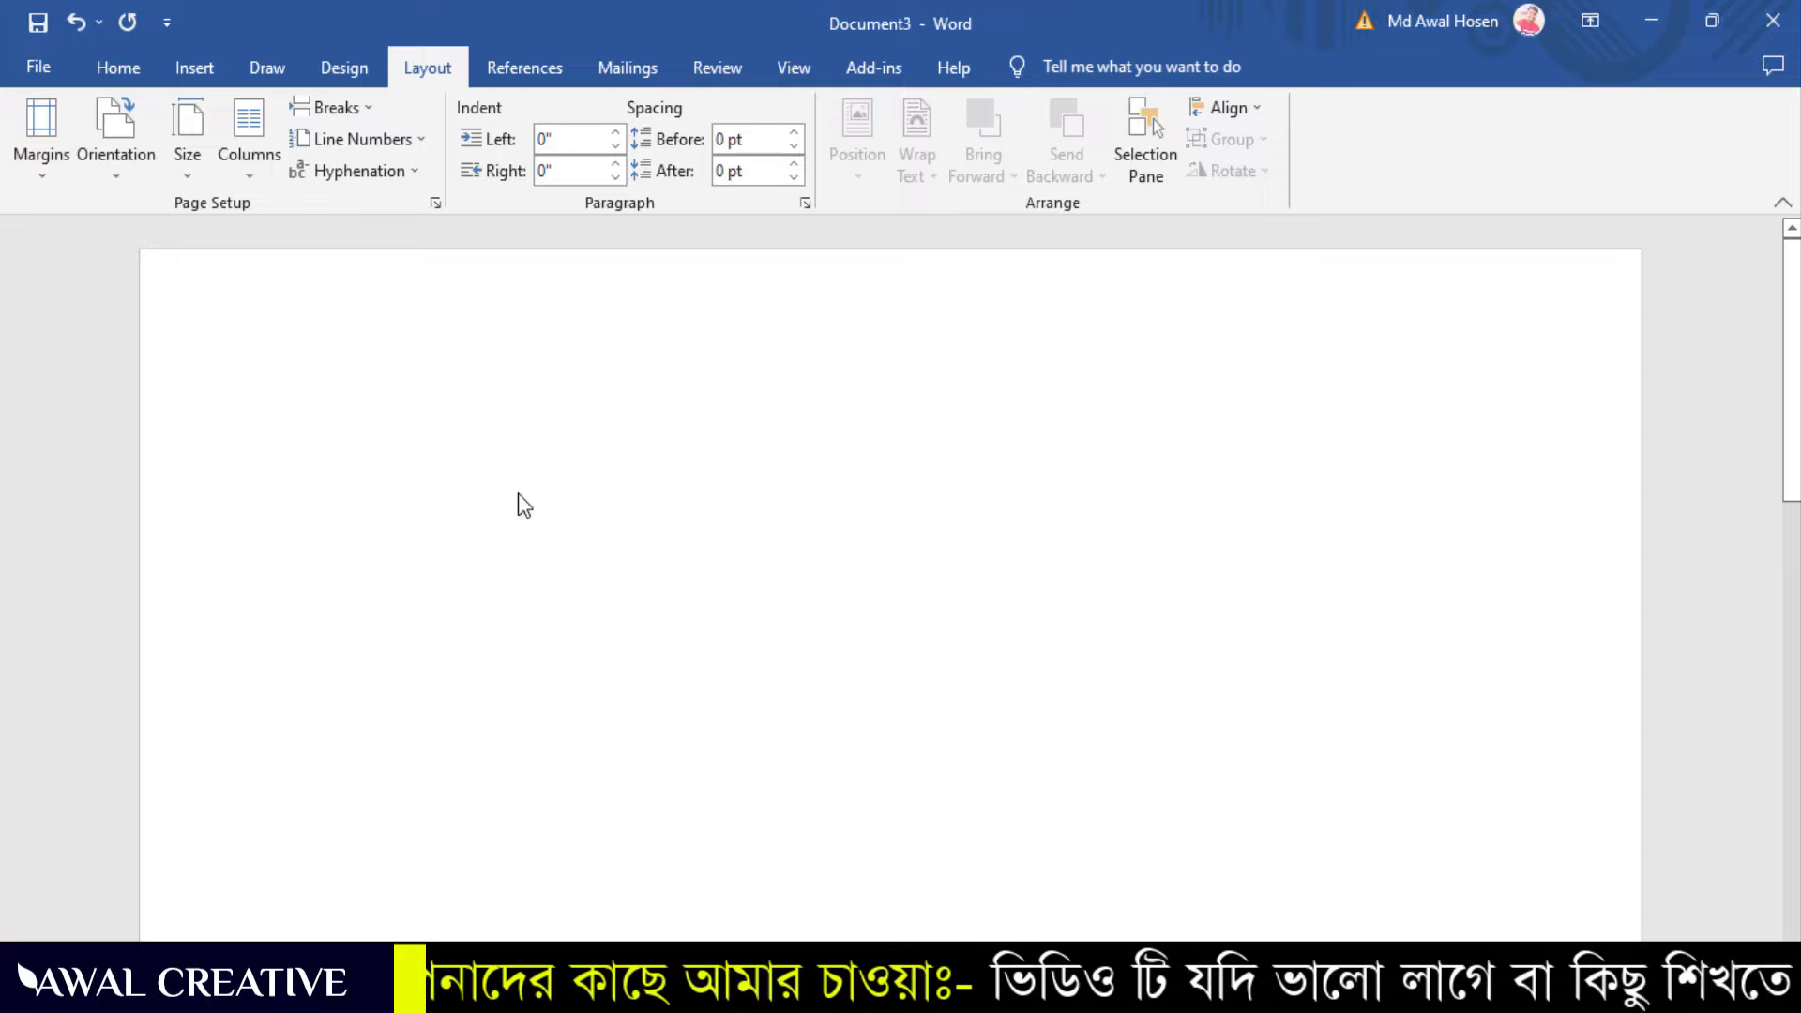
Change the paper size to A4 (8.27" x 11.69")
click(197, 176)
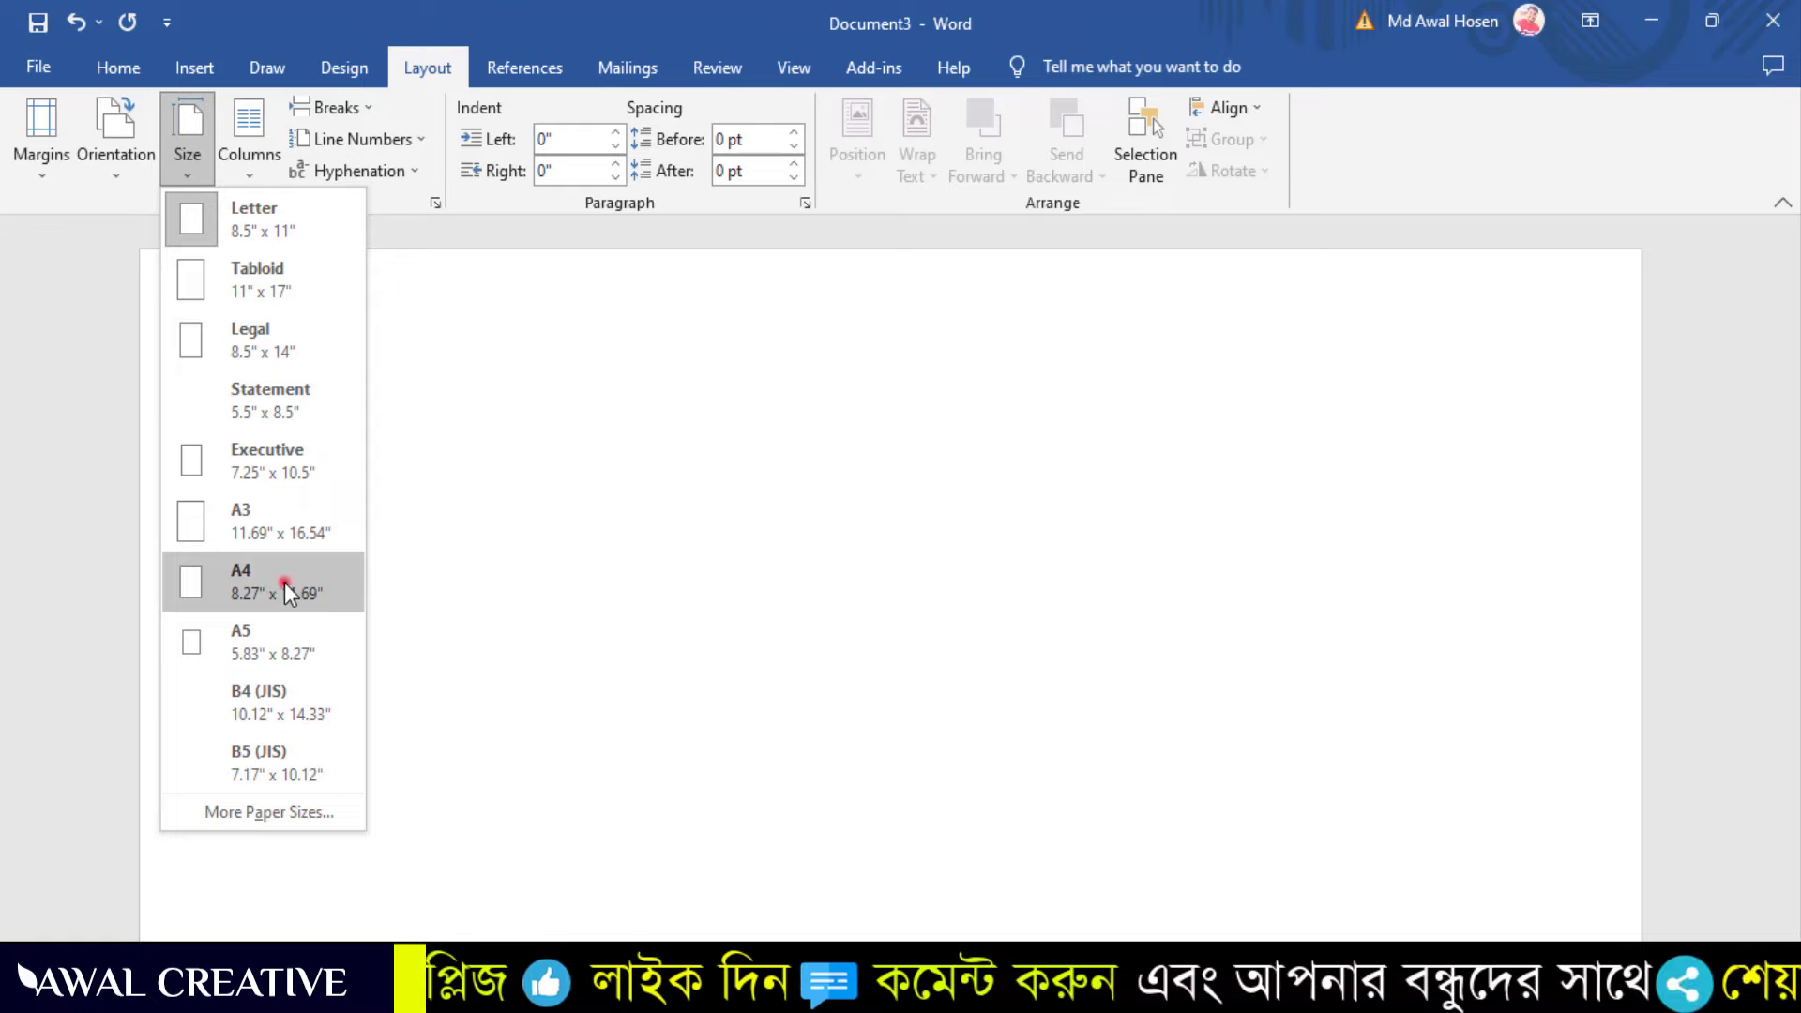
click(285, 583)
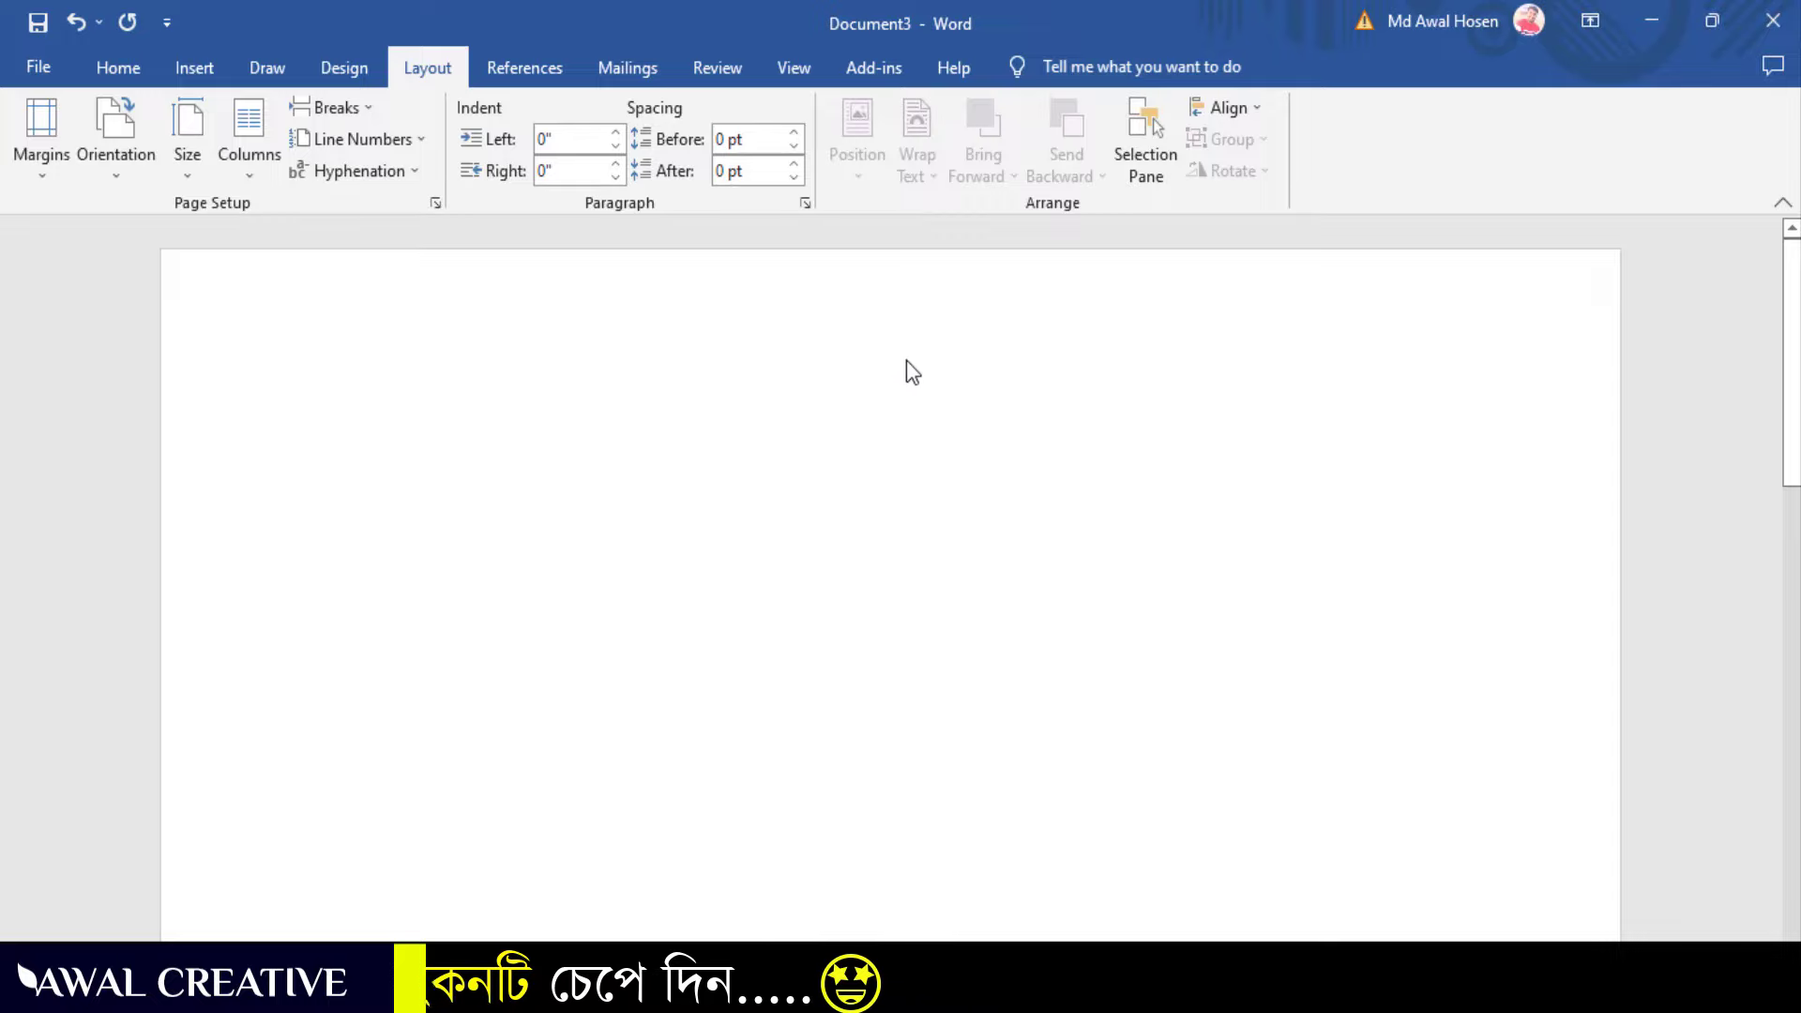
click(197, 67)
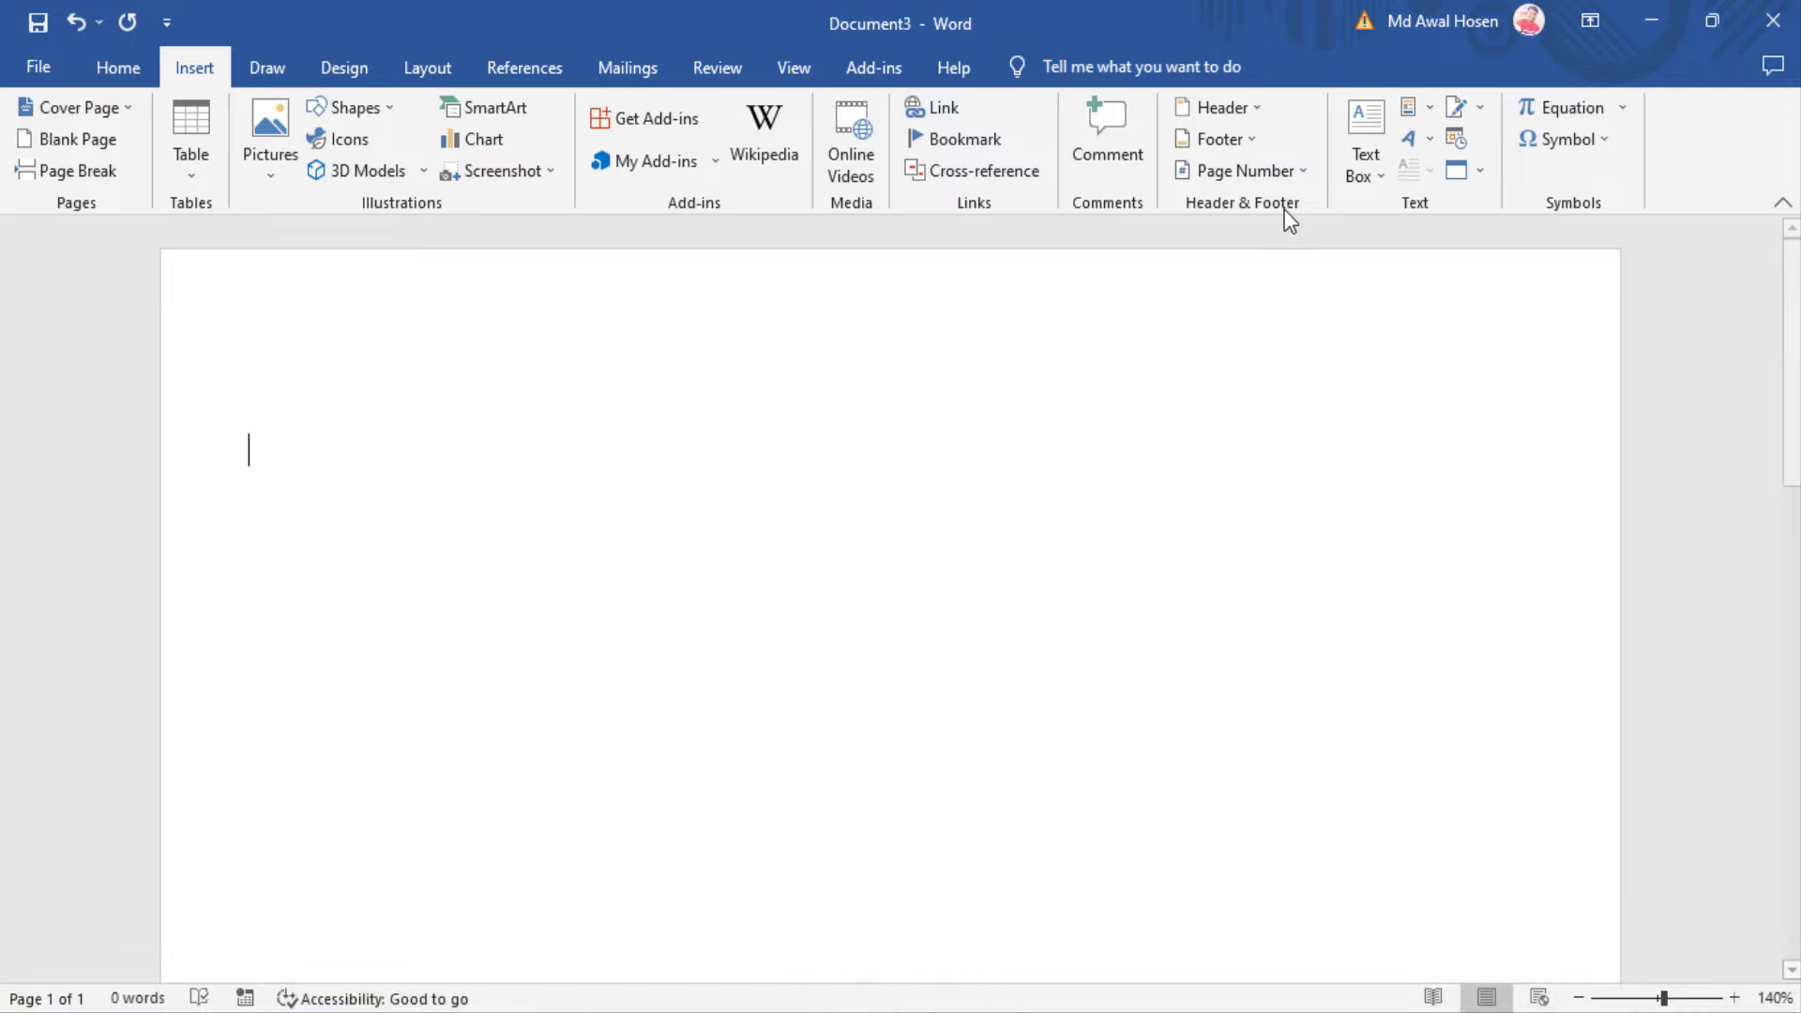
Insert a Blank header with its [Type here] placeholder
click(1264, 105)
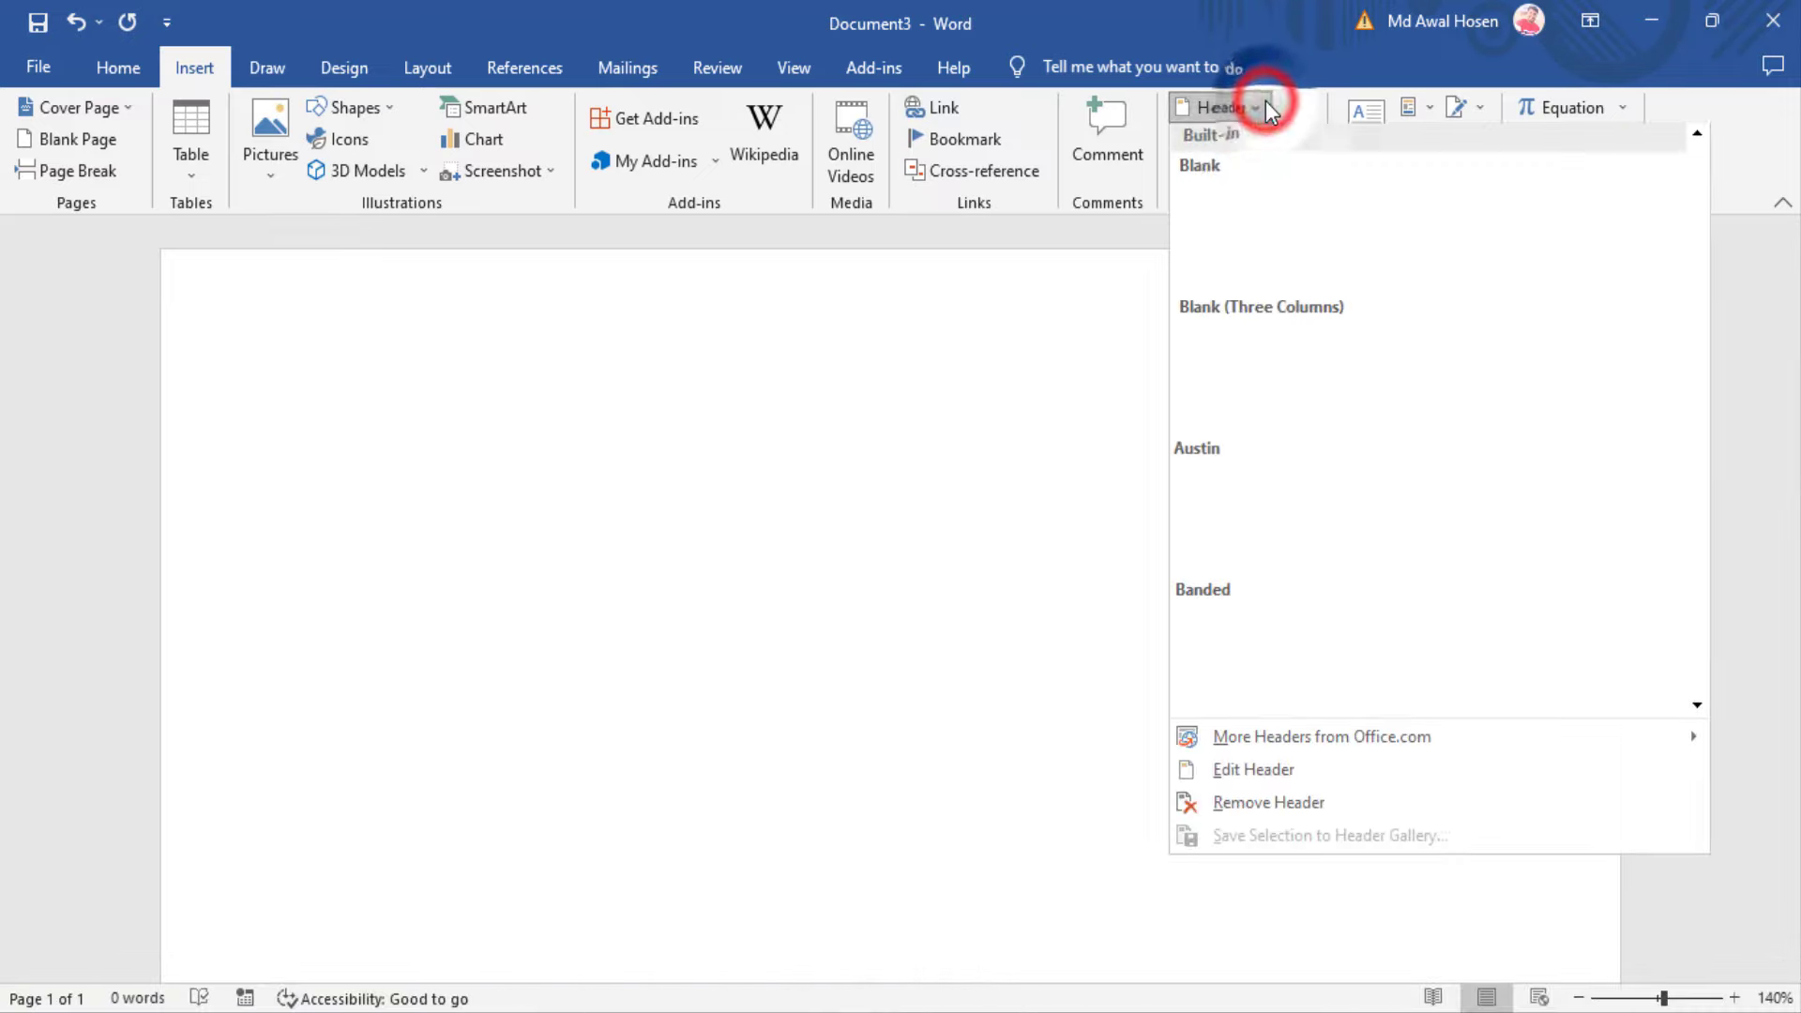
click(1317, 225)
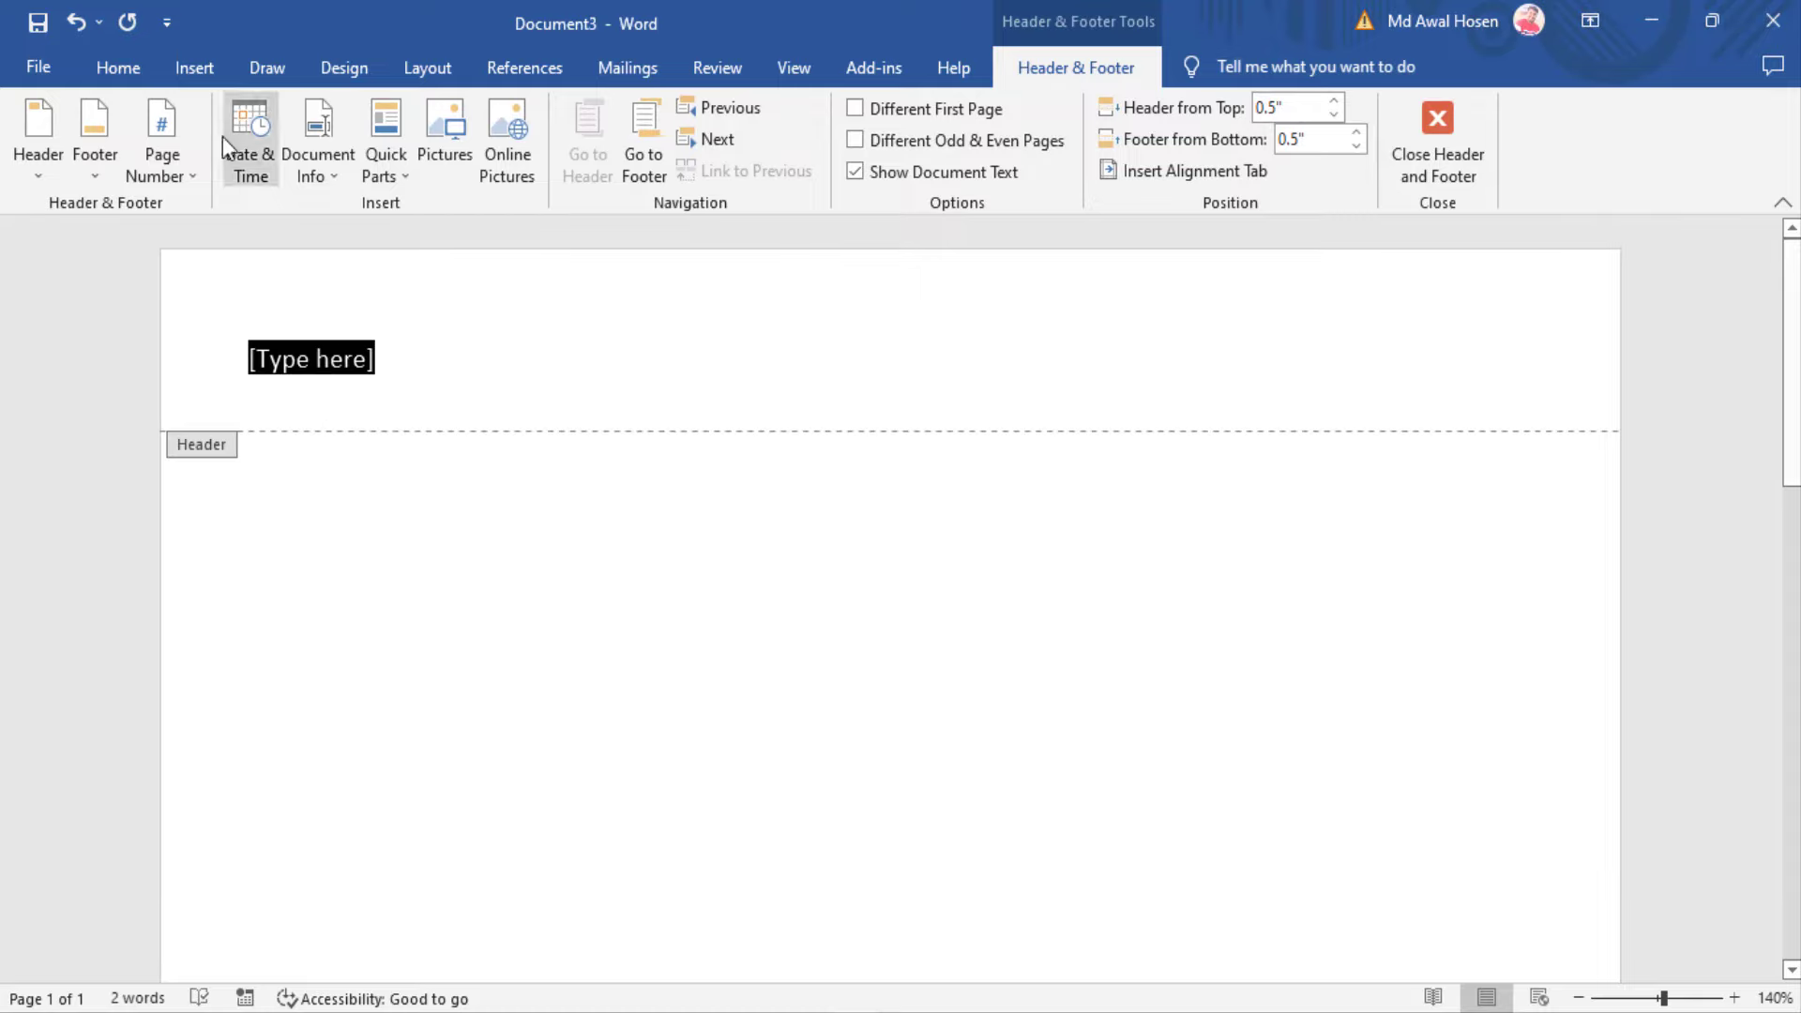
click(117, 66)
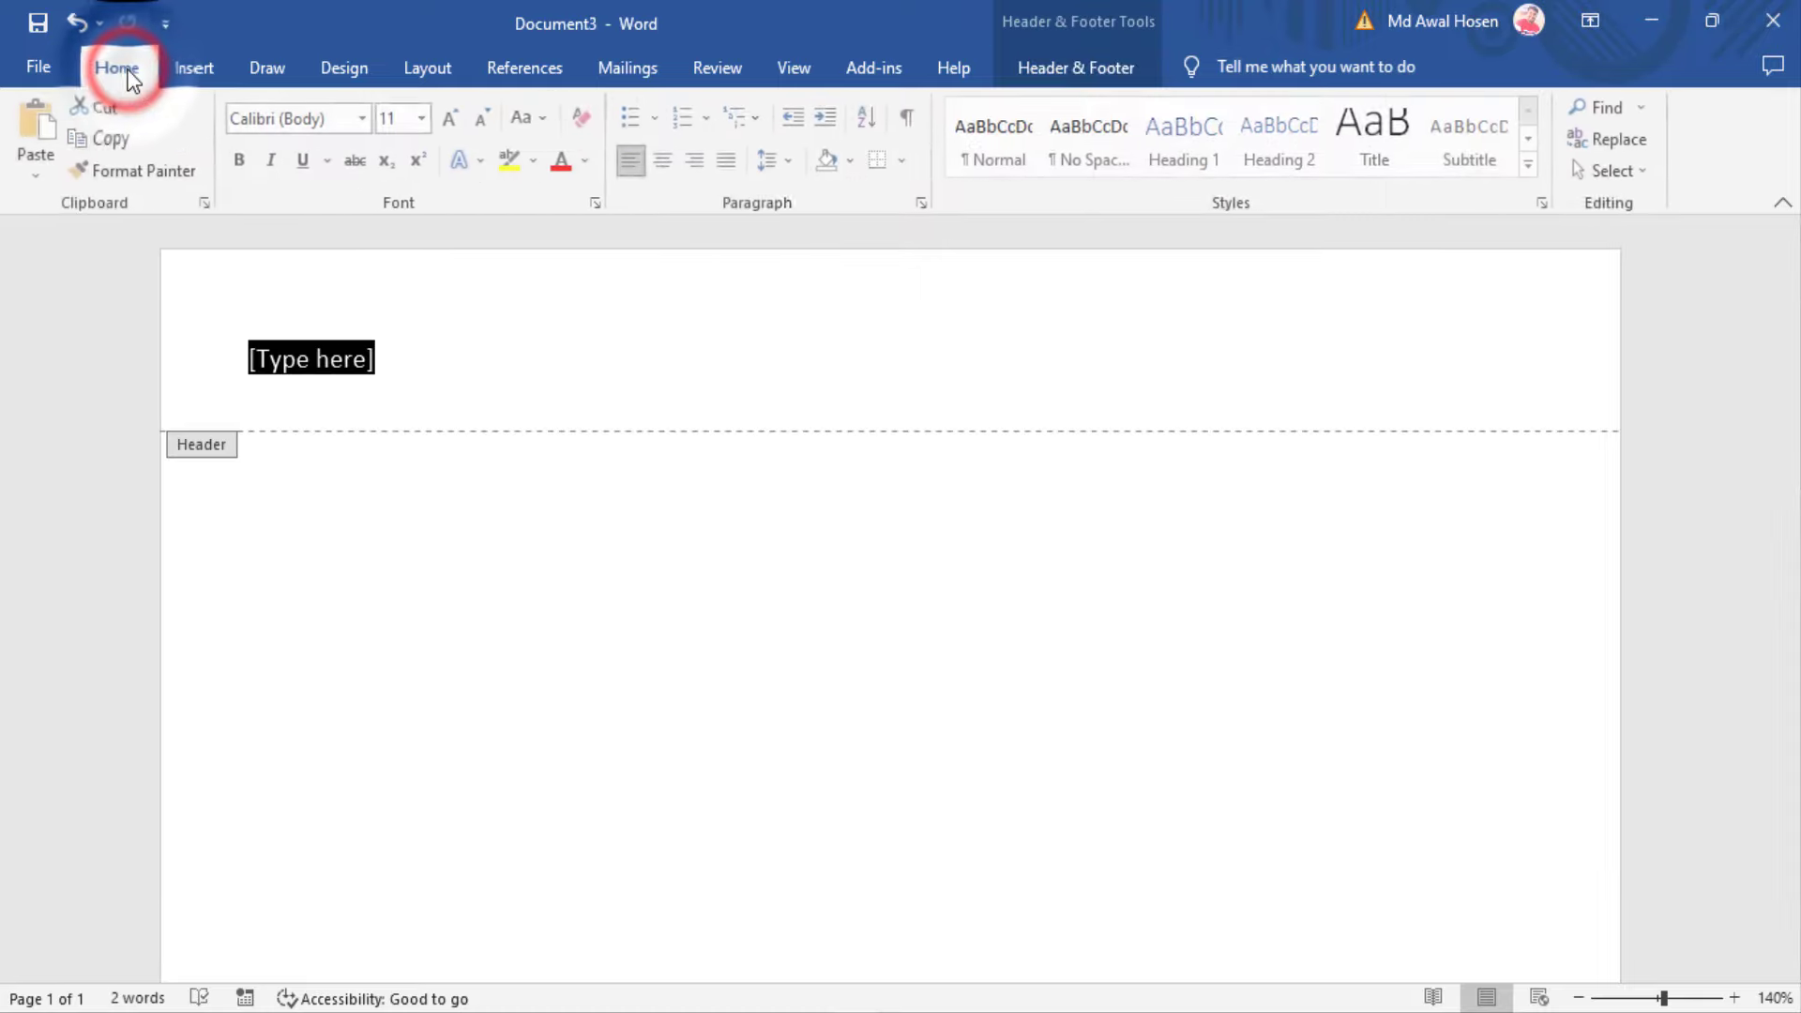
Switch the header placeholder text to the SutonnyMJ font
click(339, 116)
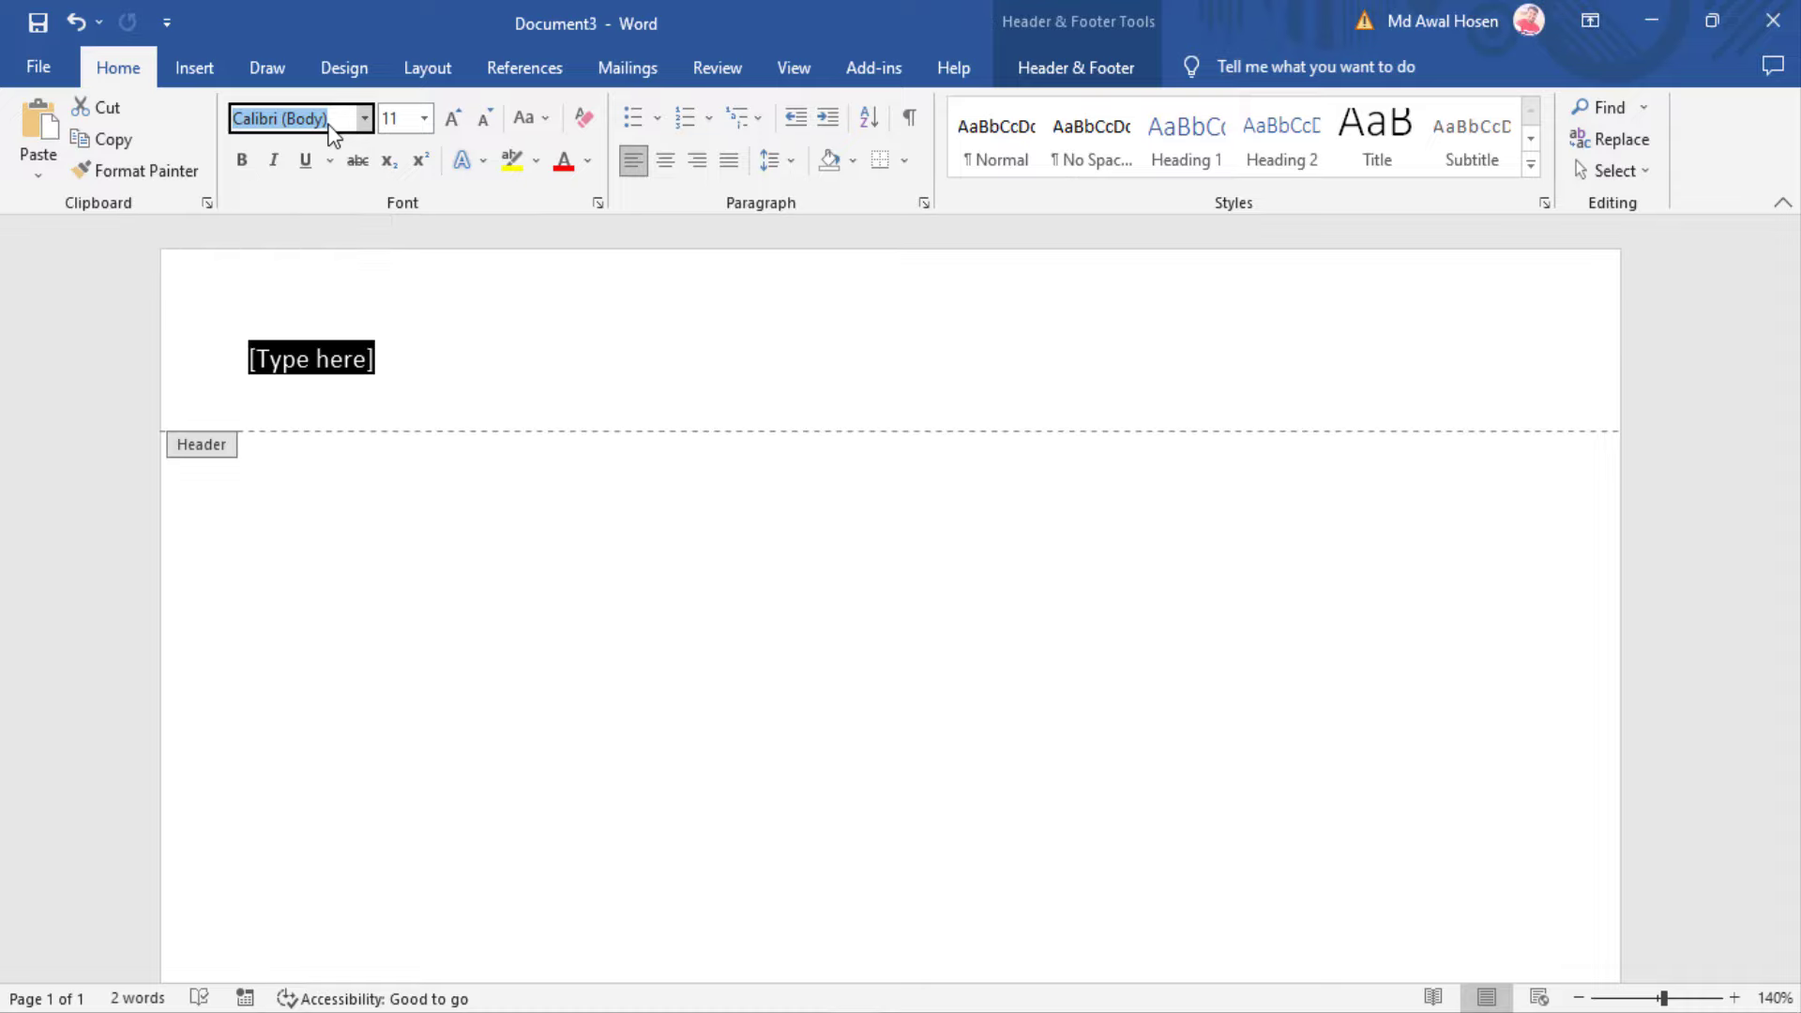
text(So)
key(BackSpace)
text(utonnyMJ)
click(322, 118)
double_click(322, 120)
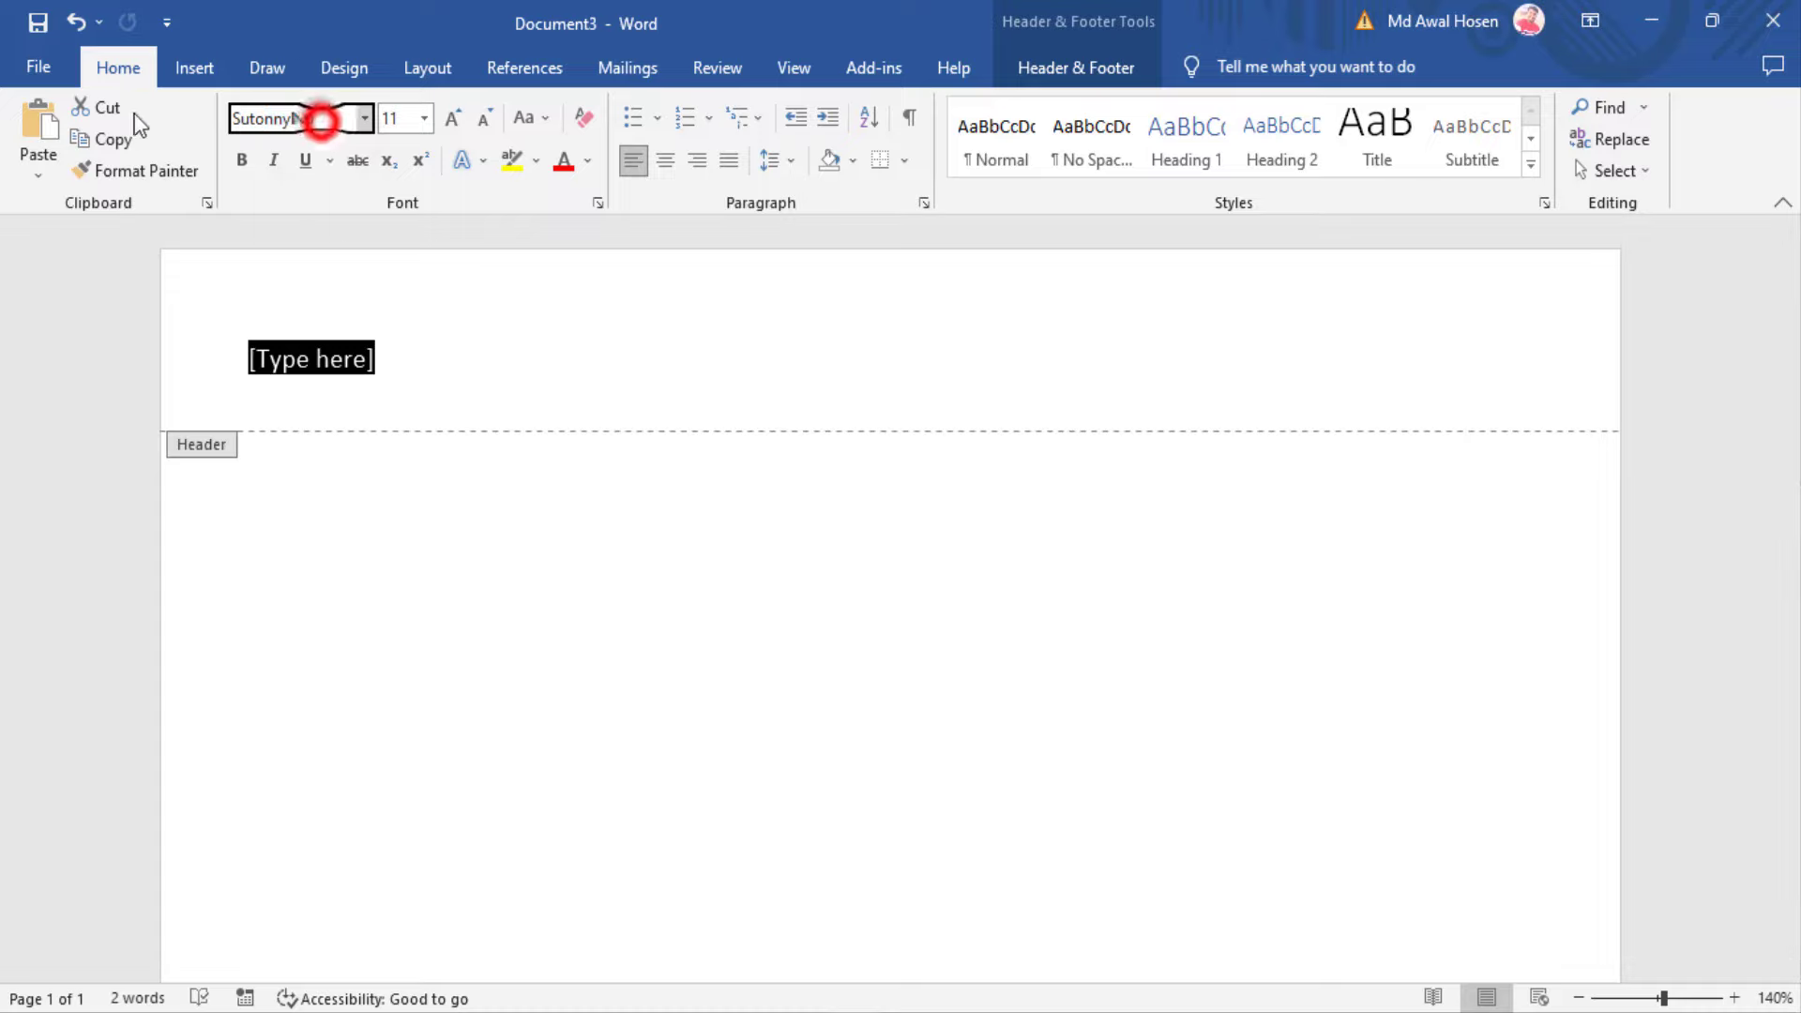
key(Return)
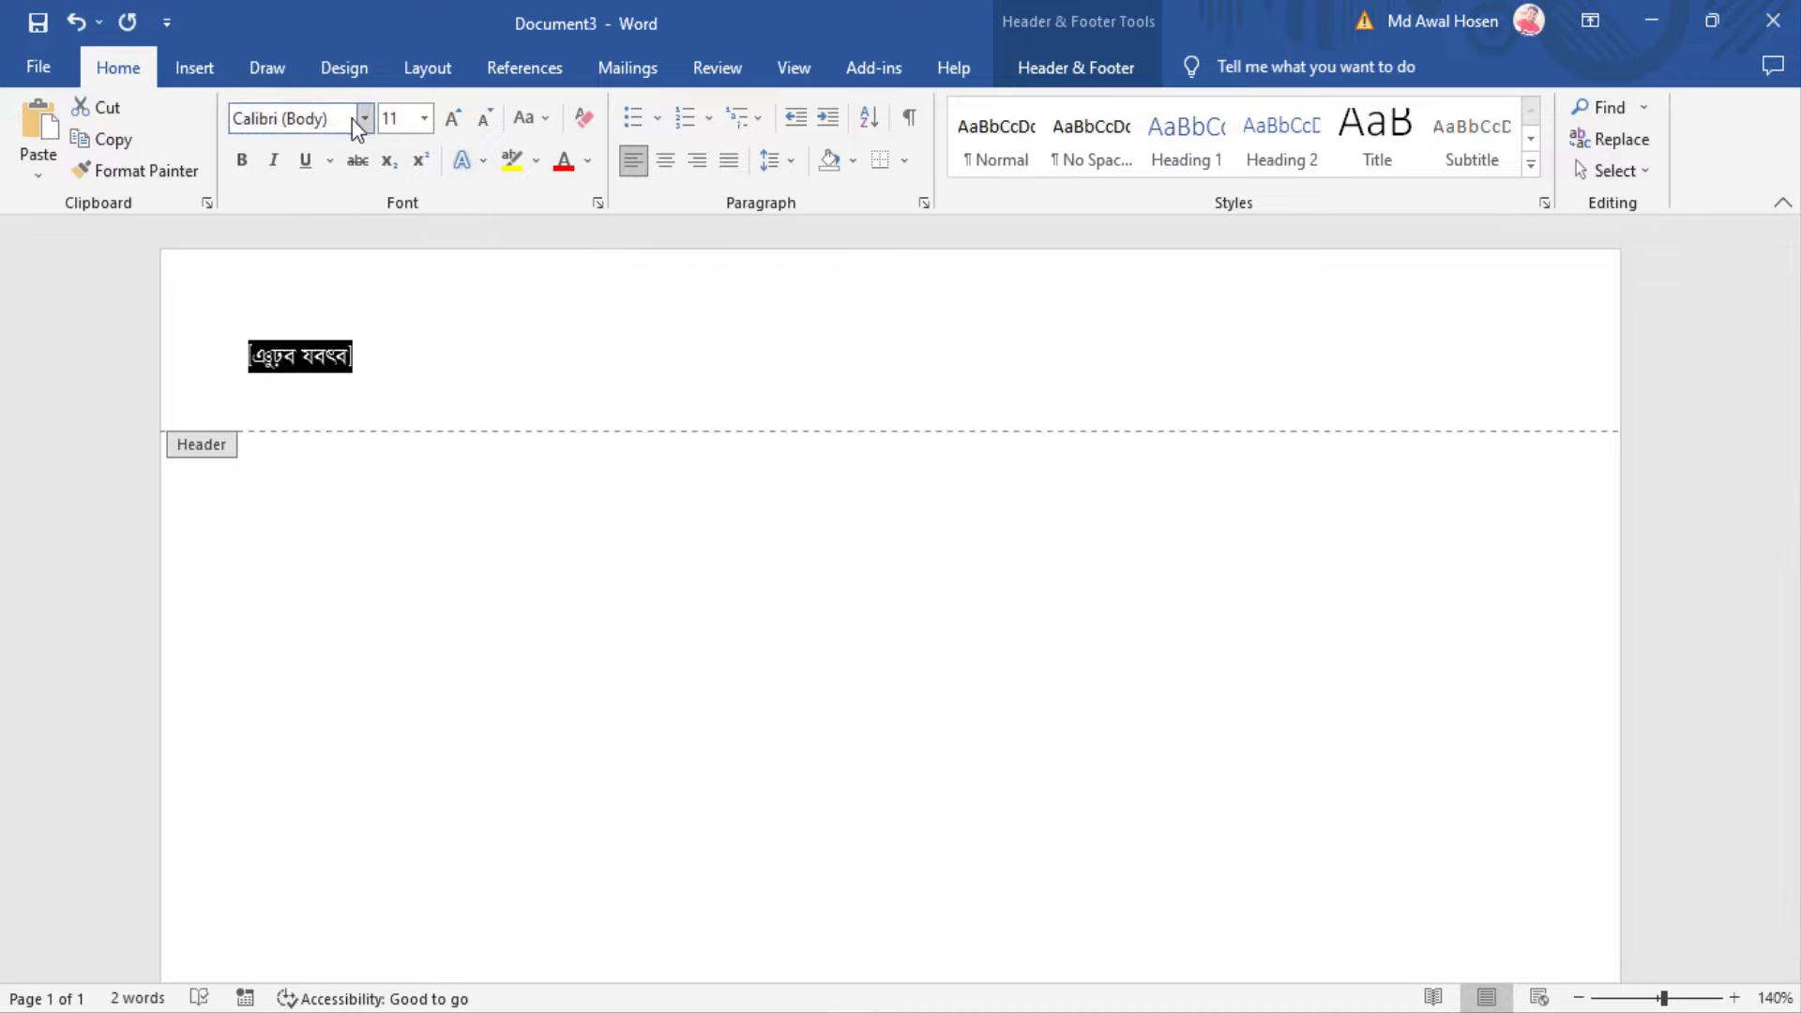
click(362, 119)
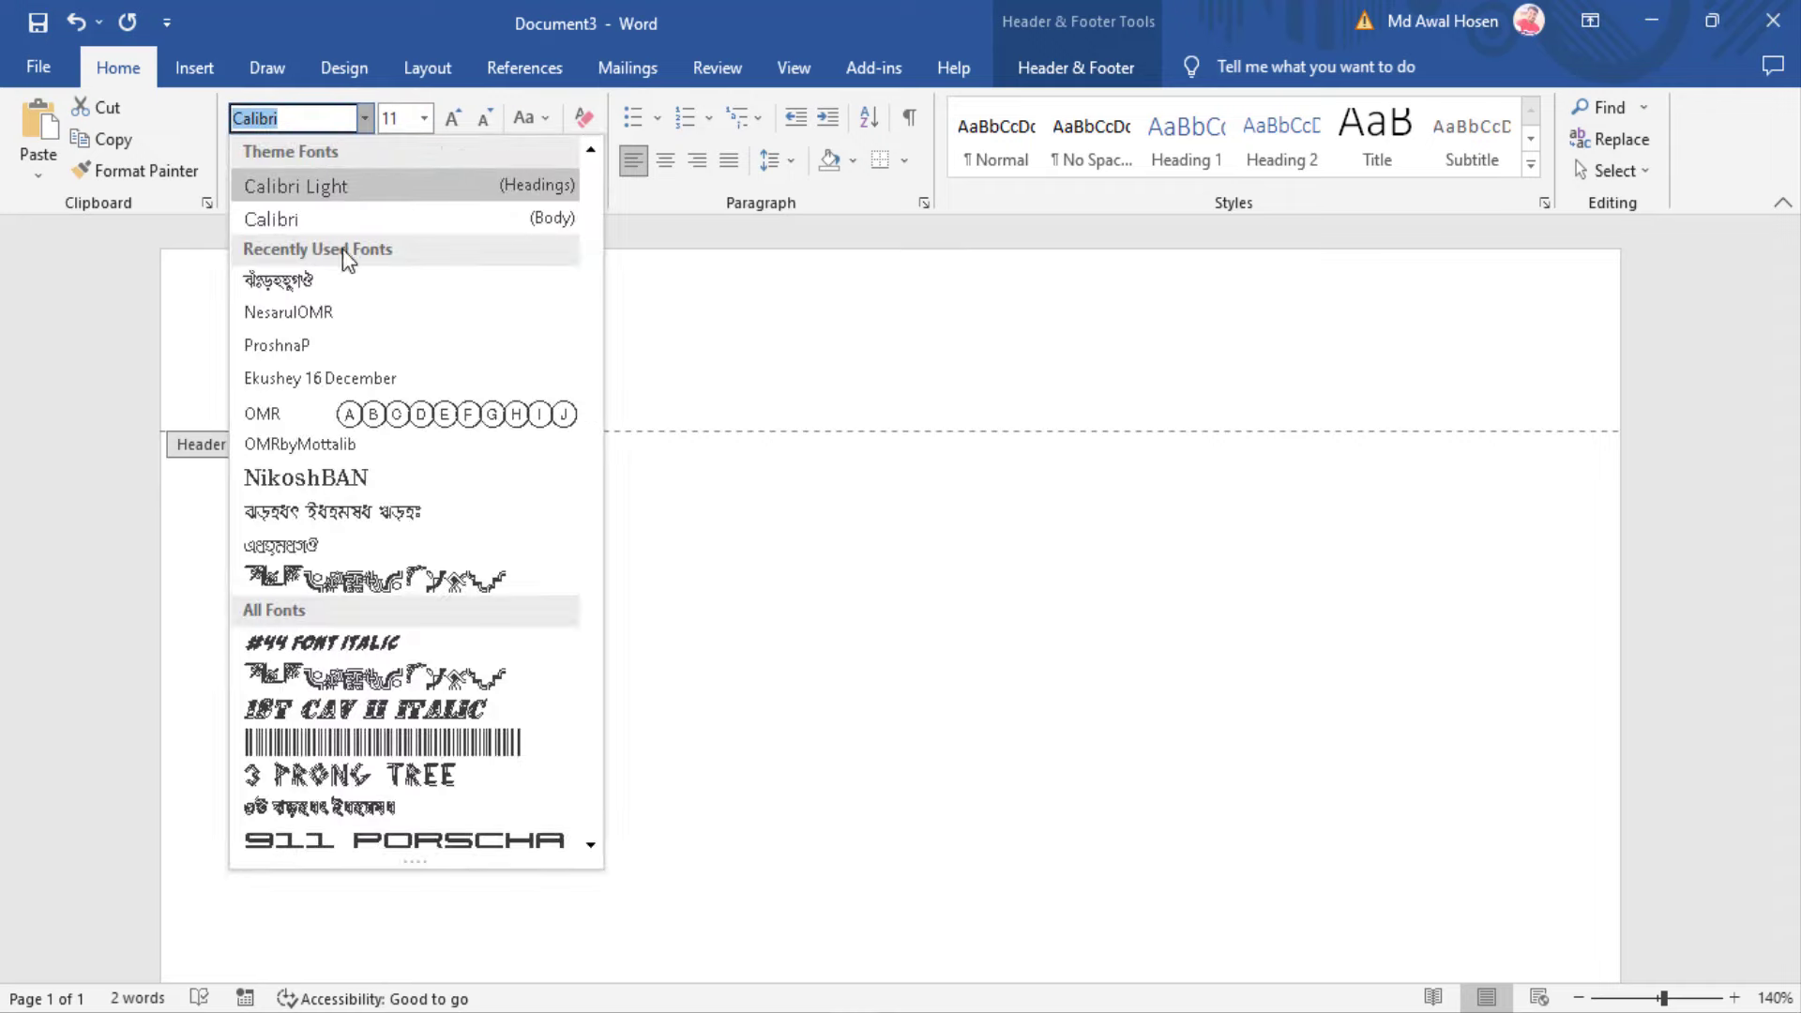
click(323, 279)
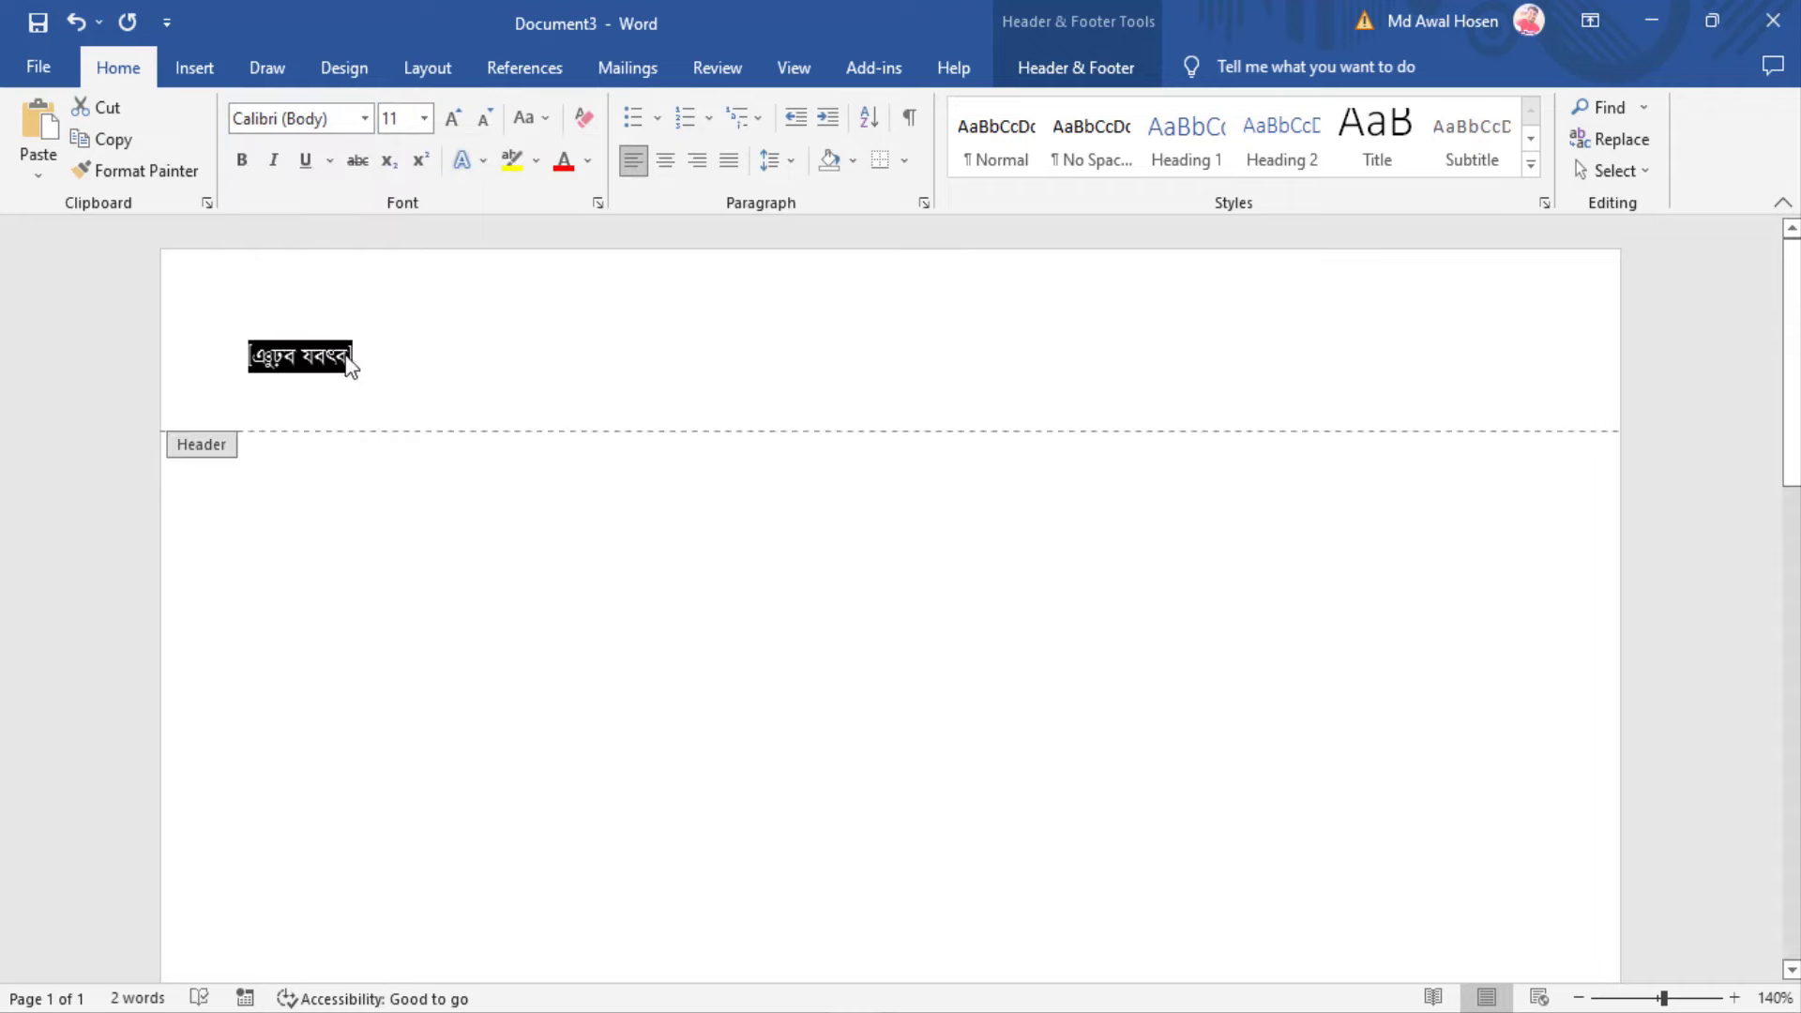
Delete the header text, reapply SutonnyMJ, and type the character আ
key(Delete)
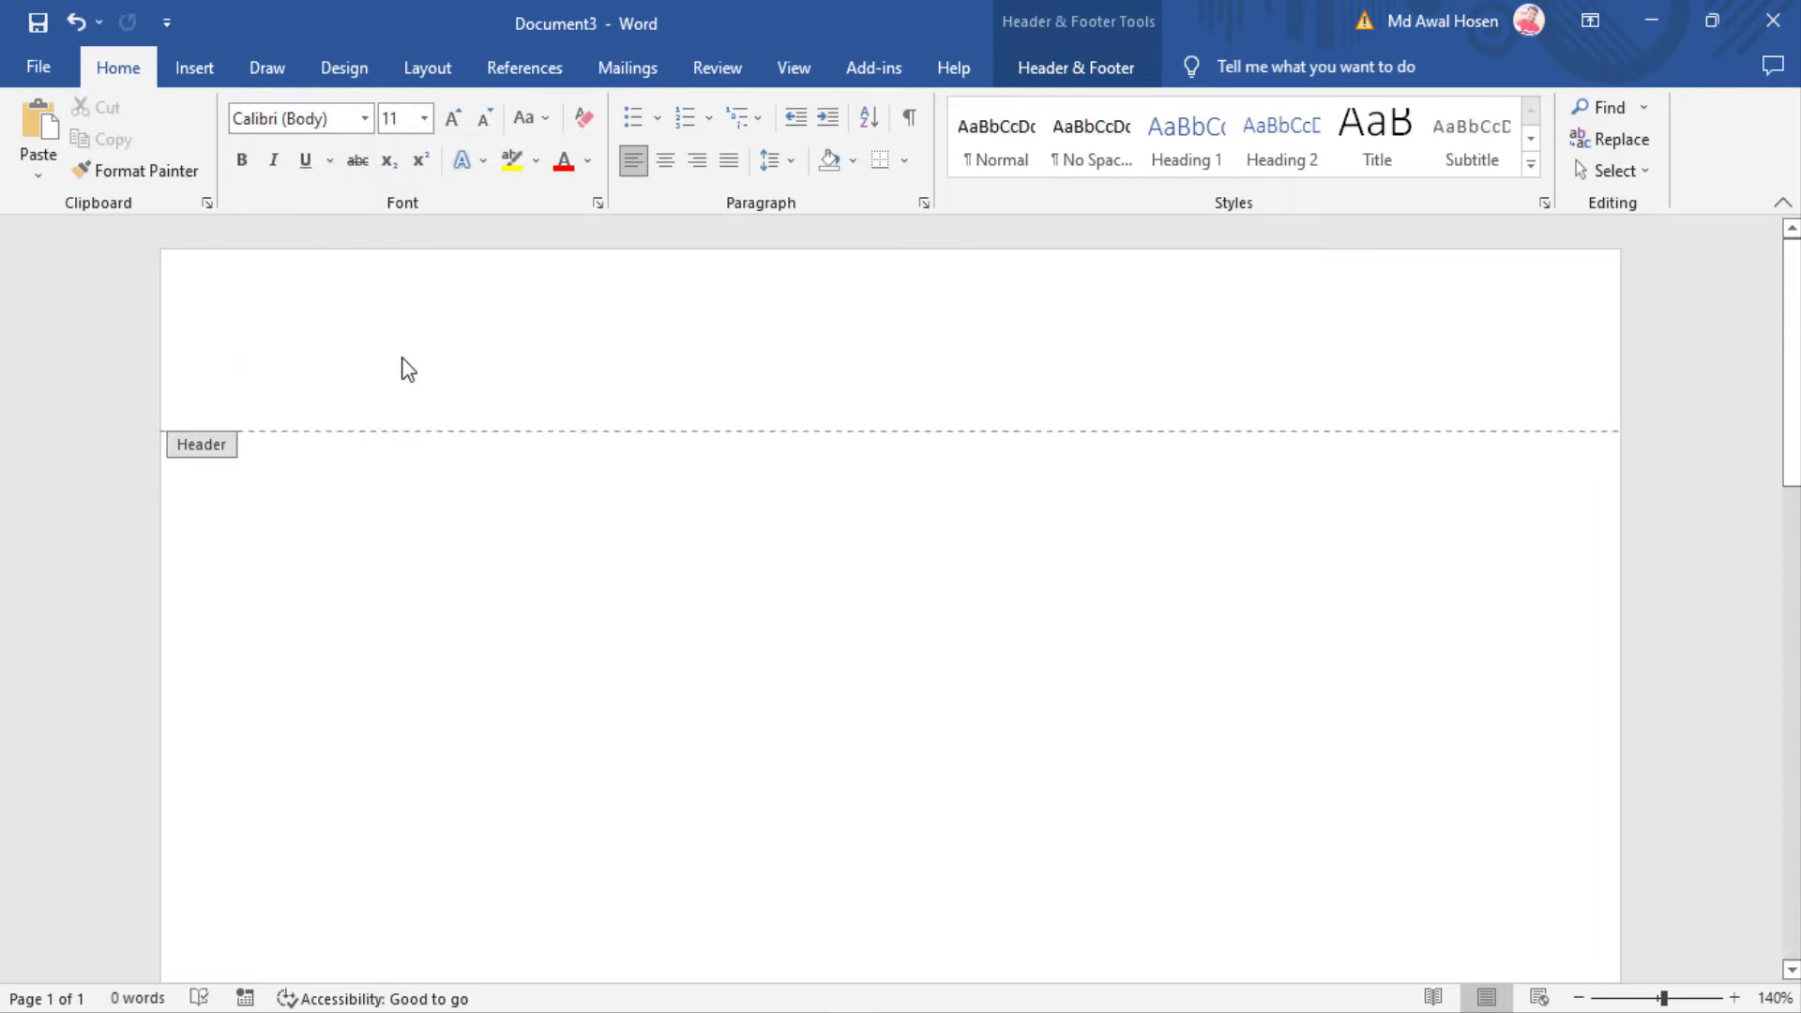
click(364, 118)
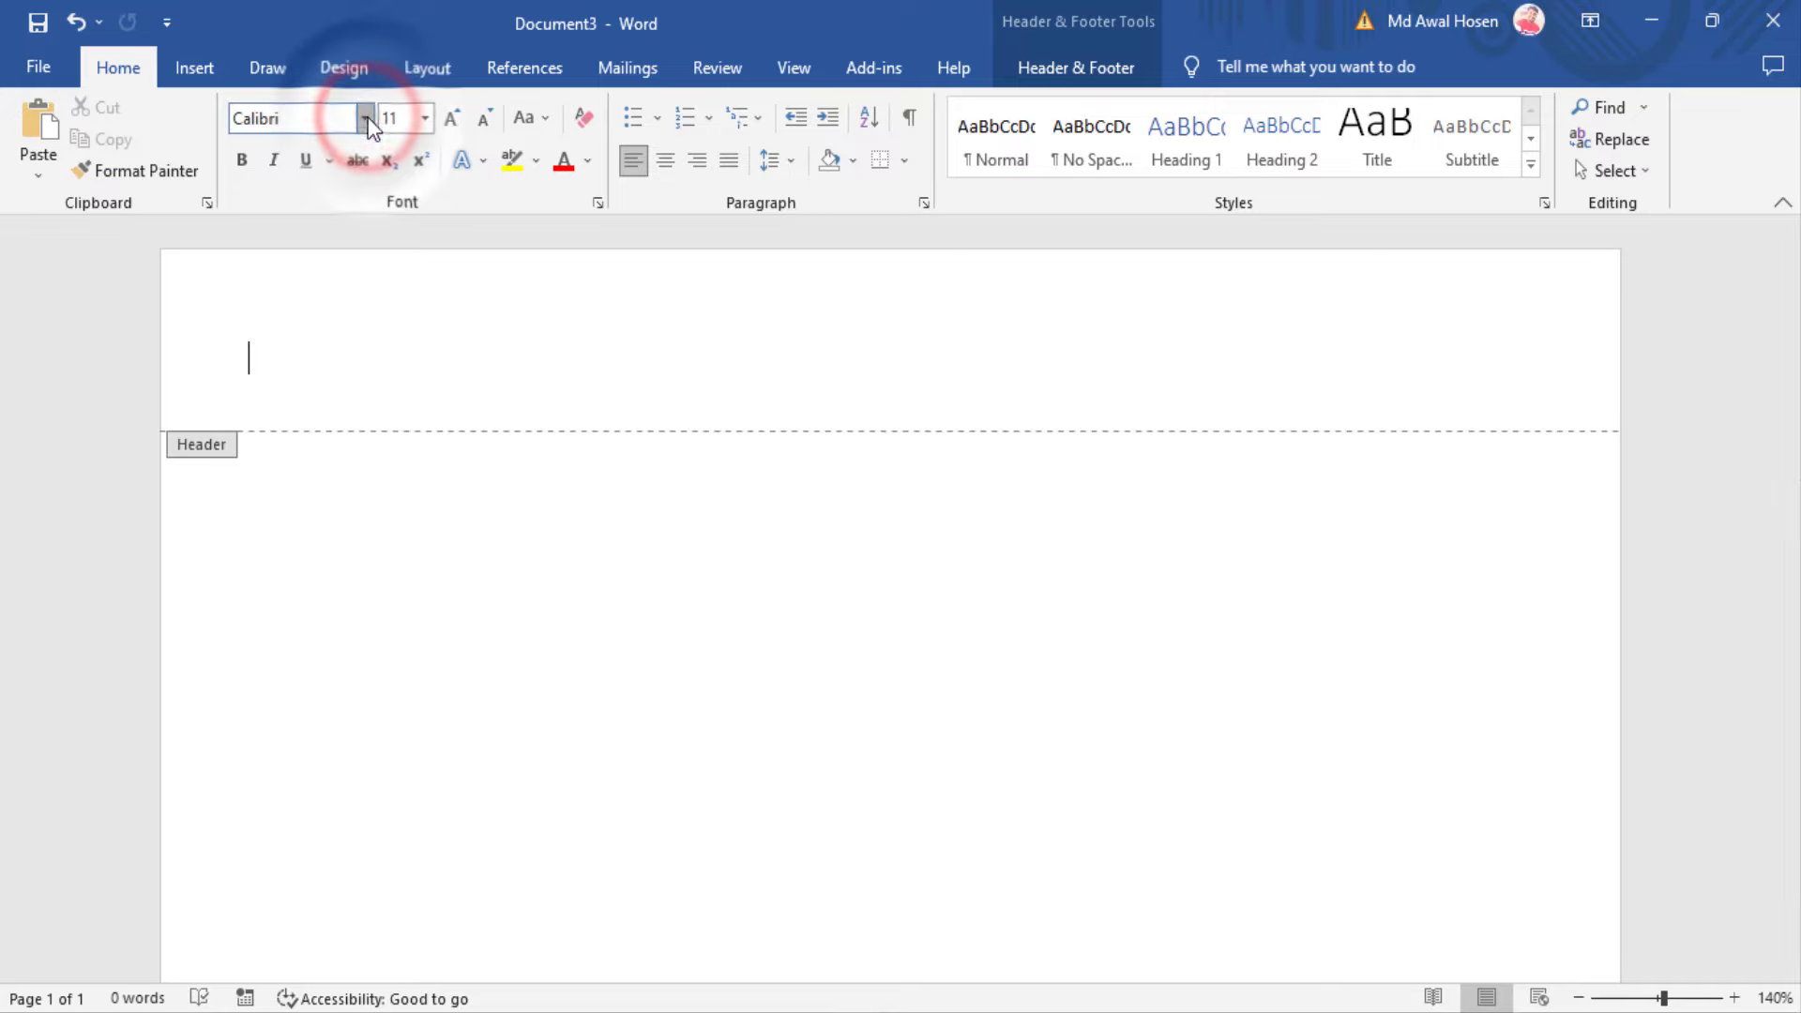
click(317, 309)
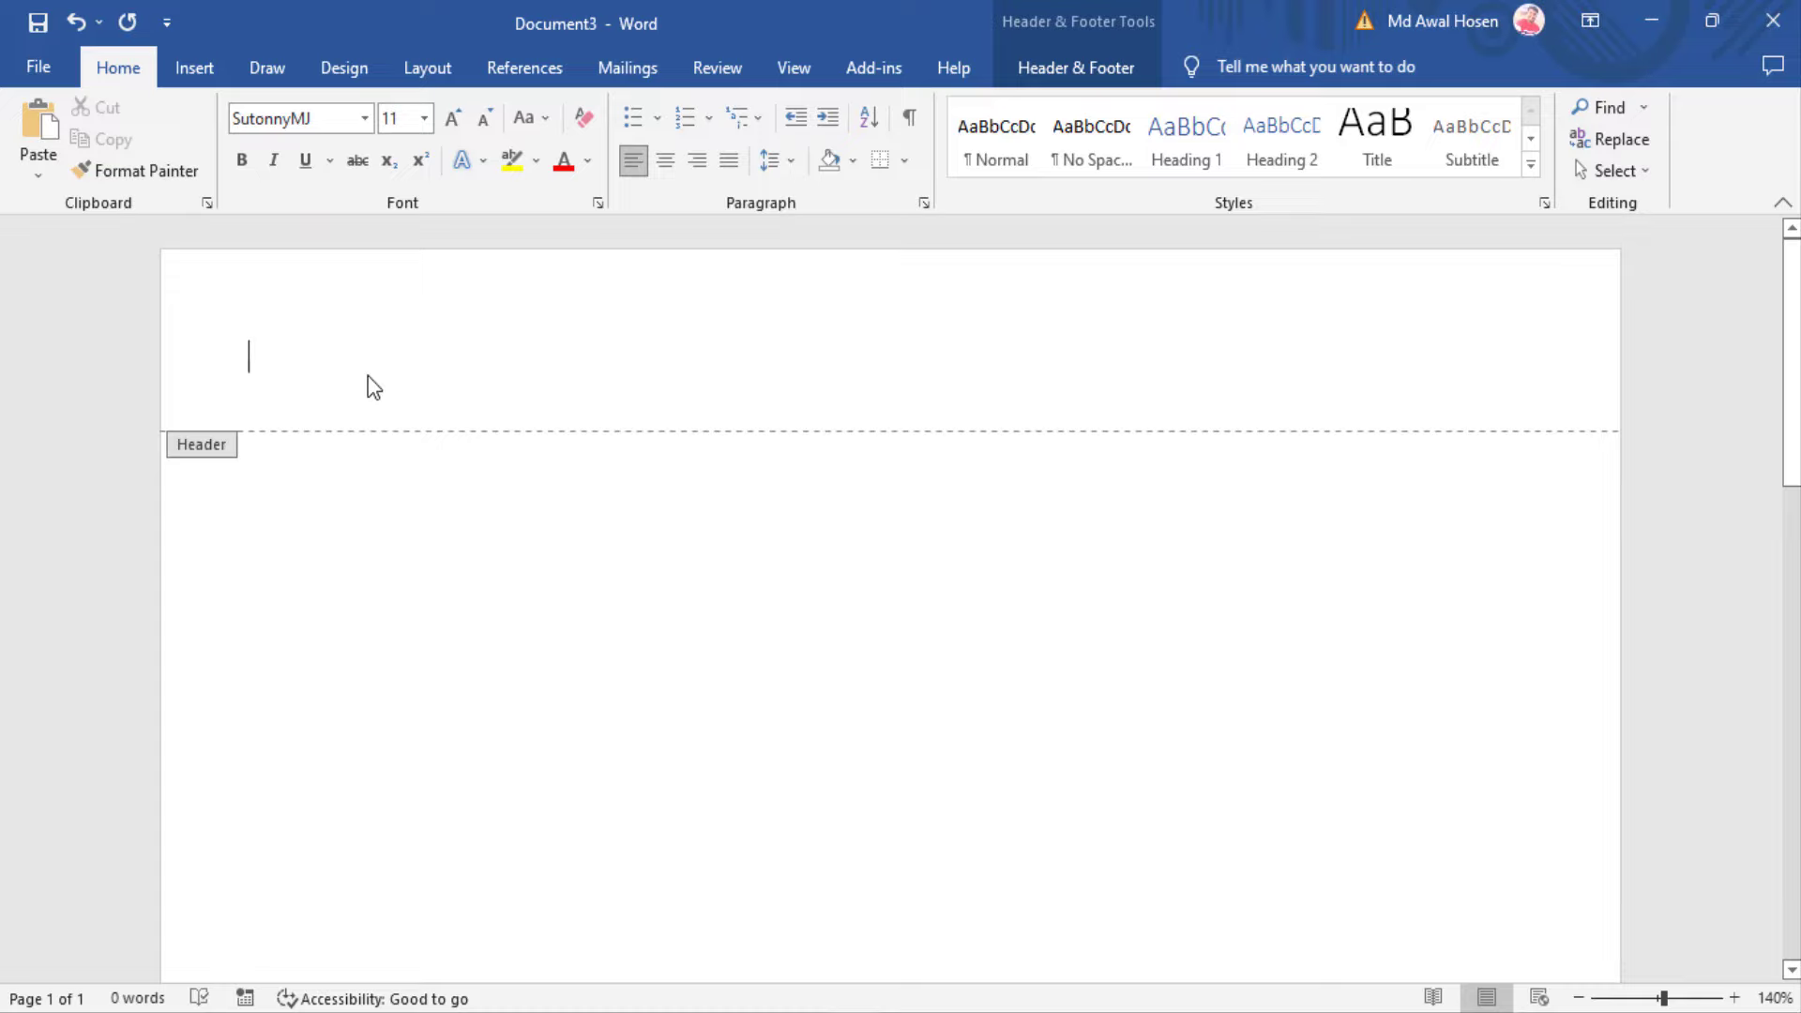
text(gf)
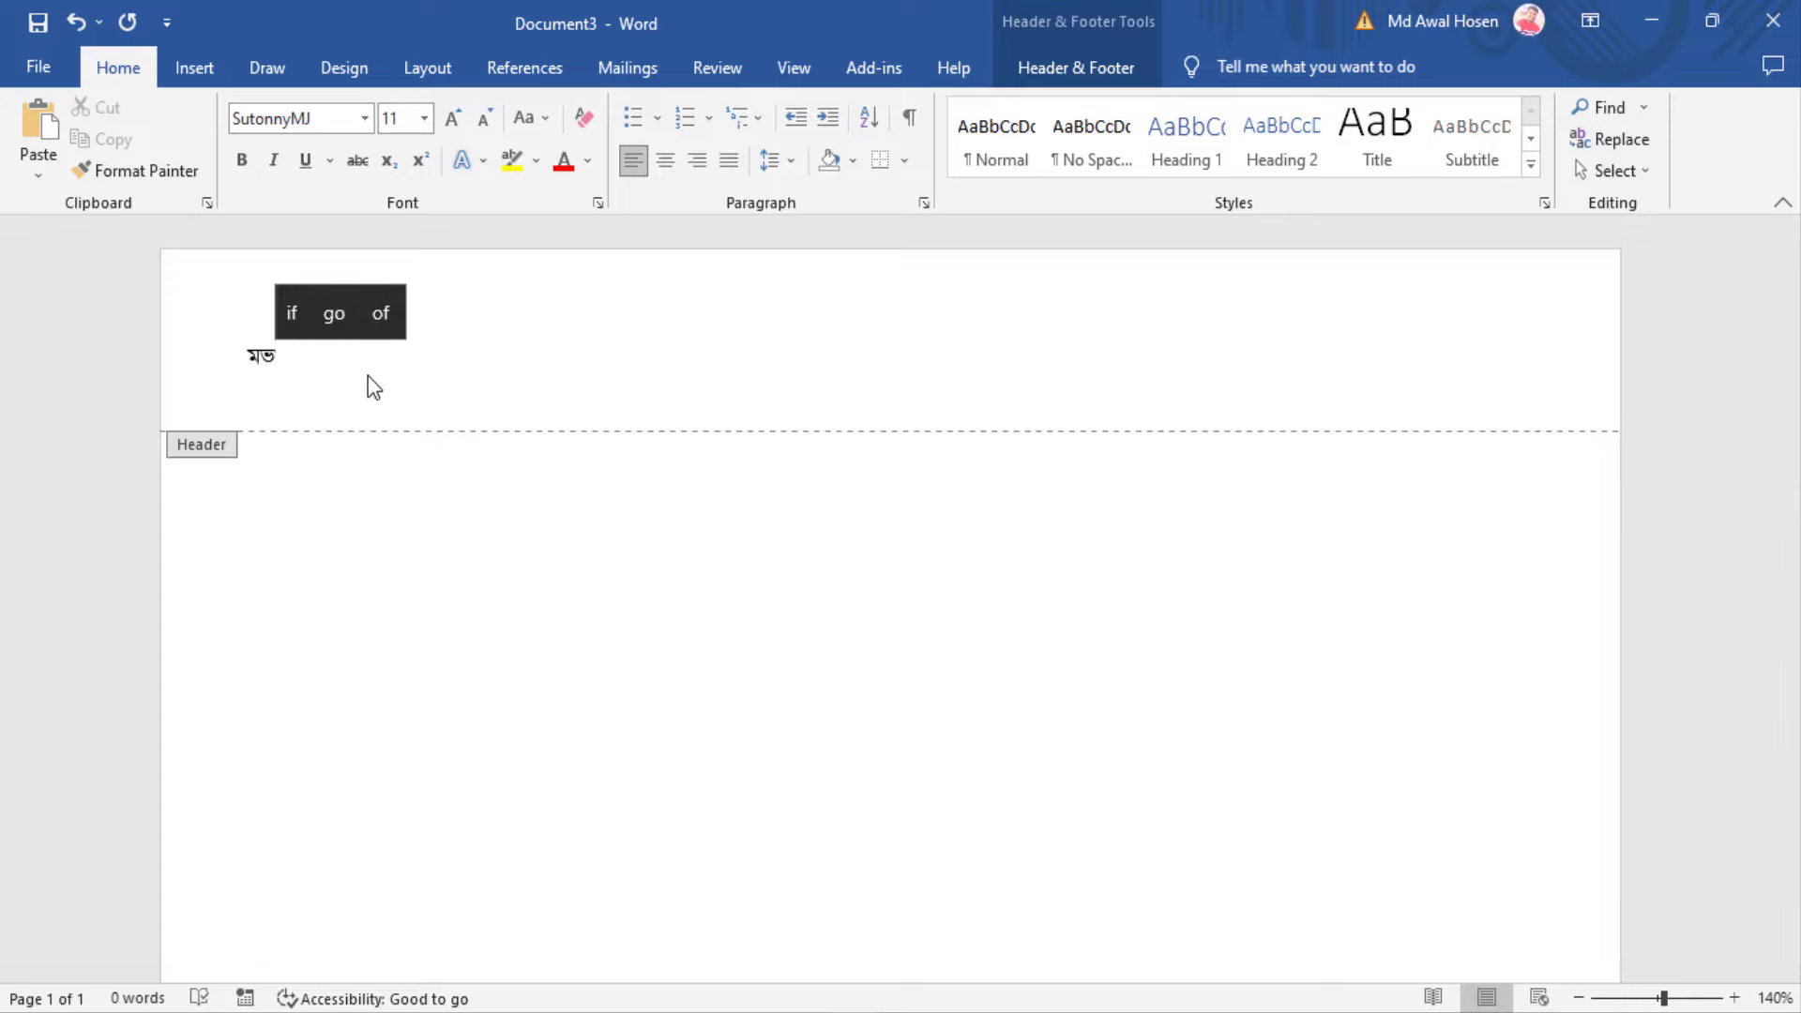
key(BackSpace)
key(BackSpace)
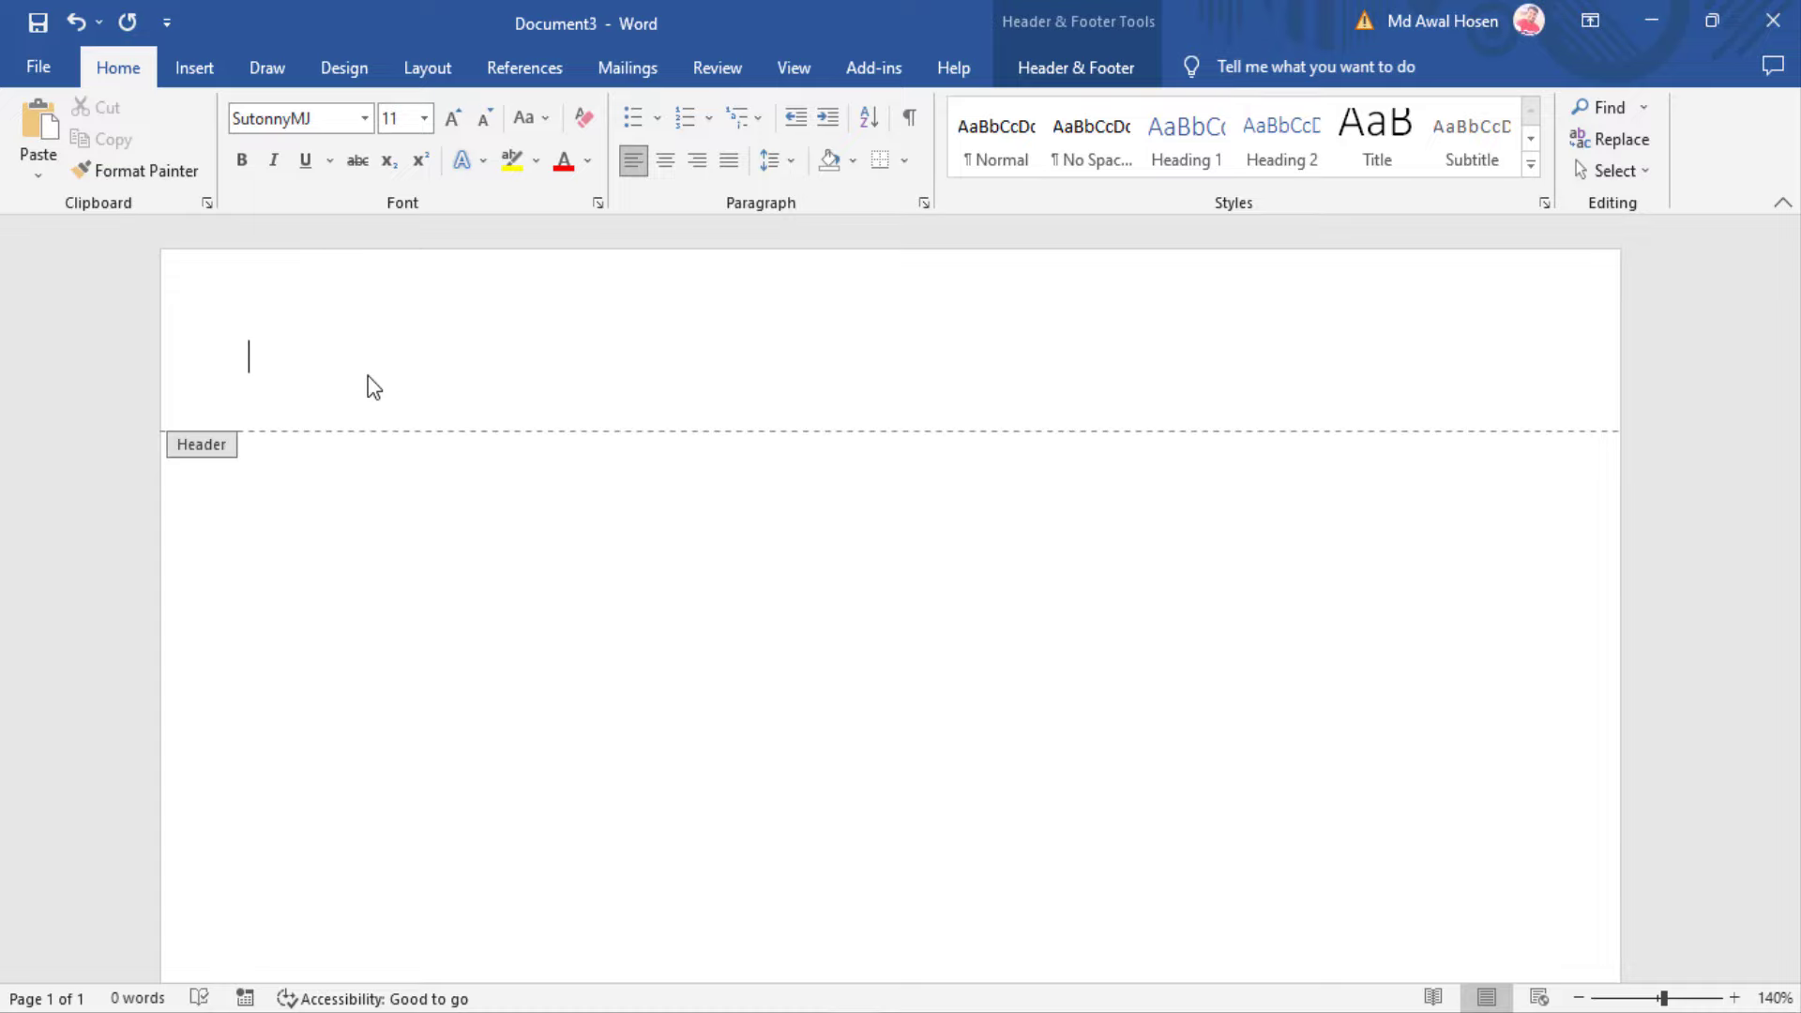
text(আ)
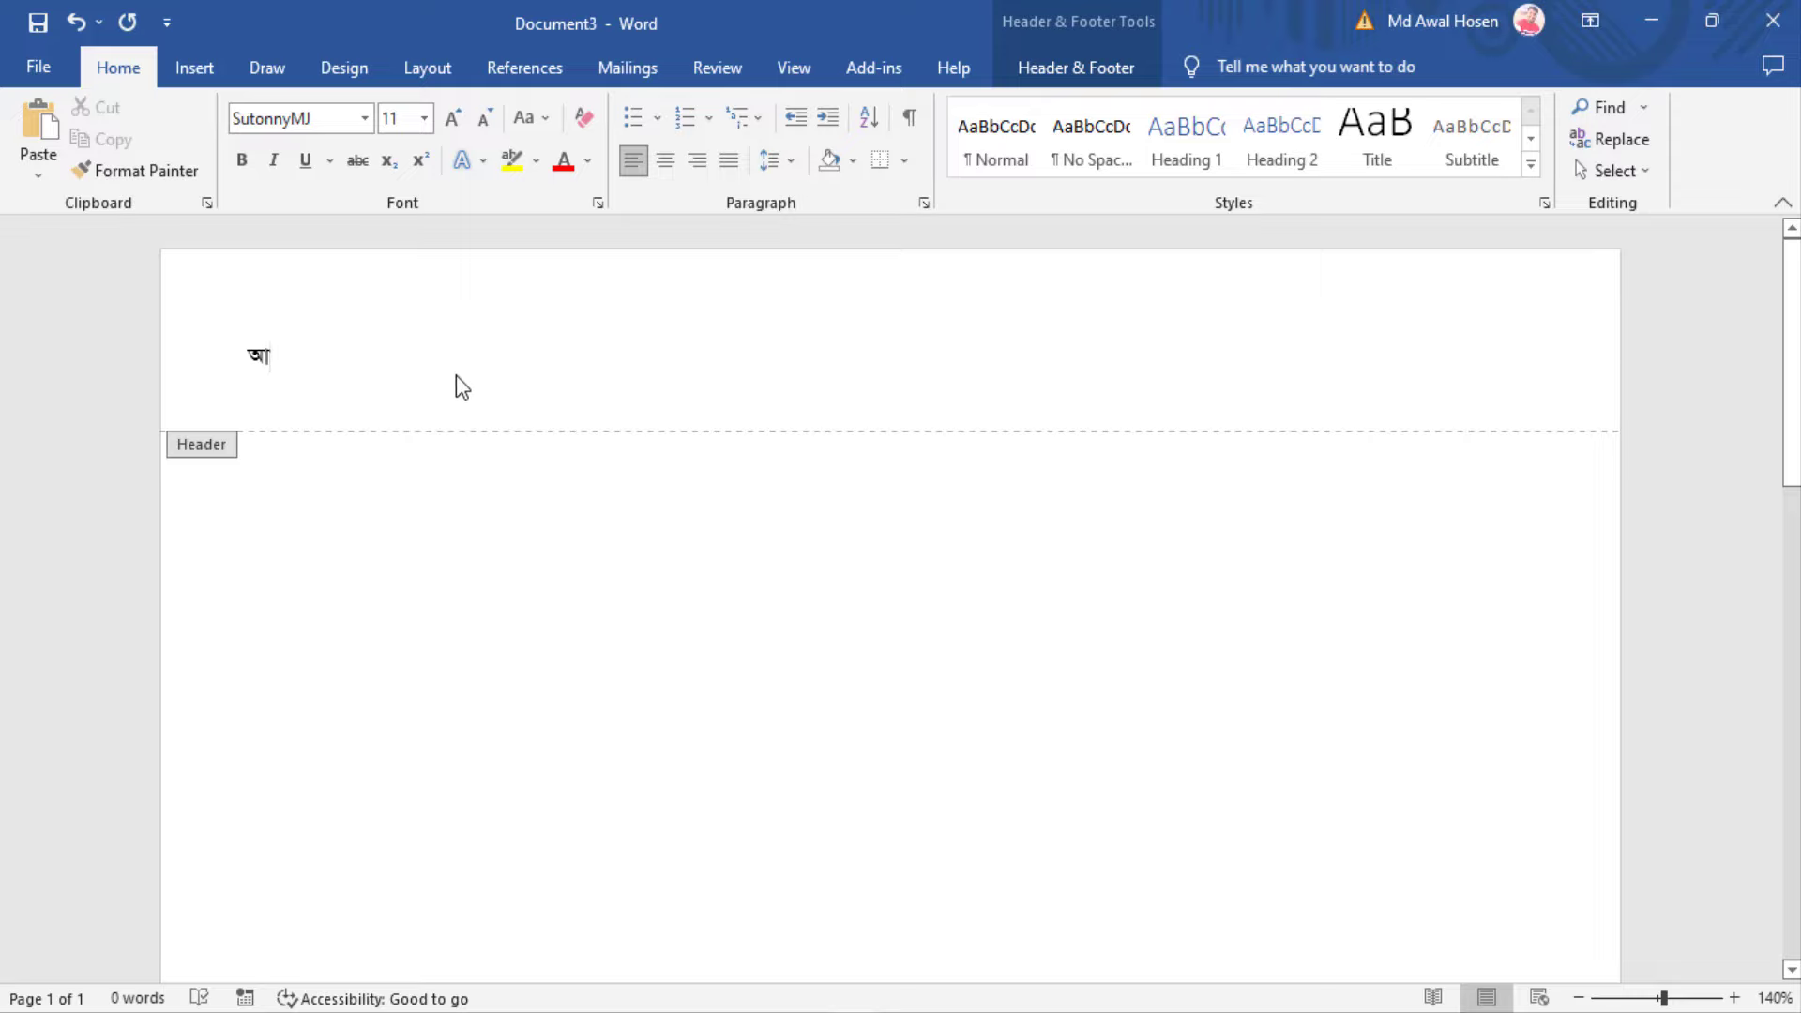
Copy the four Bijoy-encoded header lines from Notepad and select Word's আ placeholder
key(alt+Tab)
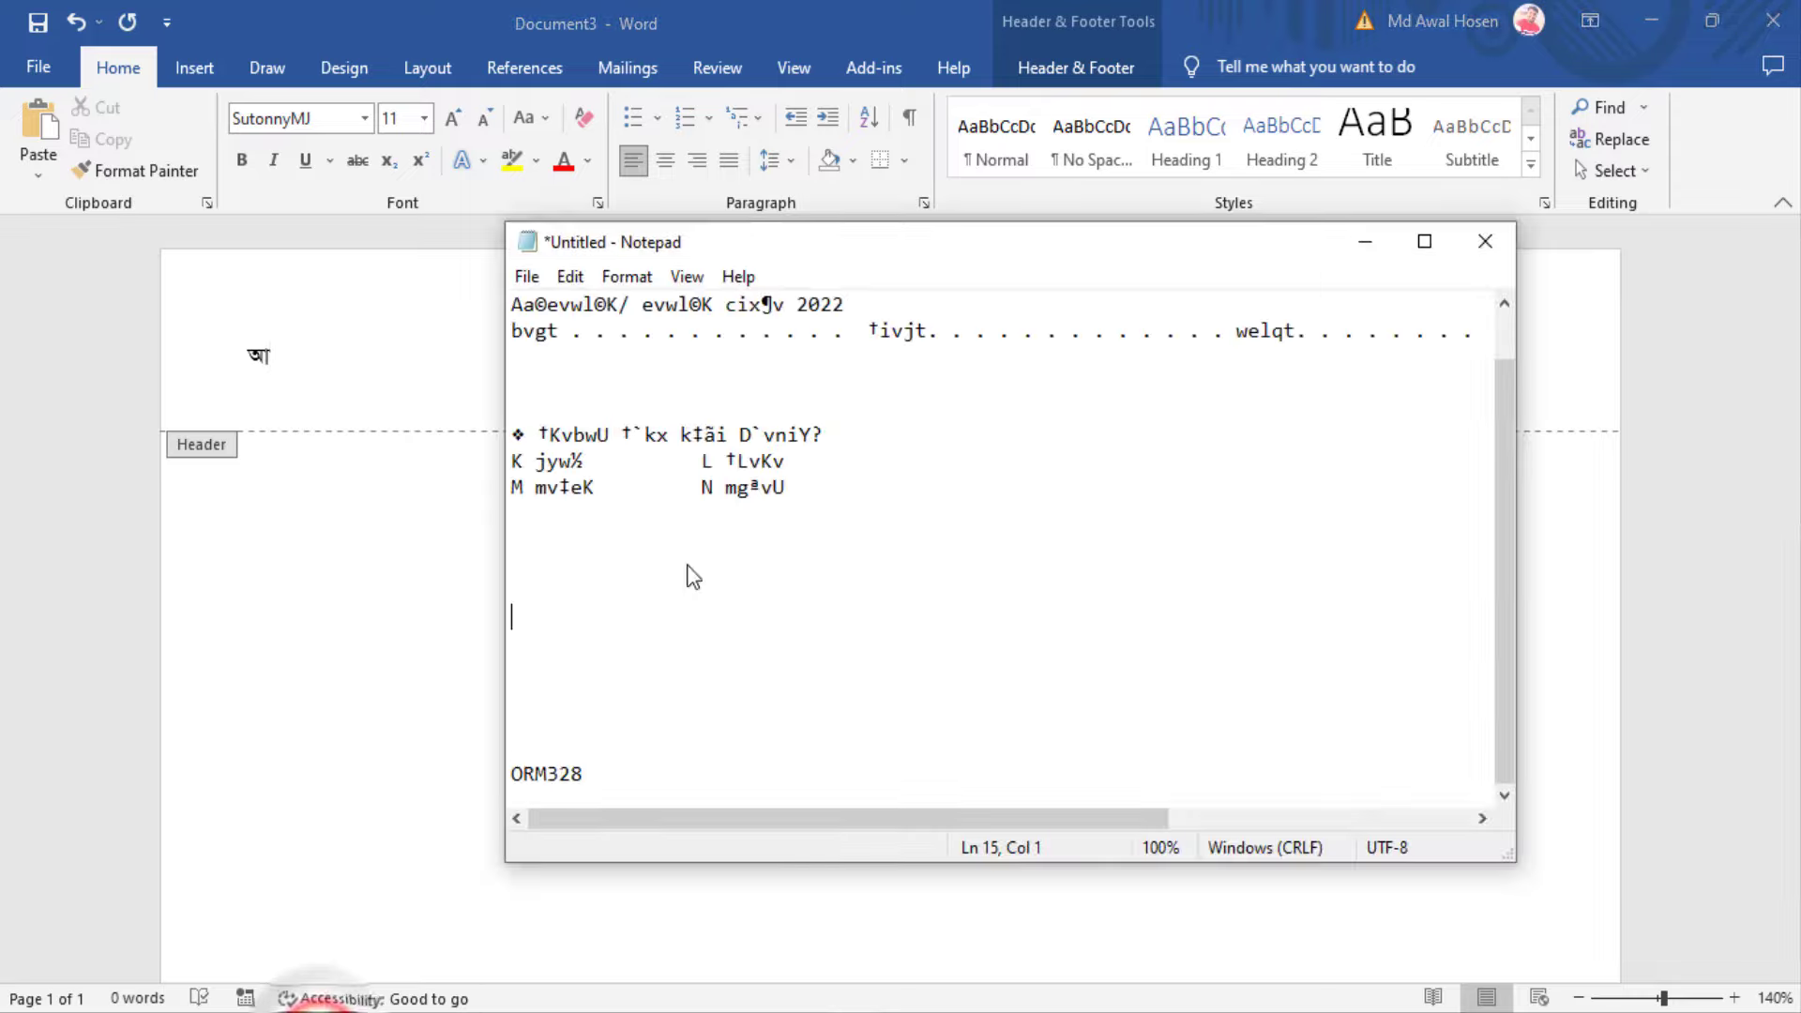
scroll(983, 430, up, 1)
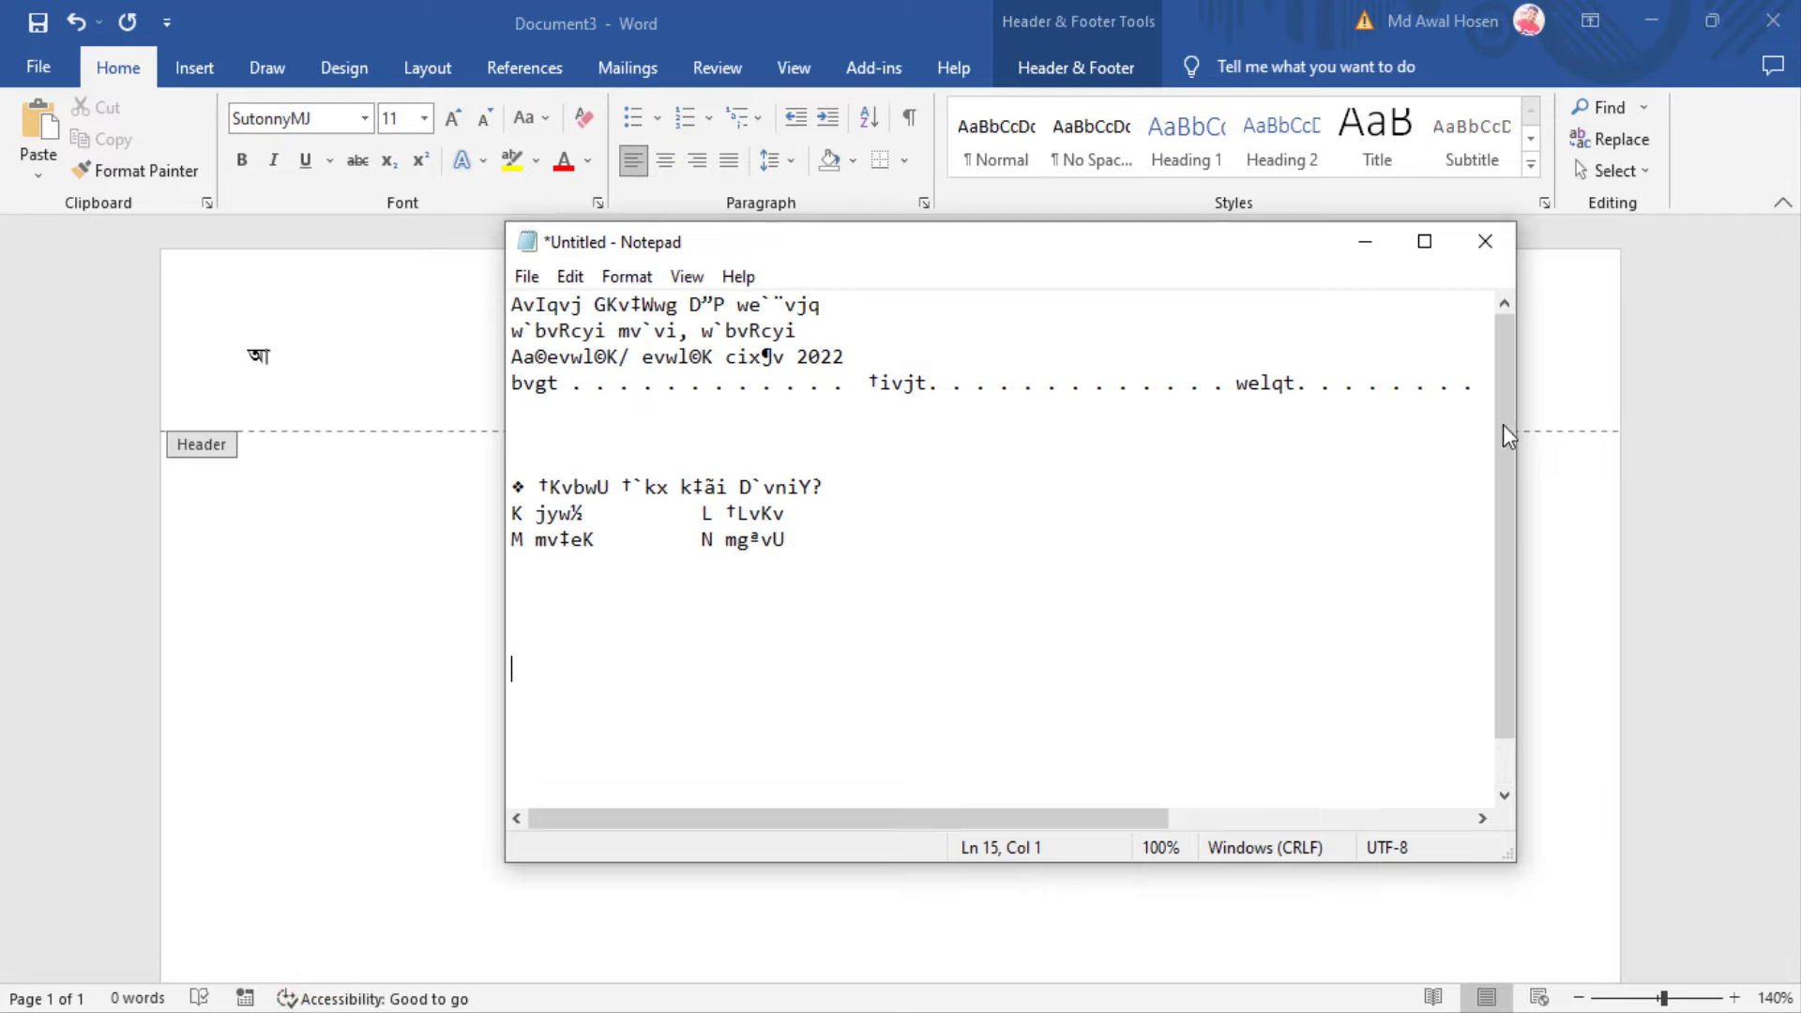
drag(1517, 454, 1695, 457)
drag(521, 411, 441, 228)
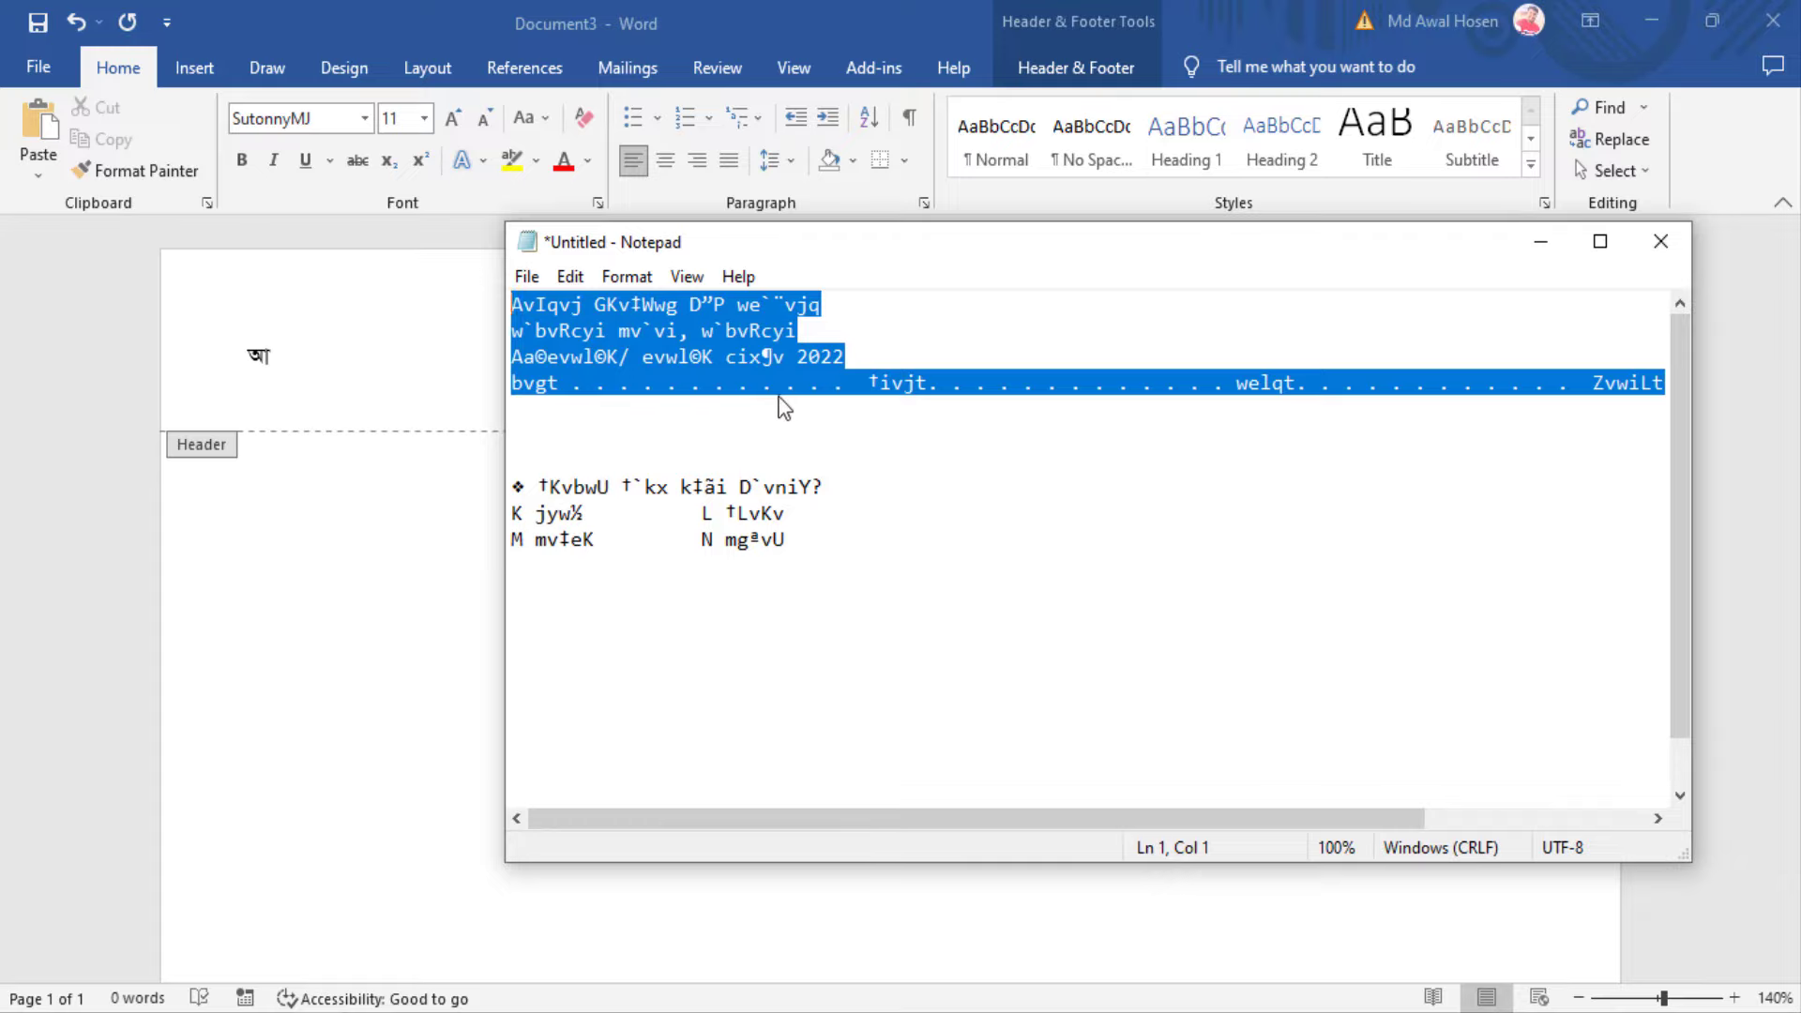
click(1539, 242)
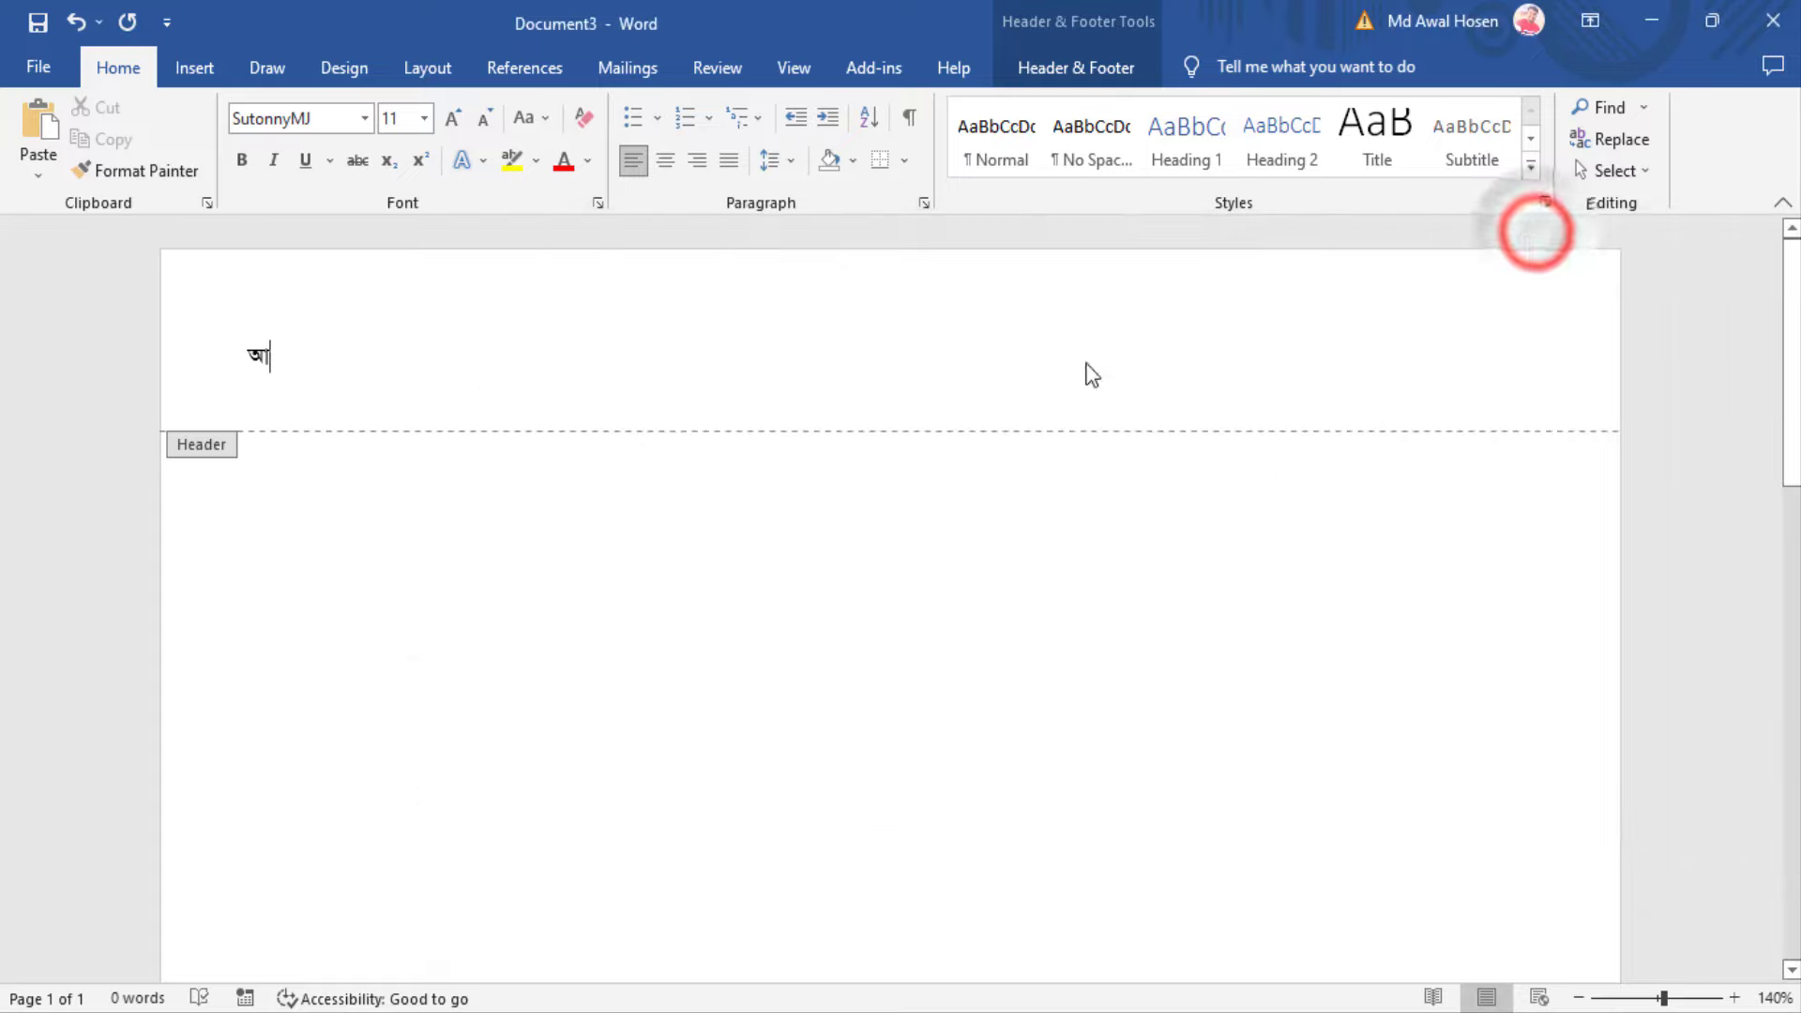
double_click(277, 356)
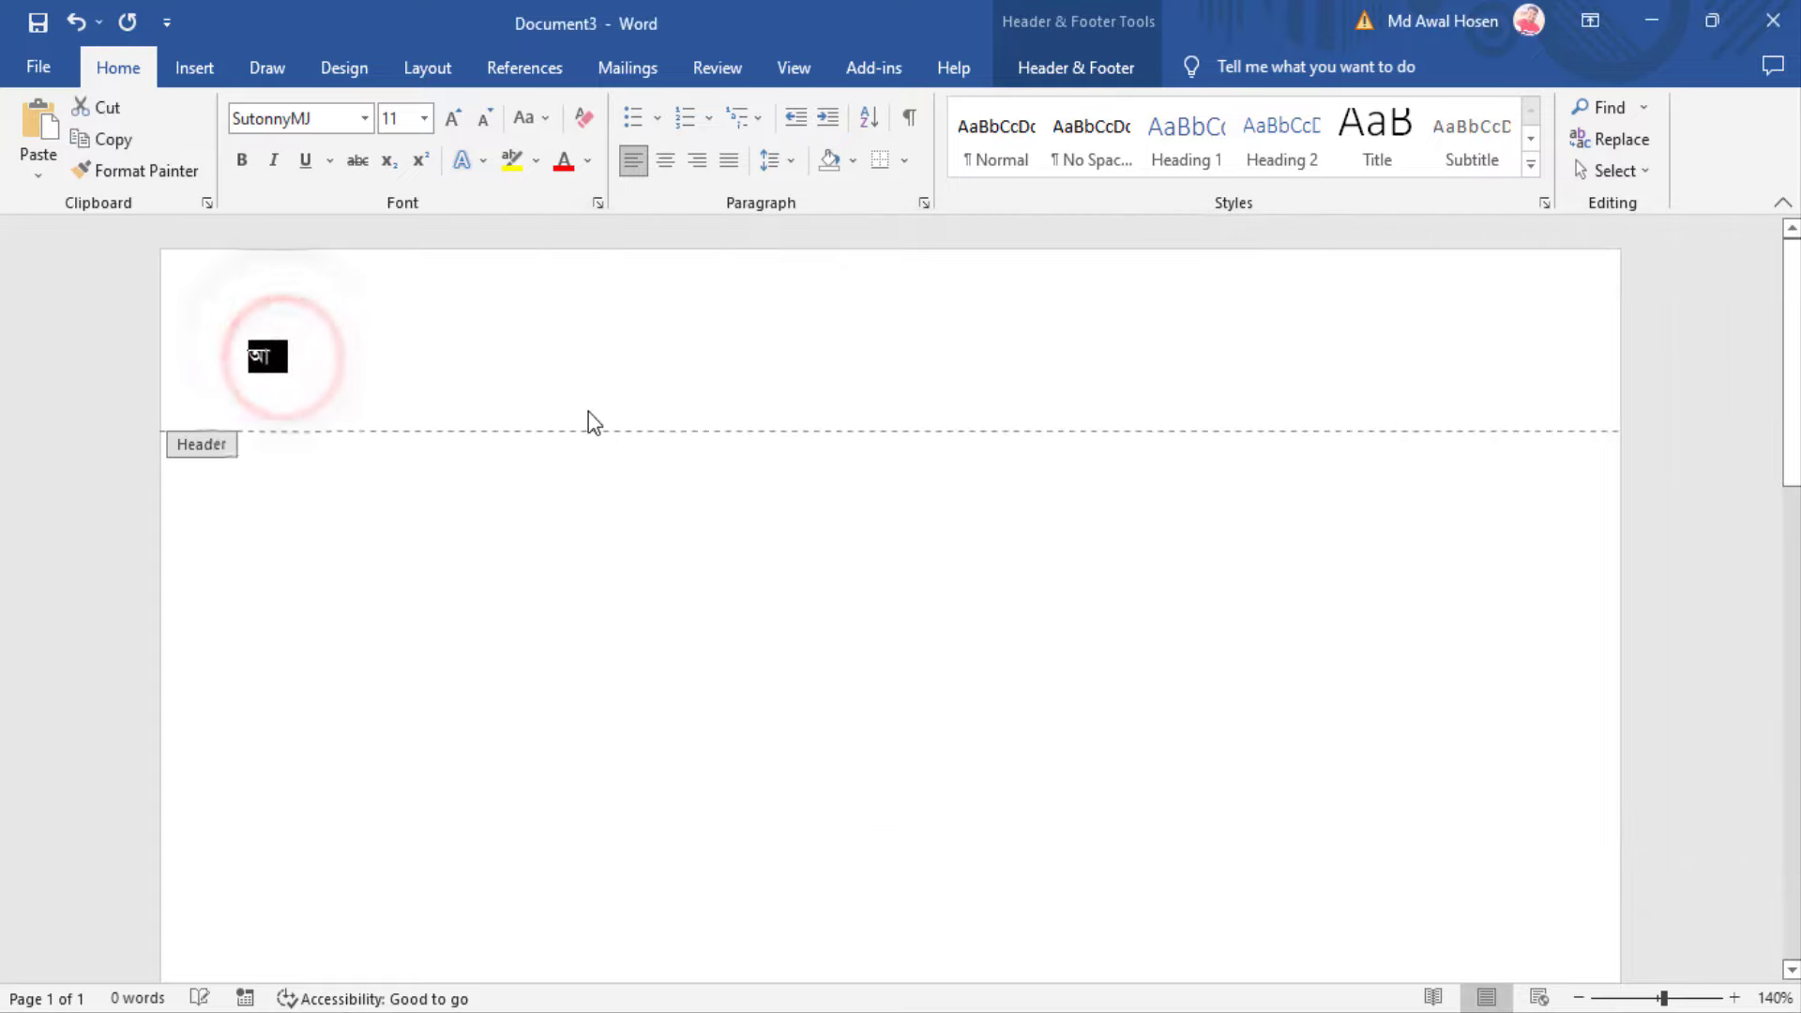
Paste the four header lines, centre them, and enlarge them to 14 pt
key(ctrl+v)
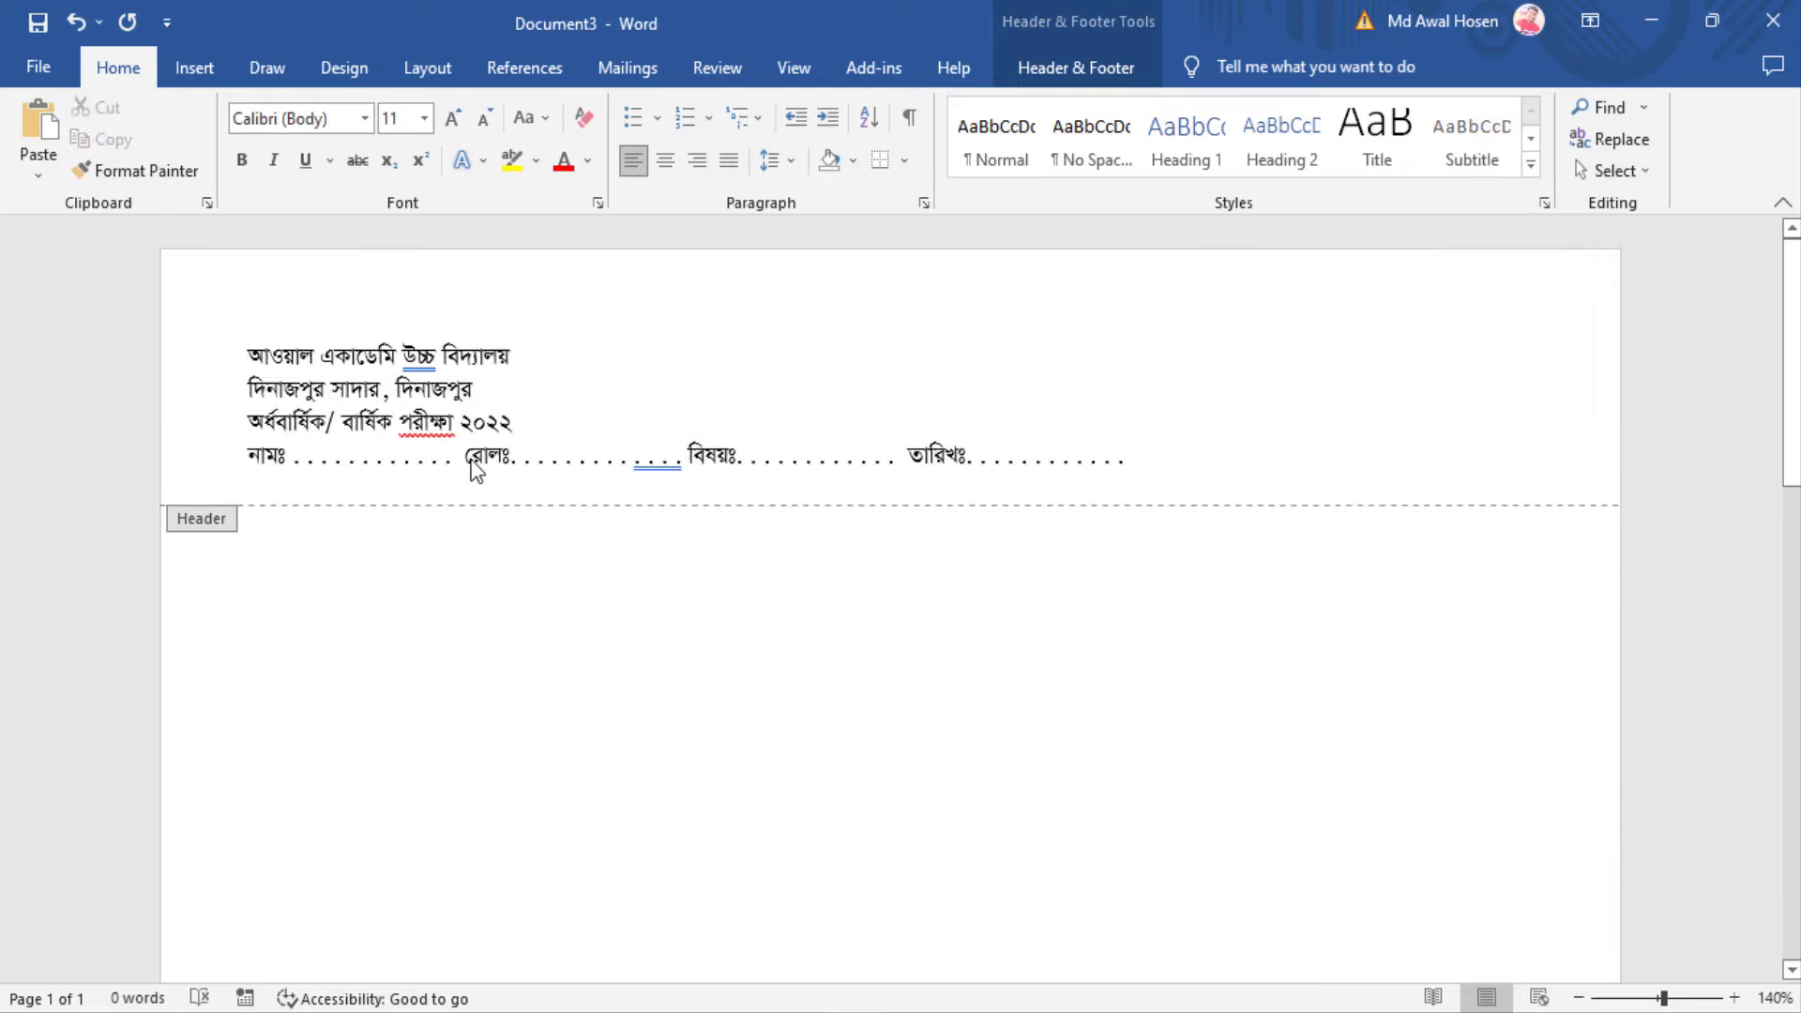
key(BackSpace)
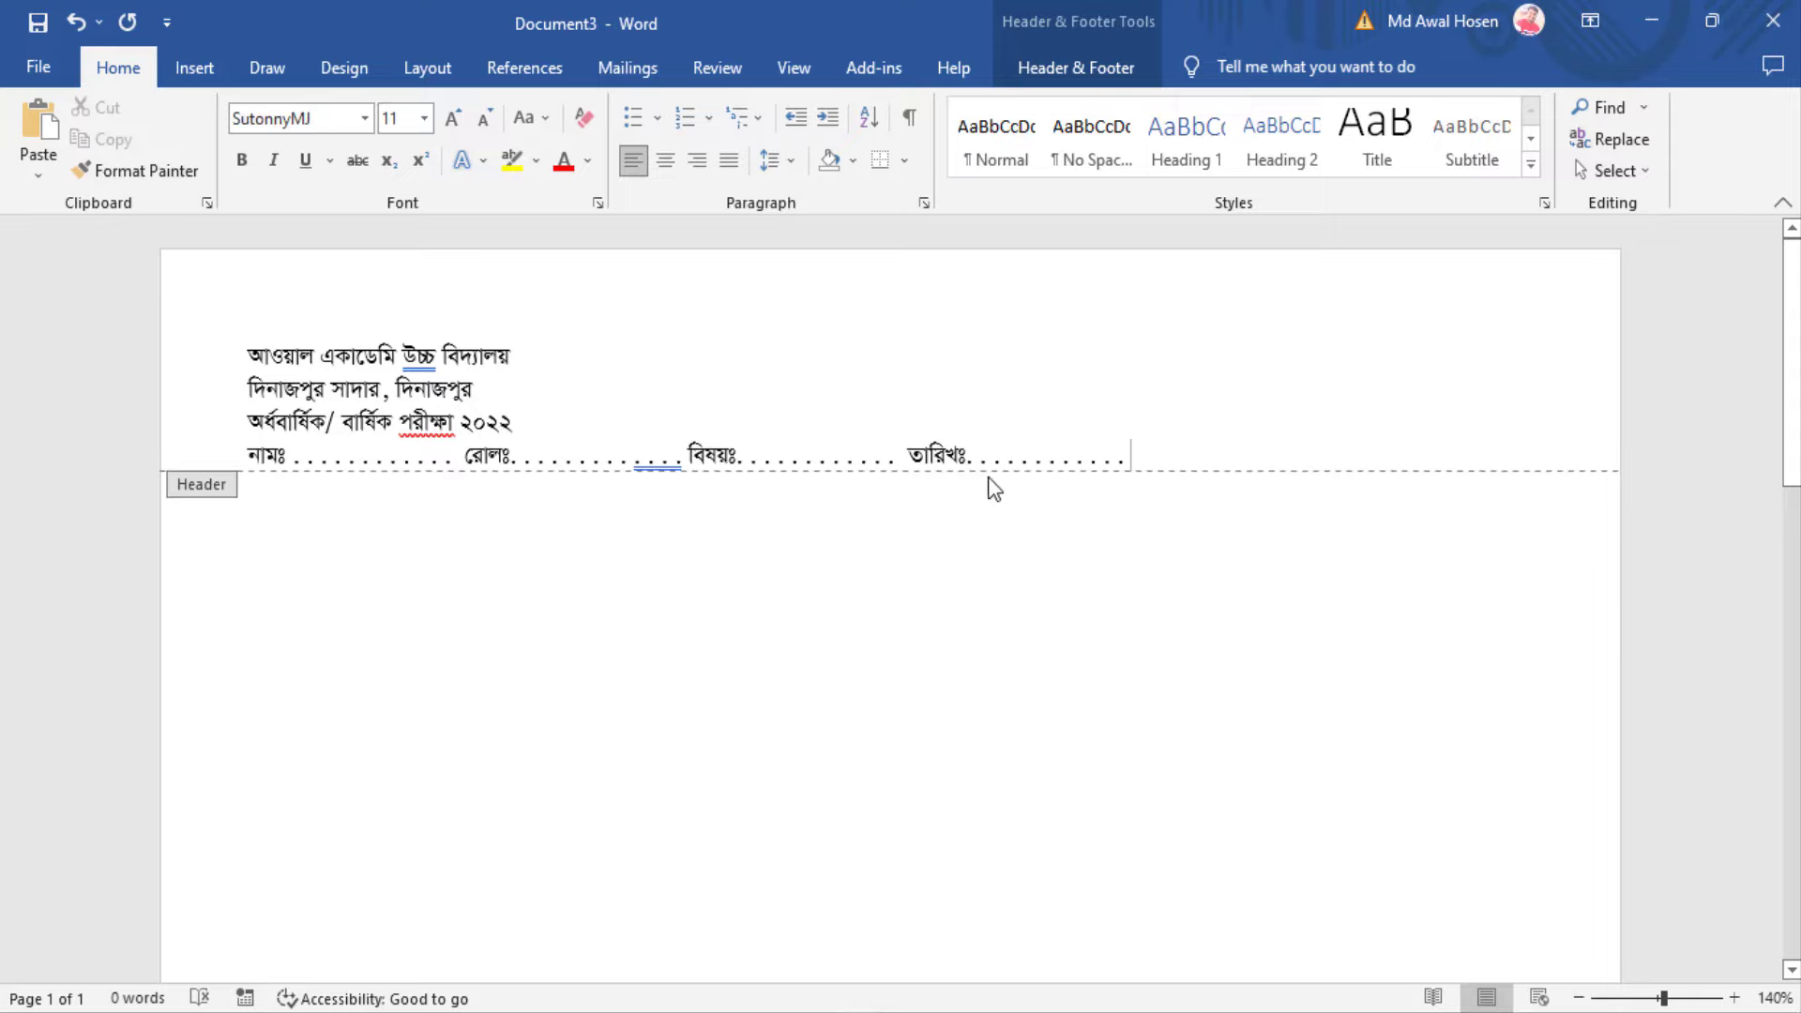
drag(1214, 447, 149, 325)
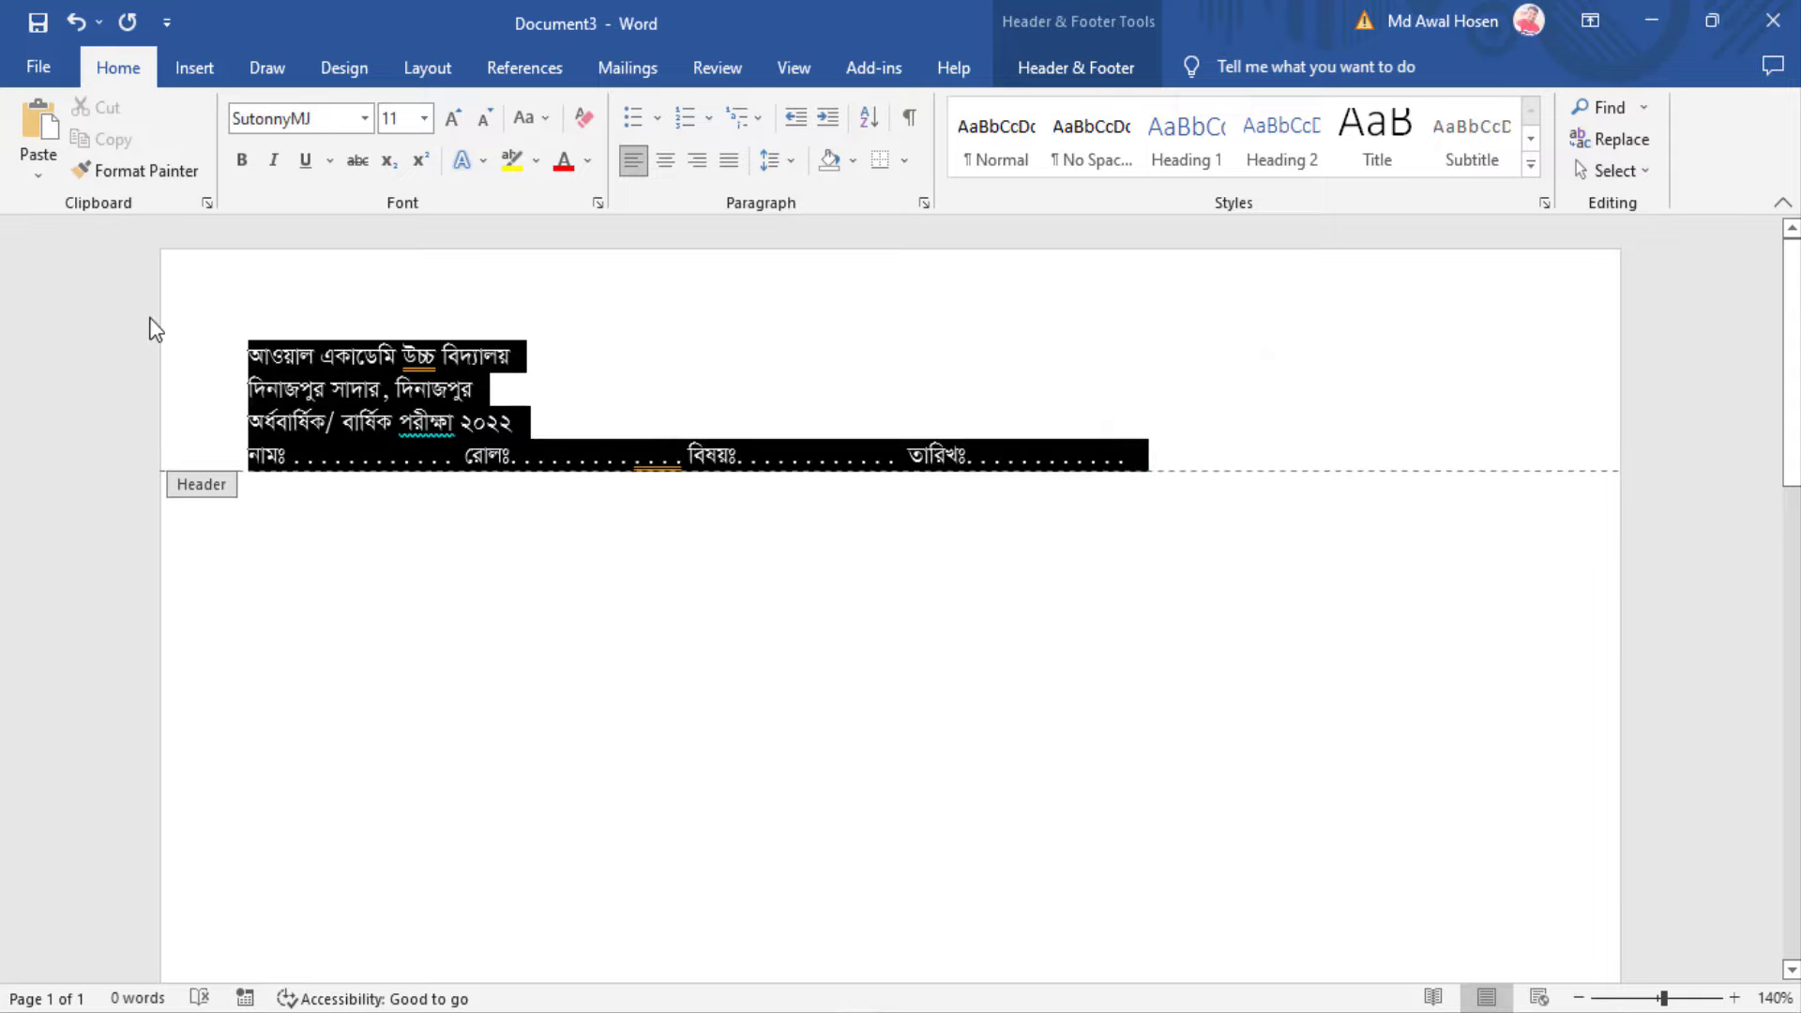
click(111, 65)
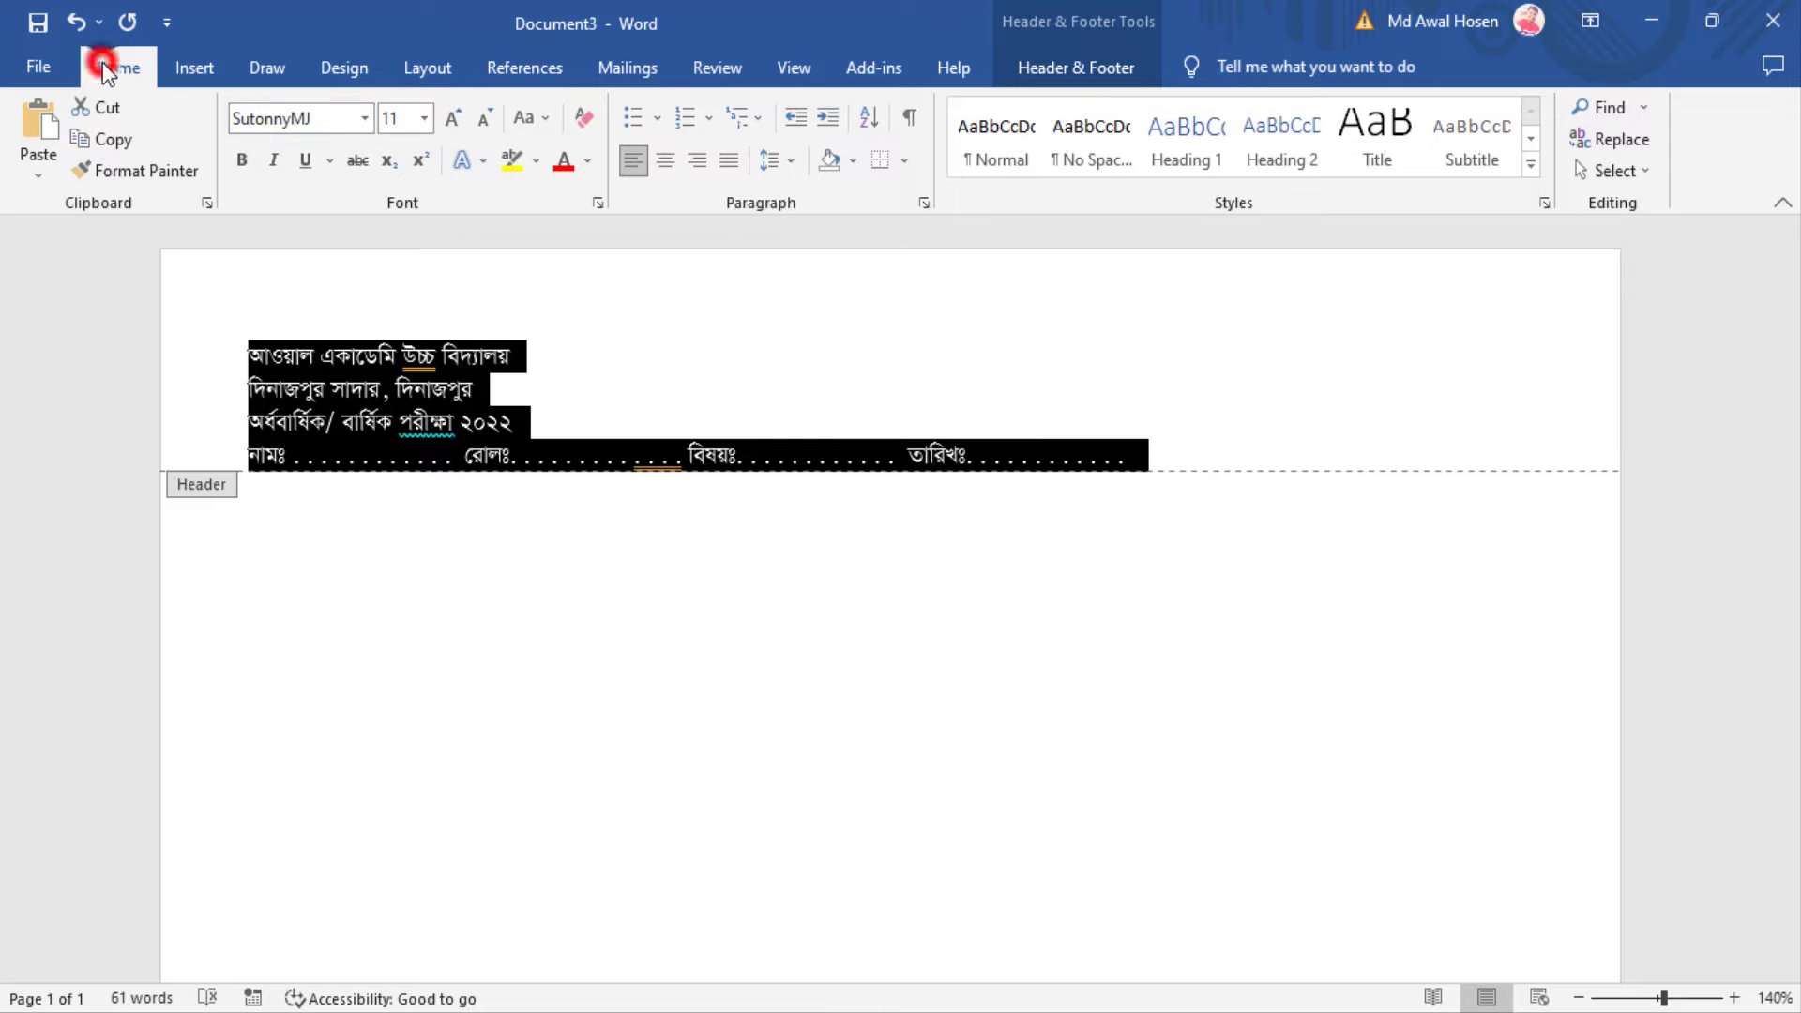
click(663, 162)
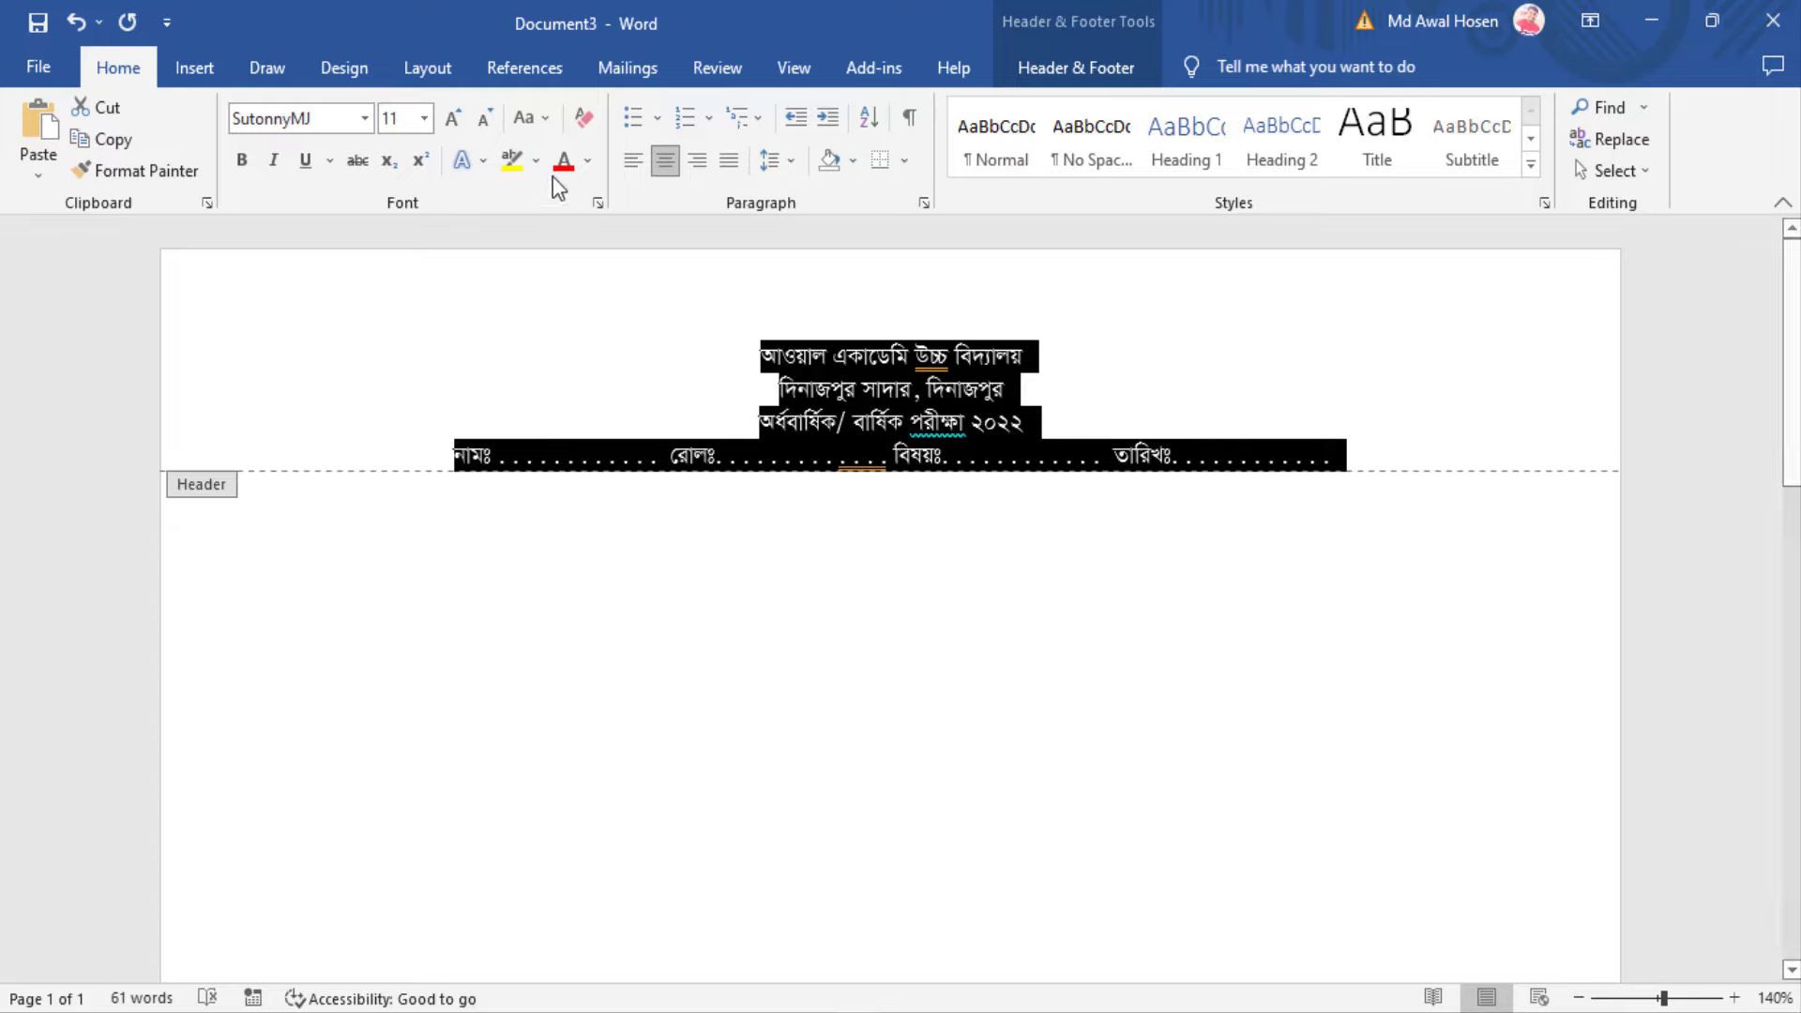
click(453, 118)
click(453, 118)
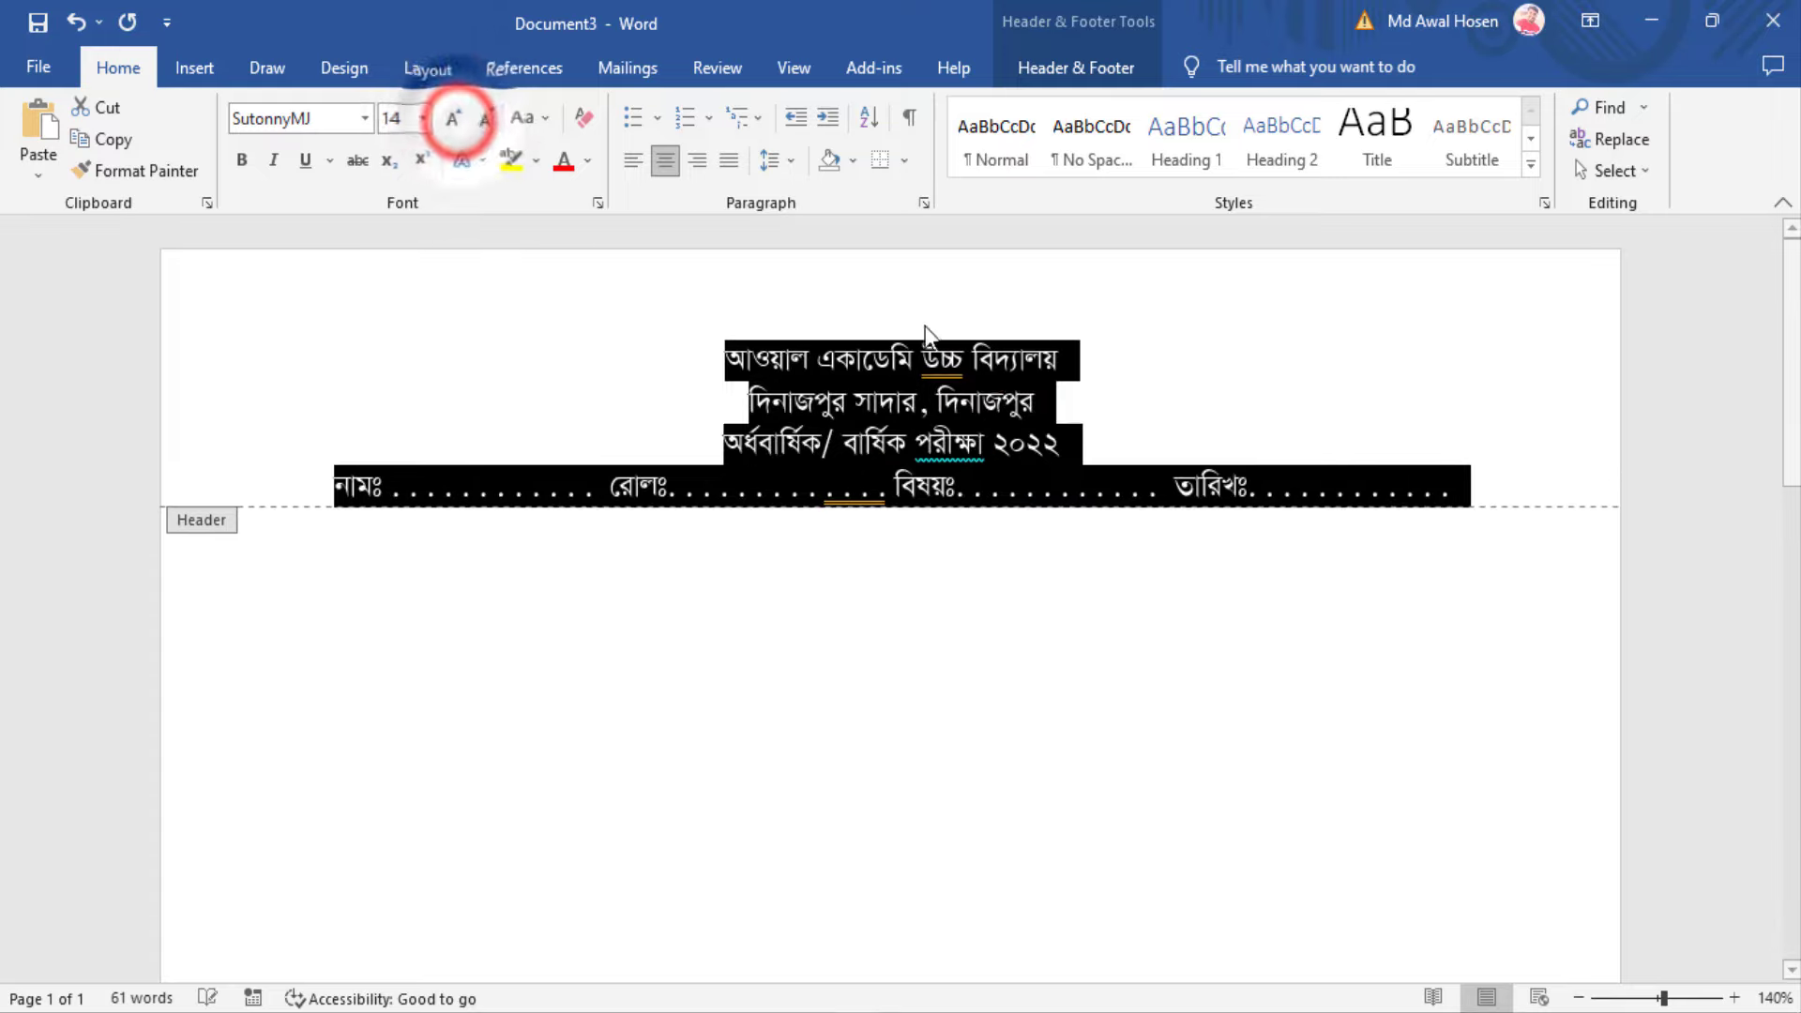
click(996, 375)
right_click(951, 371)
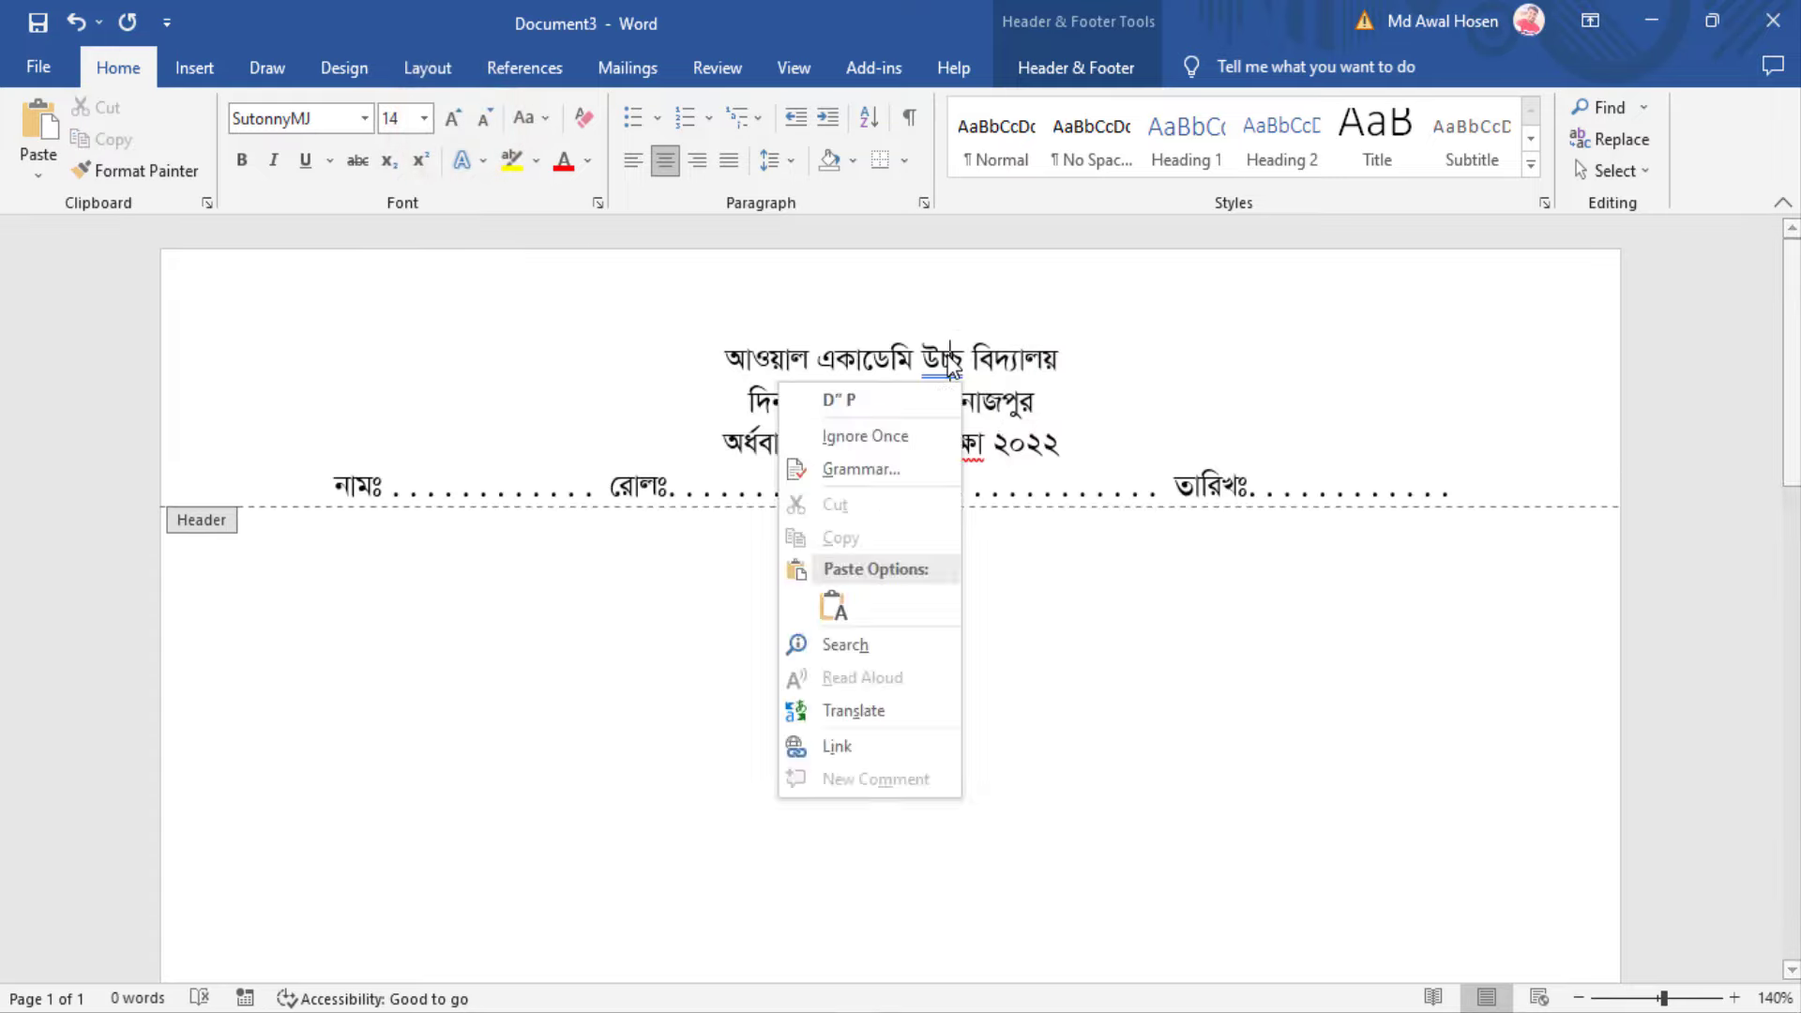
click(835, 435)
Enlarge the first three header lines to 20, 18 and 16 pt
drag(1115, 352, 727, 349)
click(454, 120)
click(454, 120)
click(454, 120)
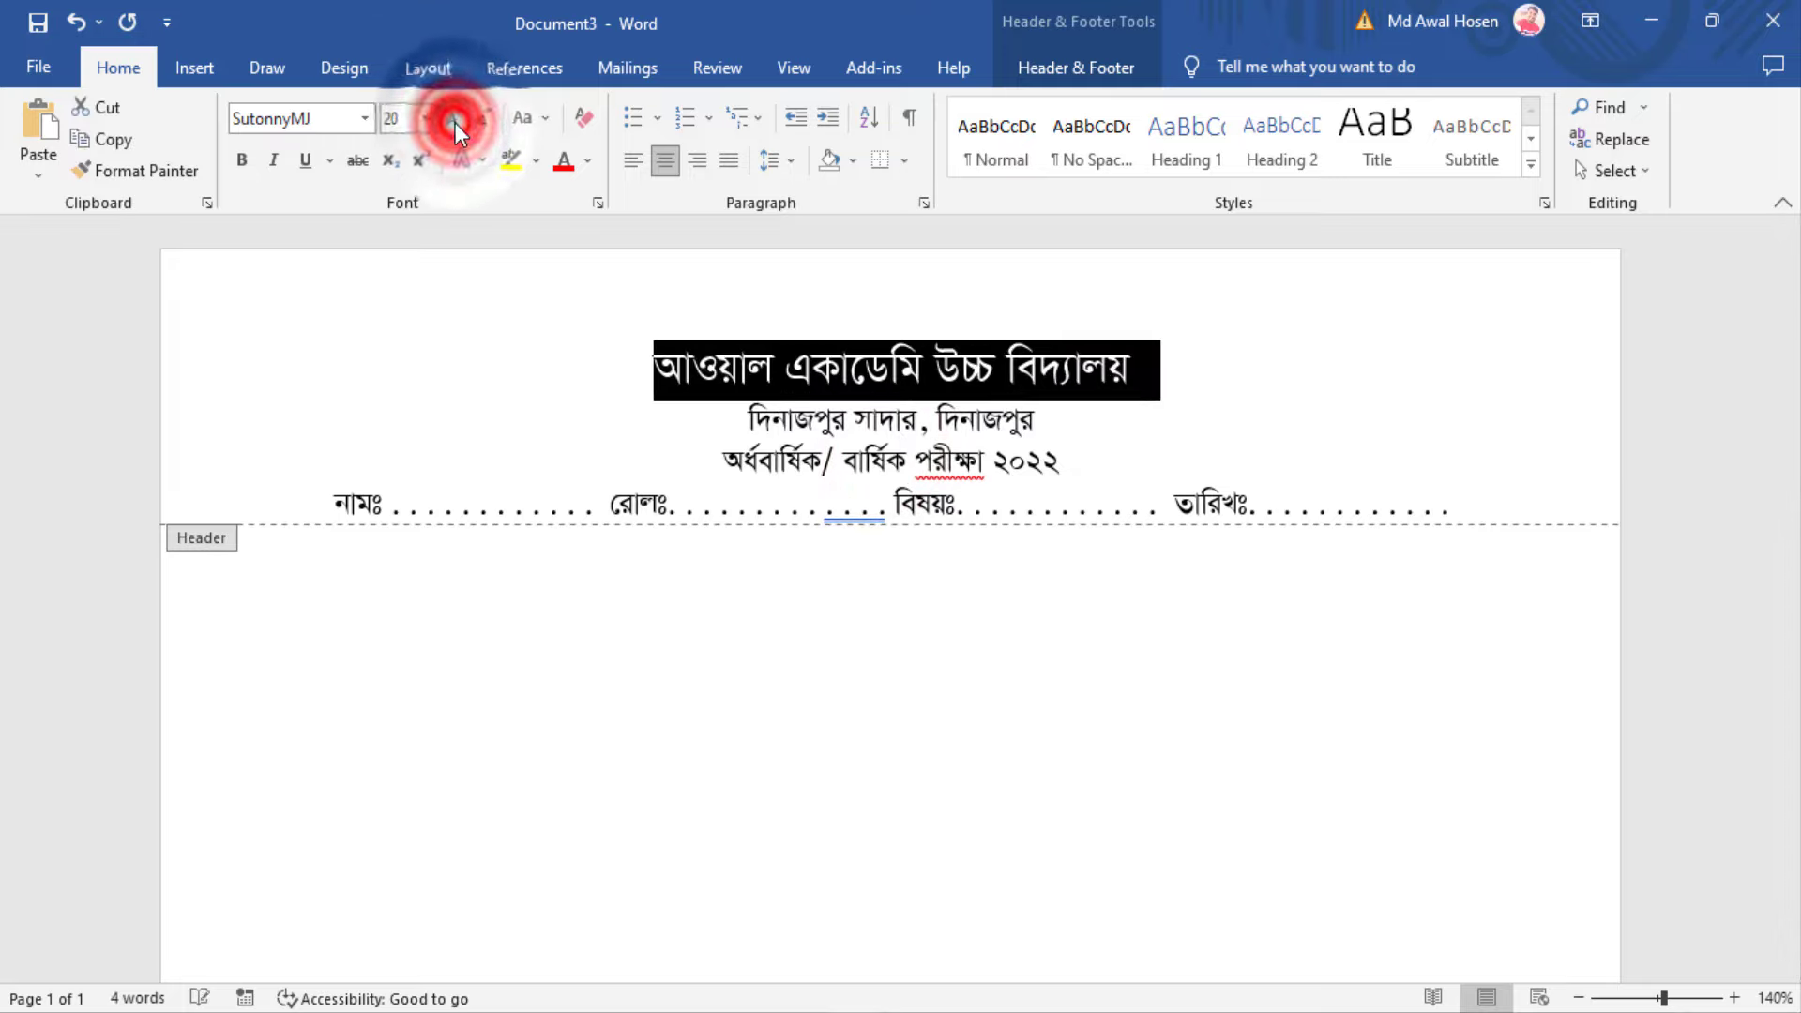
click(988, 410)
triple_click(1106, 431)
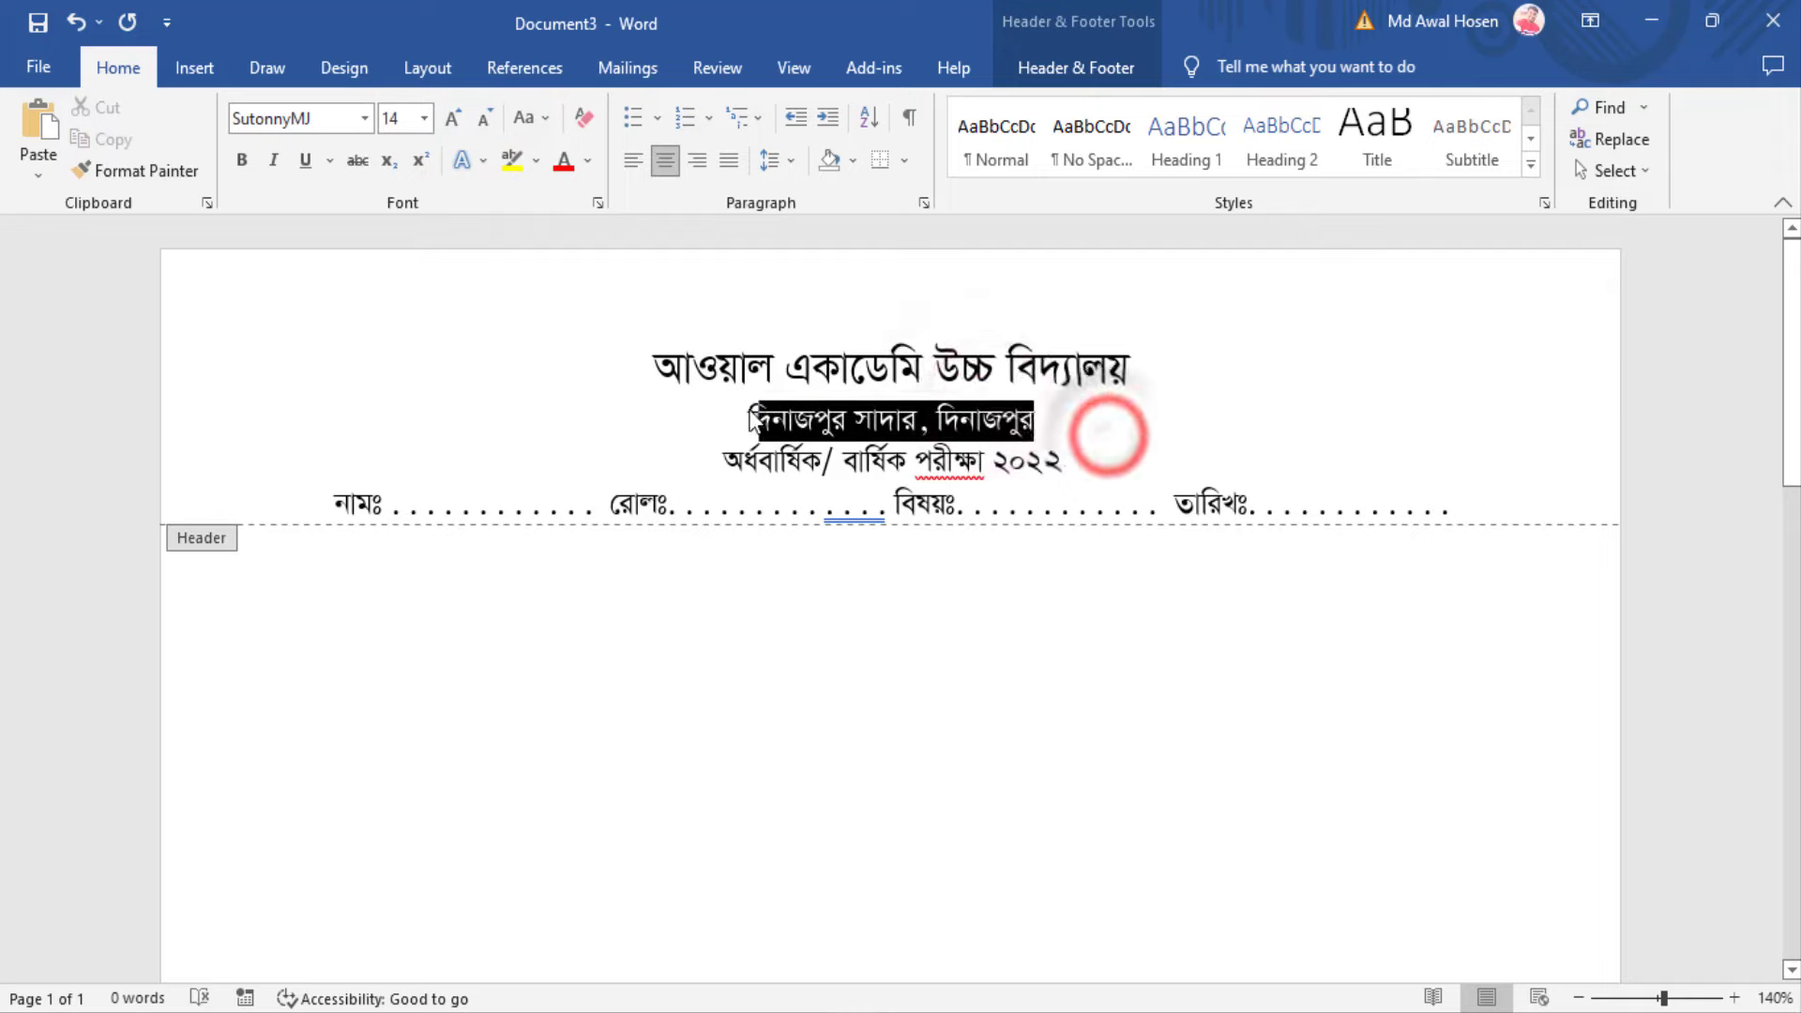
double_click(453, 116)
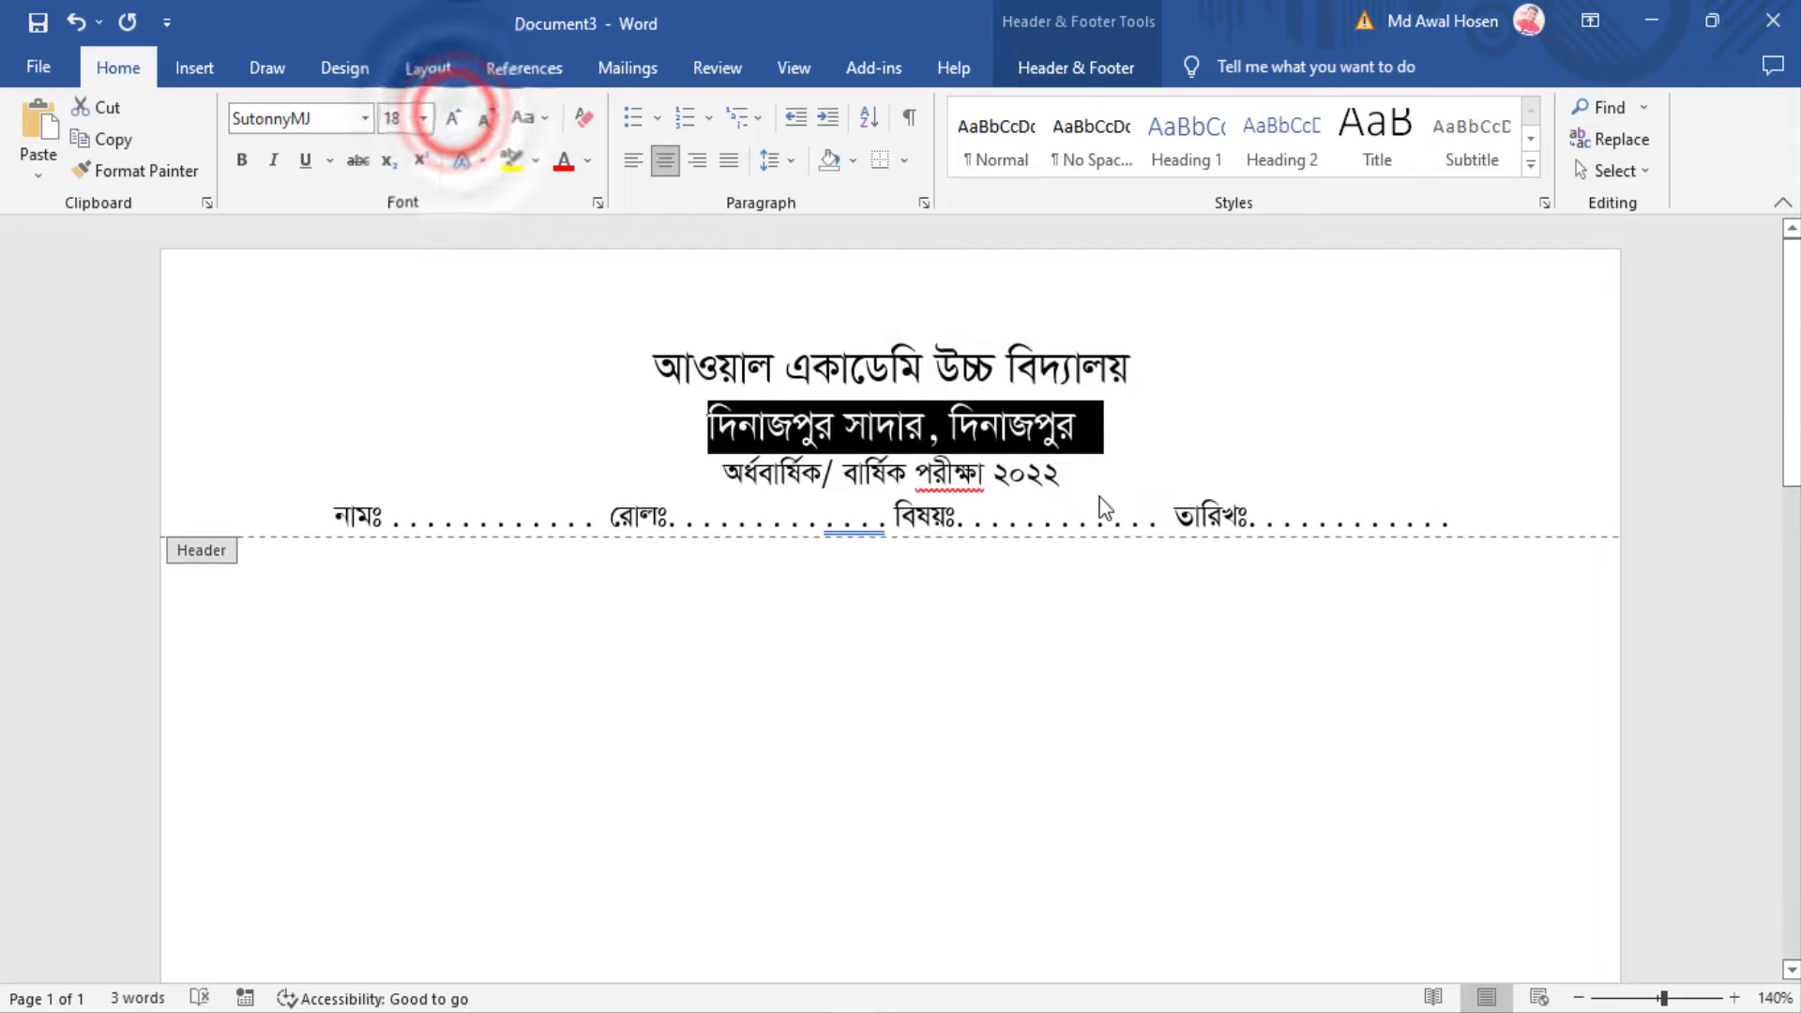
click(1071, 487)
drag(1207, 488, 718, 476)
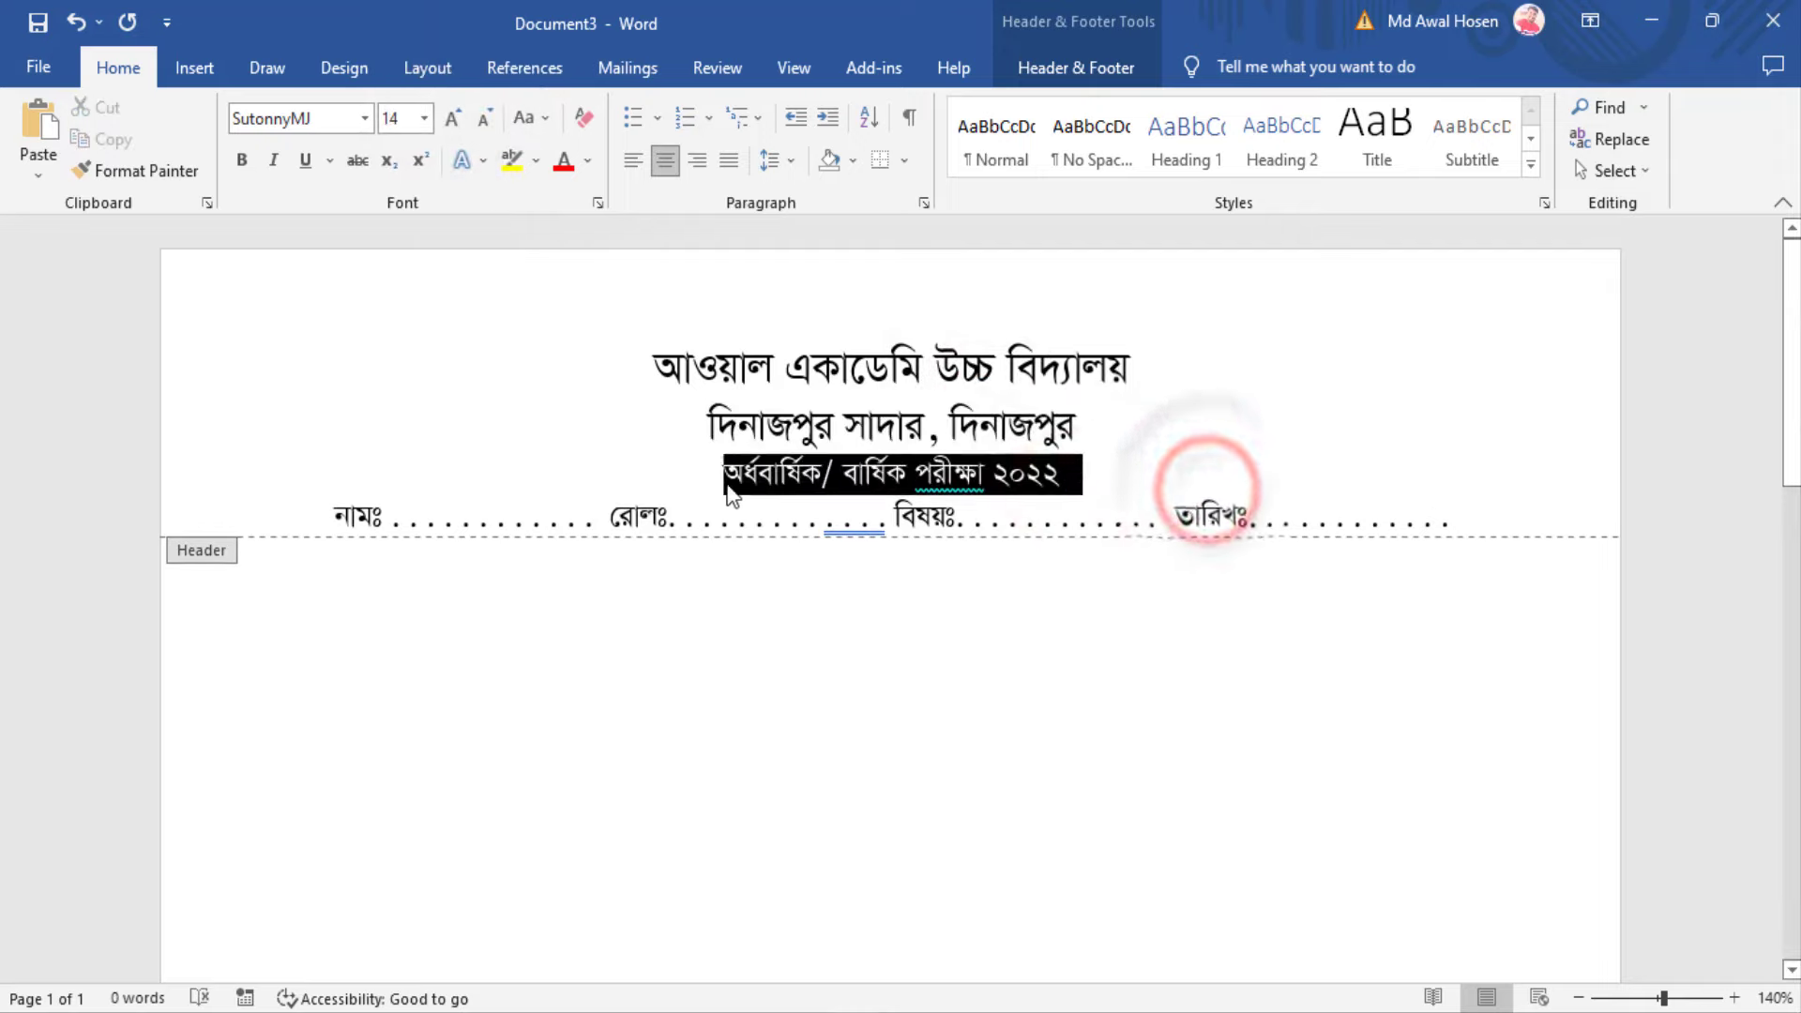
click(453, 118)
click(1176, 475)
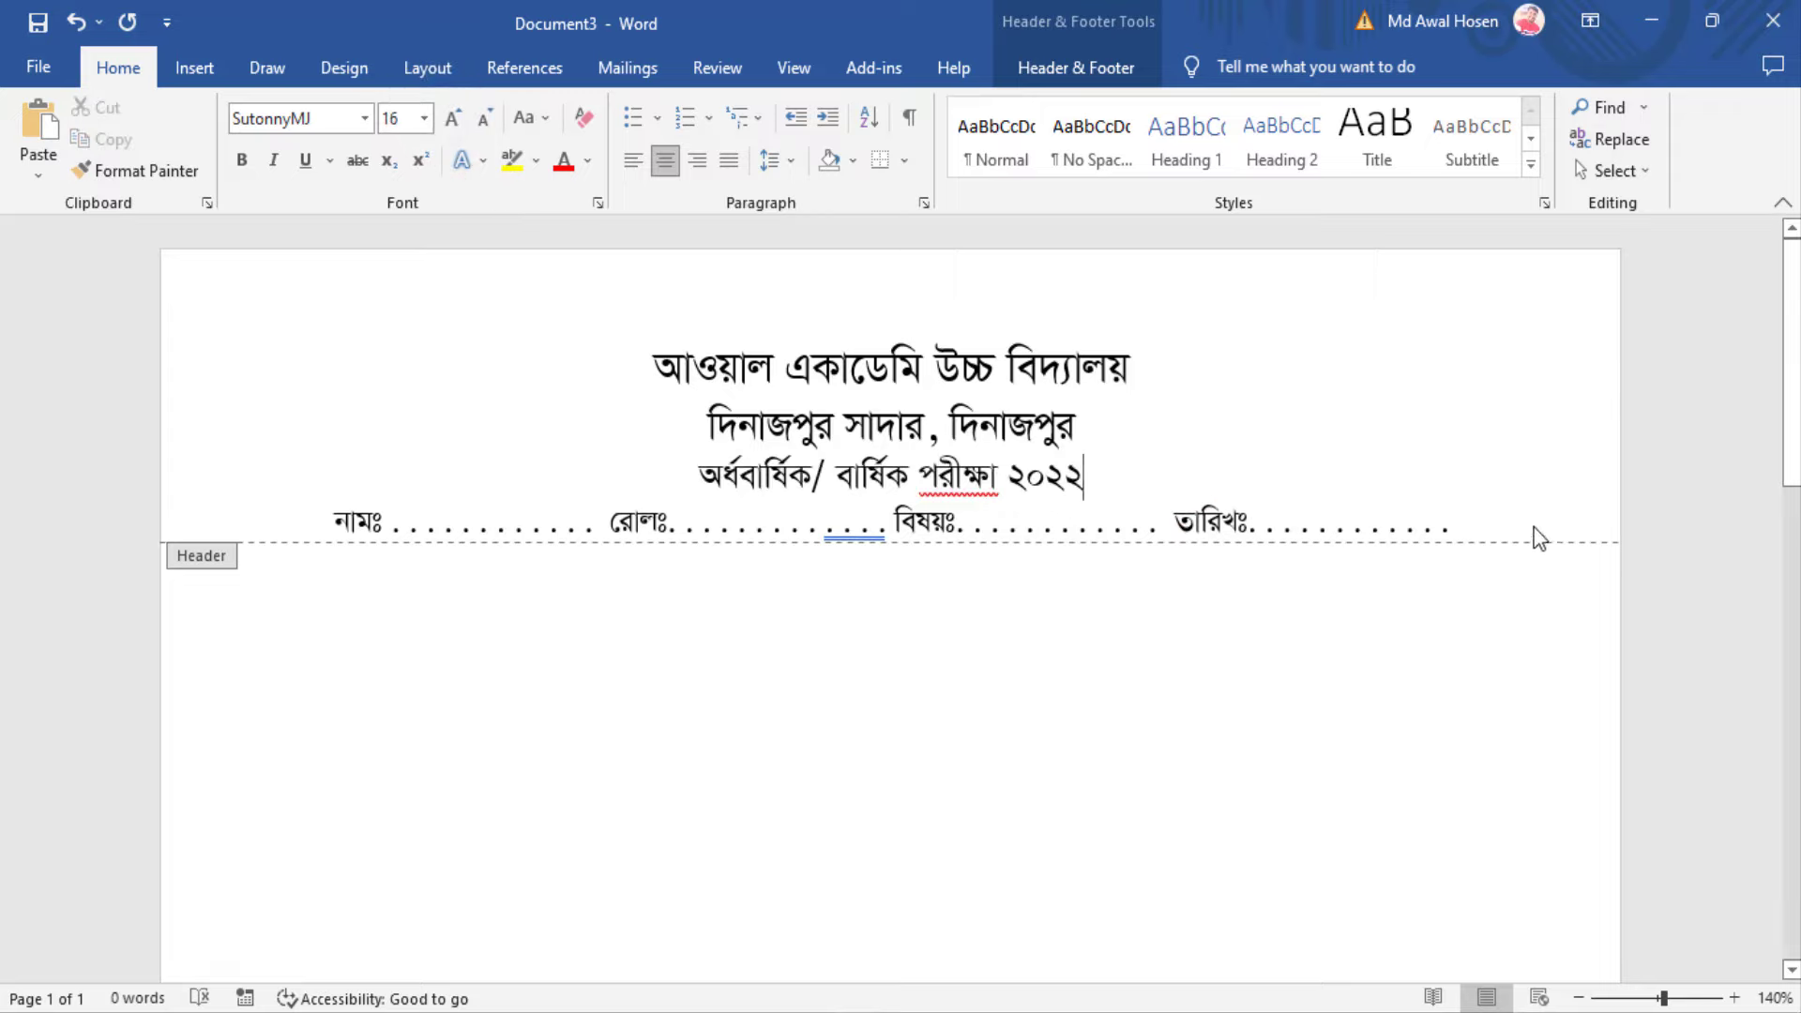
drag(1504, 513, 1011, 474)
click(1480, 516)
Add a bottom border under the name/roll/subject/date header line, then deselect it
drag(1495, 518, 330, 517)
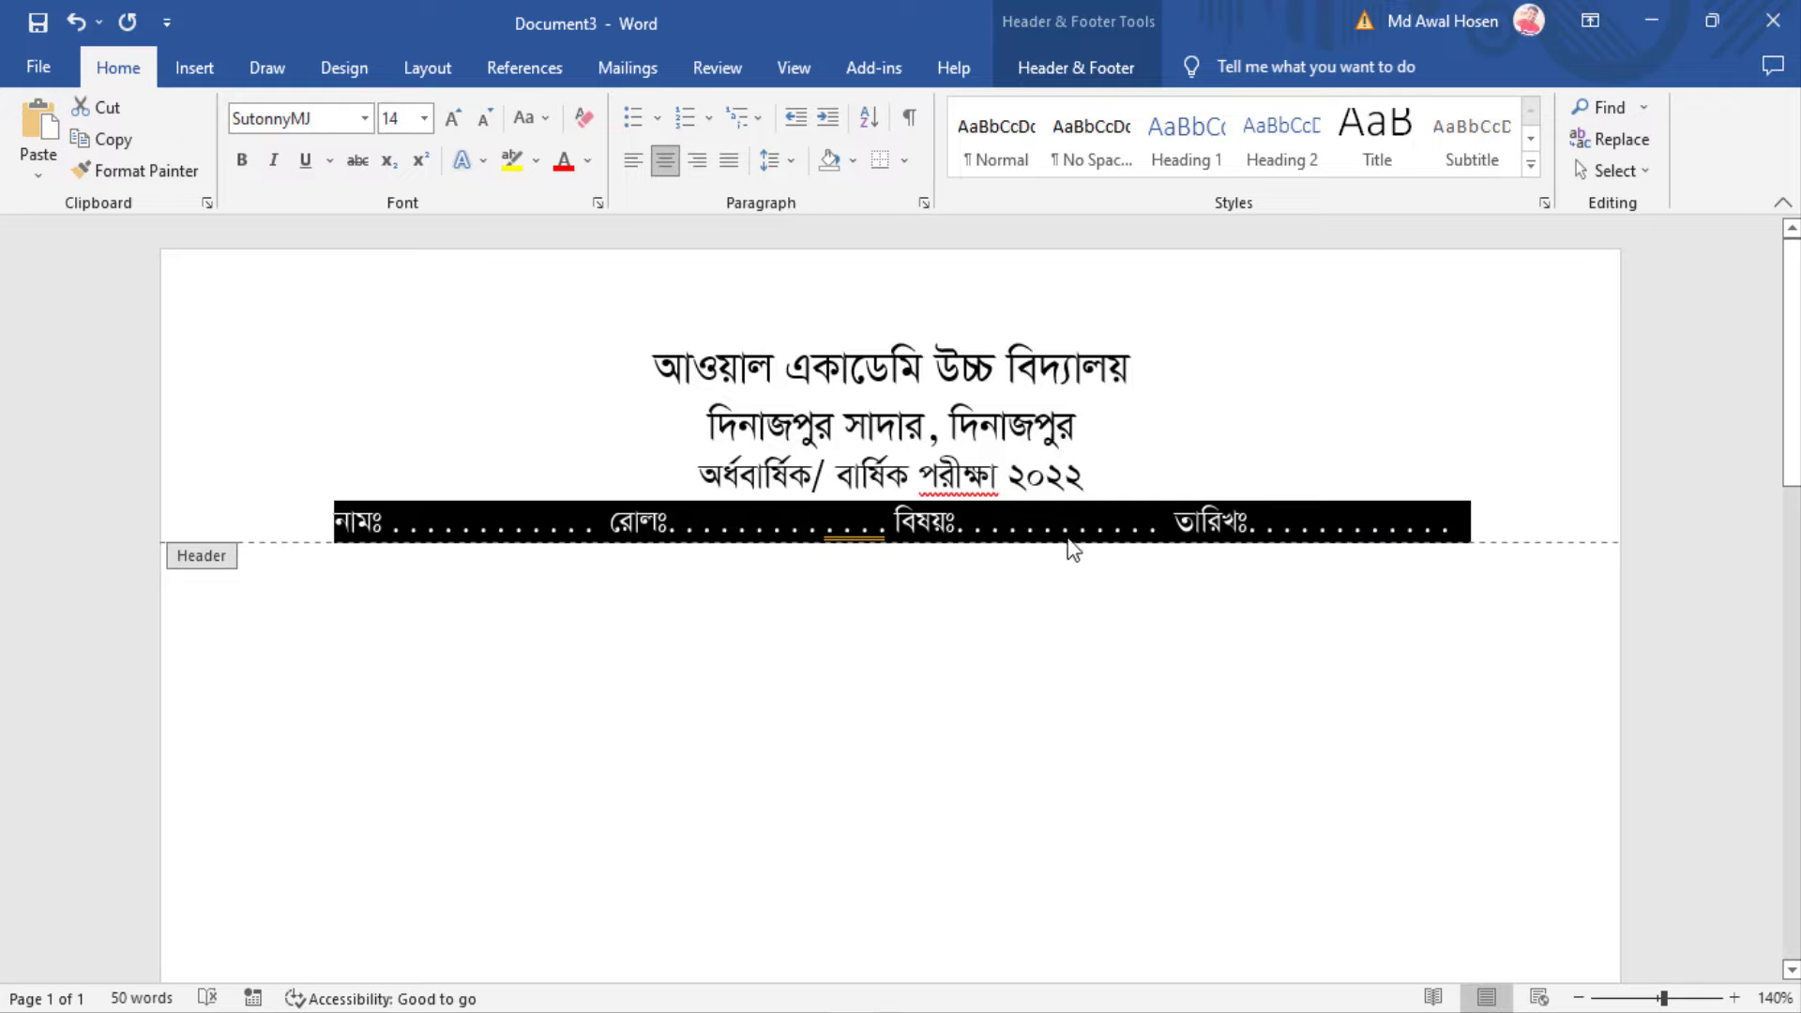
click(906, 161)
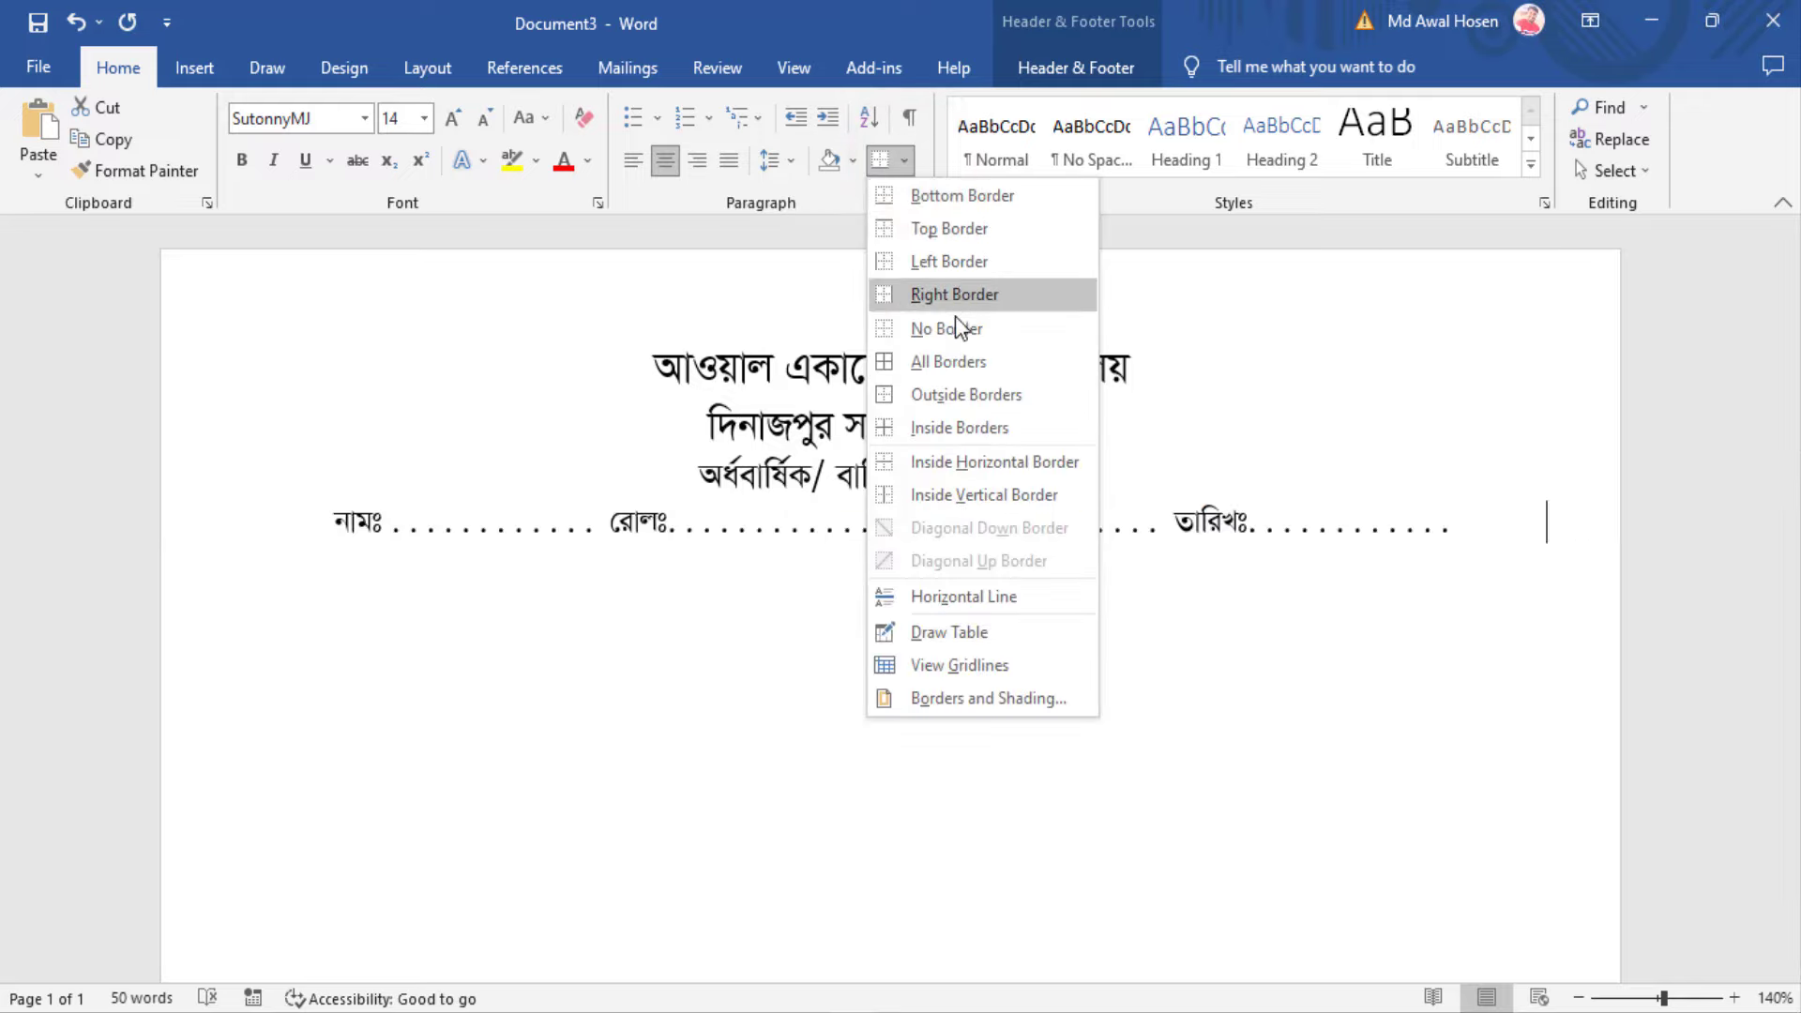
click(965, 195)
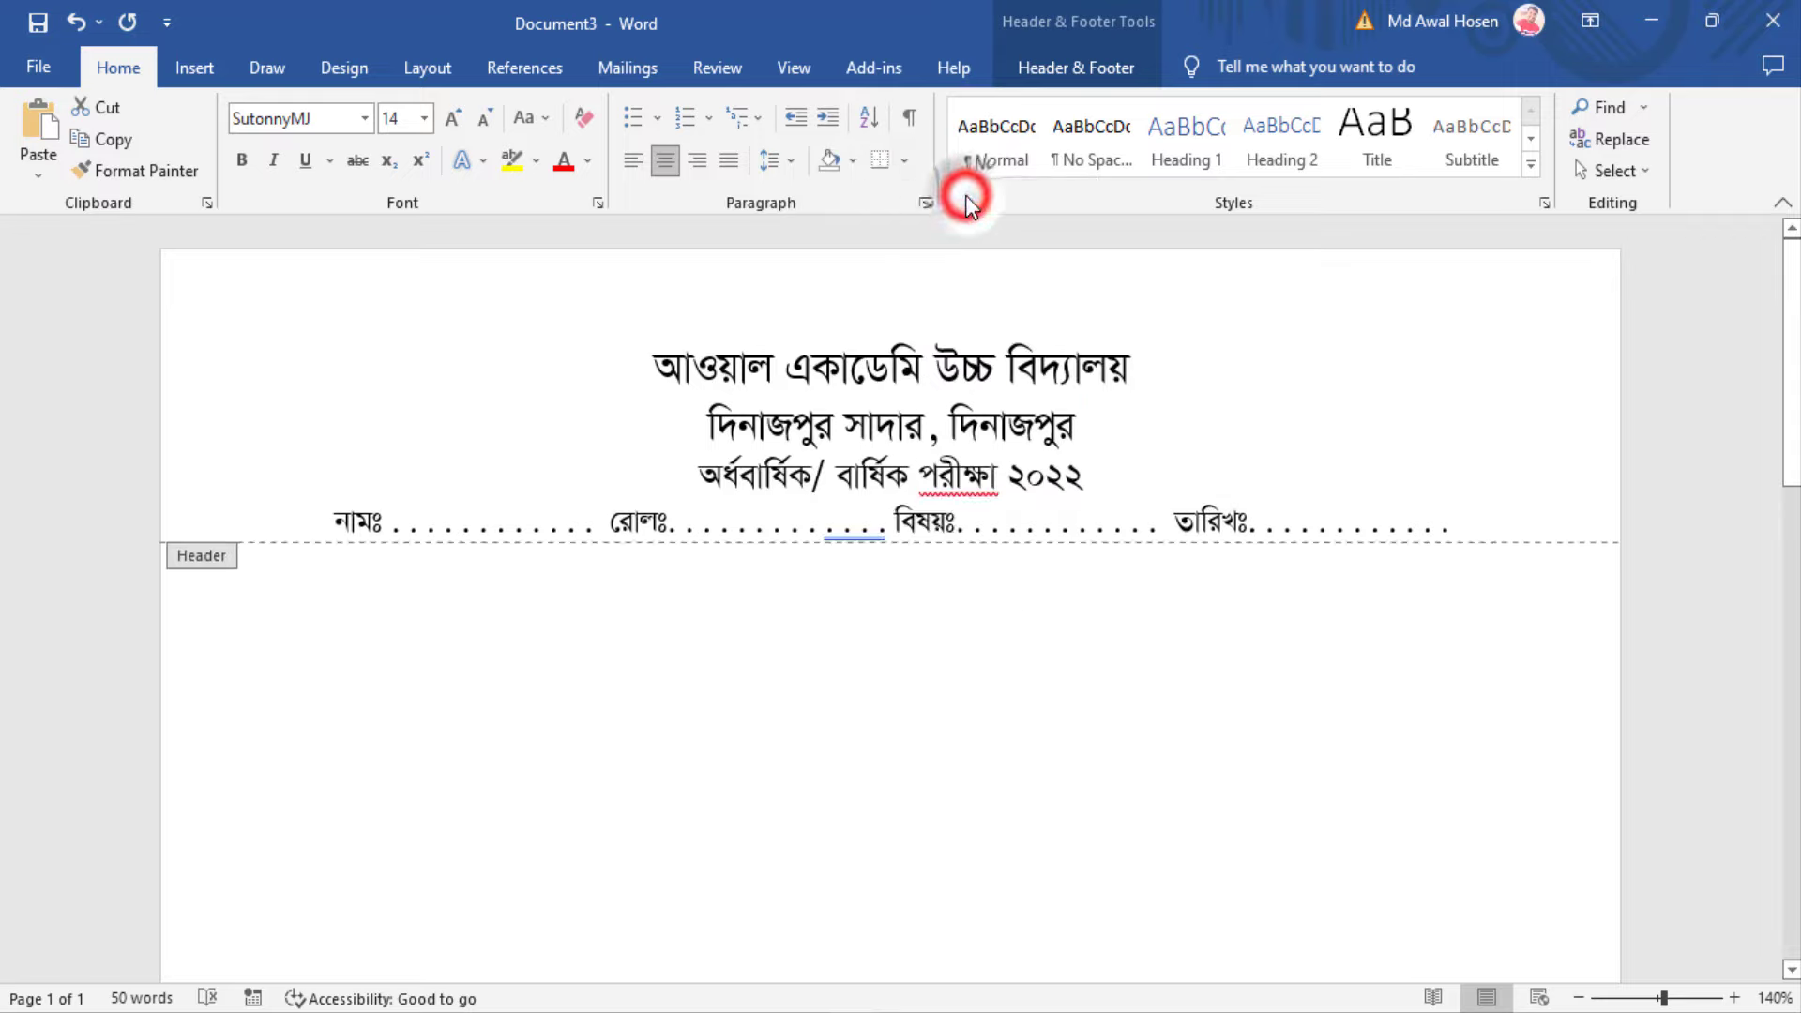
click(464, 584)
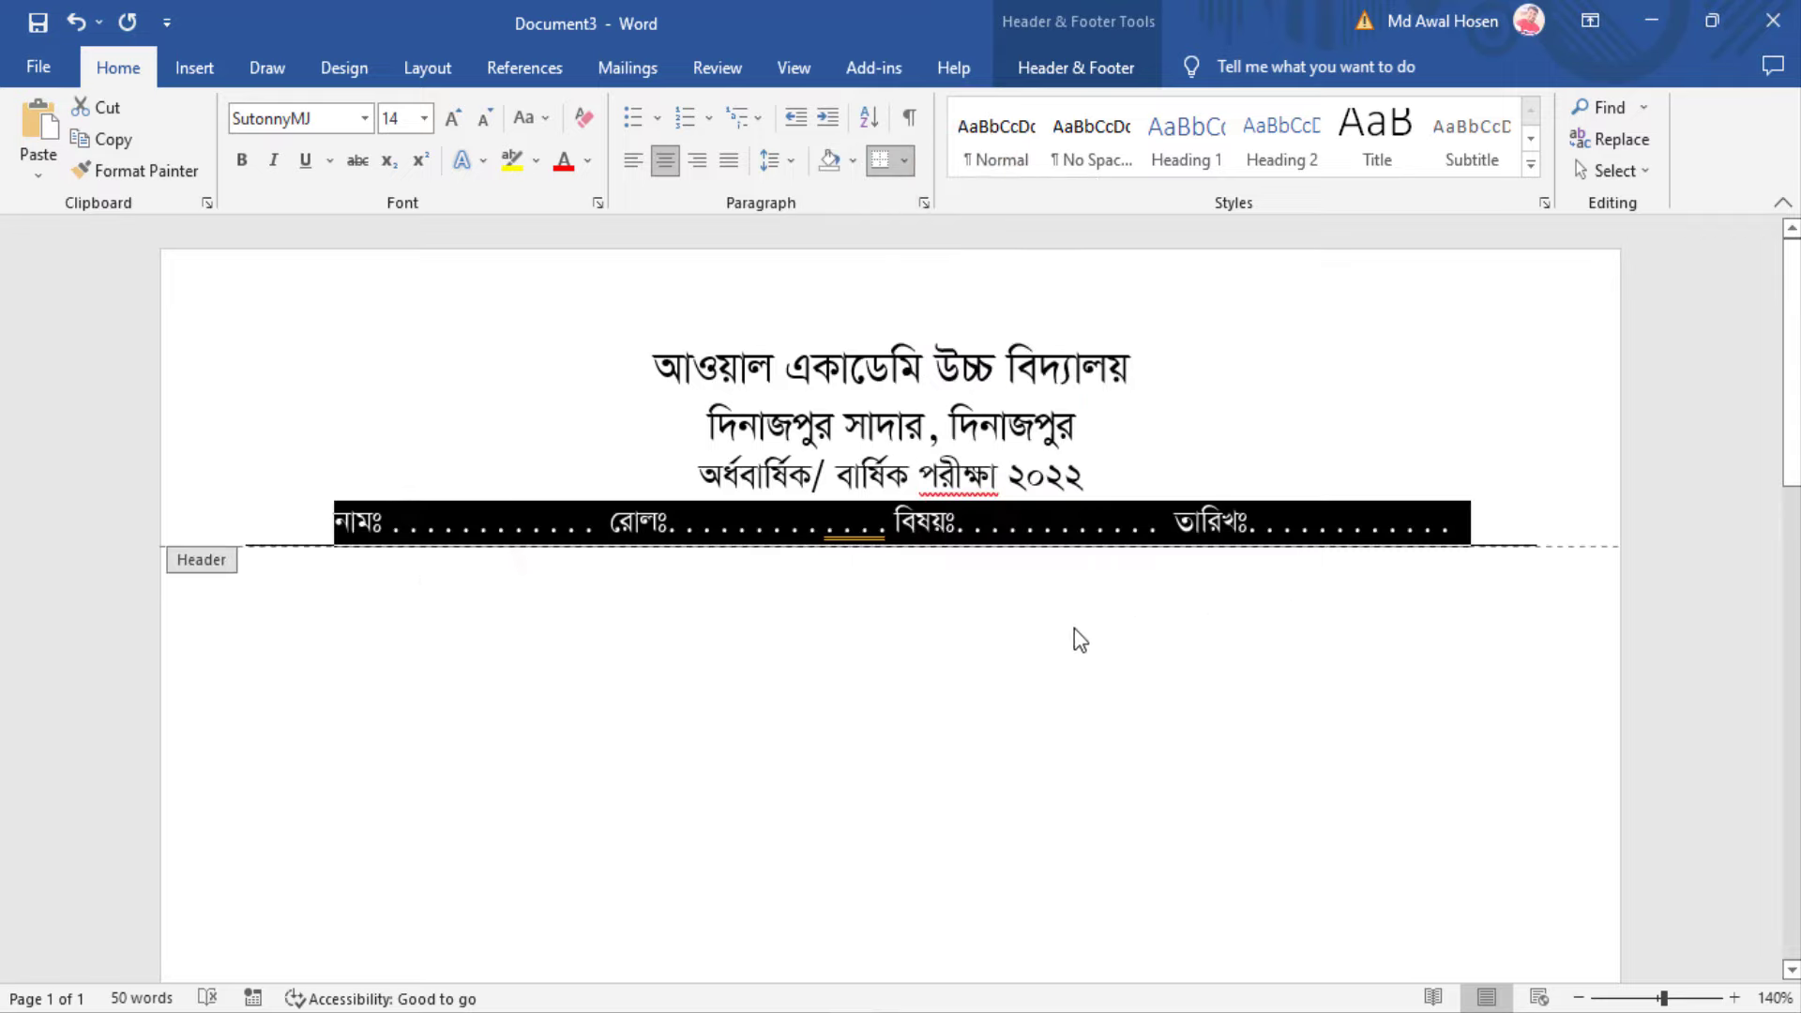
click(1326, 471)
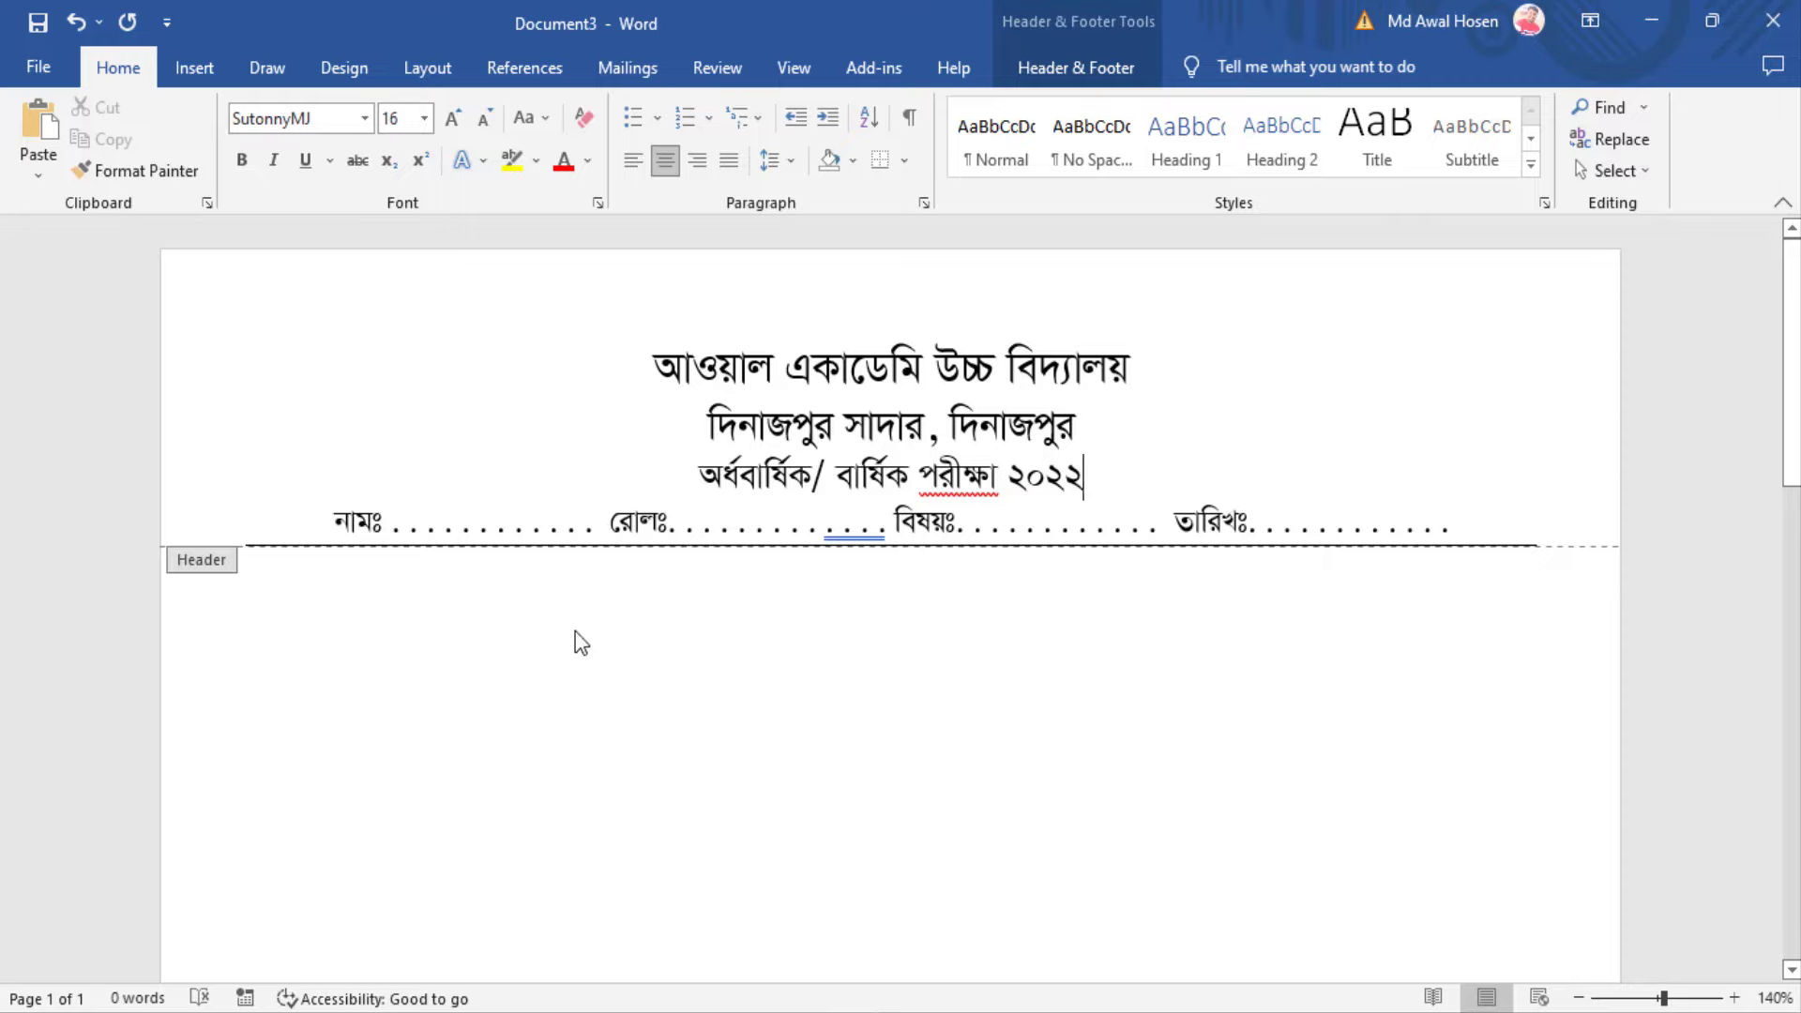
scroll(581, 642, down, 2)
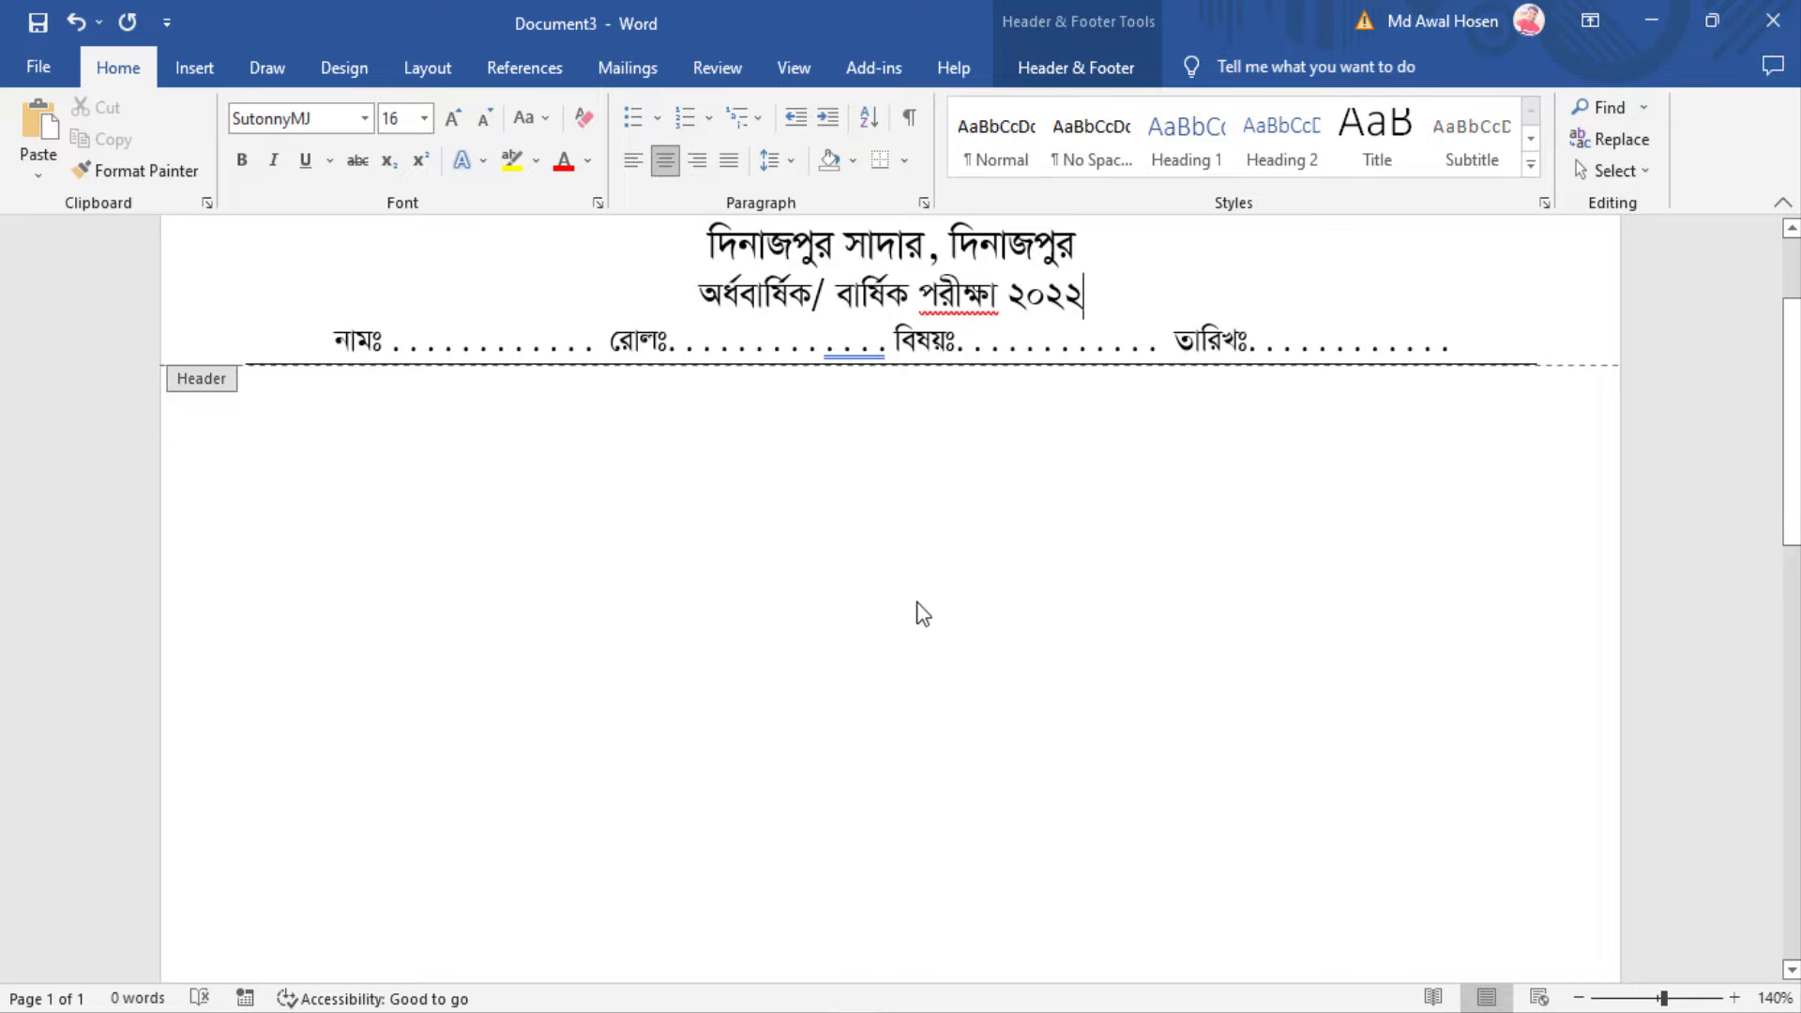
scroll(916, 604, up, 2)
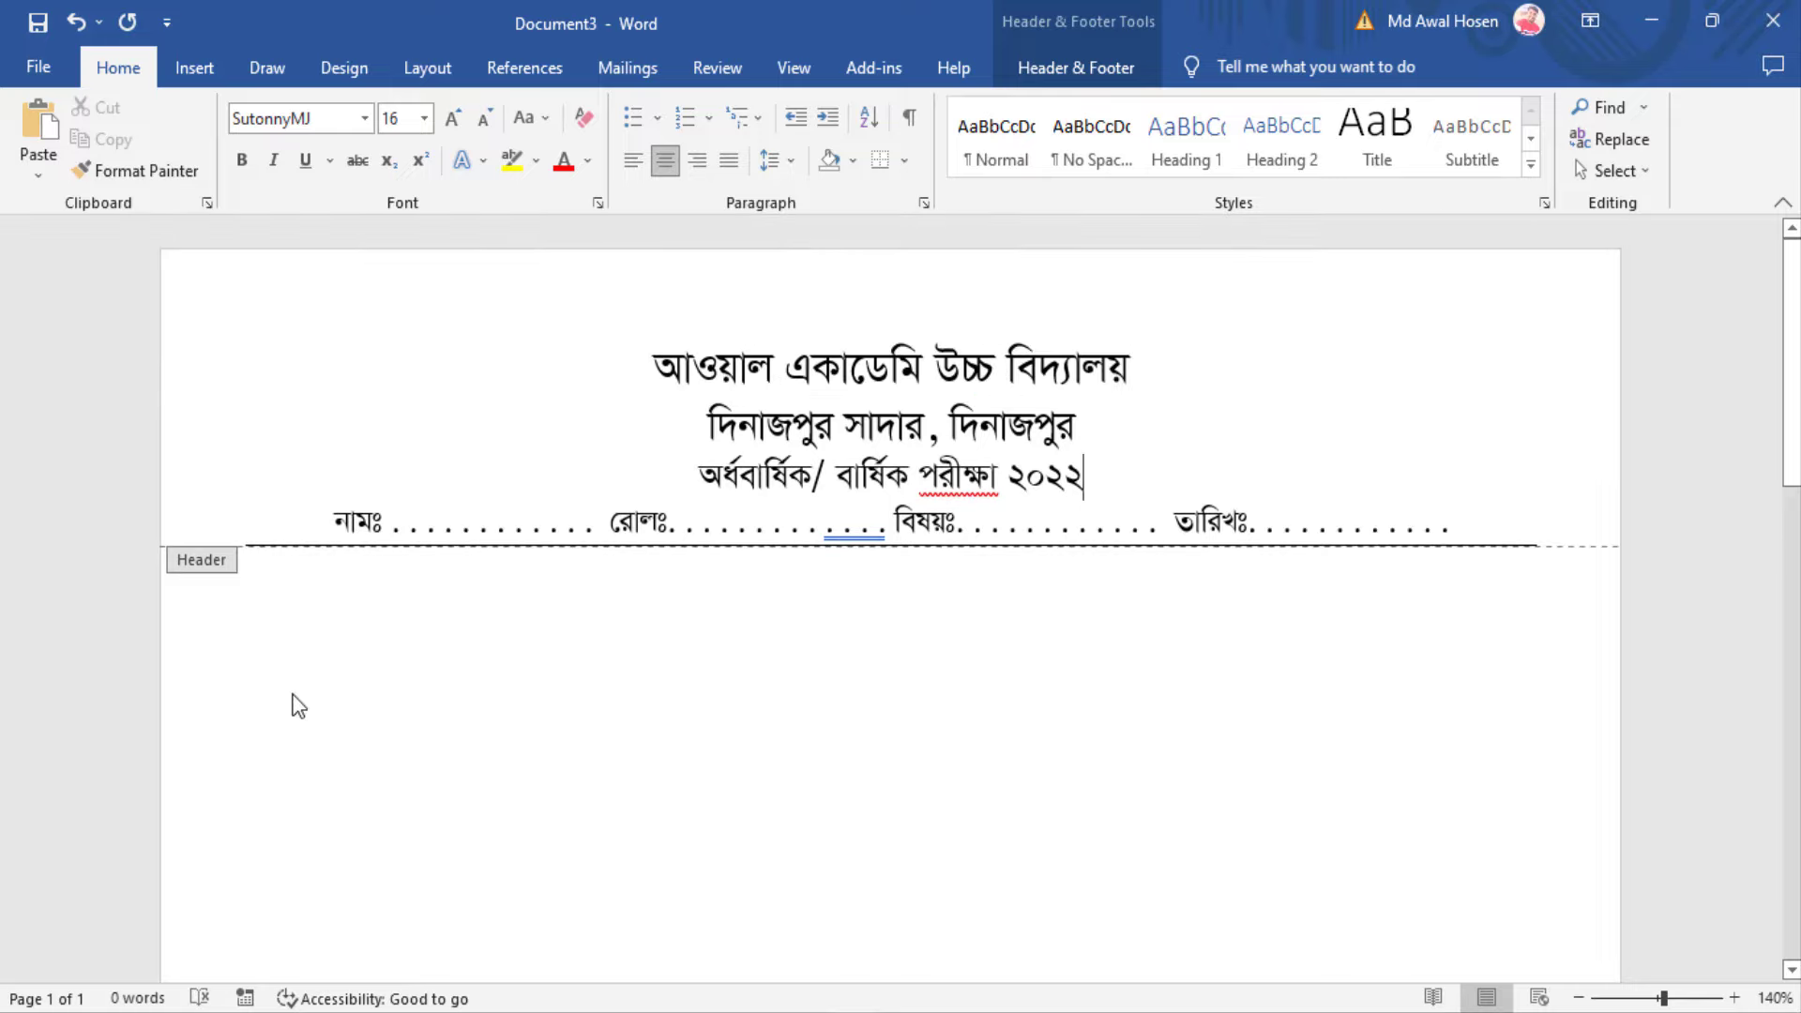
scroll(263, 638, down, 2)
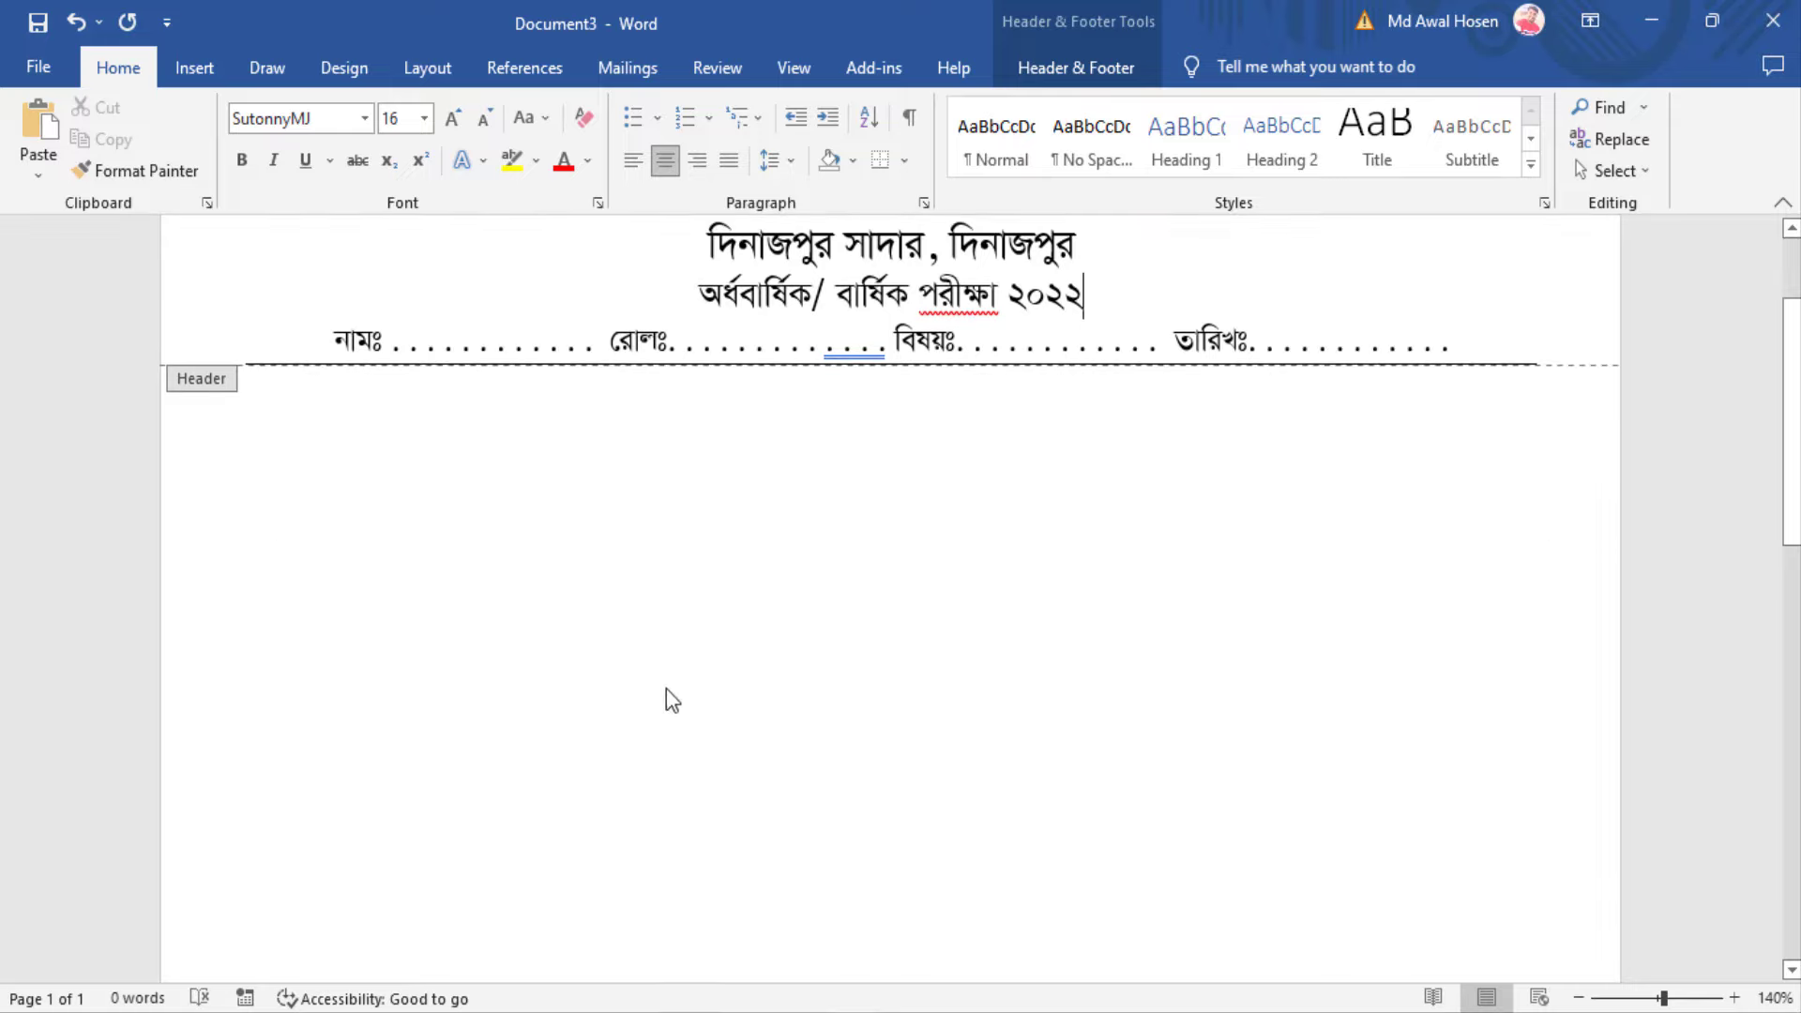
Close the header and return to the document body
double_click(774, 595)
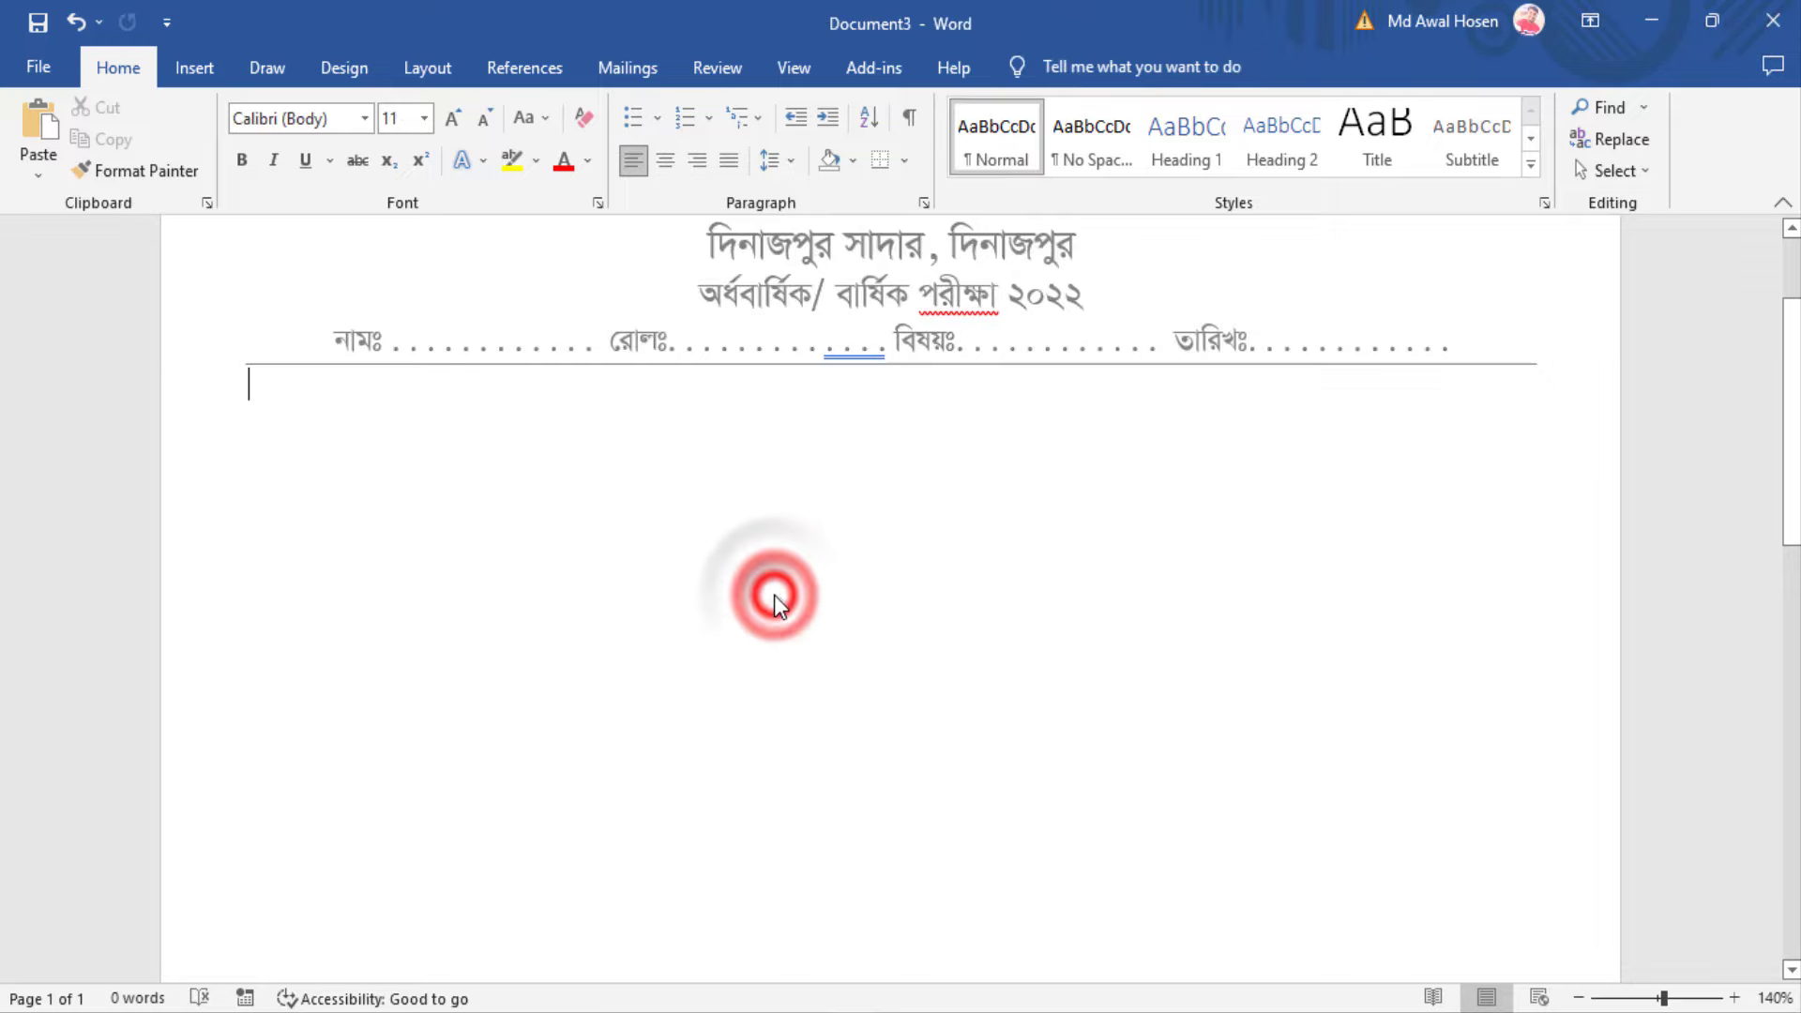
scroll(870, 735, up, 2)
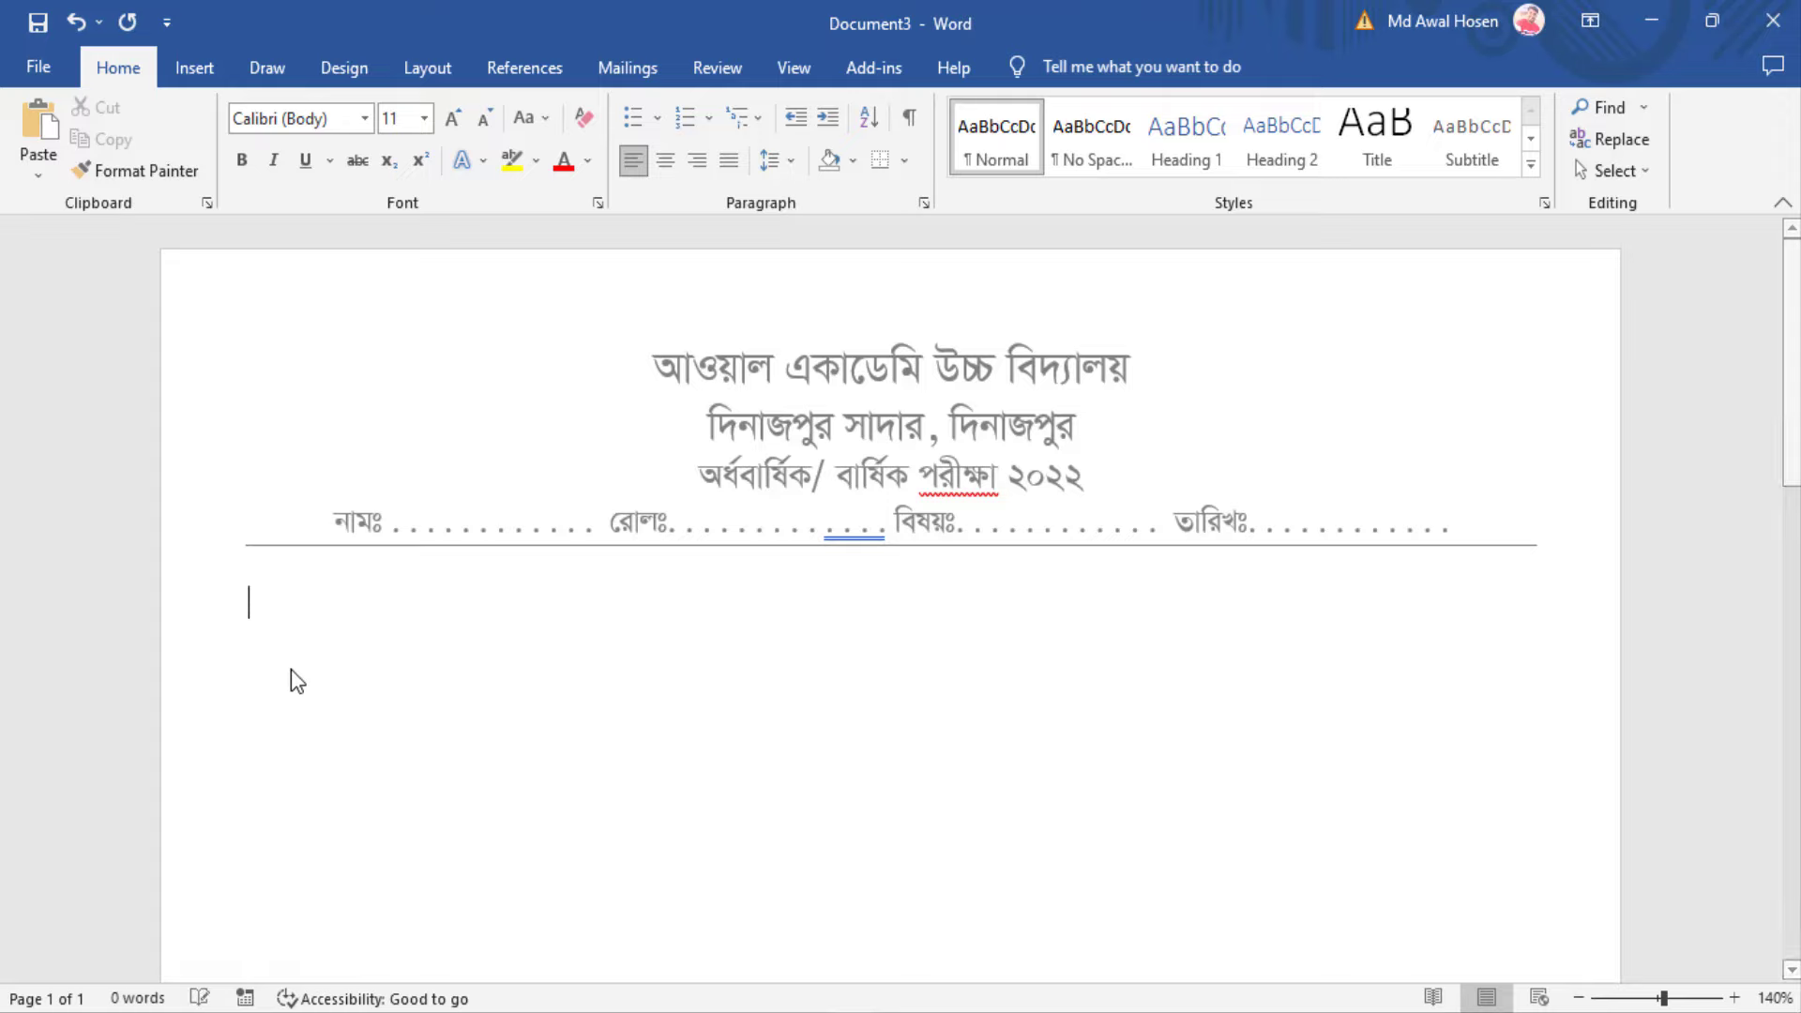
scroll(840, 691, down, 1)
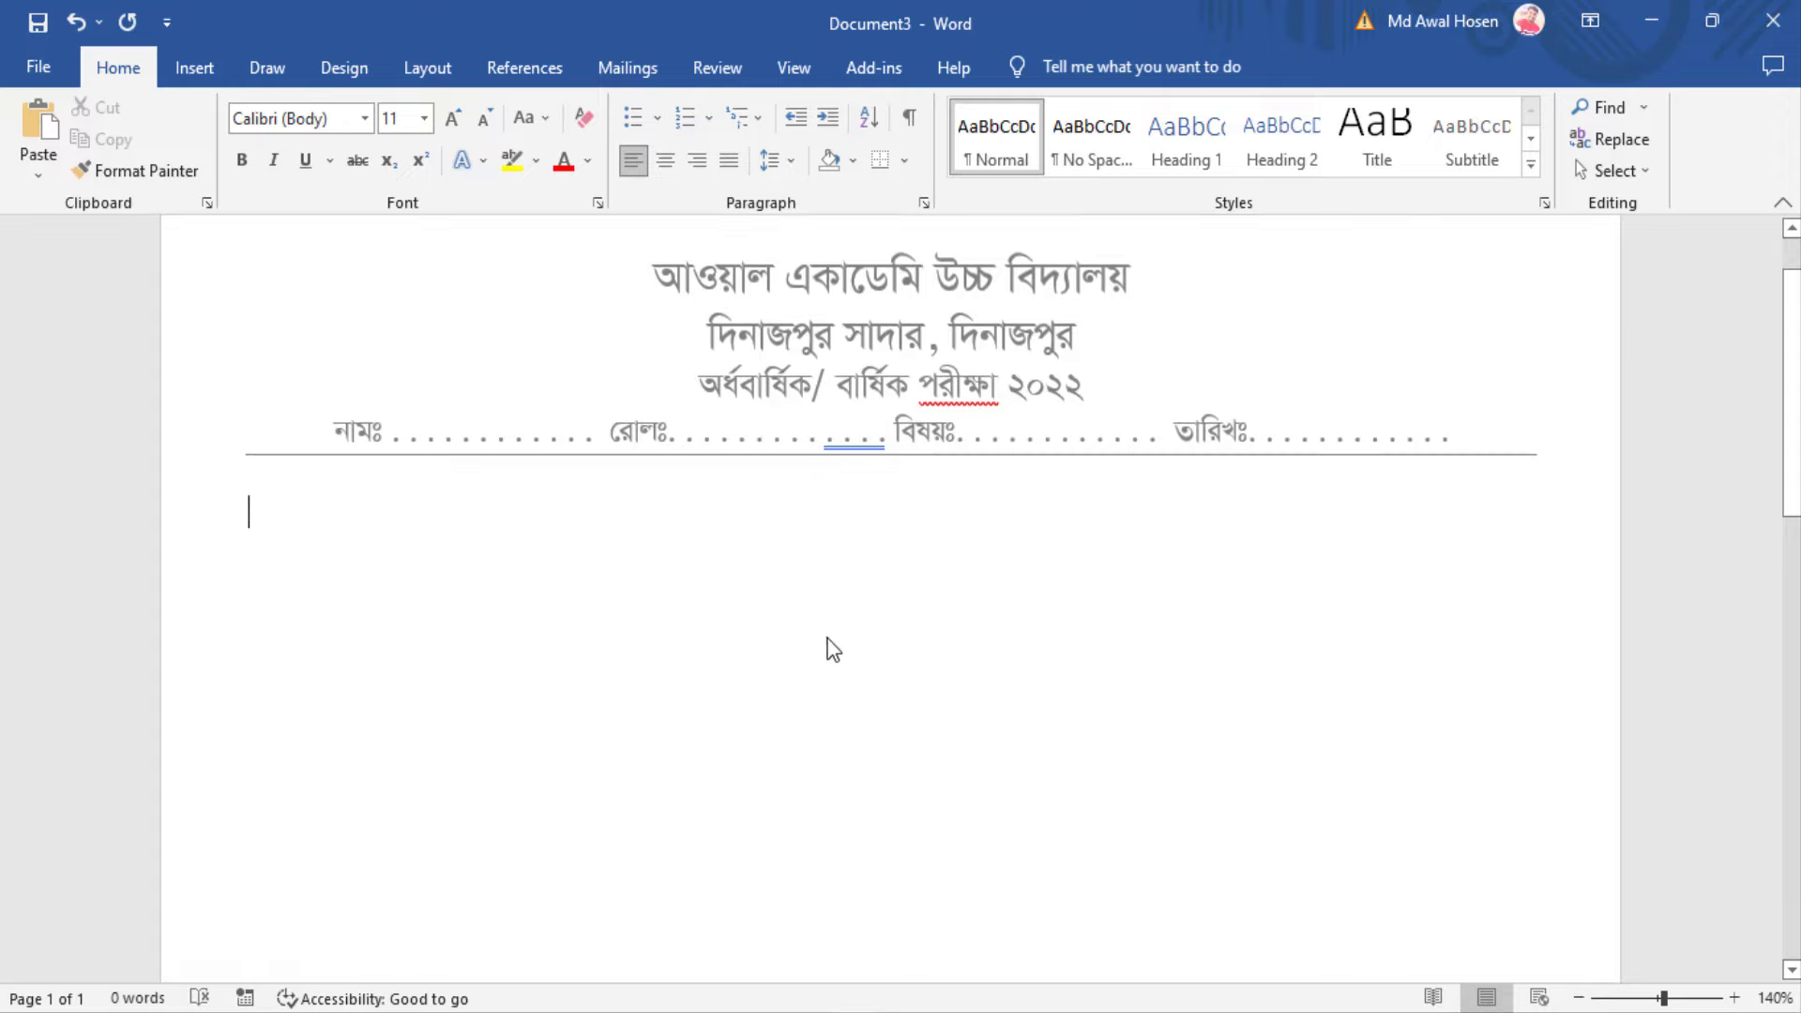
Set the body font to SutonnyMJ
click(324, 116)
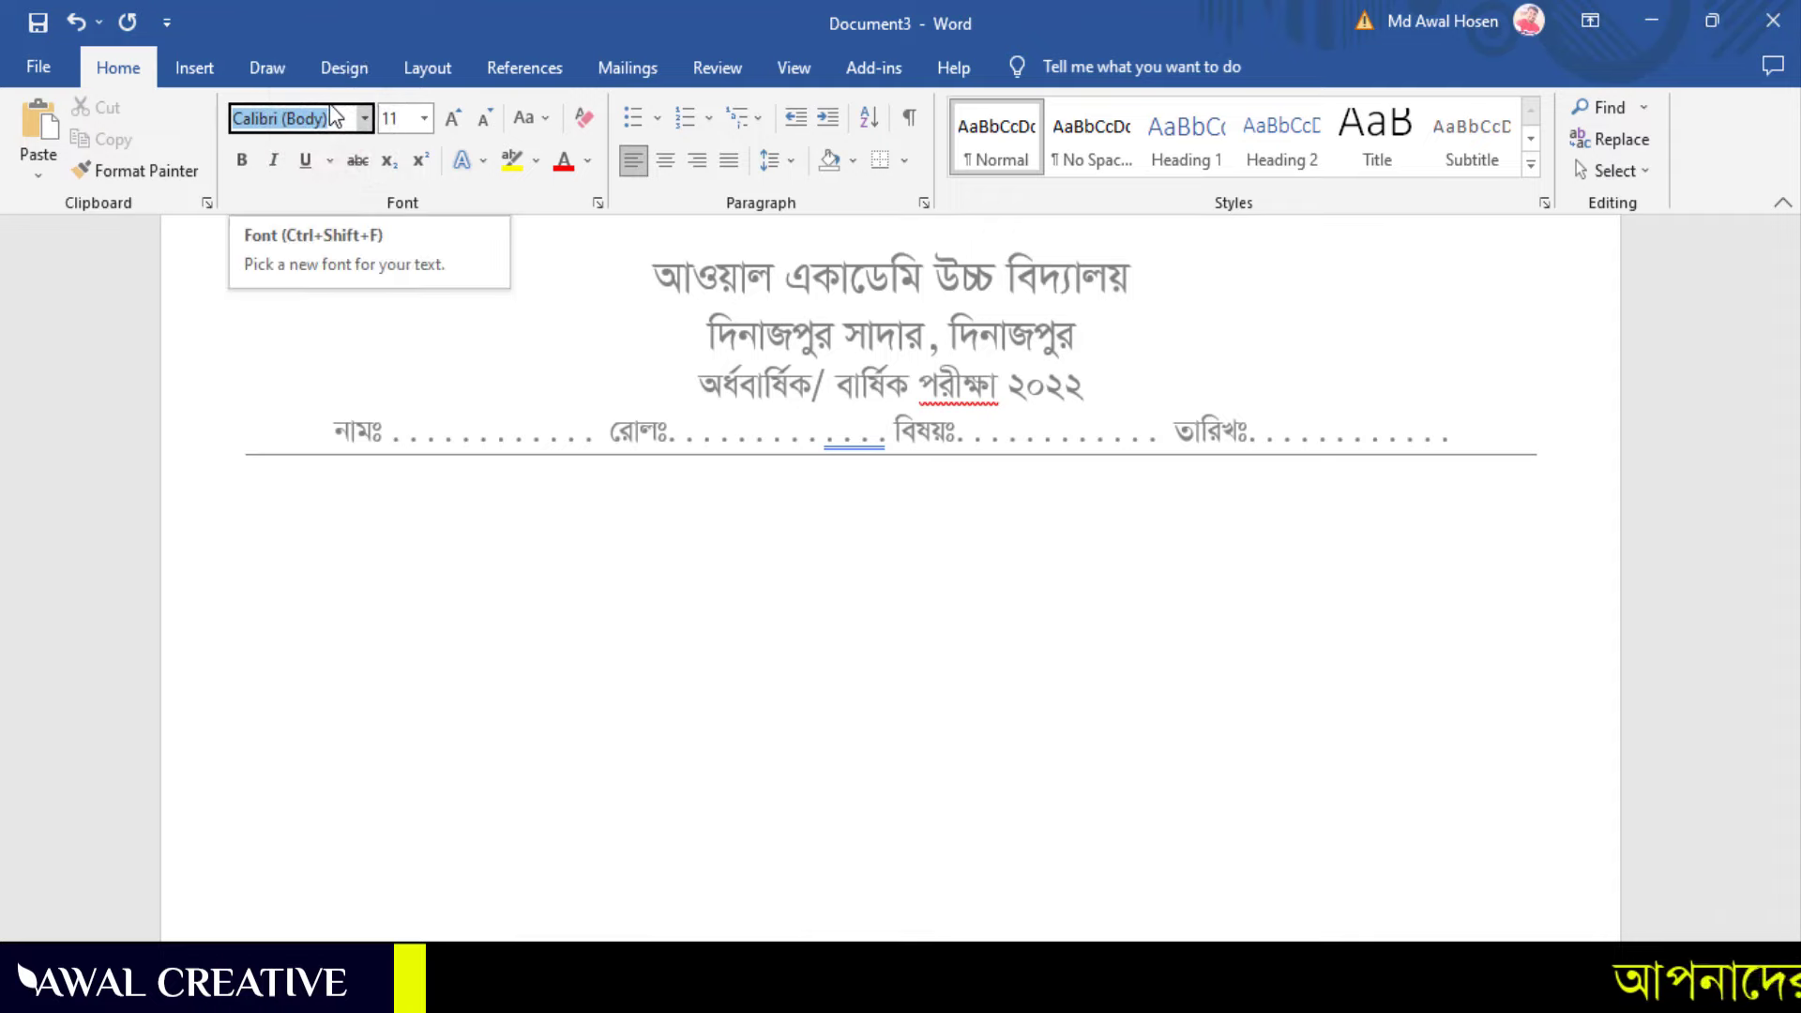
text(Yorkshire Scri)
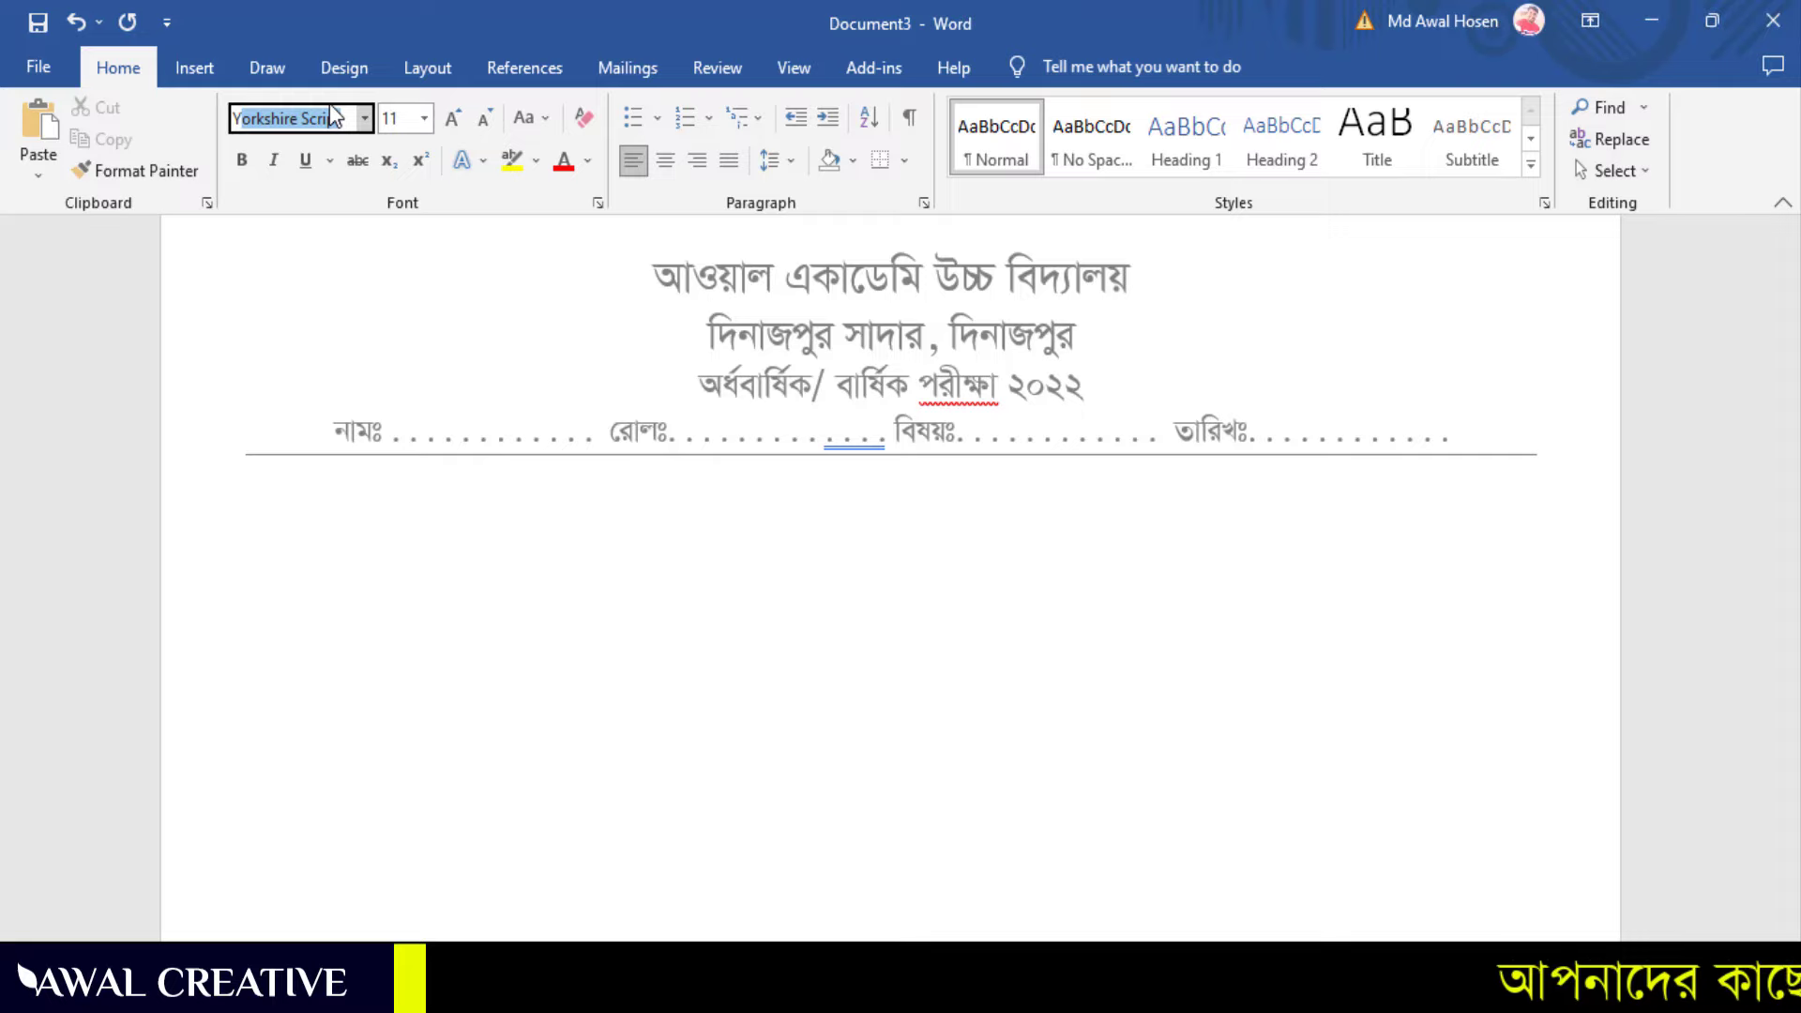
key(BackSpace)
key(BackSpace)
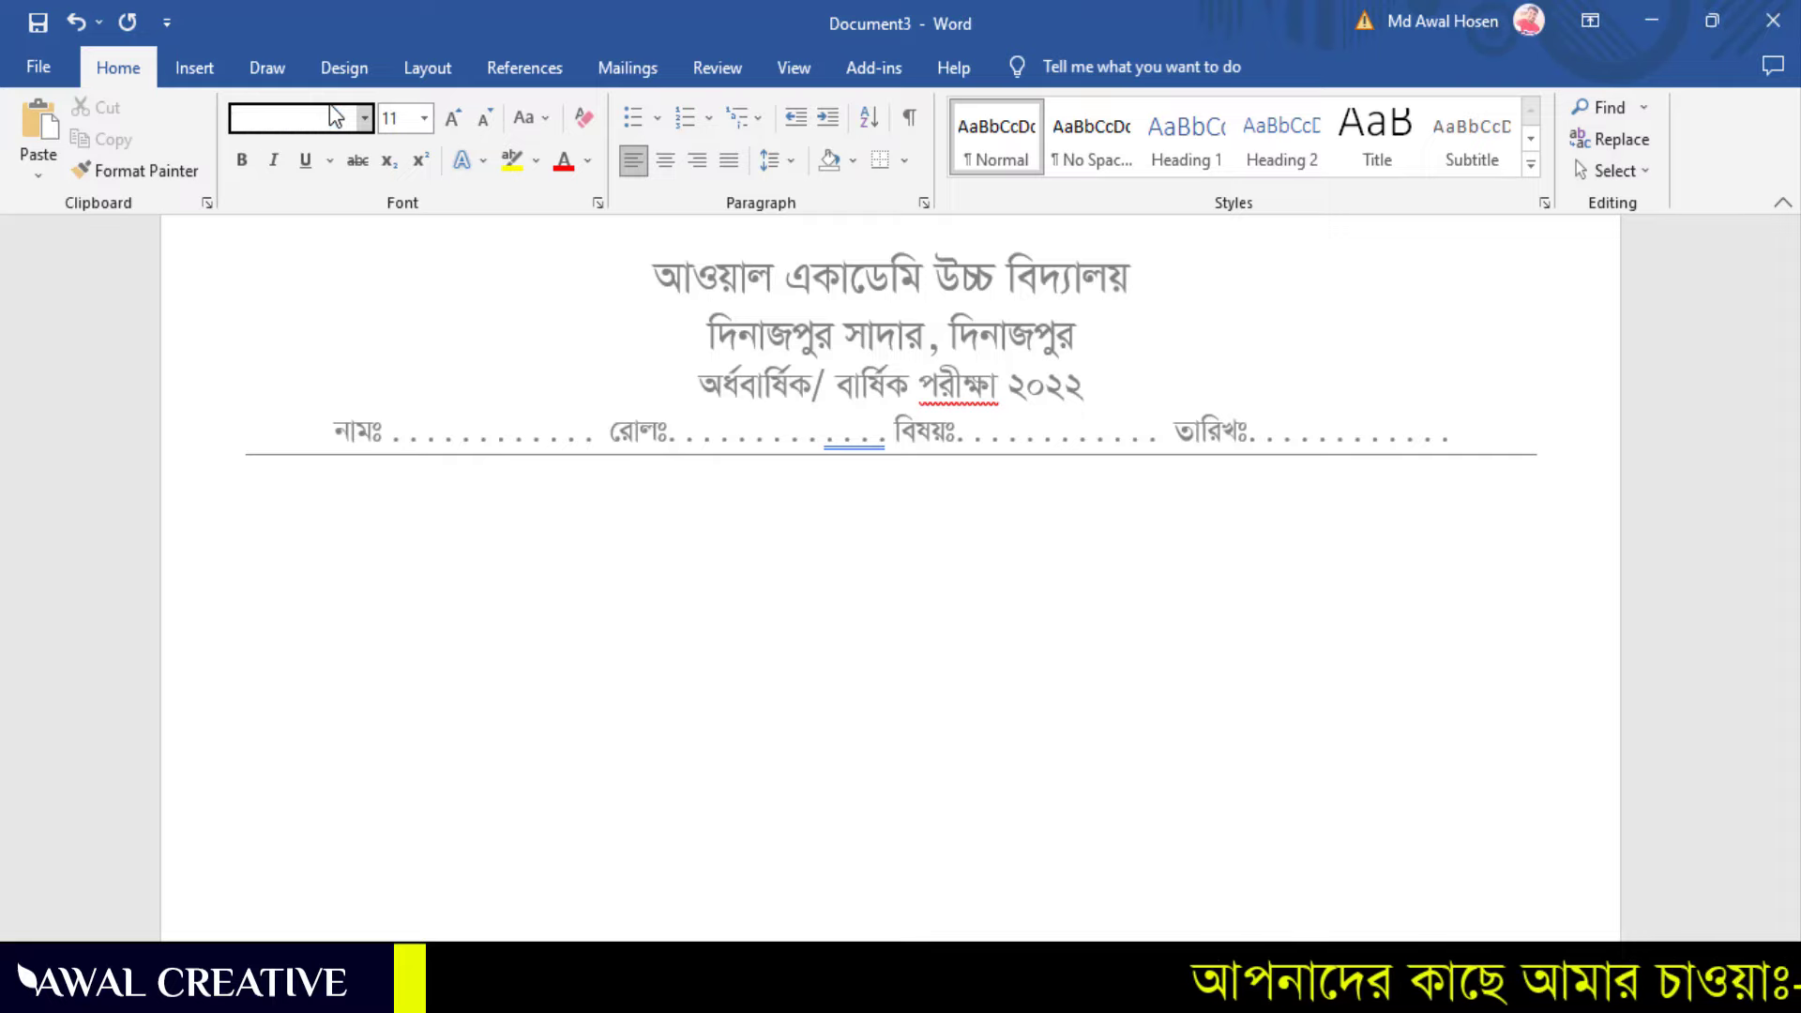
text(SutonnyMJ)
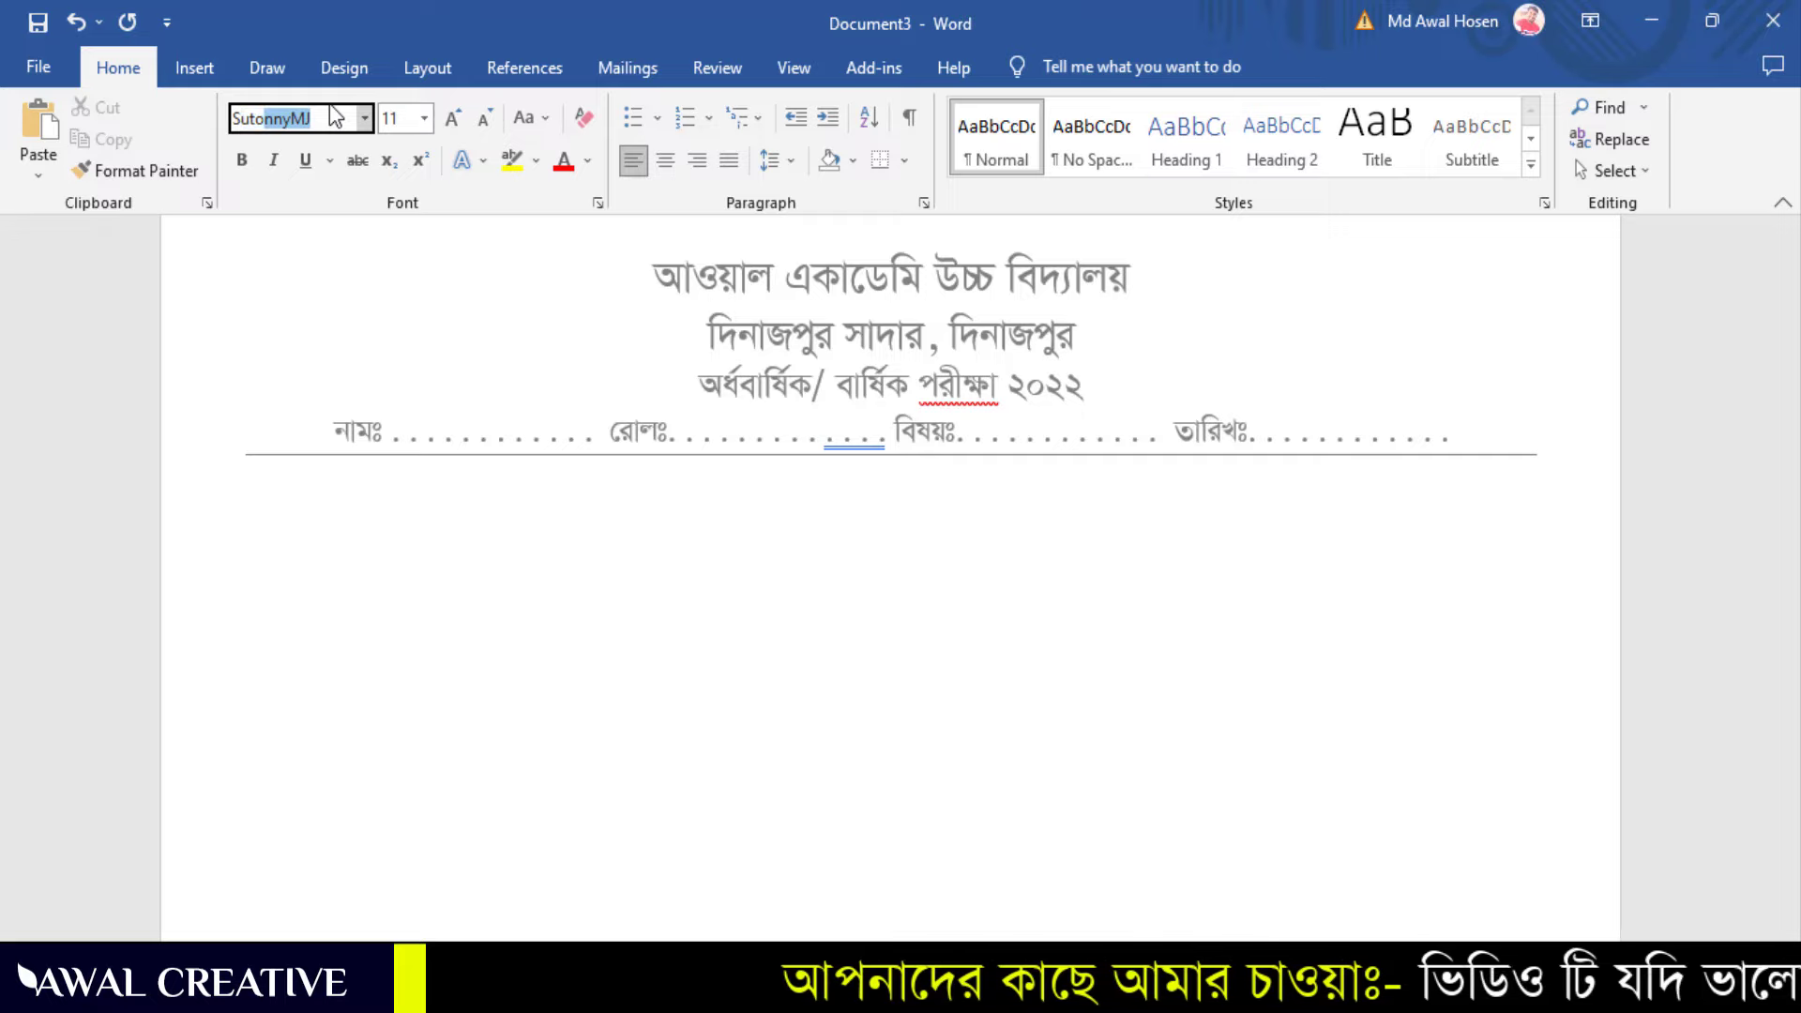
key(Return)
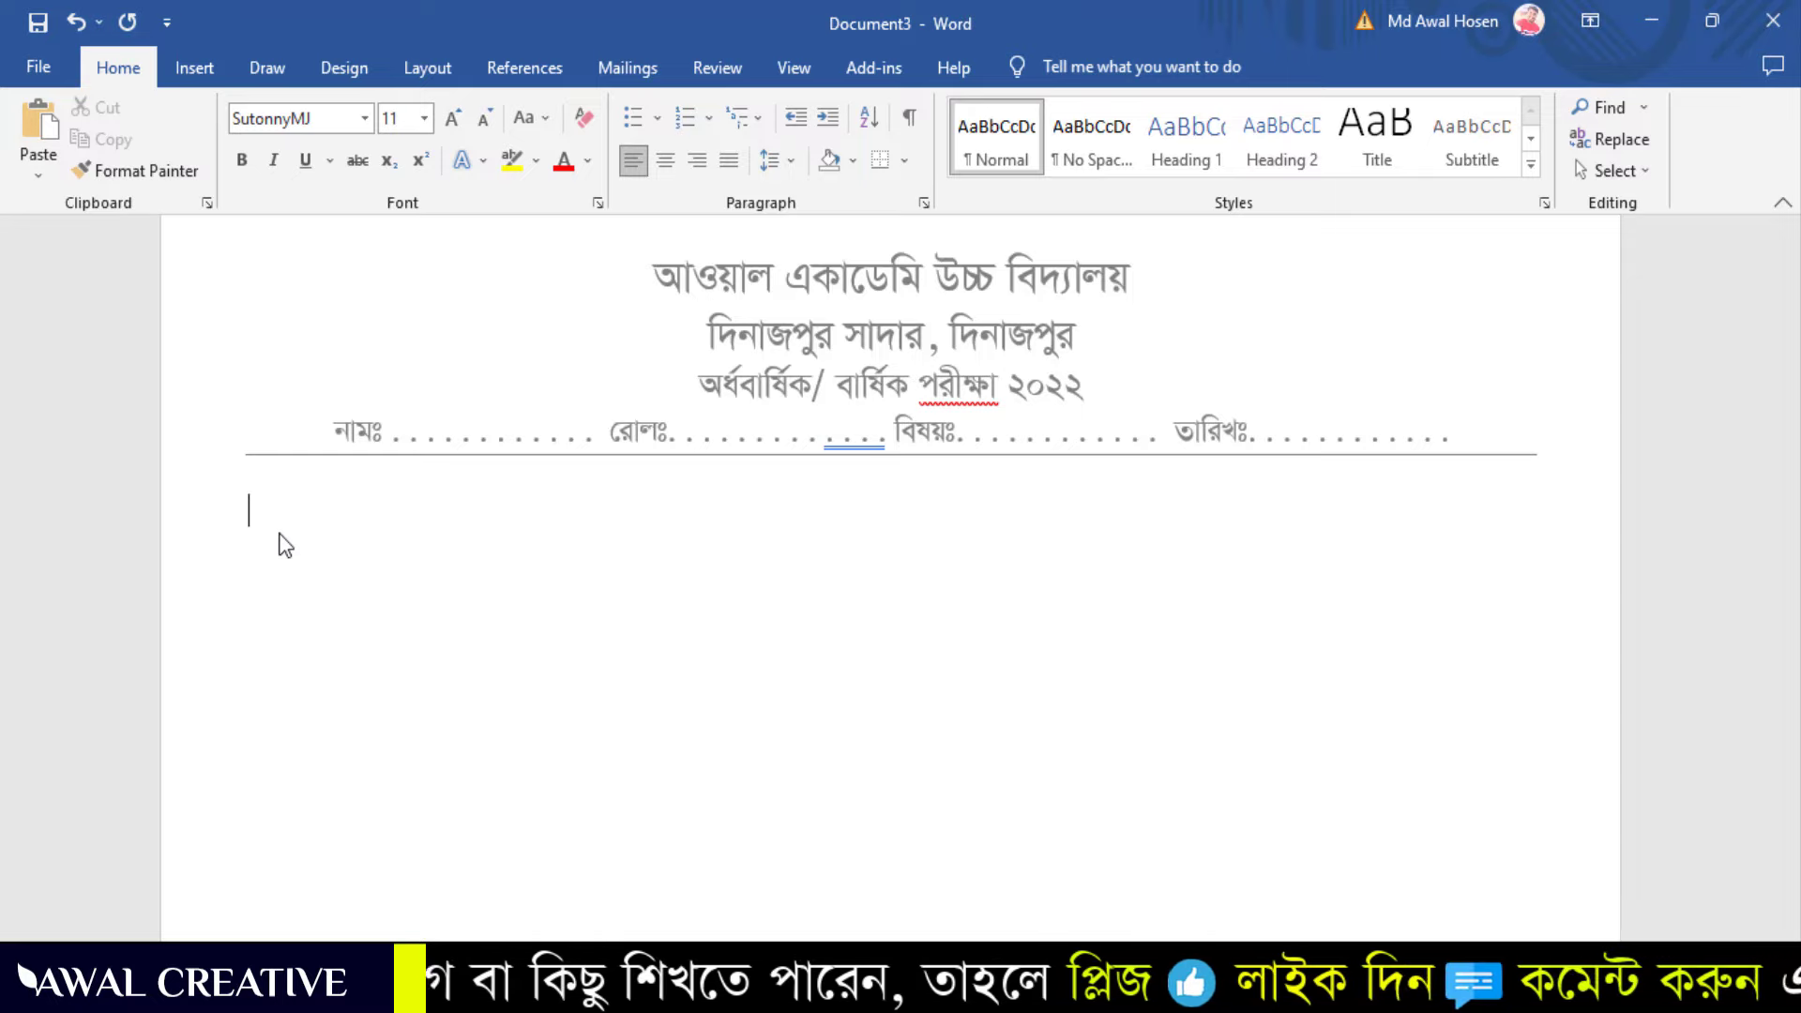
Start a Bengali-numbered list at ১. and type 'বাংলাদেশের জাতীয় পাখির নাম'
click(718, 113)
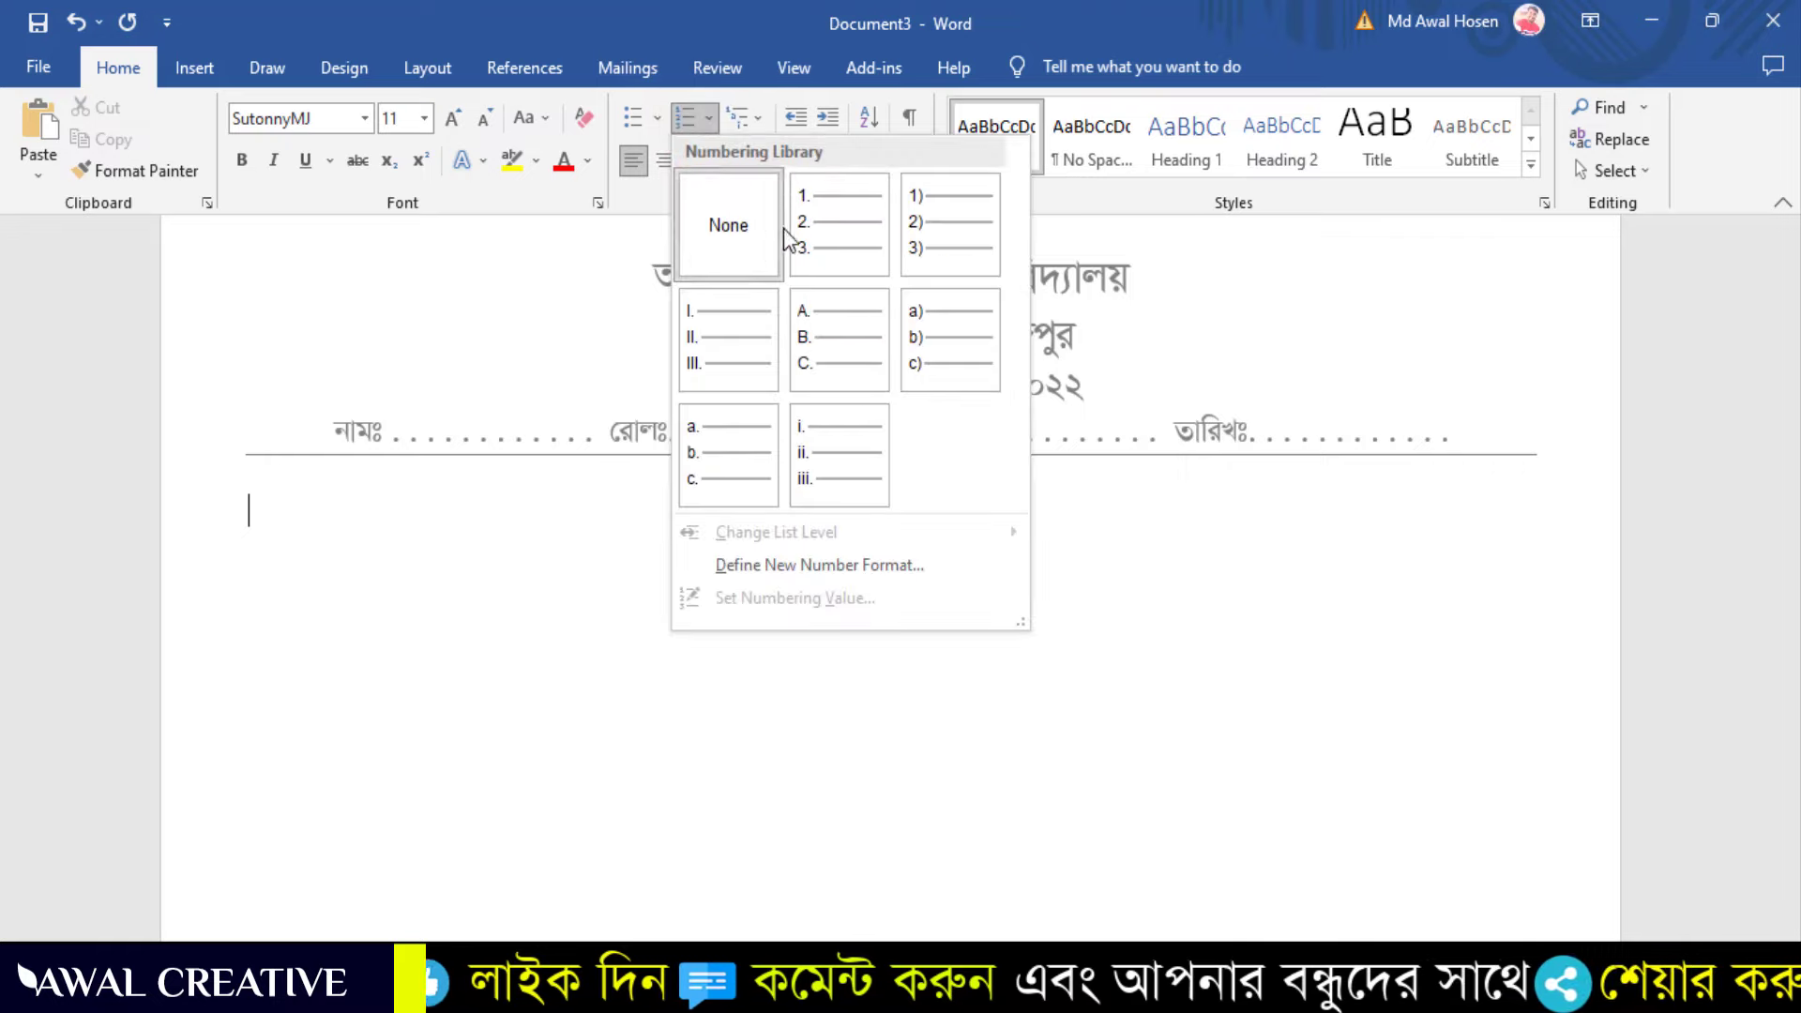
click(853, 216)
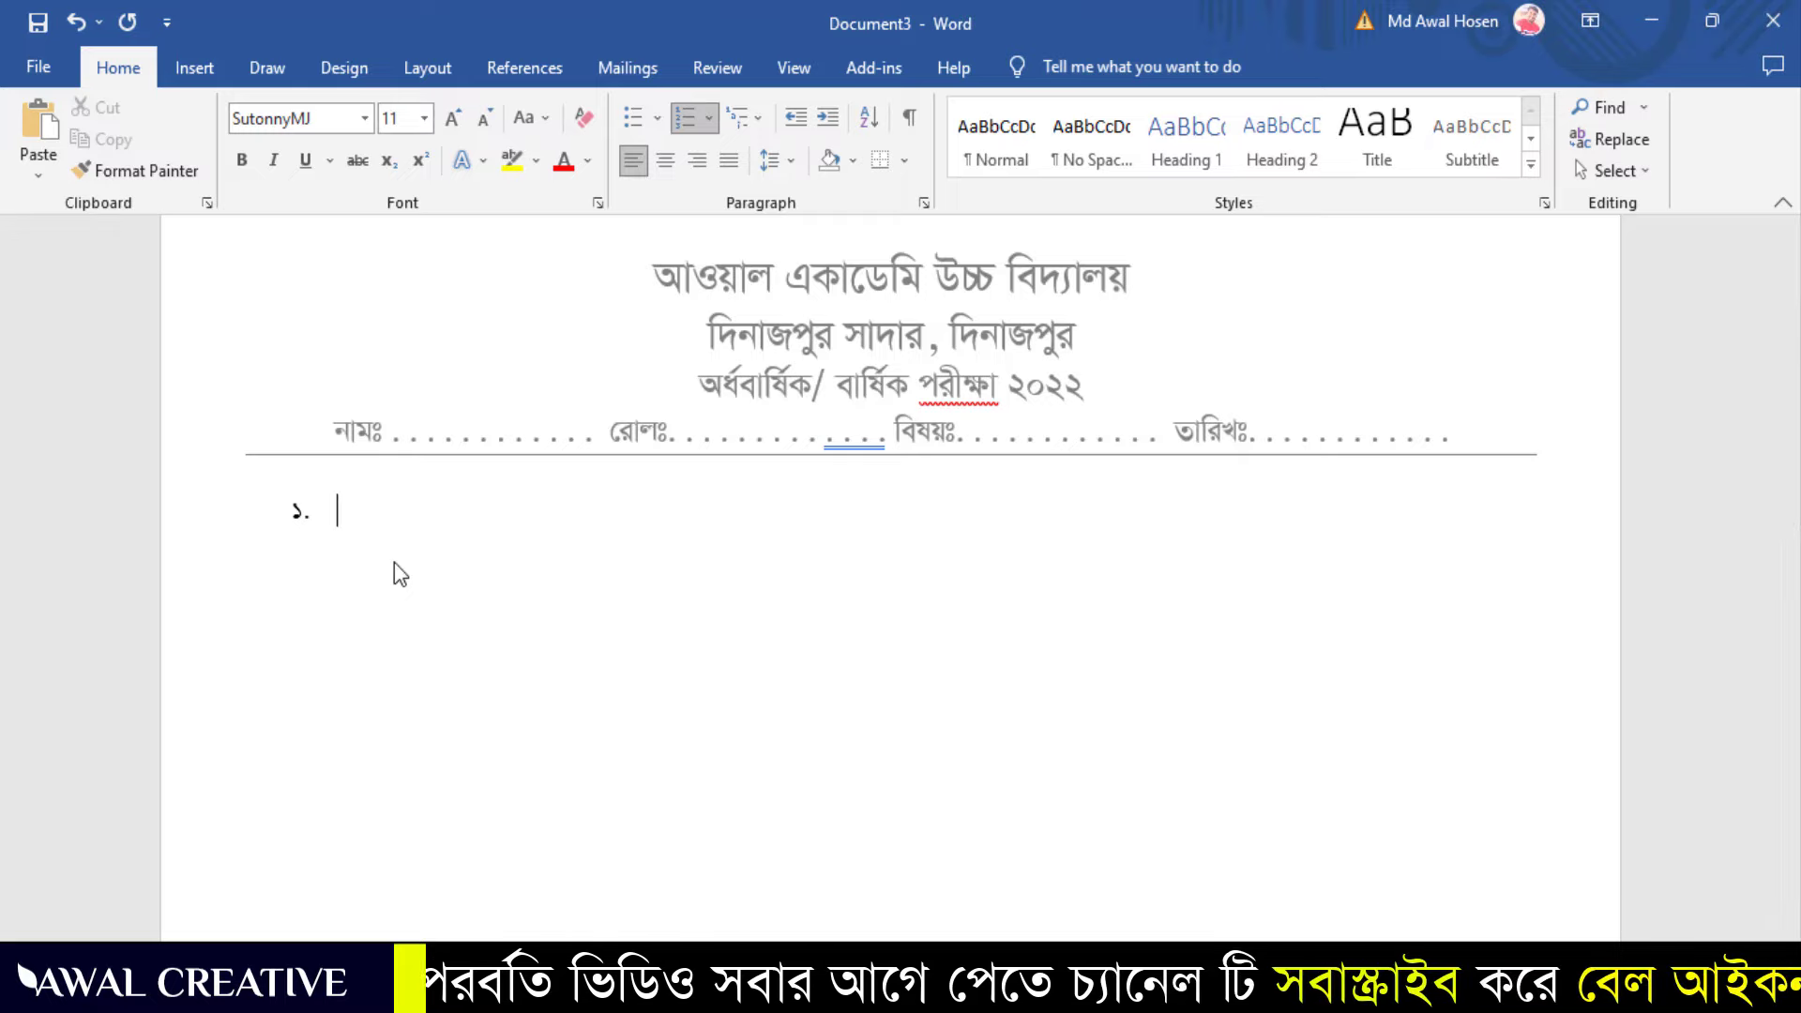
click(407, 512)
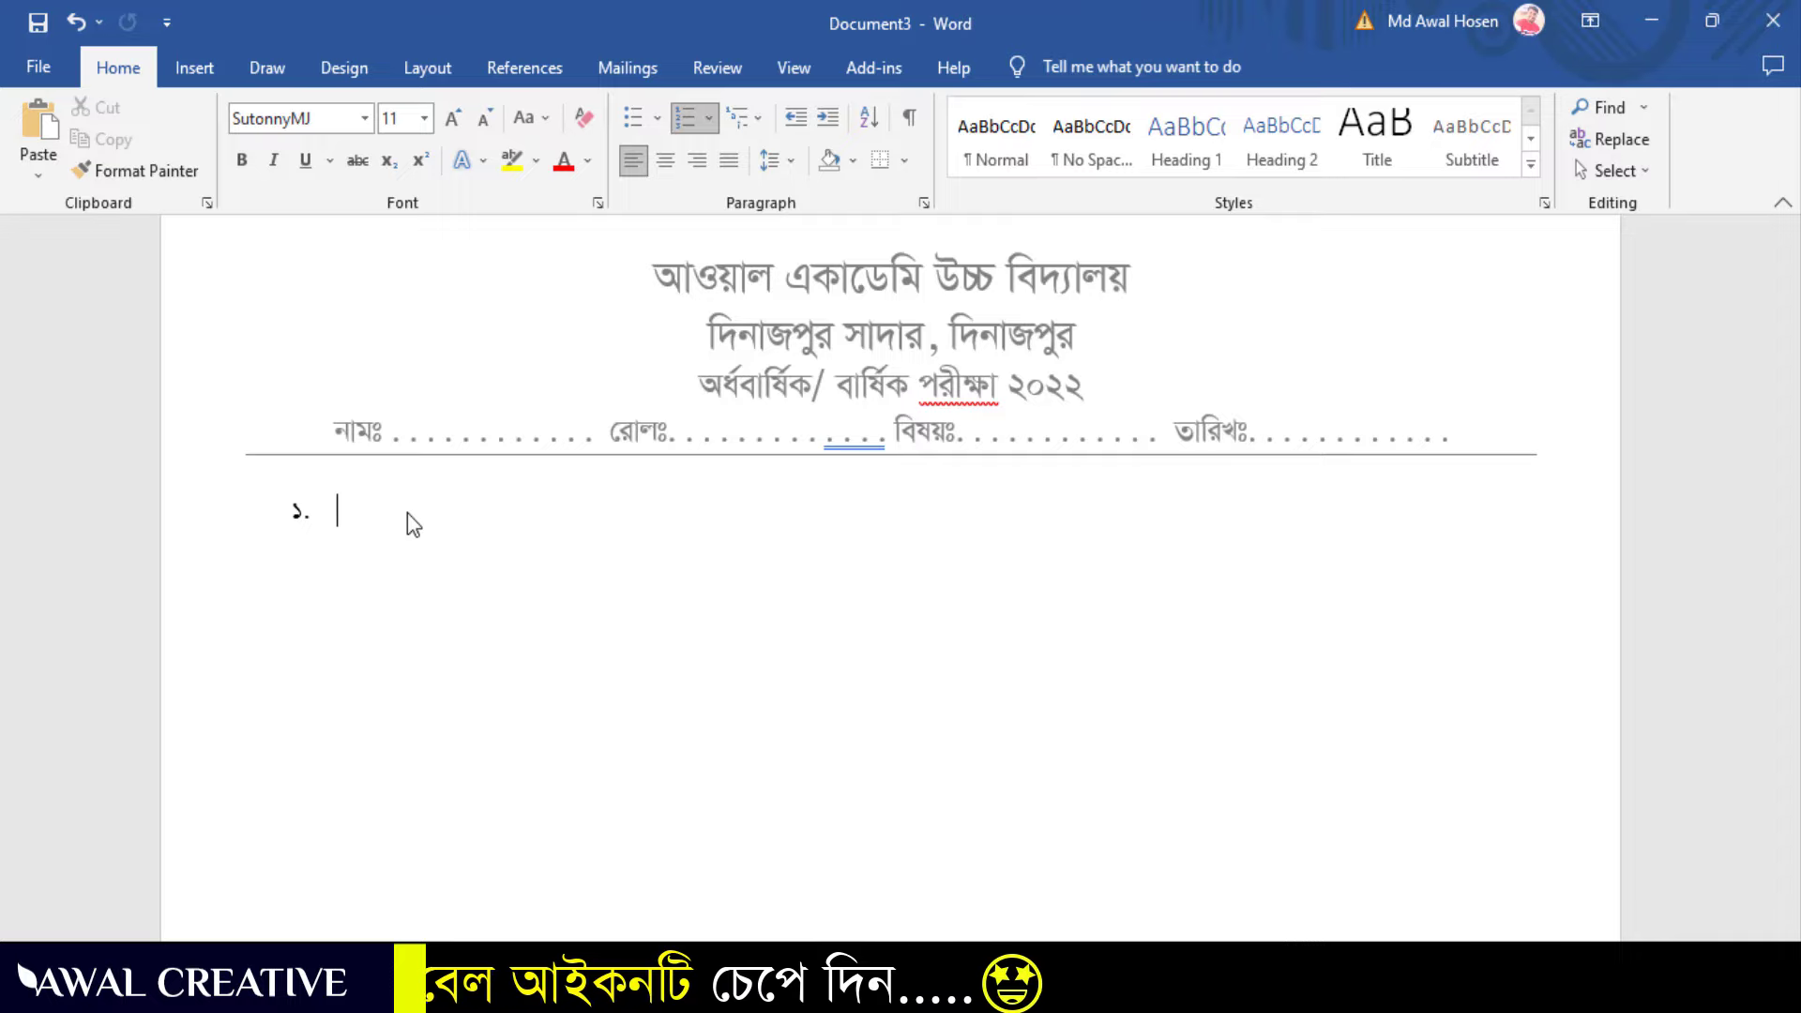
text(বা)
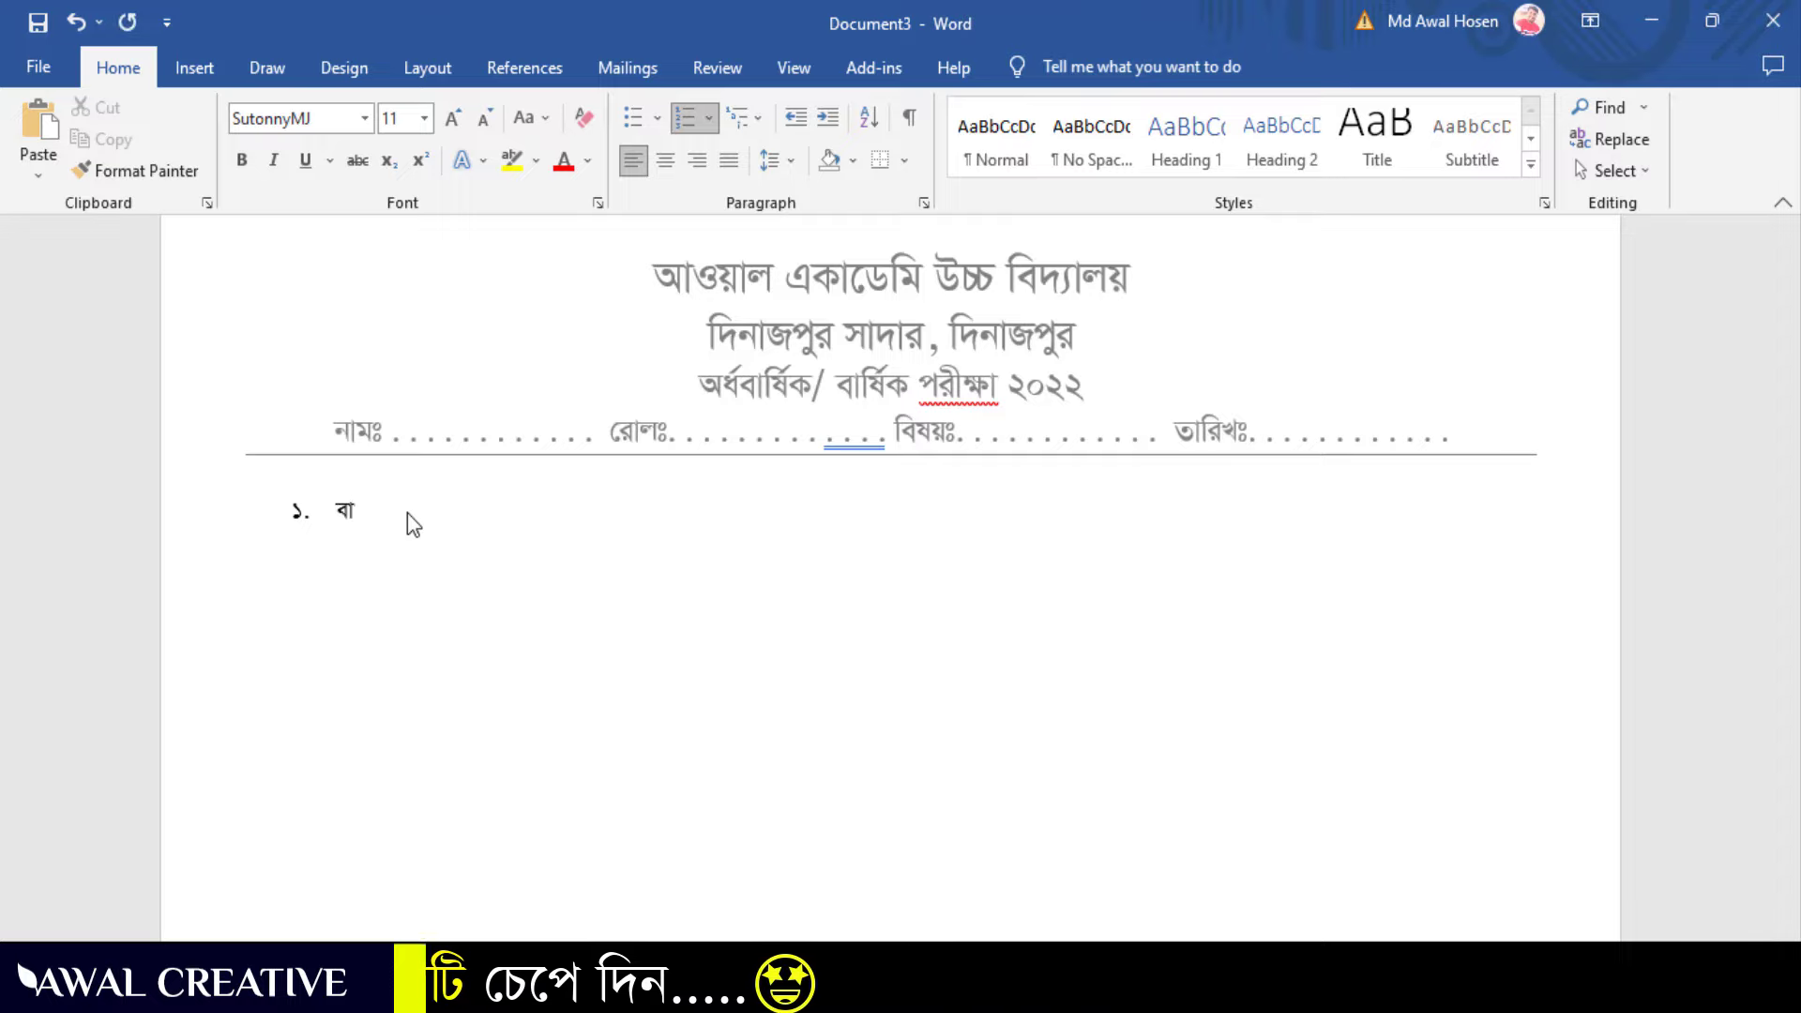
text(ংলাদেশের )
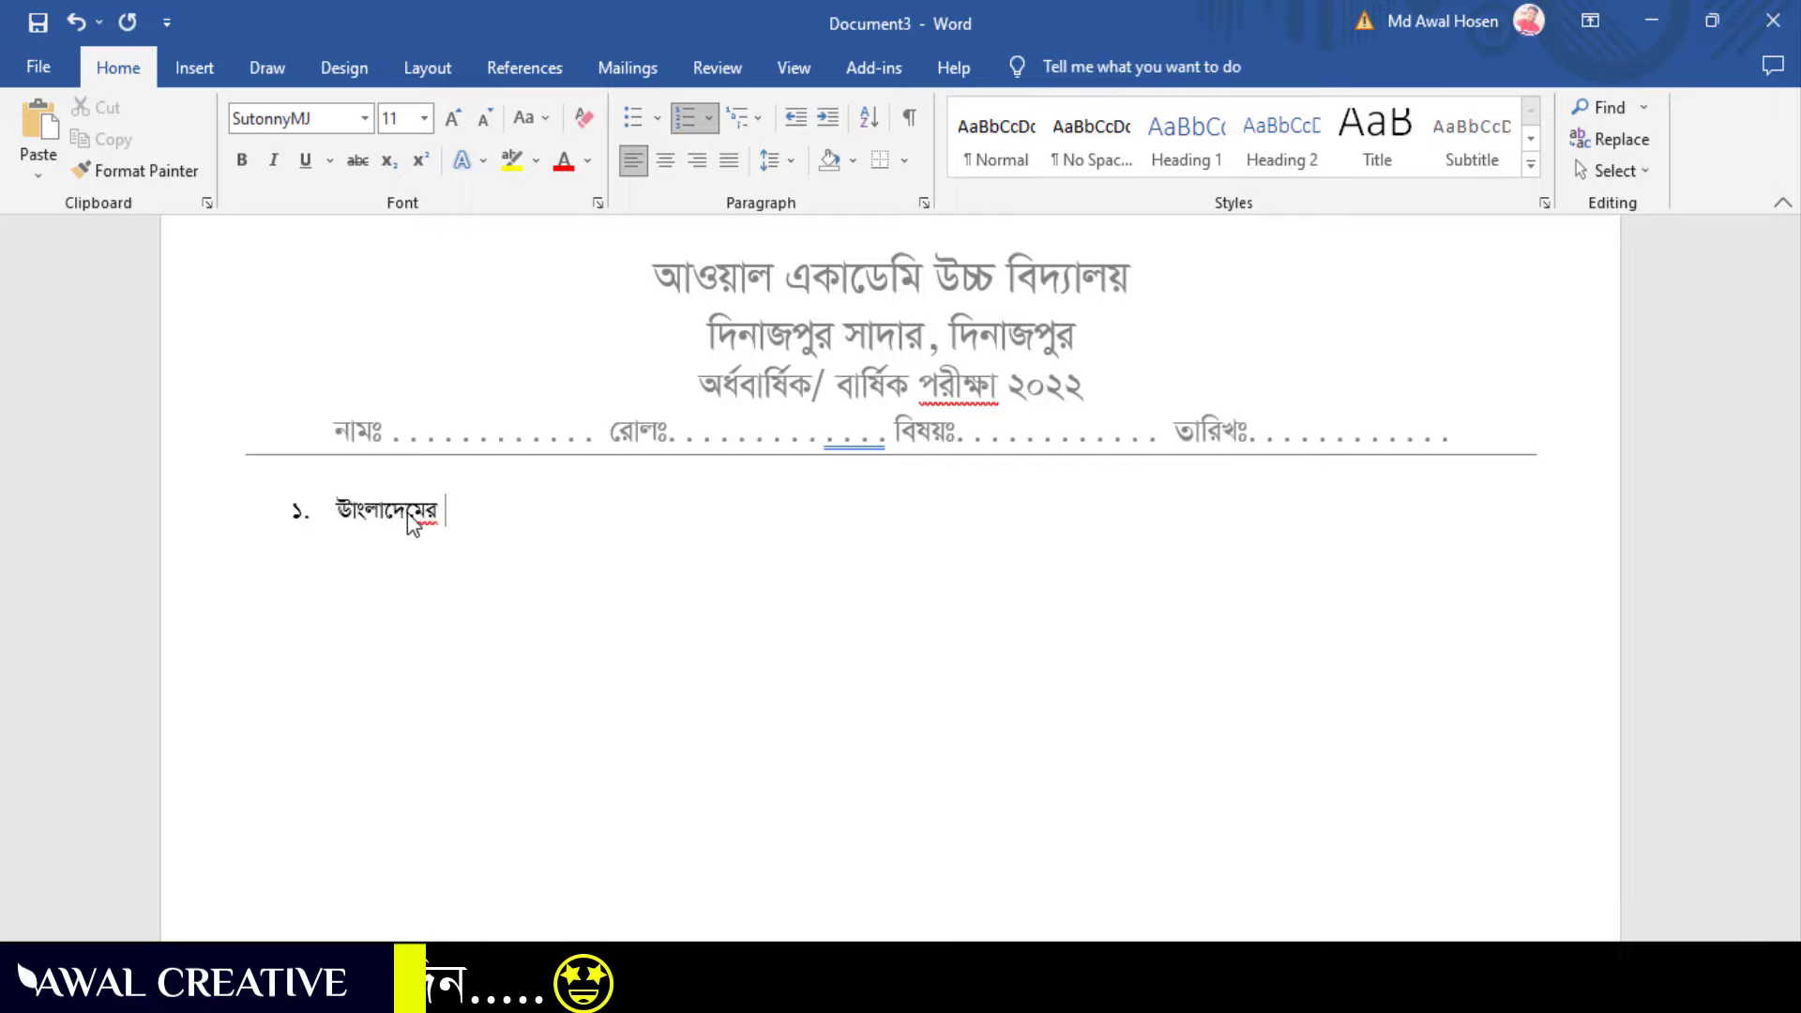
text(জা)
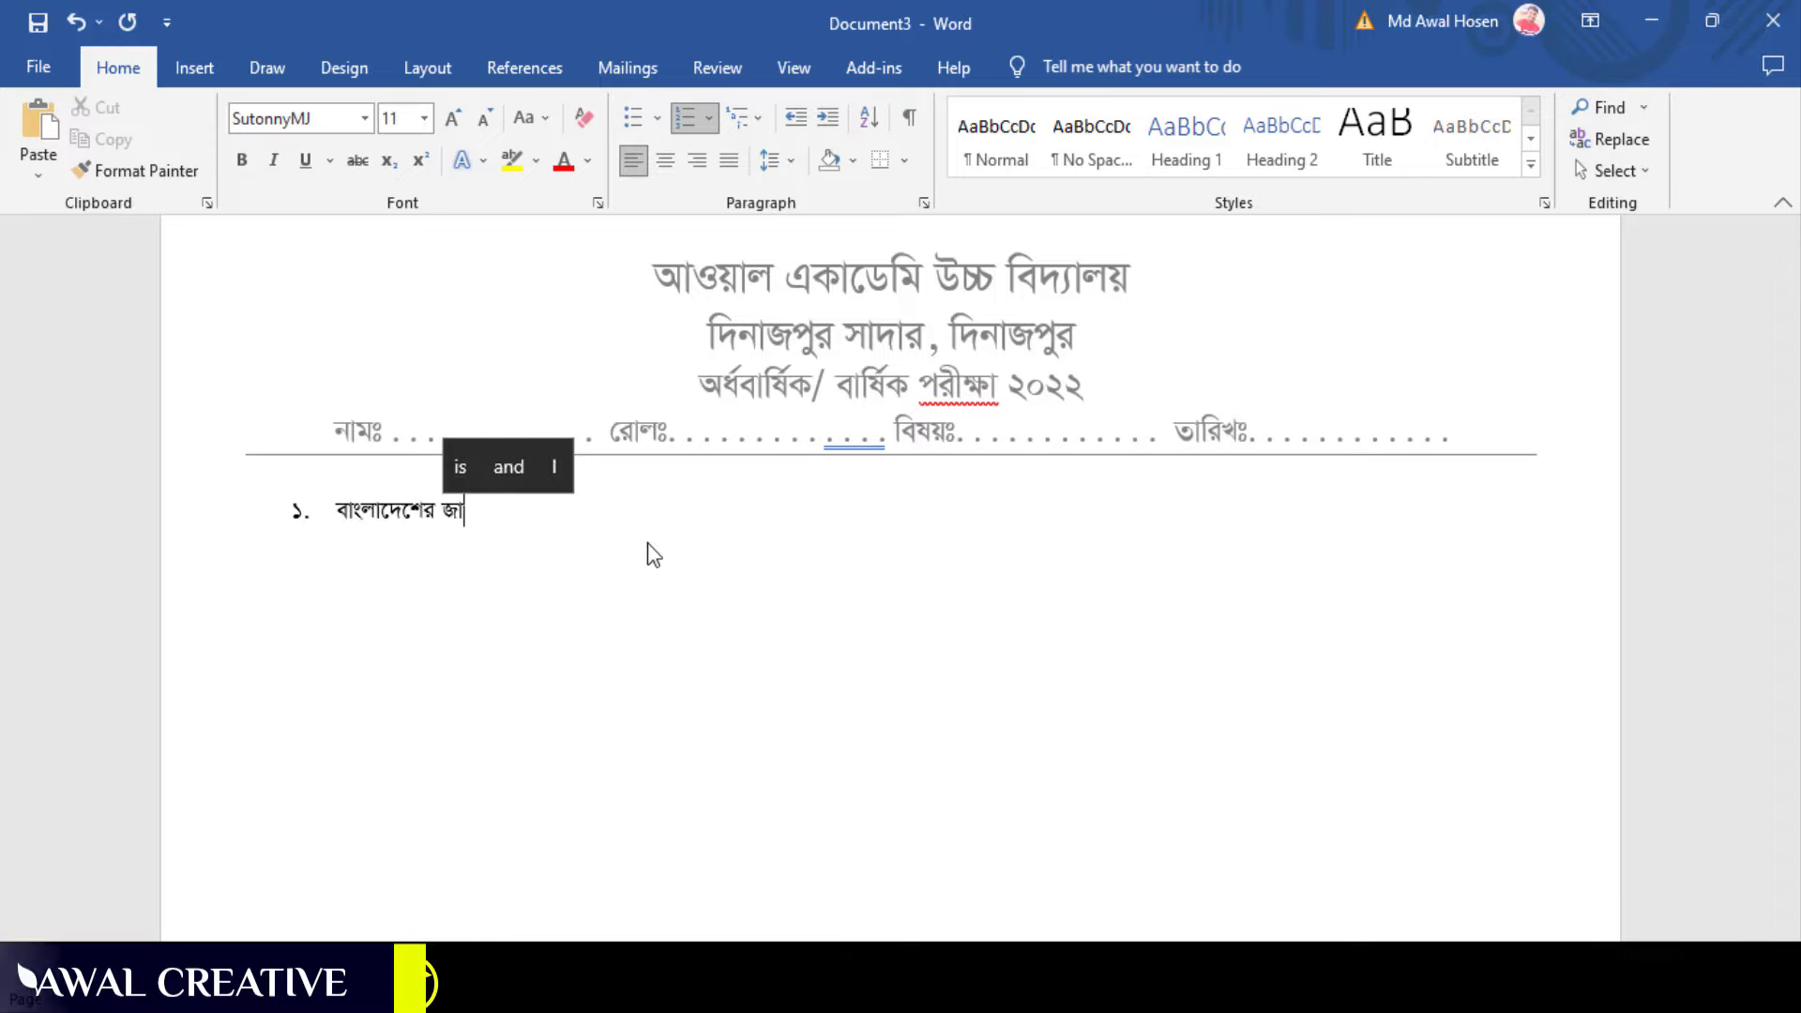
text(তীয় পািখর নাম কী?)
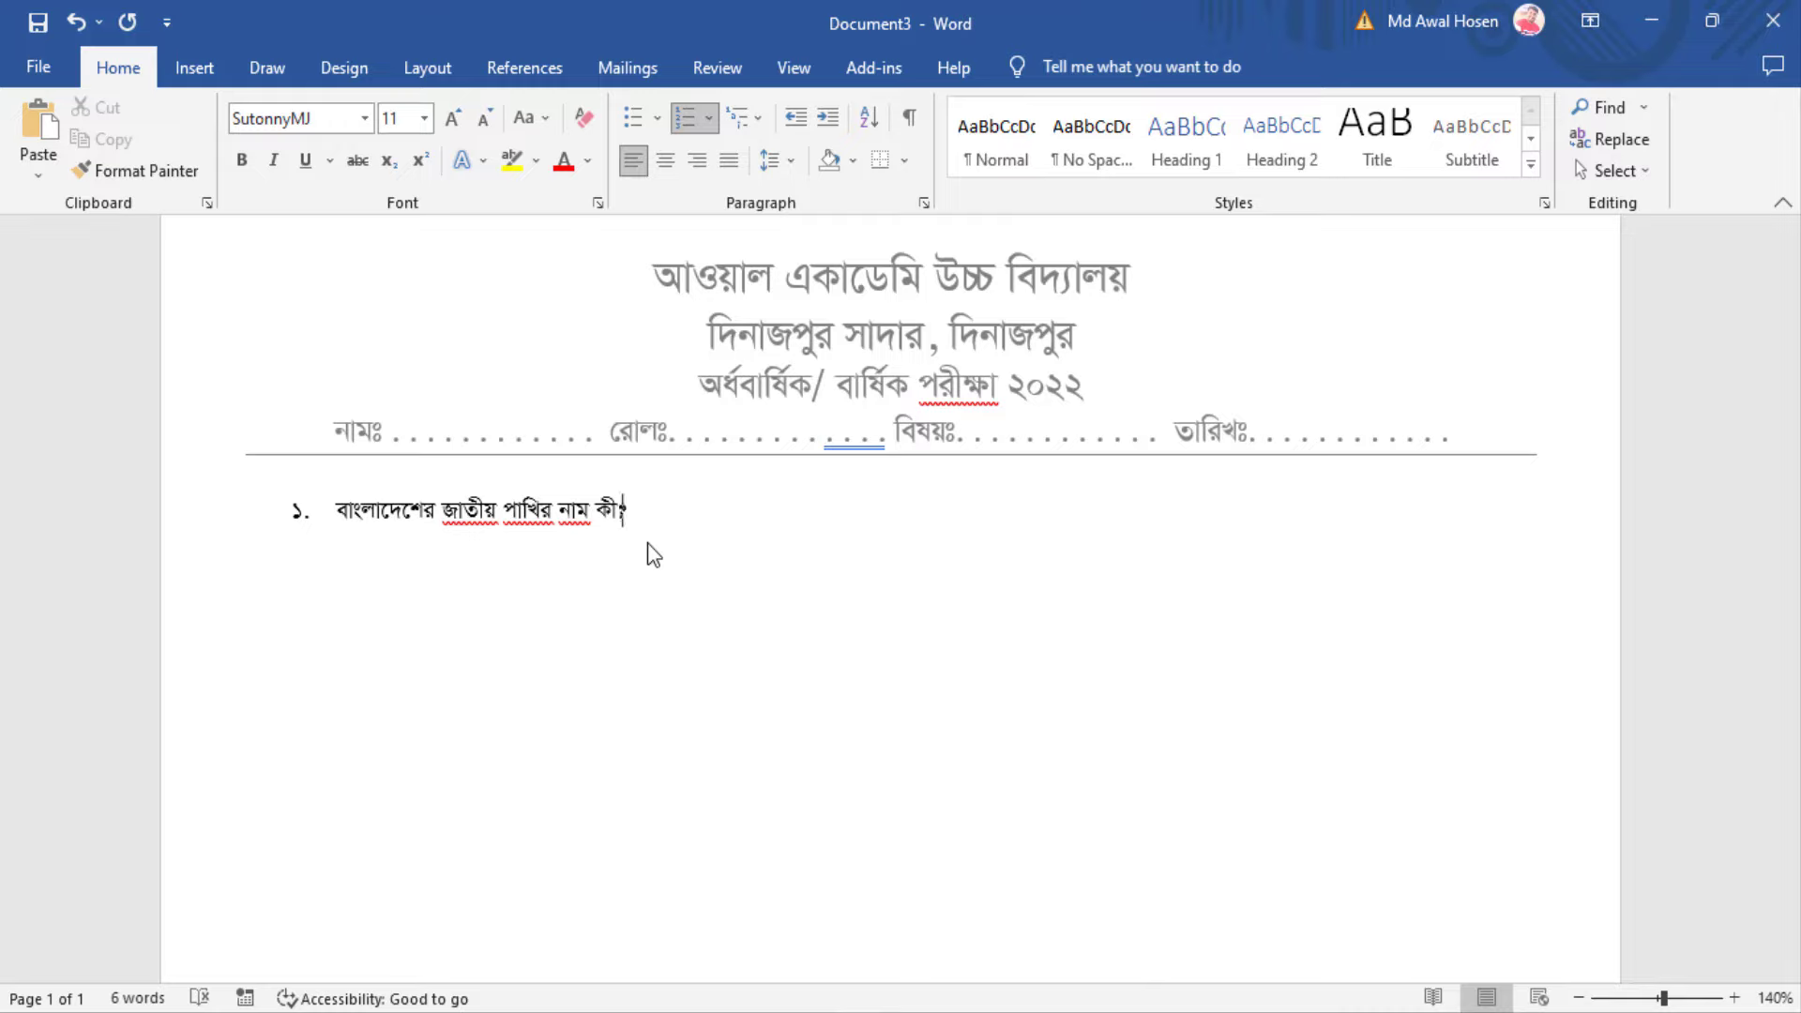
Add unnumbered option labels ক and খ on one line, গ and ঘ on the next
key(Return)
key(BackSpace)
text(ক)
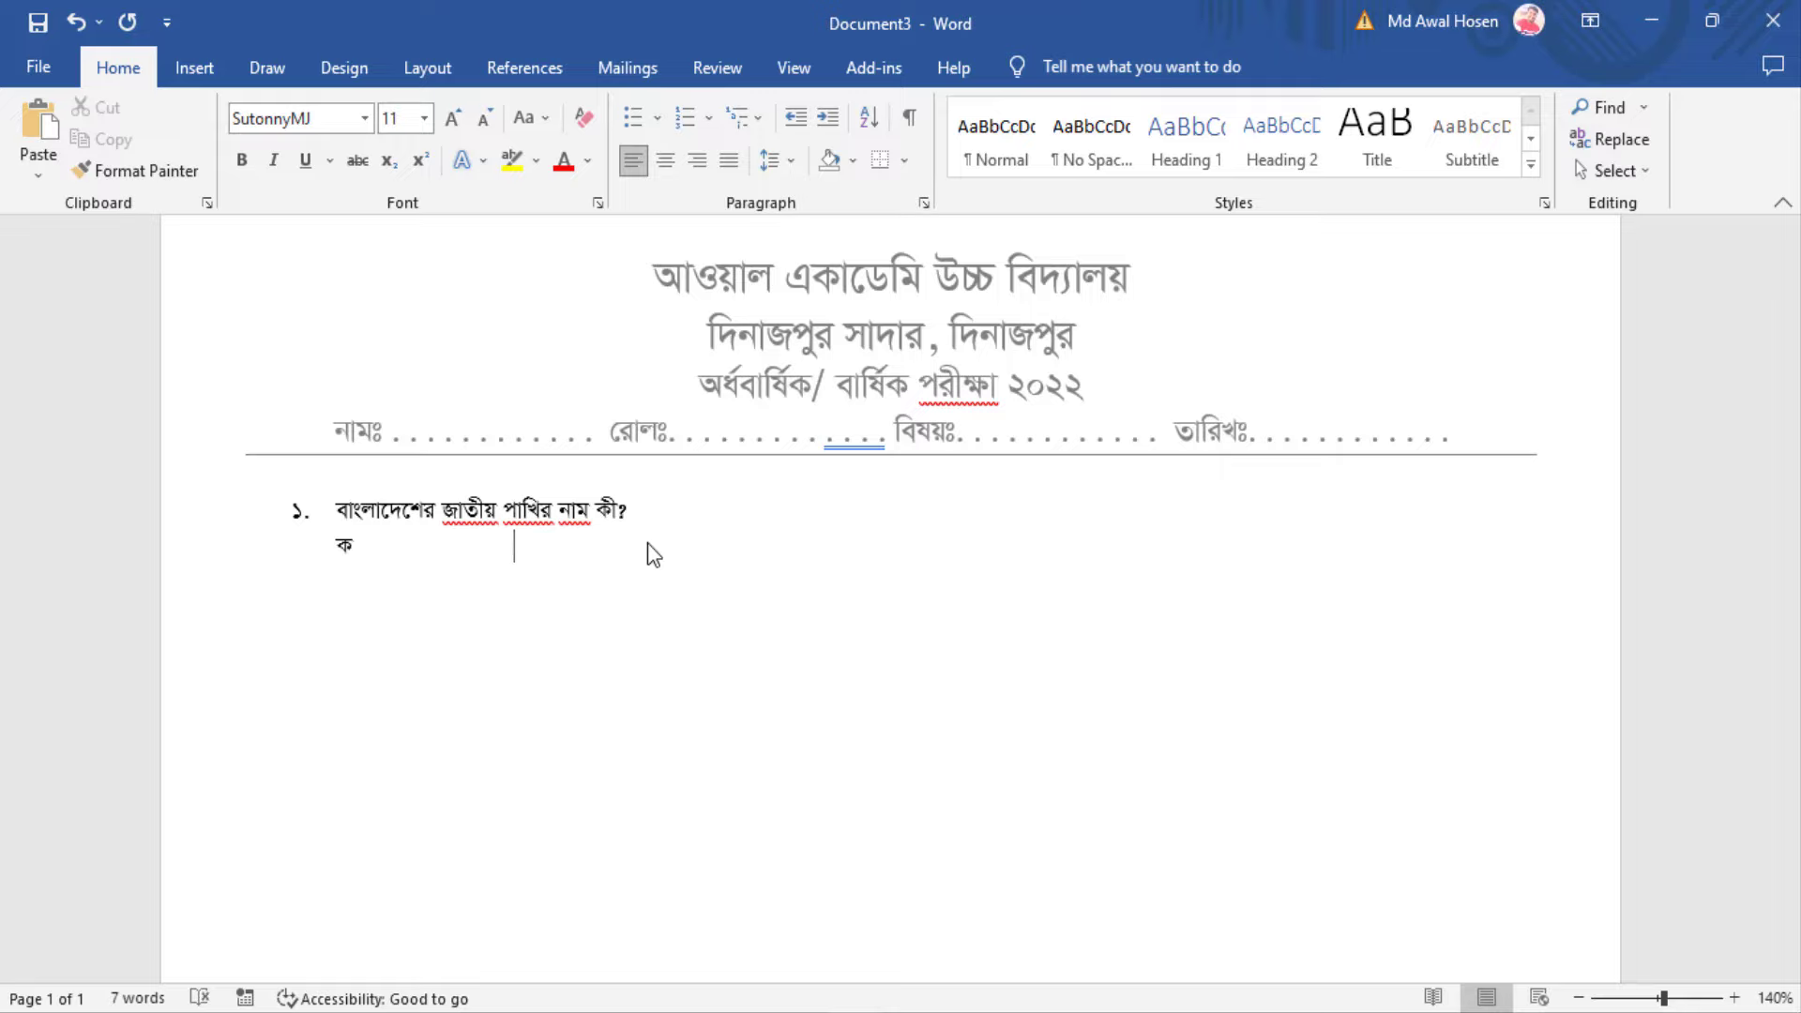
text(                             খ)
key(Return)
text(গ)
key(Tab)
key(Tab)
key(Tab)
text(ঘ)
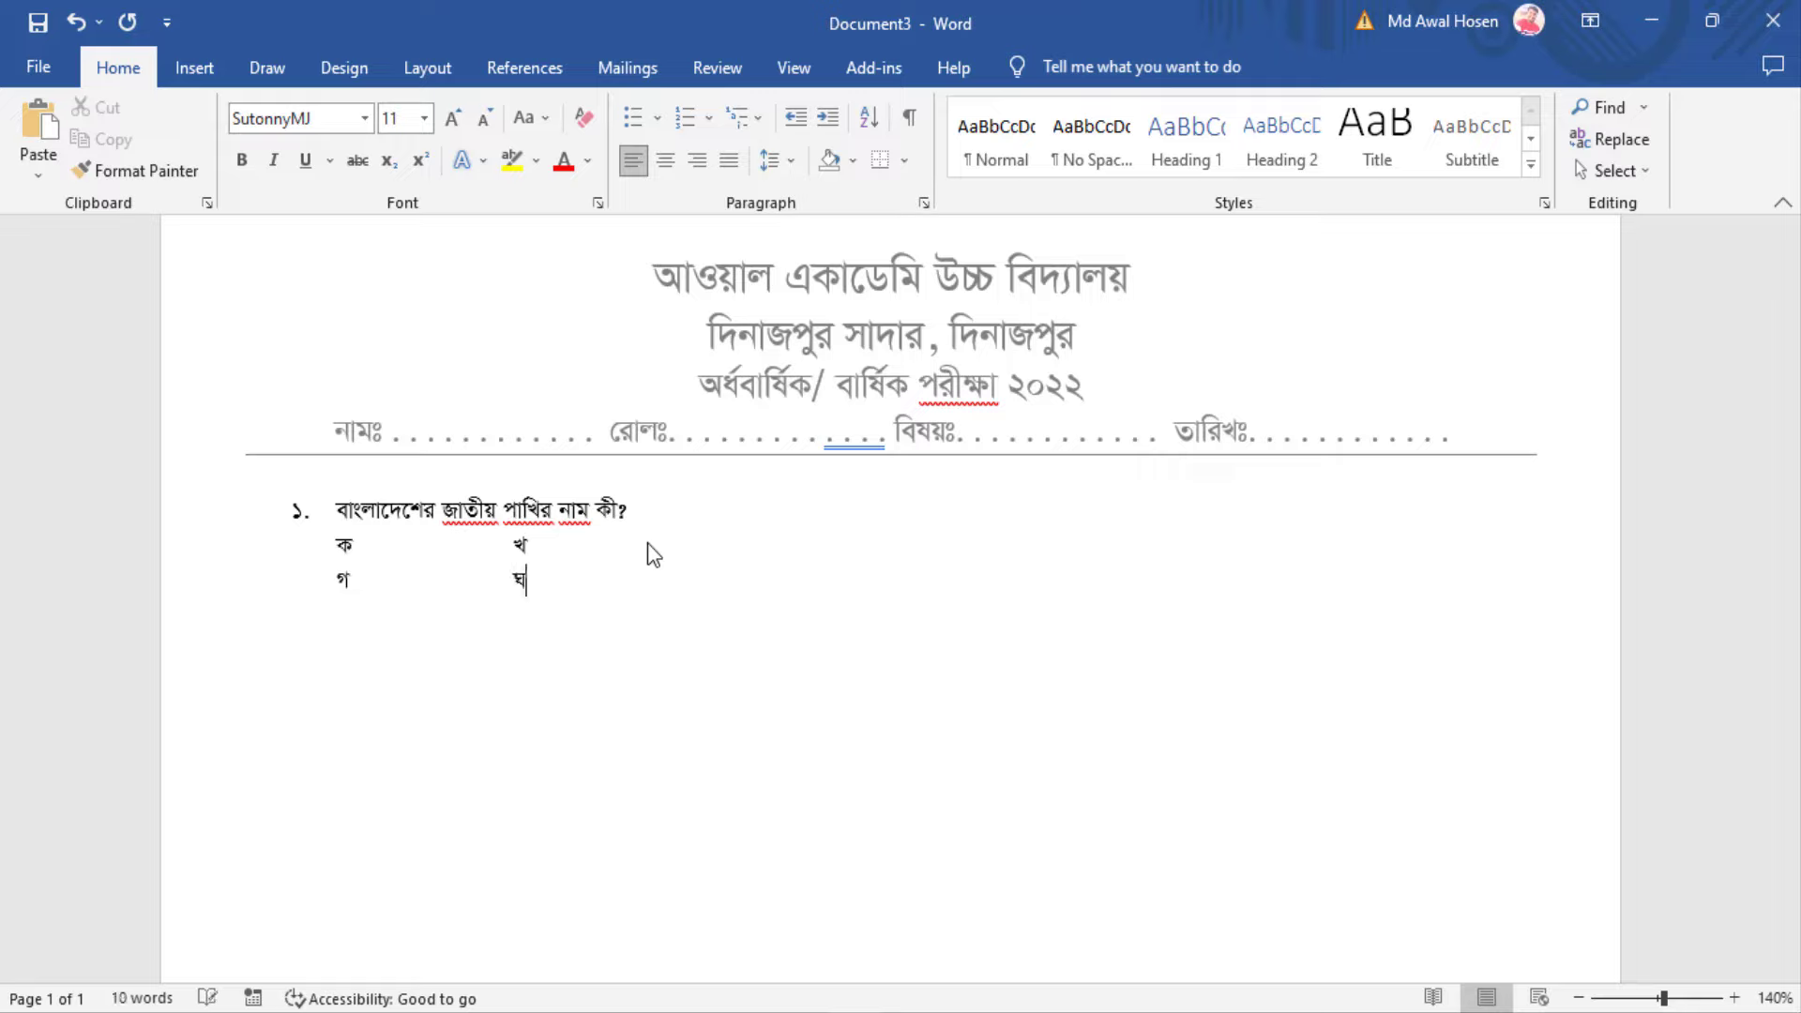
Add dots after the option labels, then remove the dots after ক and গ
click(364, 539)
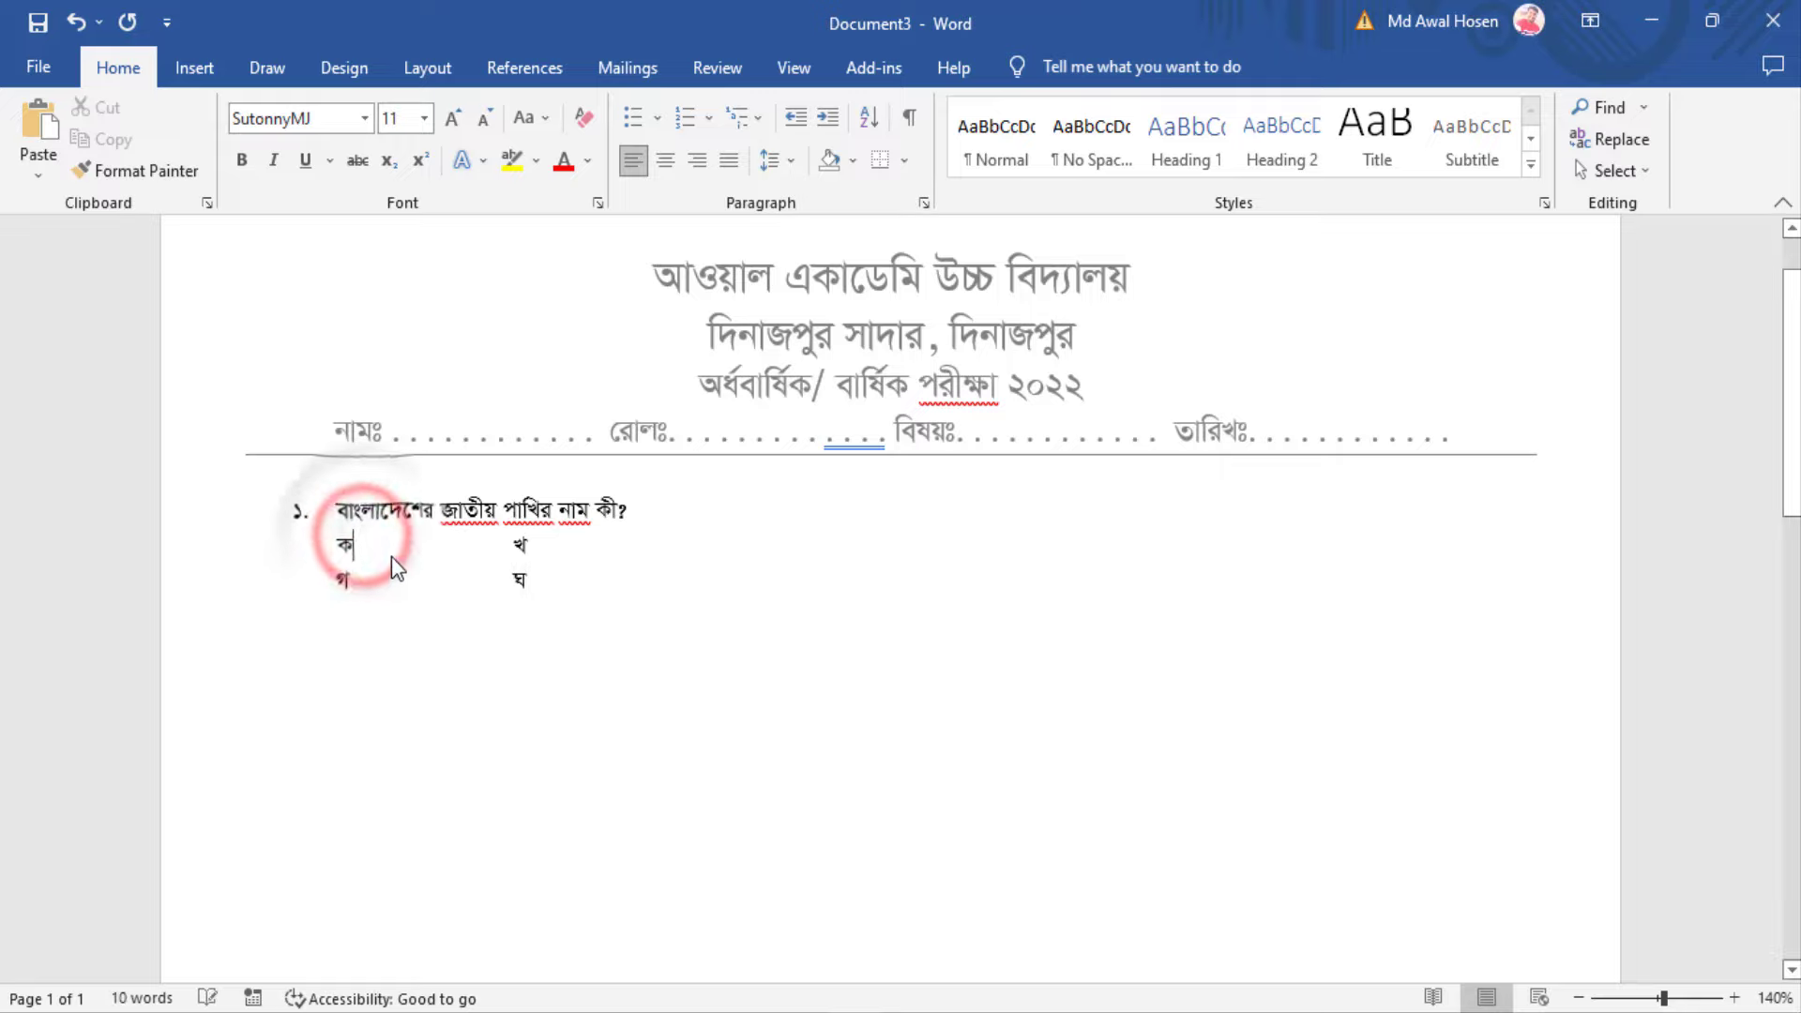
text(.)
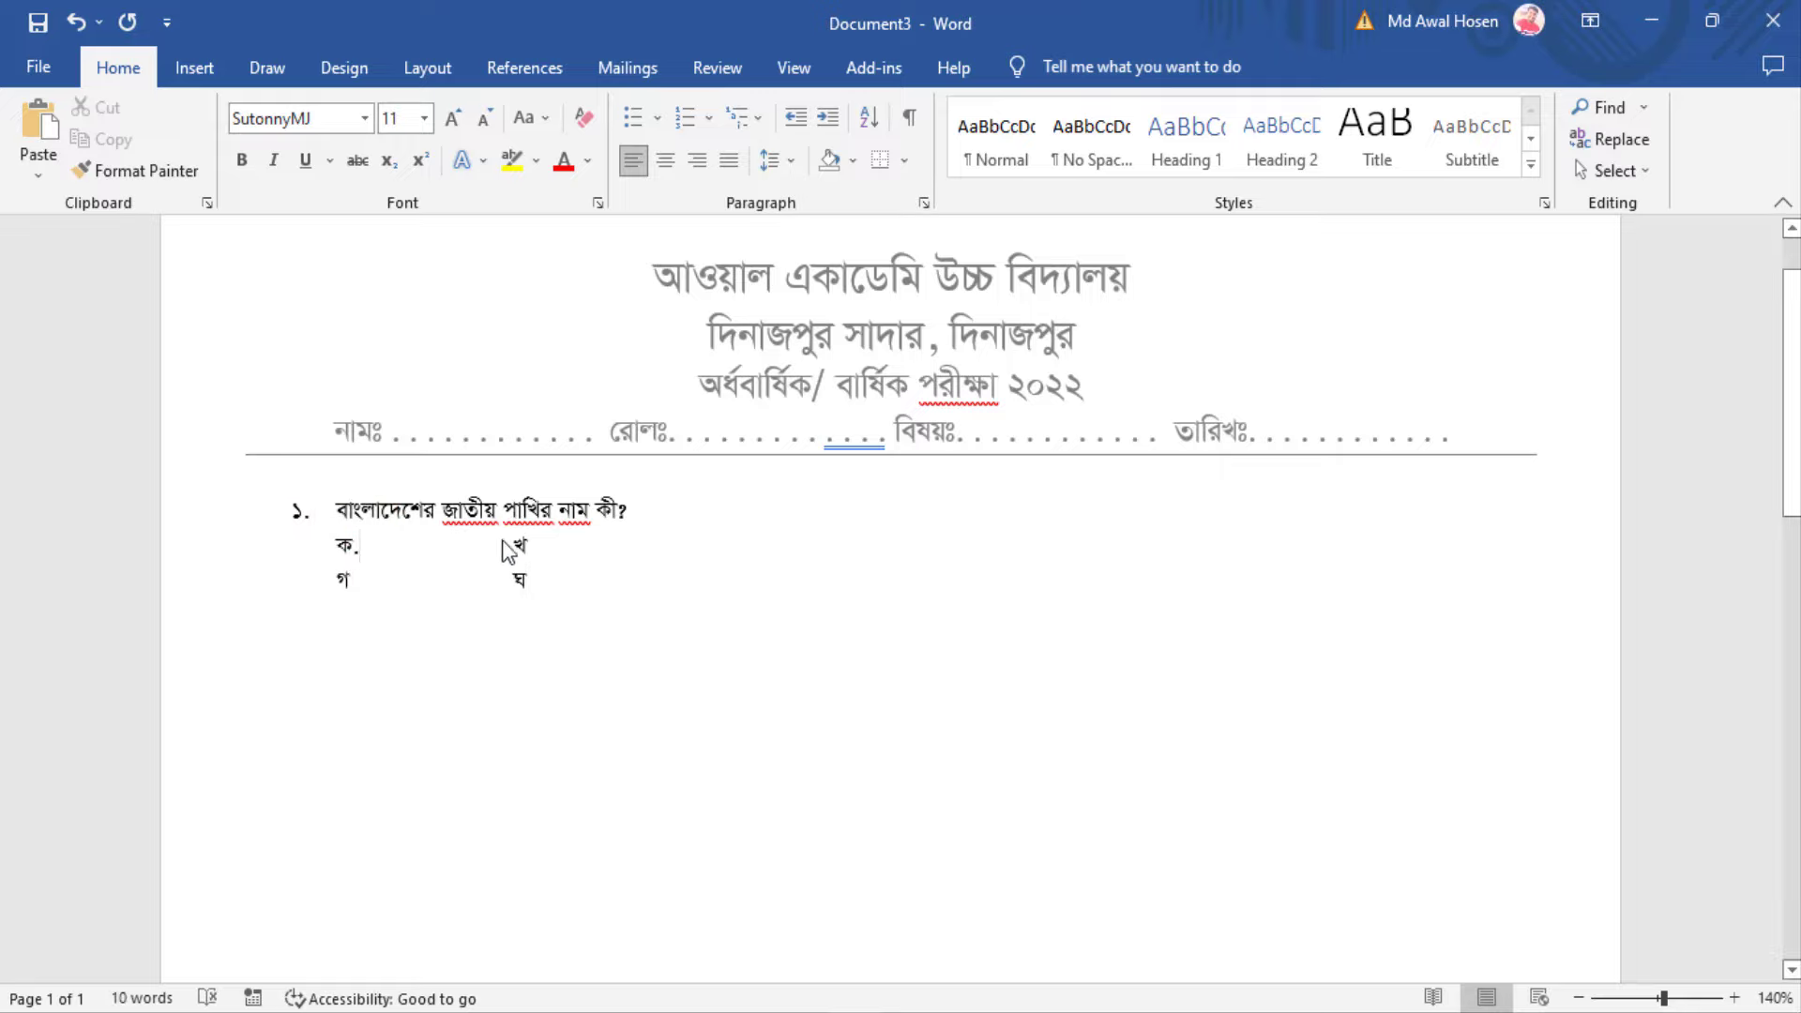
click(538, 544)
text(.)
click(366, 581)
text(.)
click(539, 584)
text(.)
click(385, 551)
key(BackSpace)
click(390, 590)
key(BackSpace)
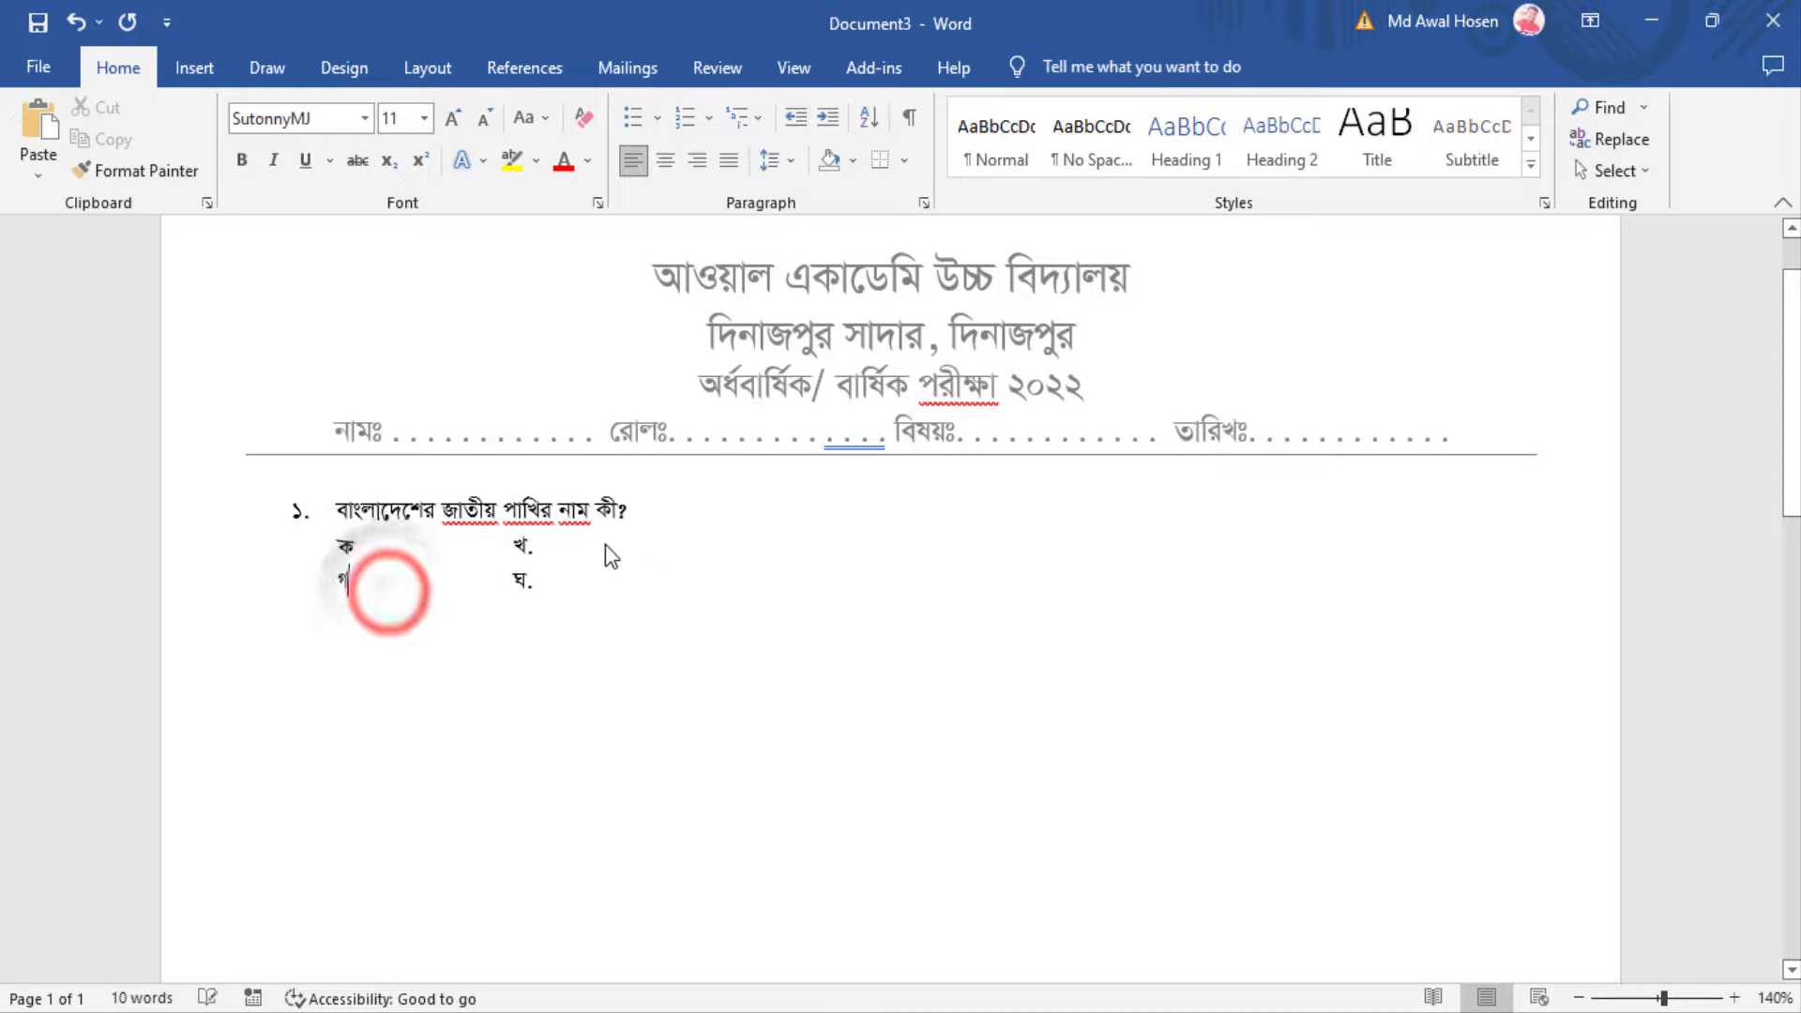
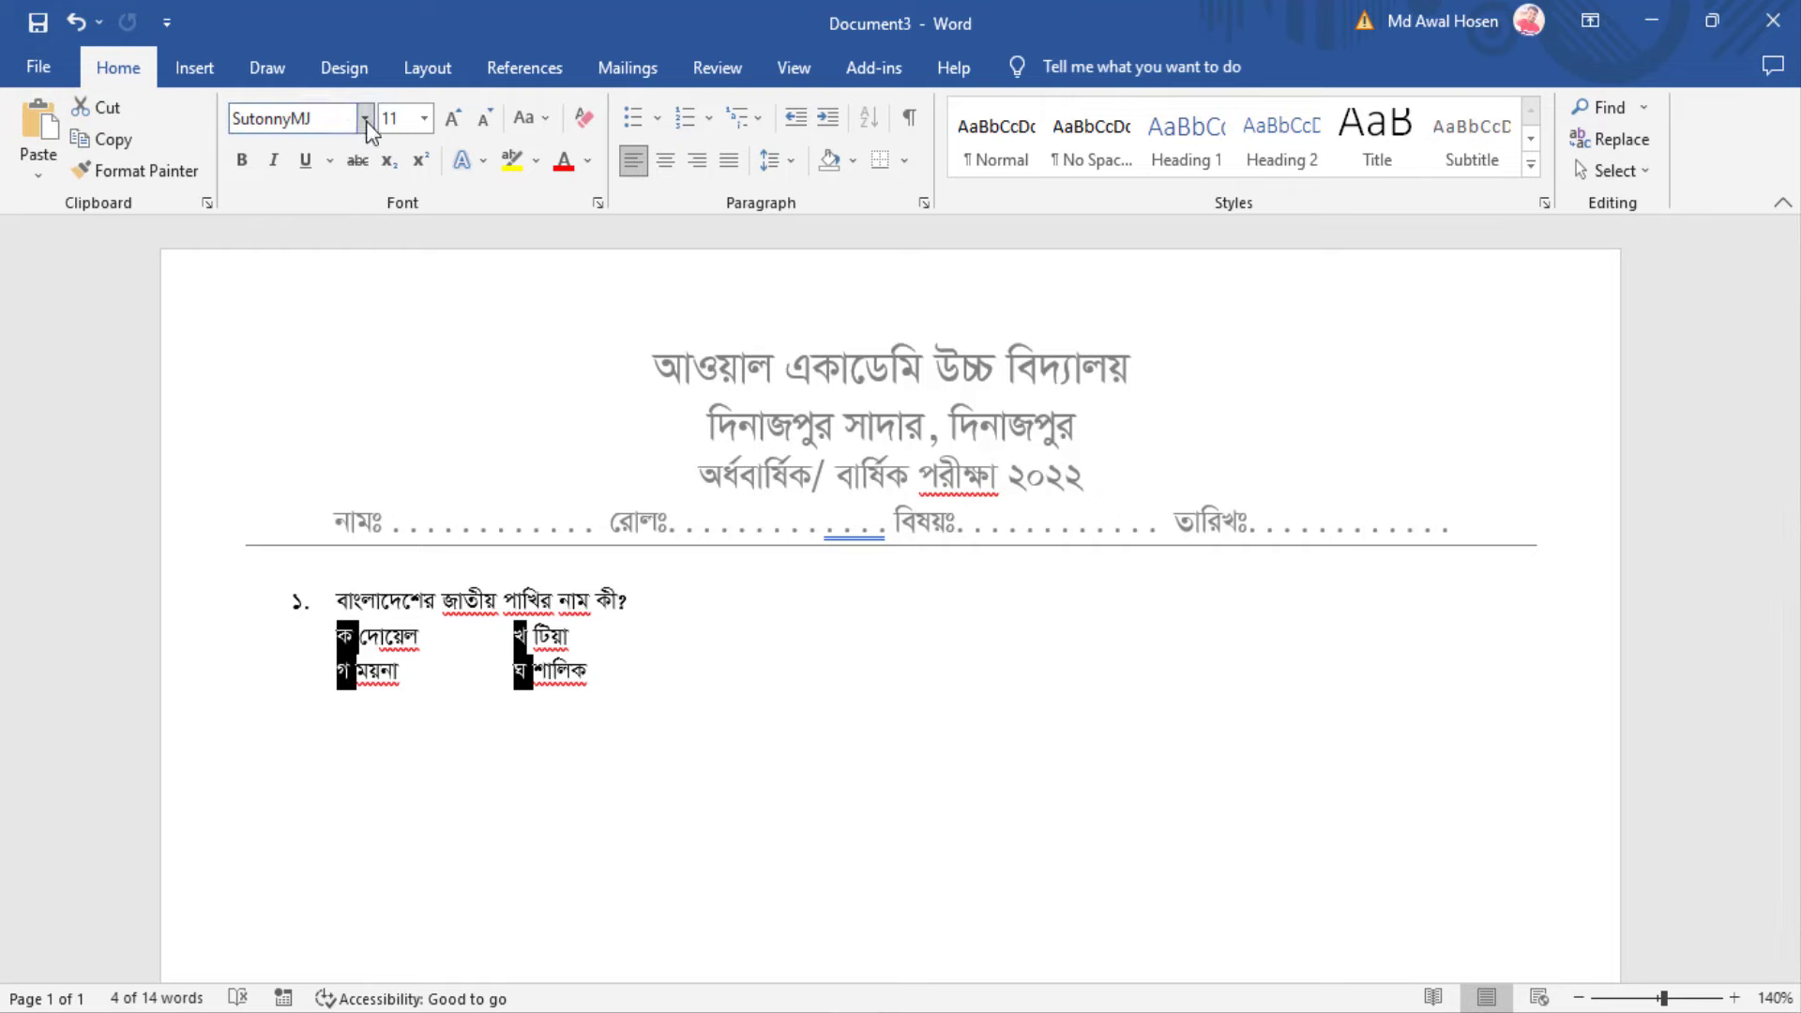
Apply the NesarulOMR font to the option letters and delete the extra space before খ
click(366, 121)
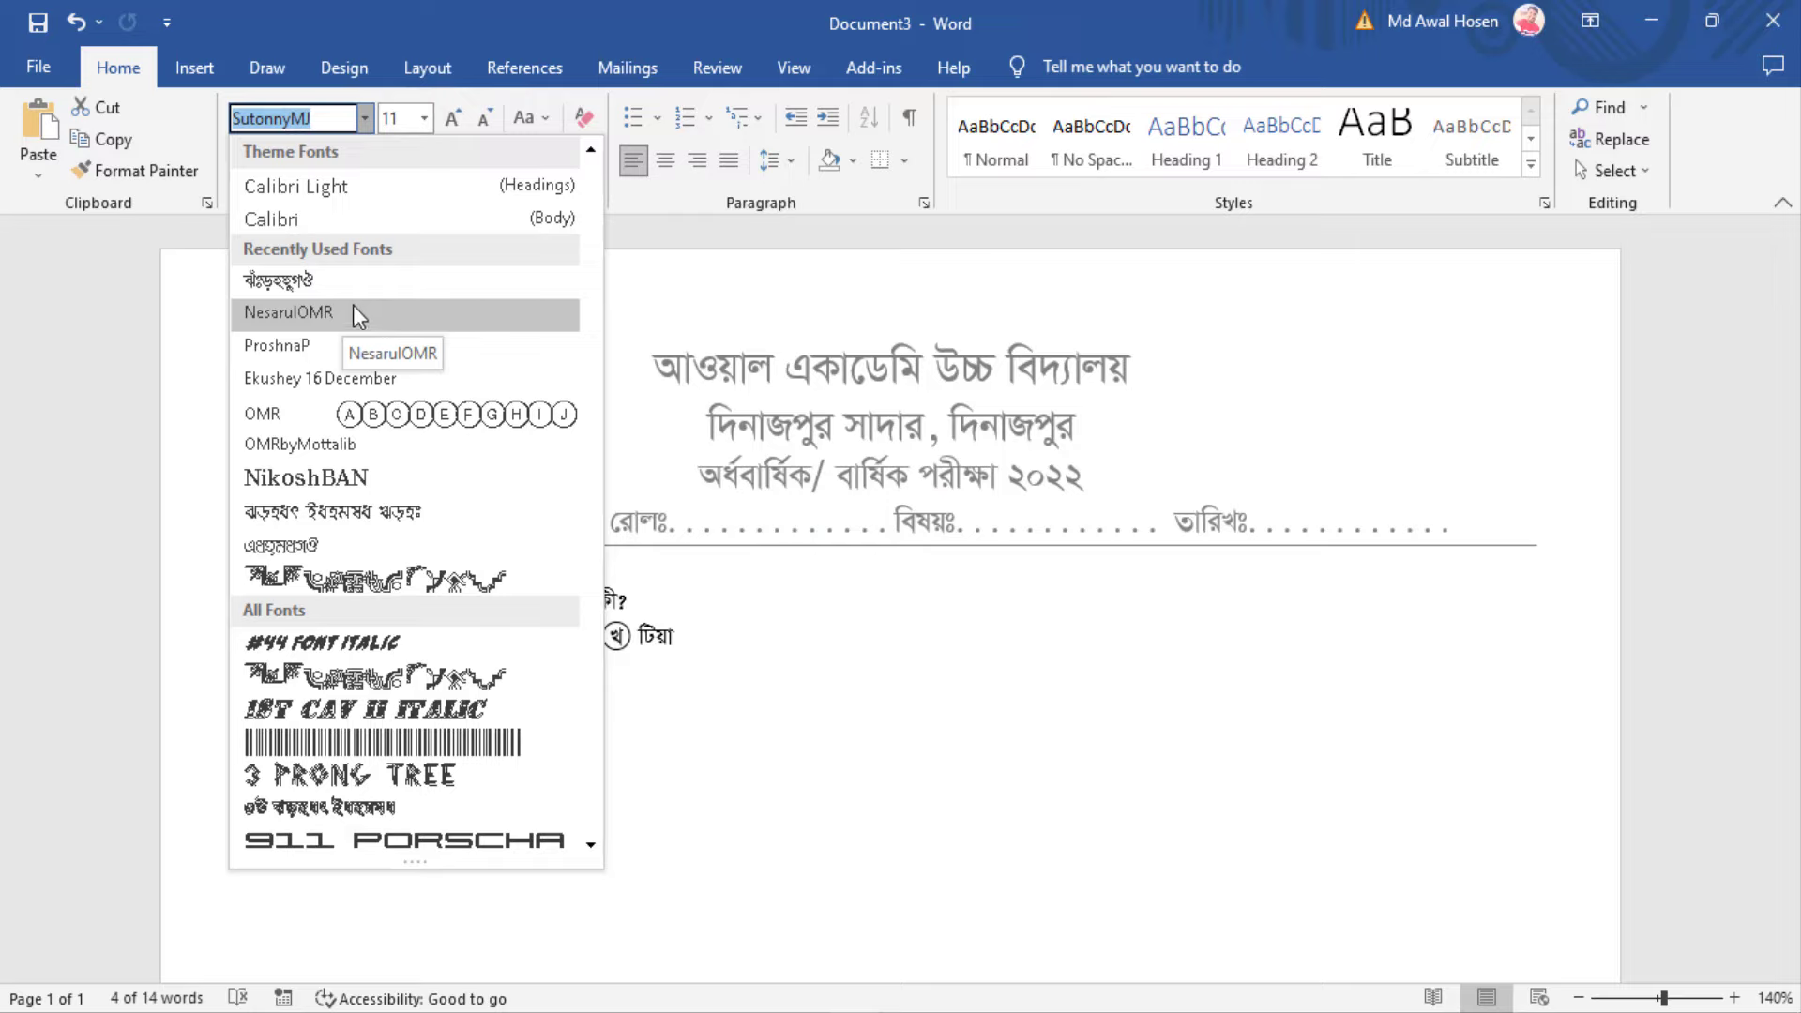
click(281, 311)
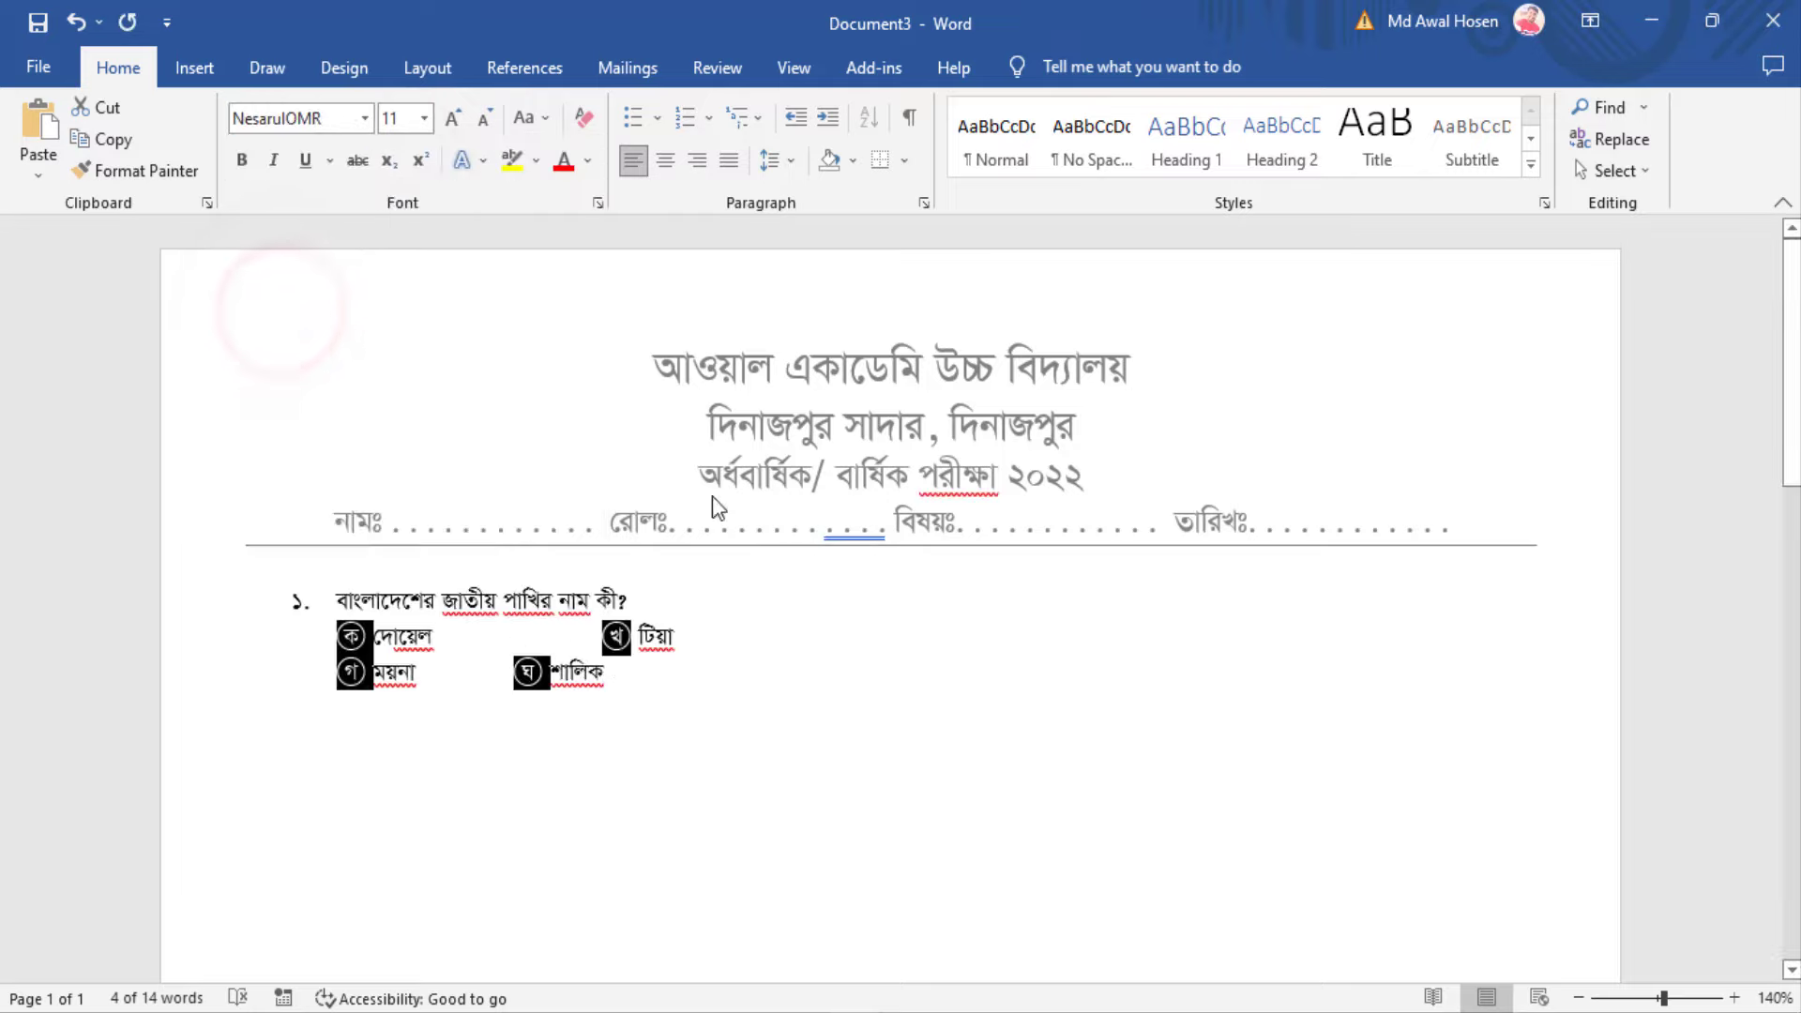
click(603, 636)
key(BackSpace)
key(BackSpace)
key(BackSpace)
key(BackSpace)
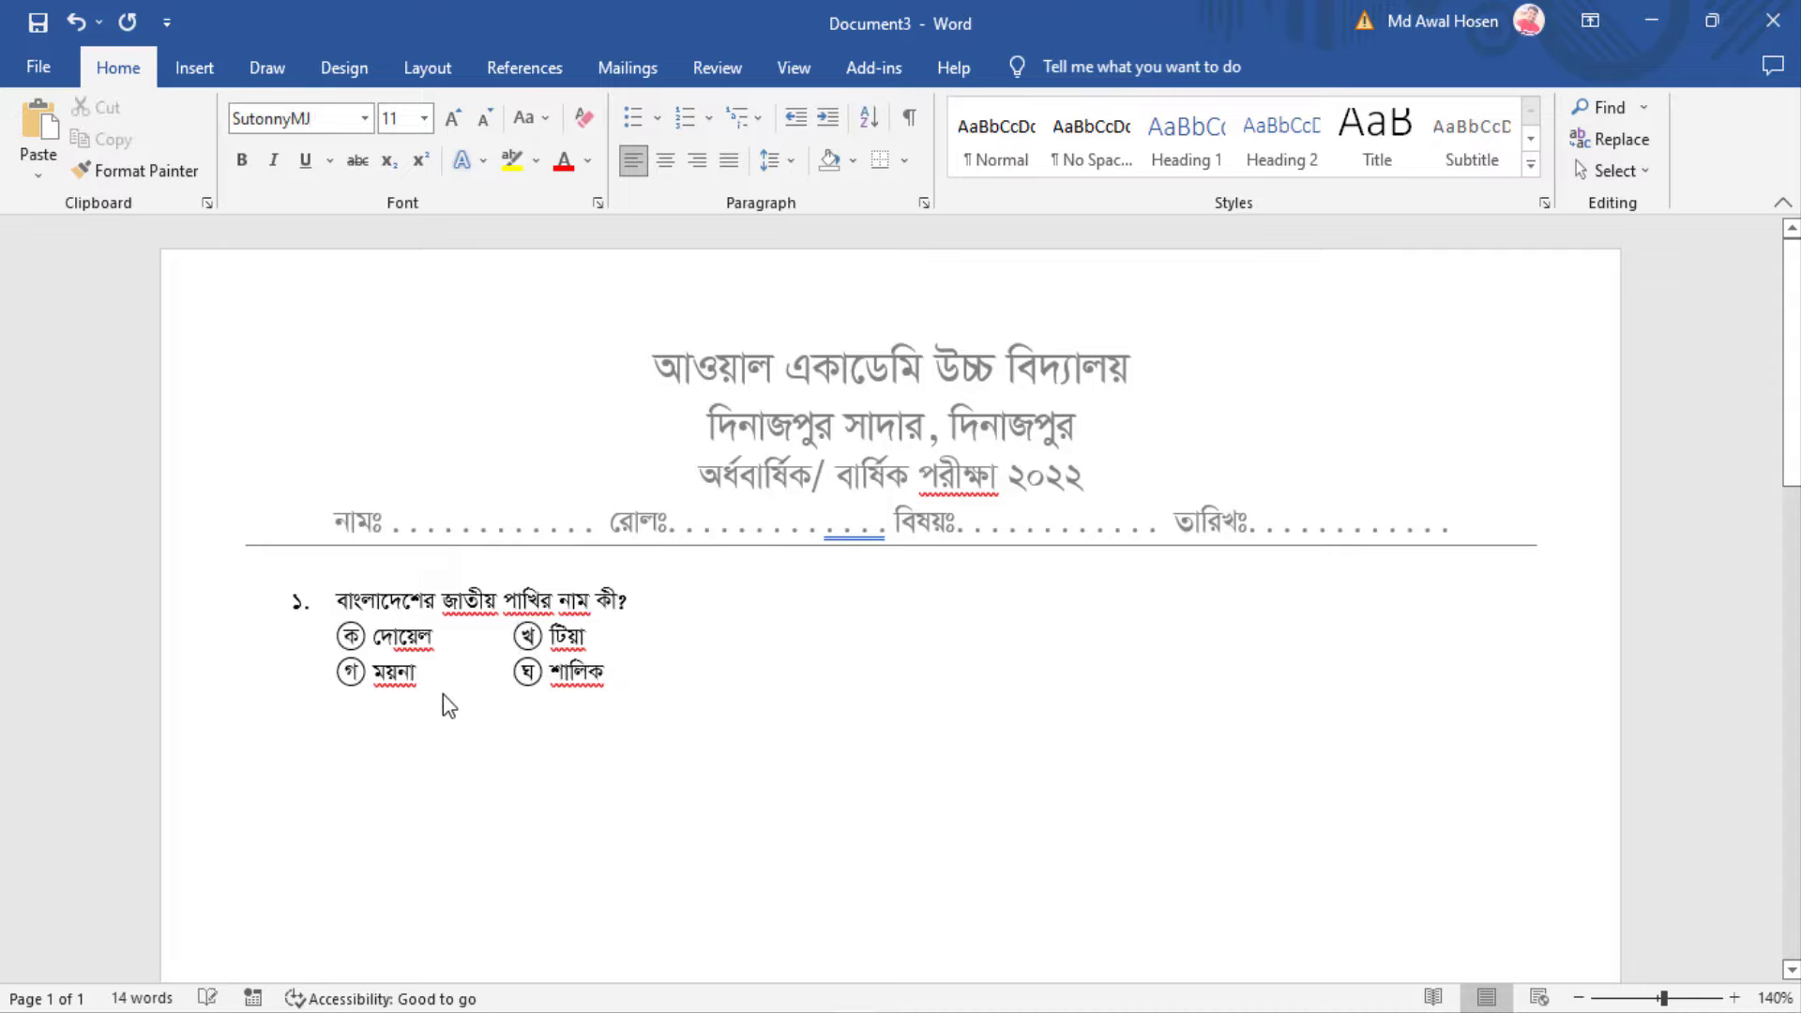
Grow question 1 and its four options to 16 pt
drag(708, 699, 300, 599)
click(454, 119)
click(454, 119)
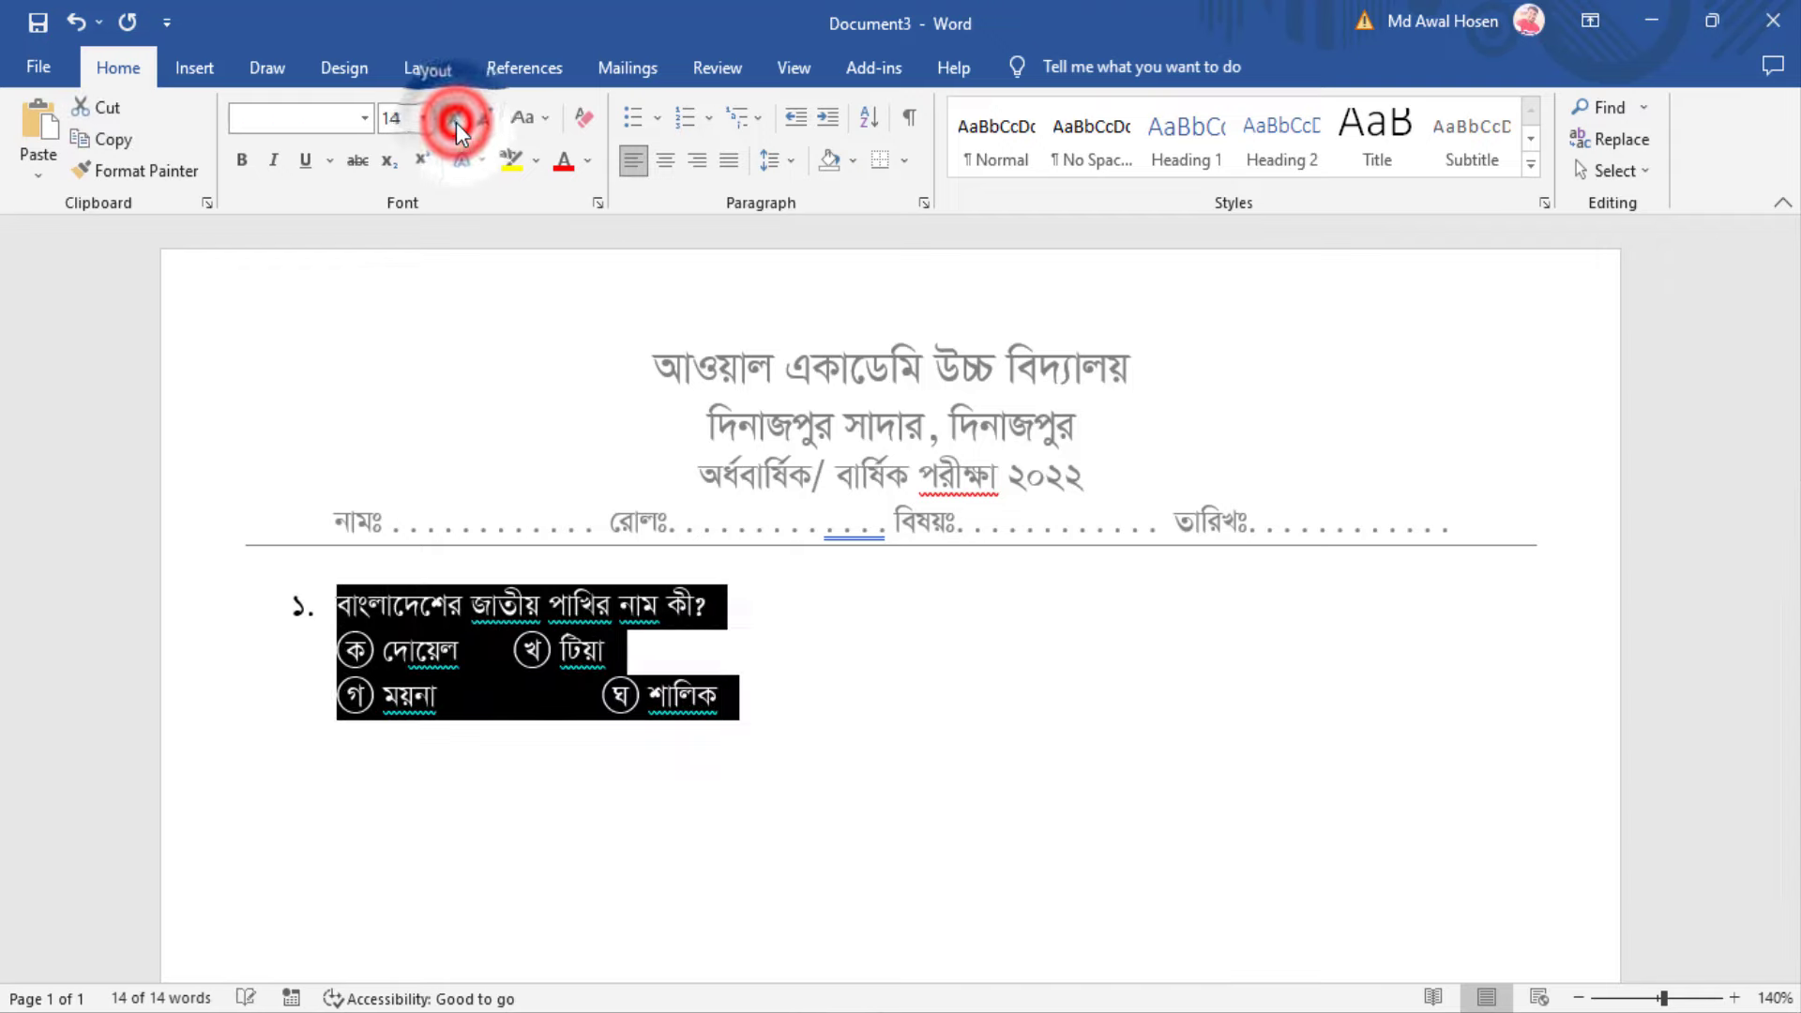
click(454, 119)
click(567, 683)
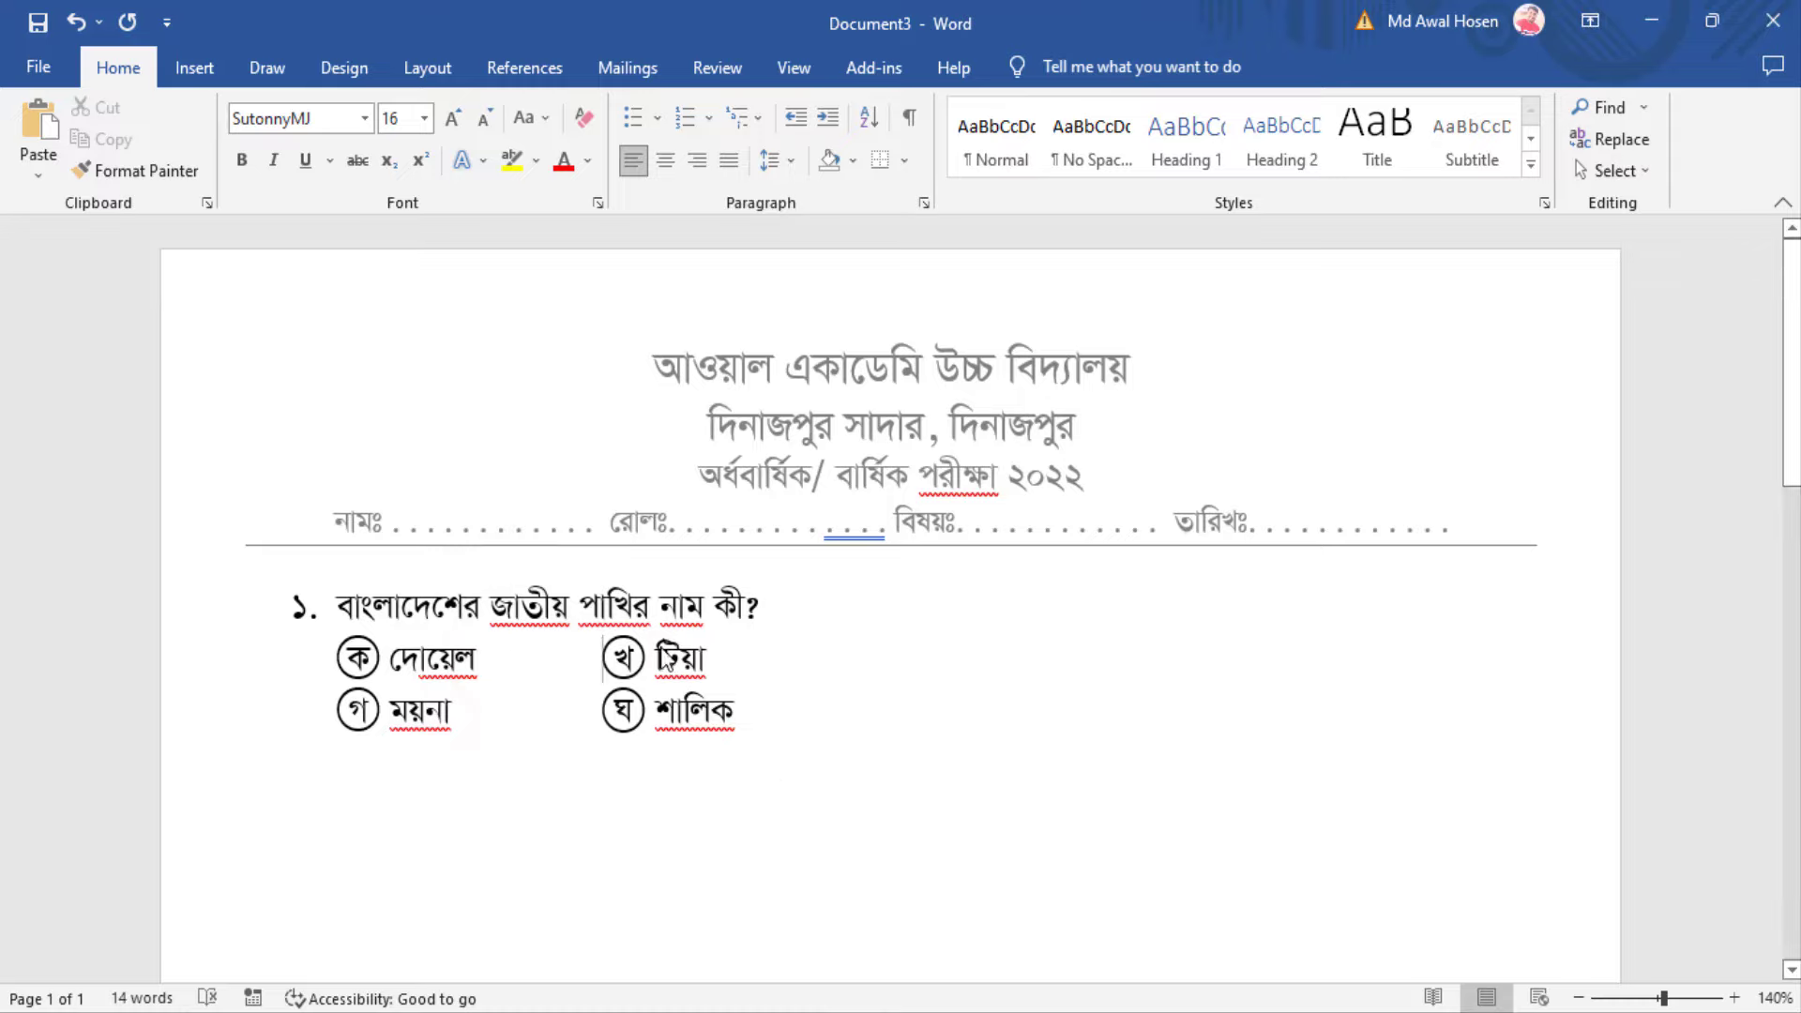
click(754, 719)
Copy question 1 with its options and paste it below as question ২
drag(684, 692, 420, 623)
key(ctrl+c)
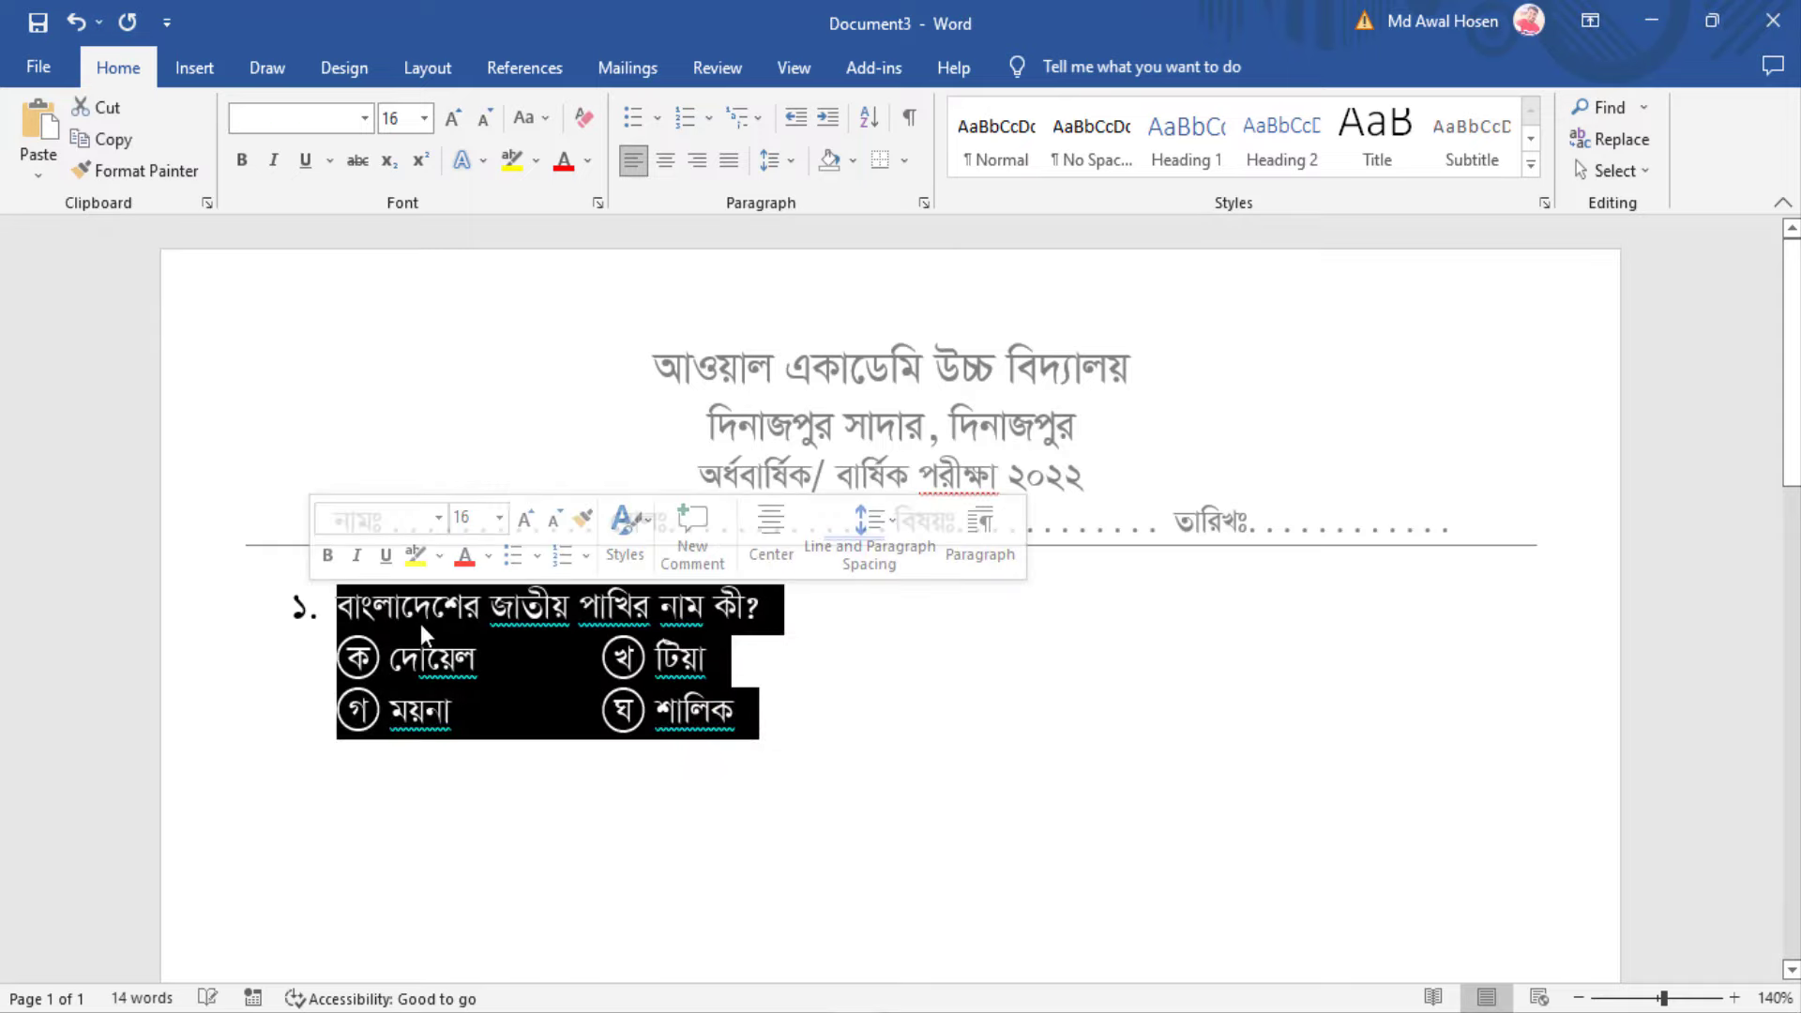
click(765, 720)
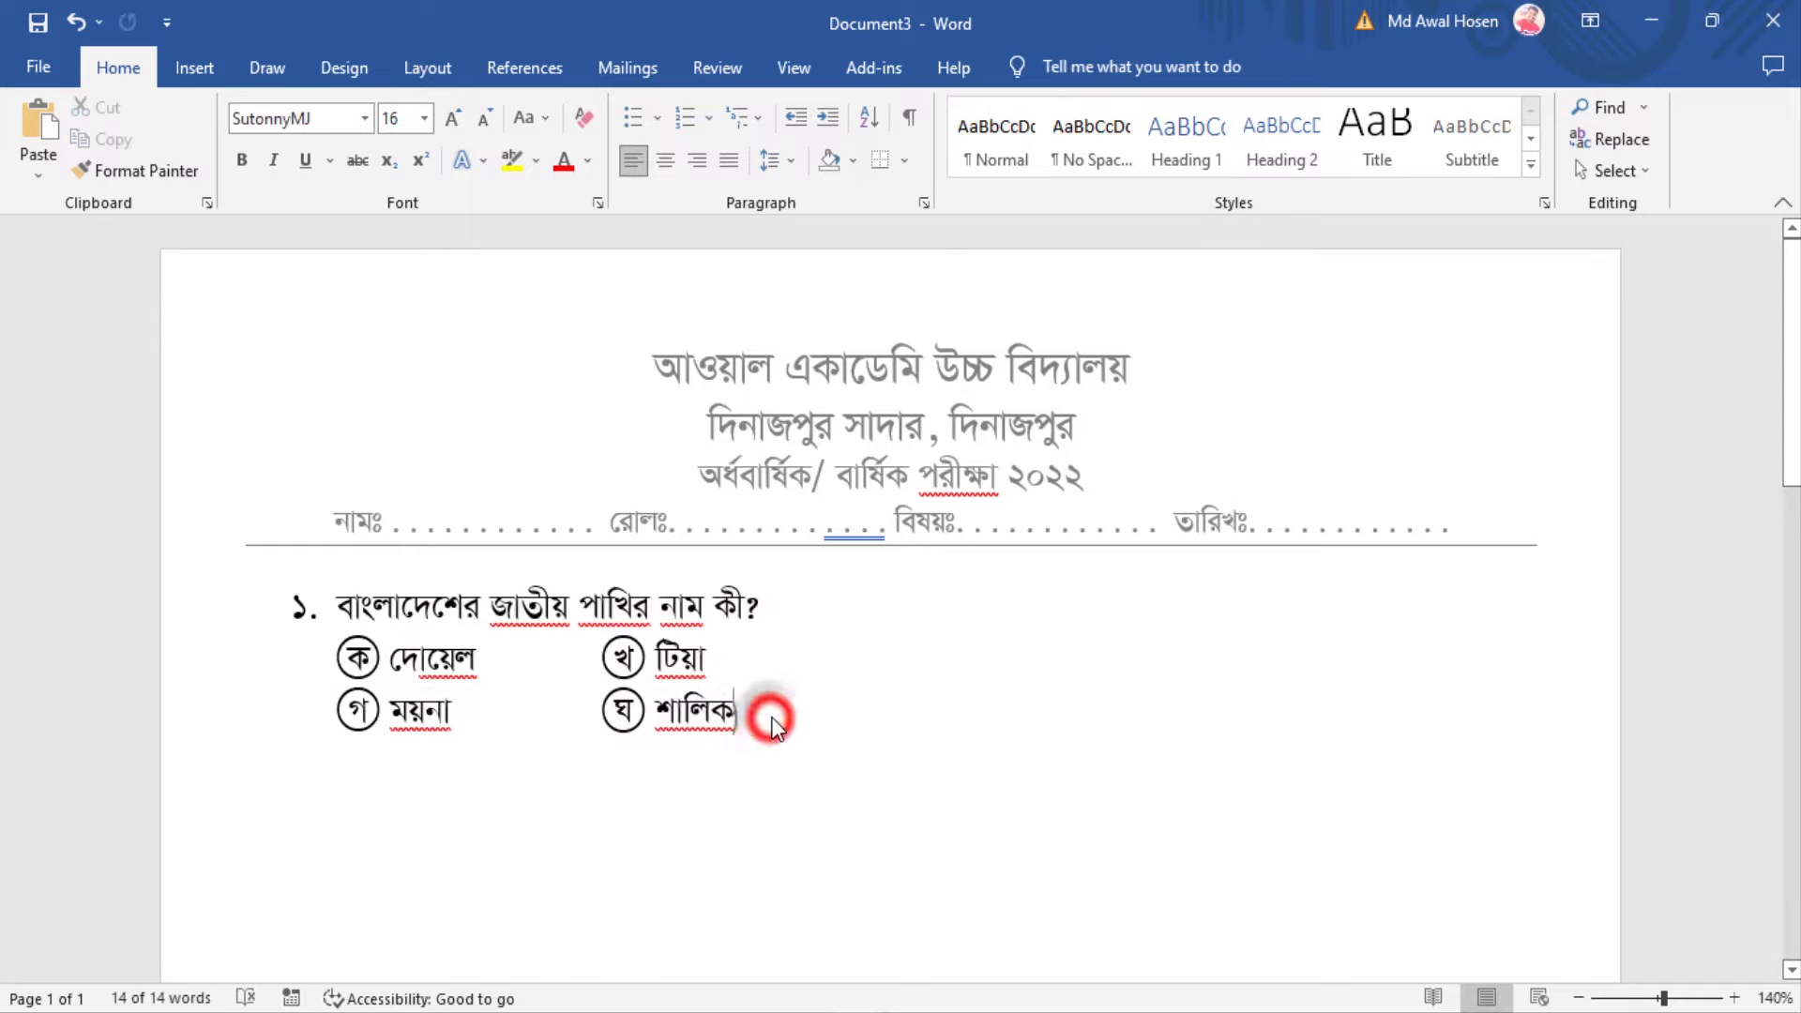
key(Return)
key(ctrl+z)
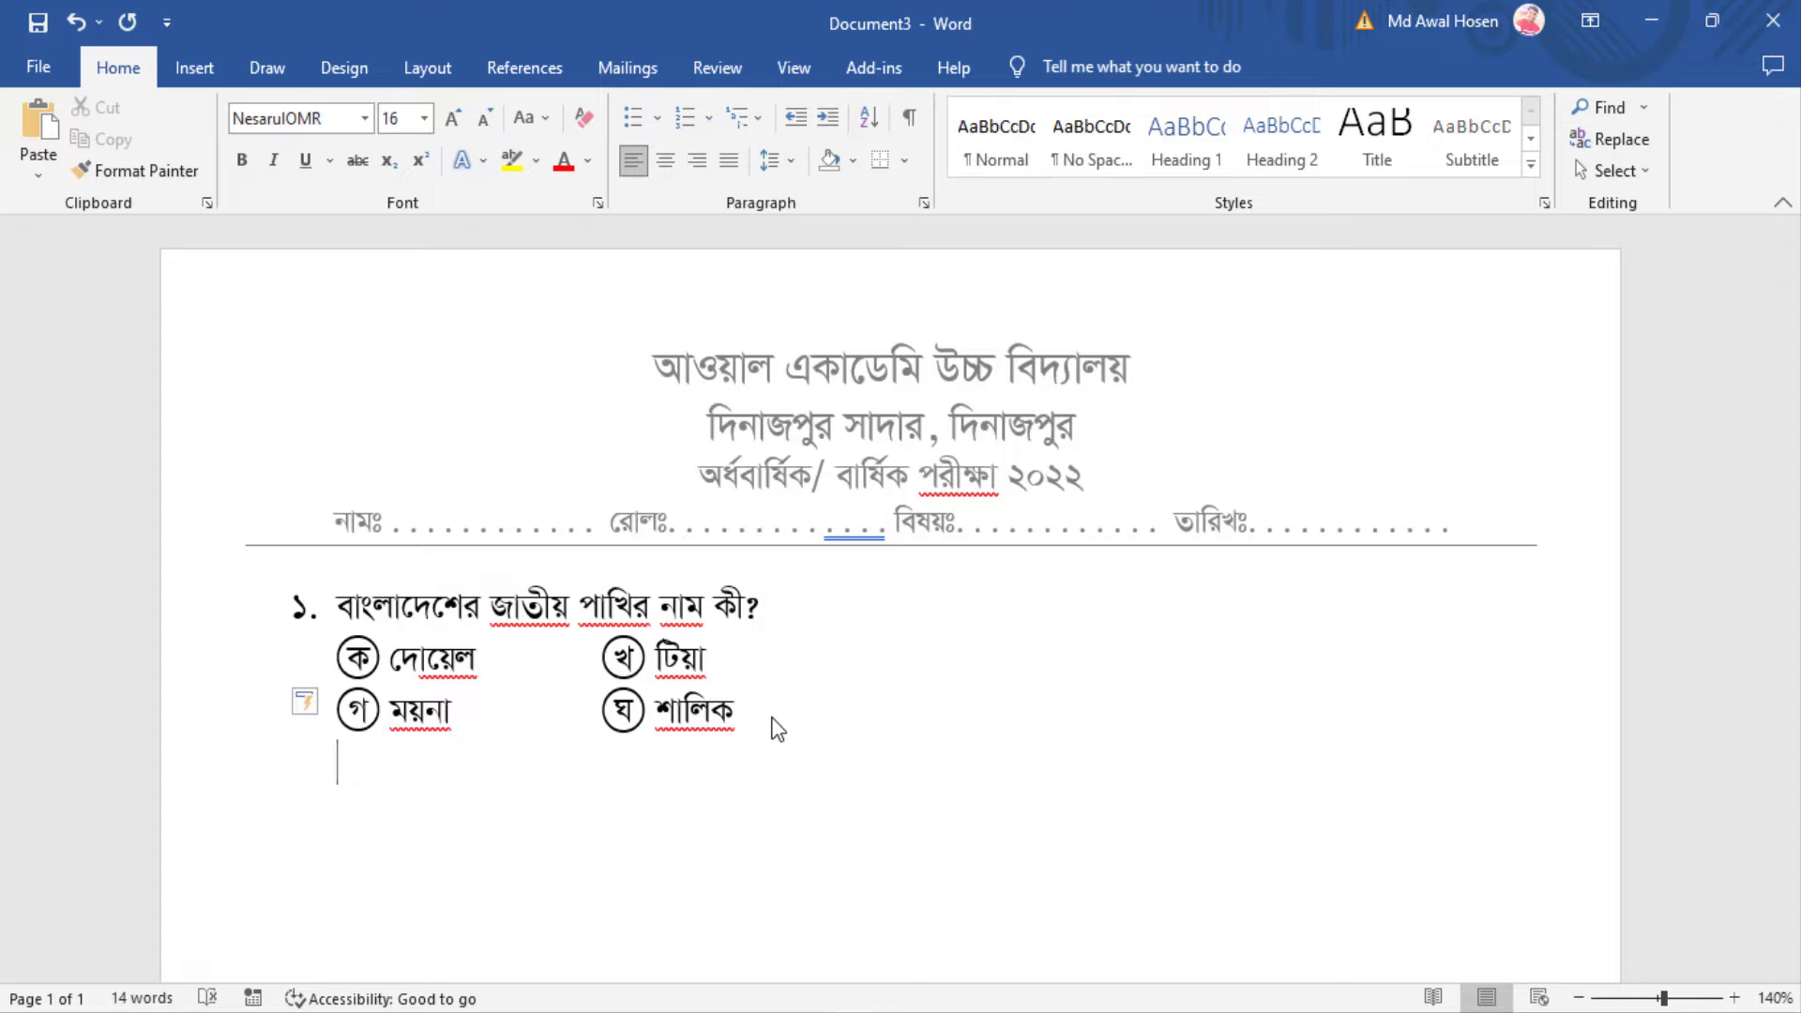
key(ctrl+z)
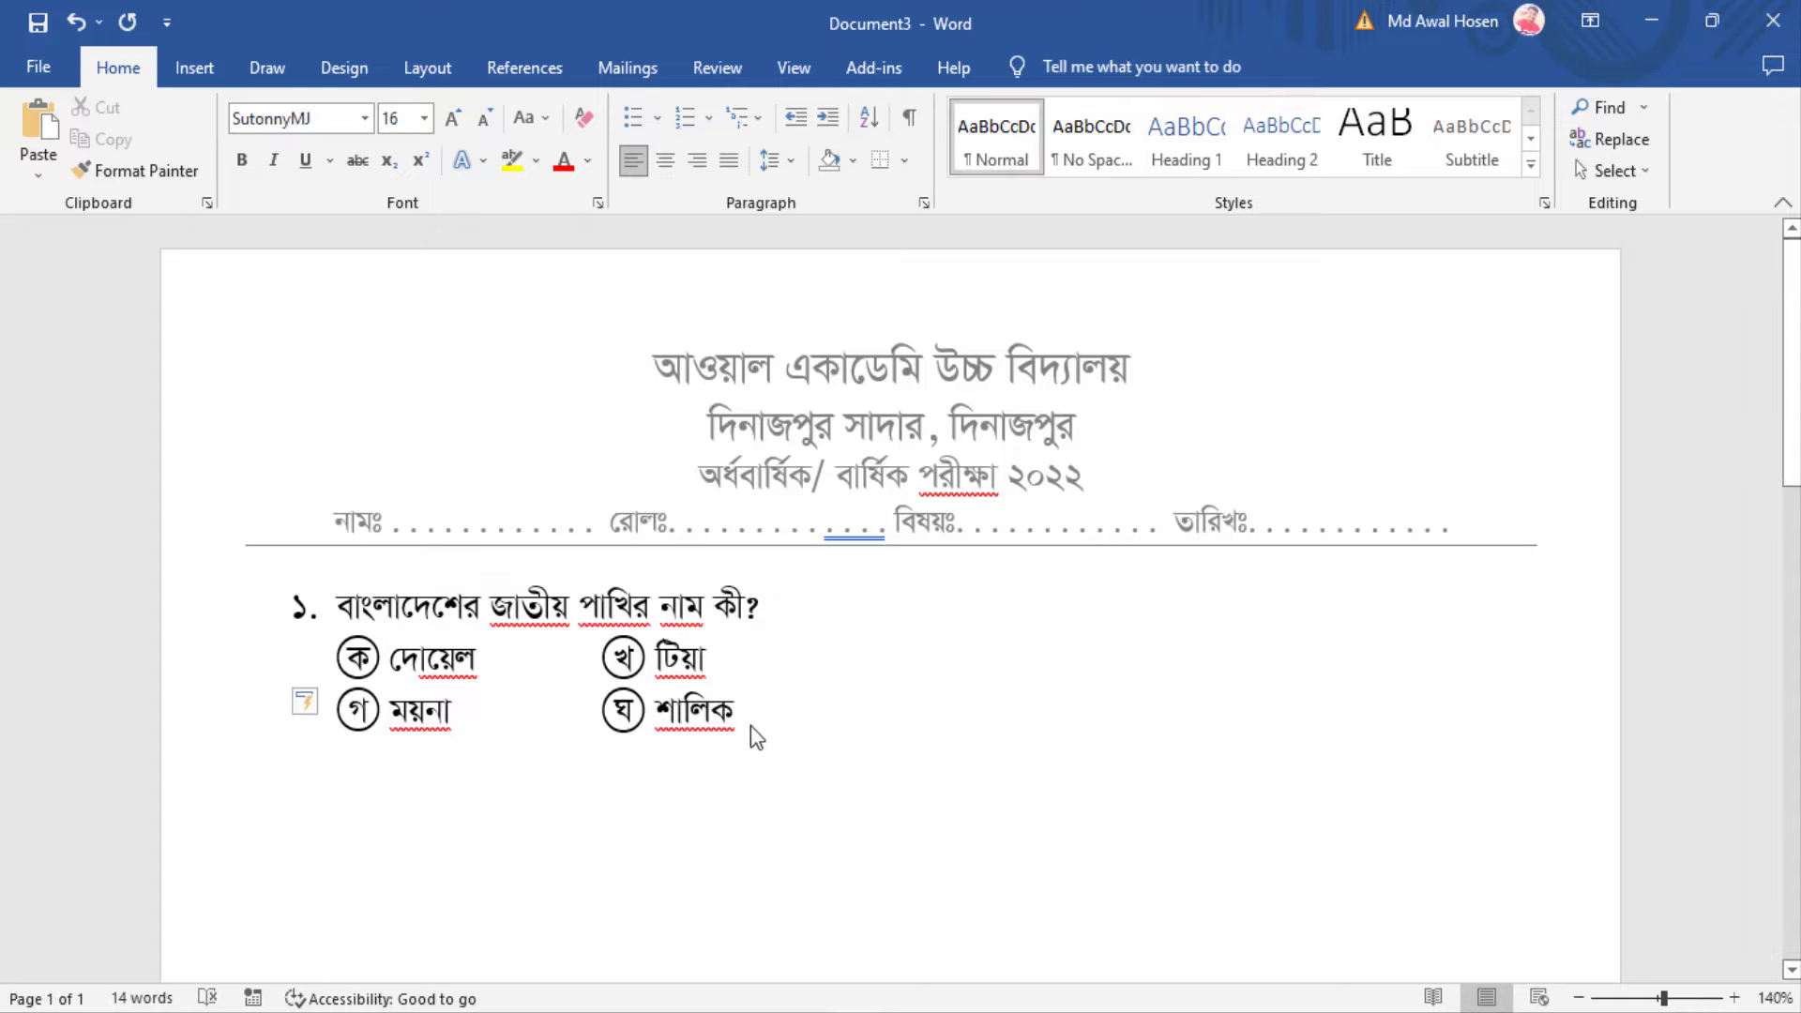
key(ctrl+v)
Keep pasting copies down both columns through question ২১
scroll(557, 823, down, 3)
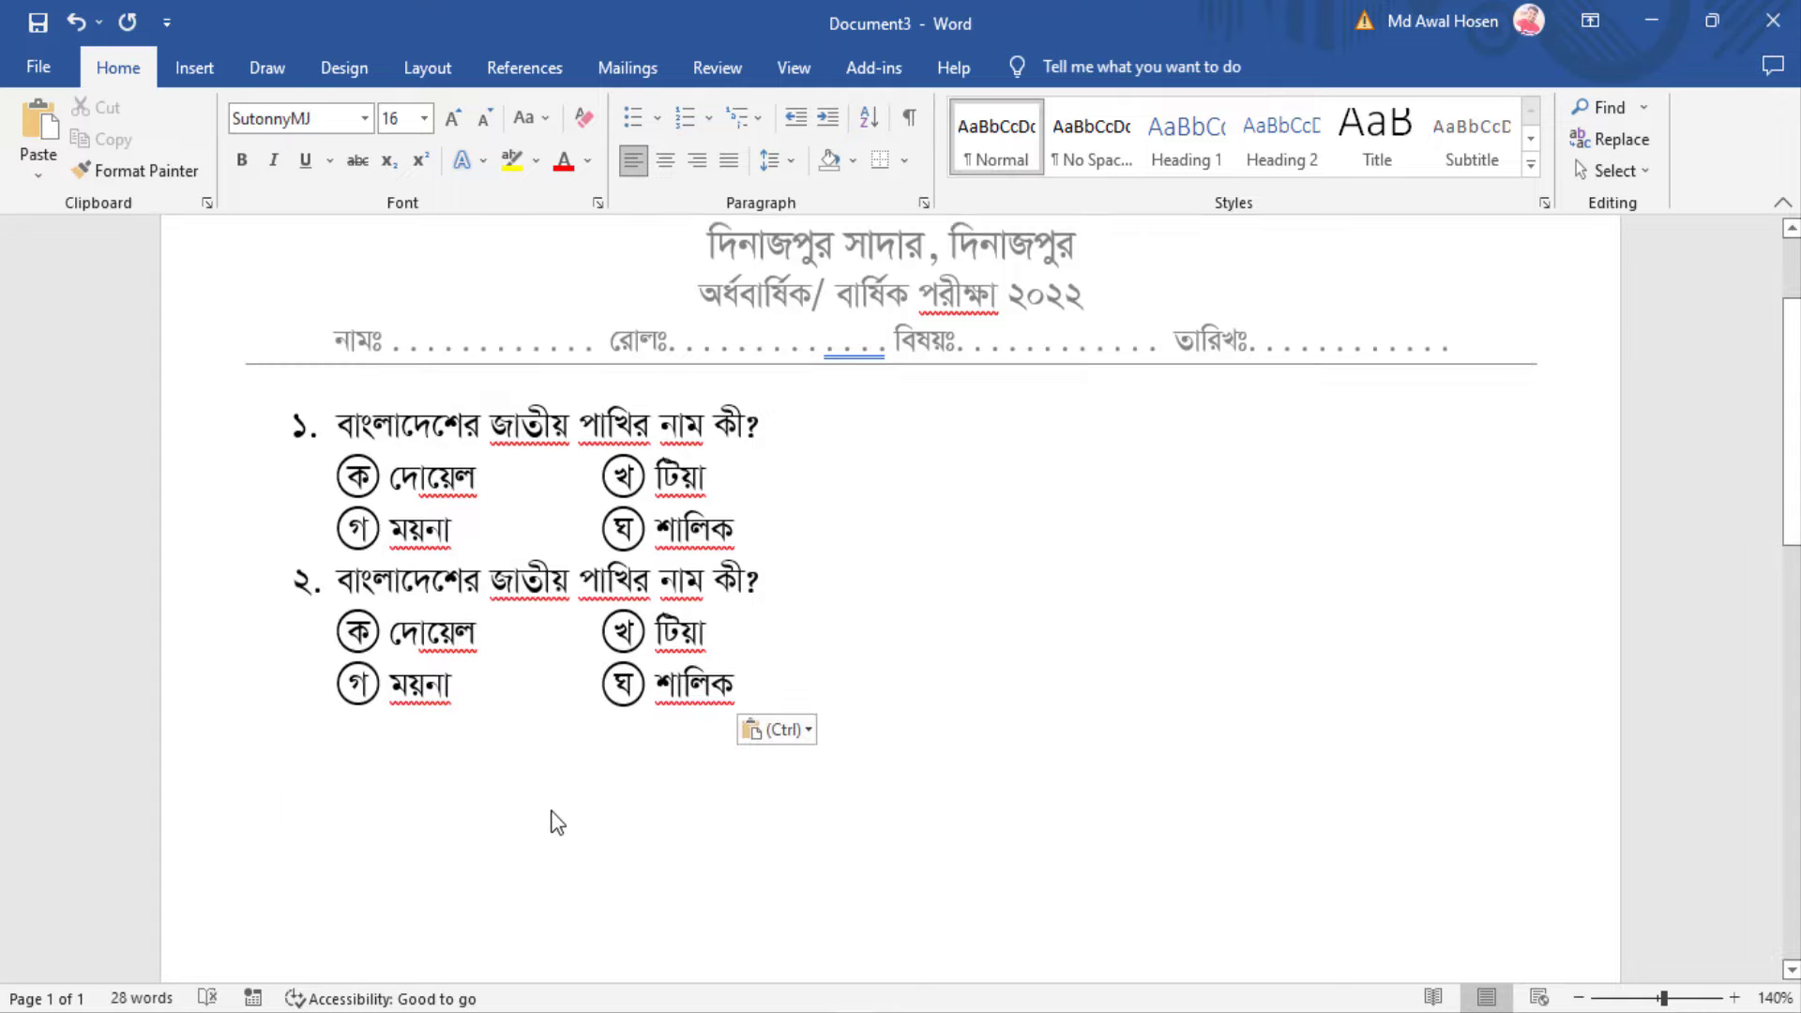
key(ctrl+v)
key(ctrl+v)
key(ctrl+v)
key(ctrl+v)
key(ctrl+v)
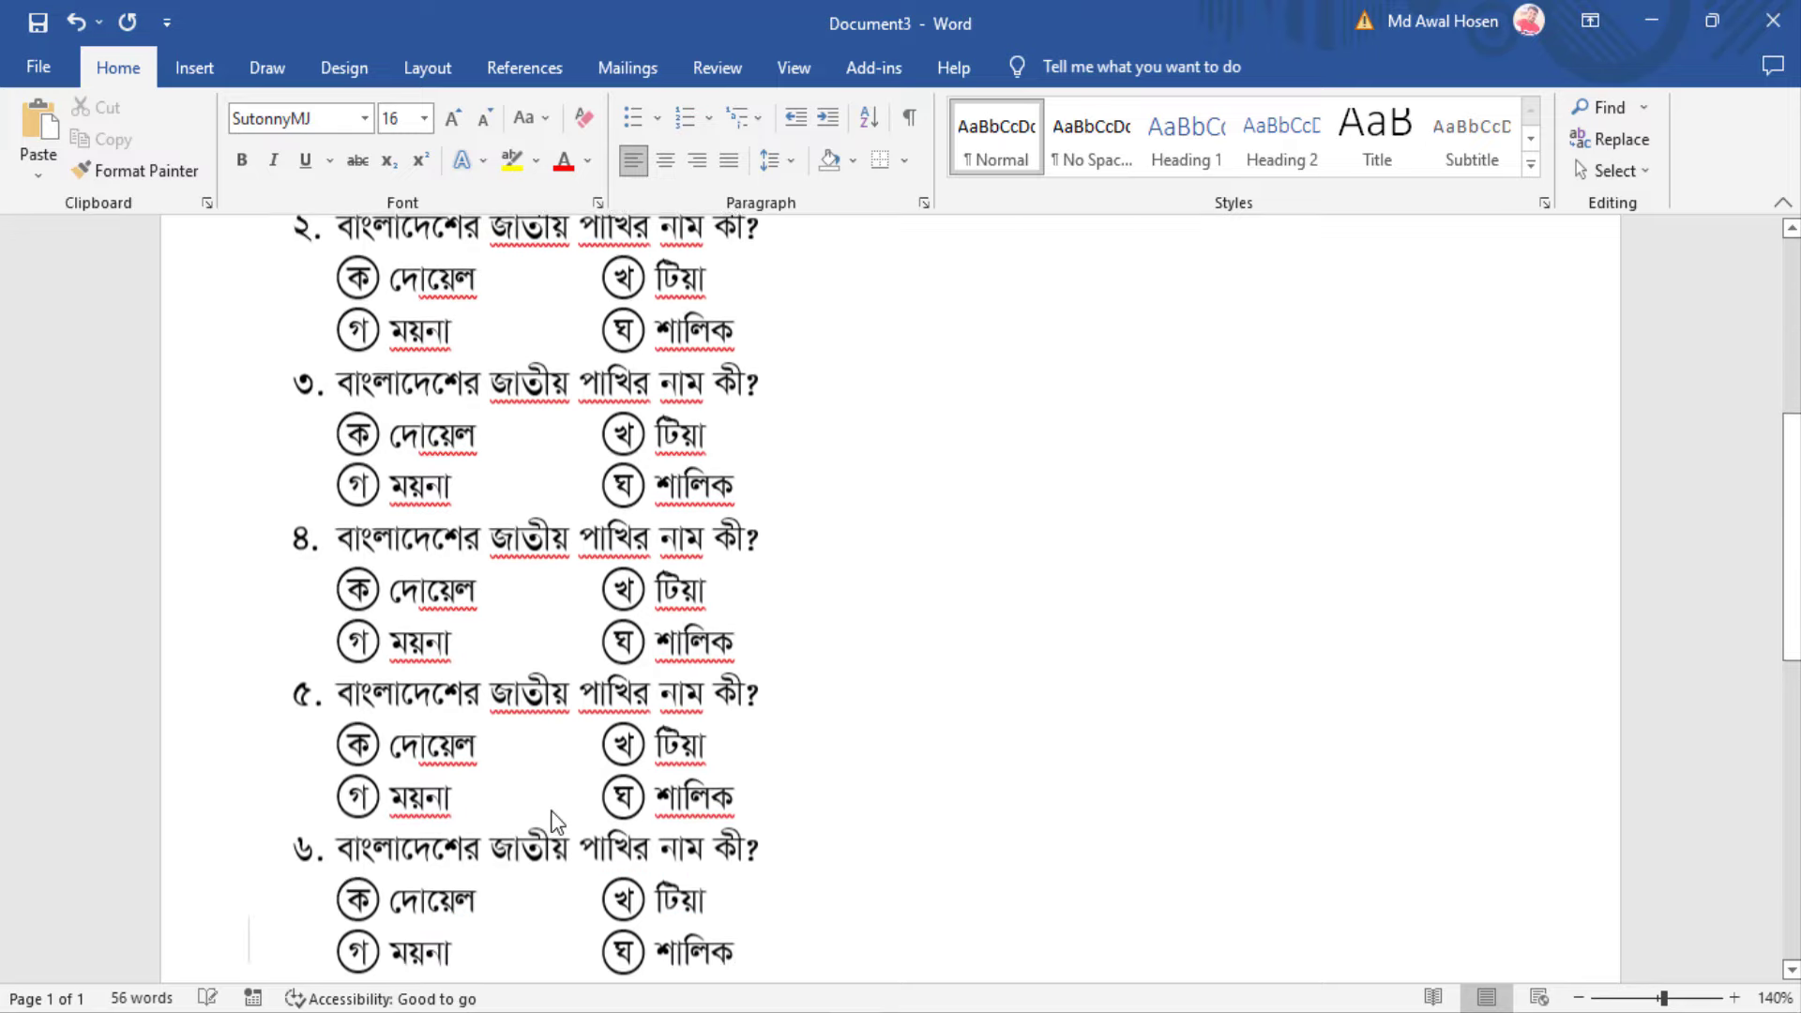
key(ctrl+v)
key(ctrl+v)
key(ctrl+v)
key(ctrl+v)
key(ctrl+v)
key(ctrl+v)
key(ctrl+v)
key(ctrl+v)
key(ctrl+v)
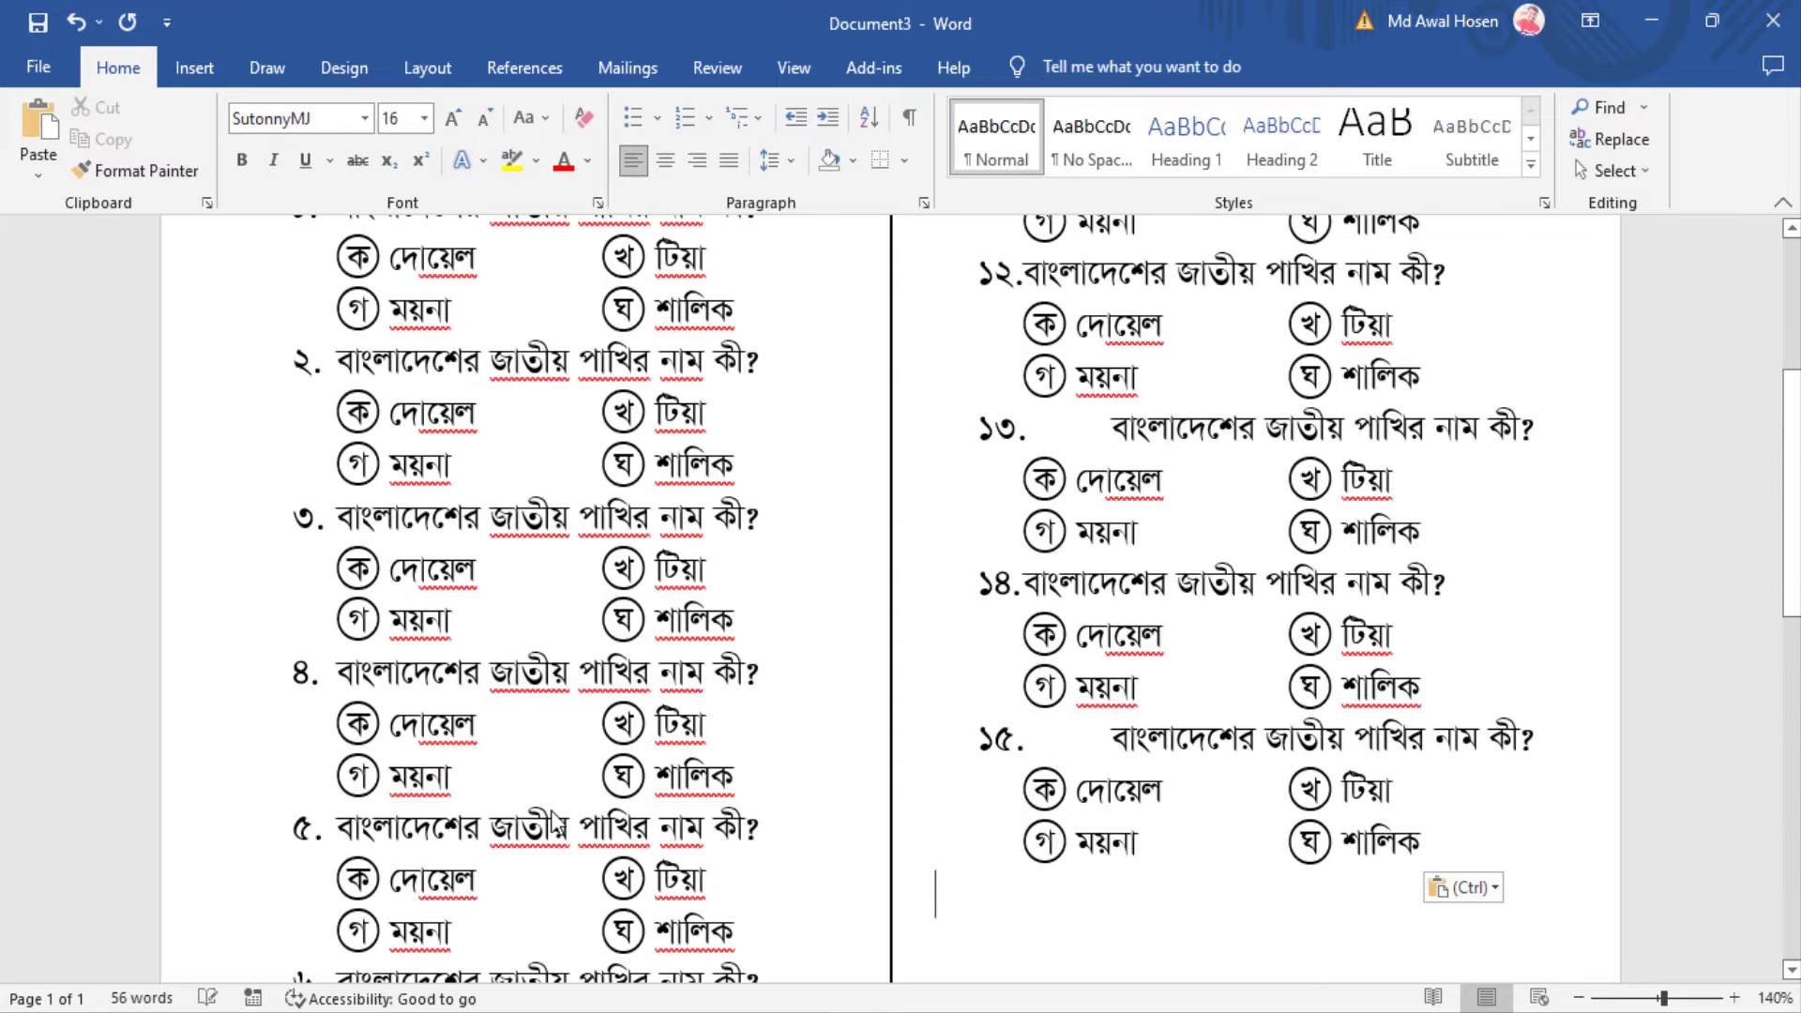
scroll(554, 824, up, 6)
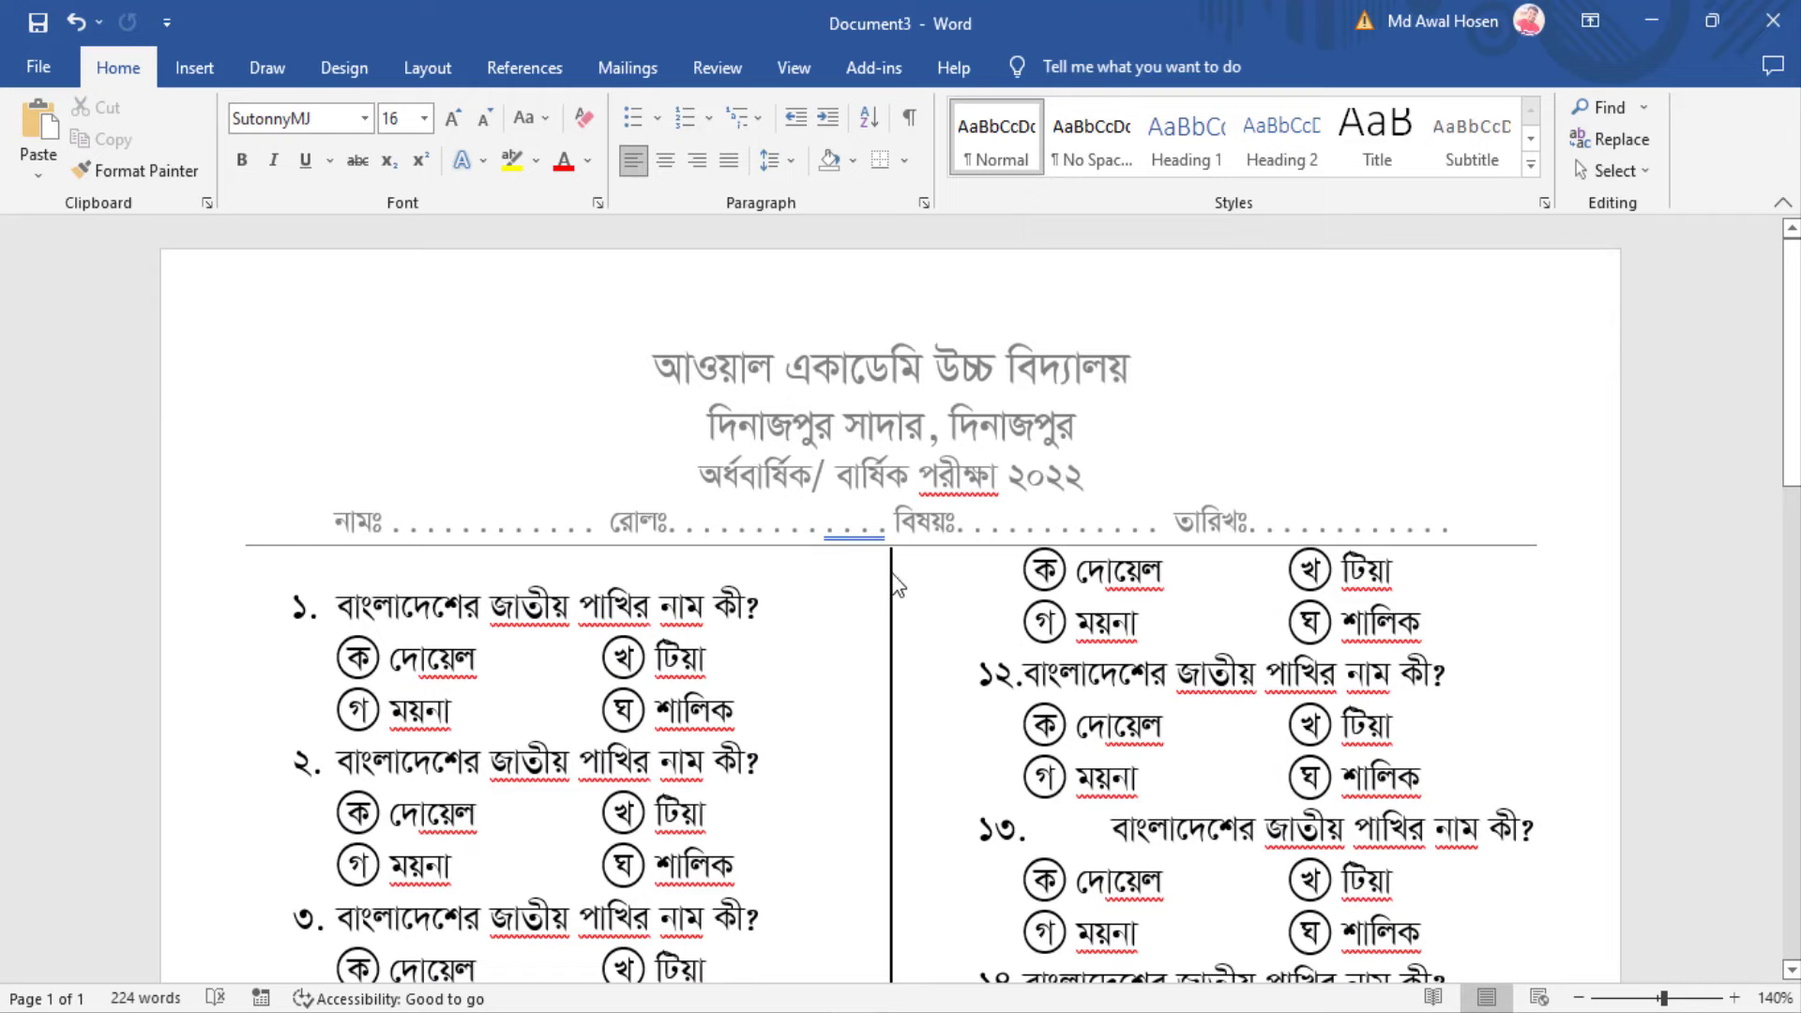
scroll(906, 773, down, 12)
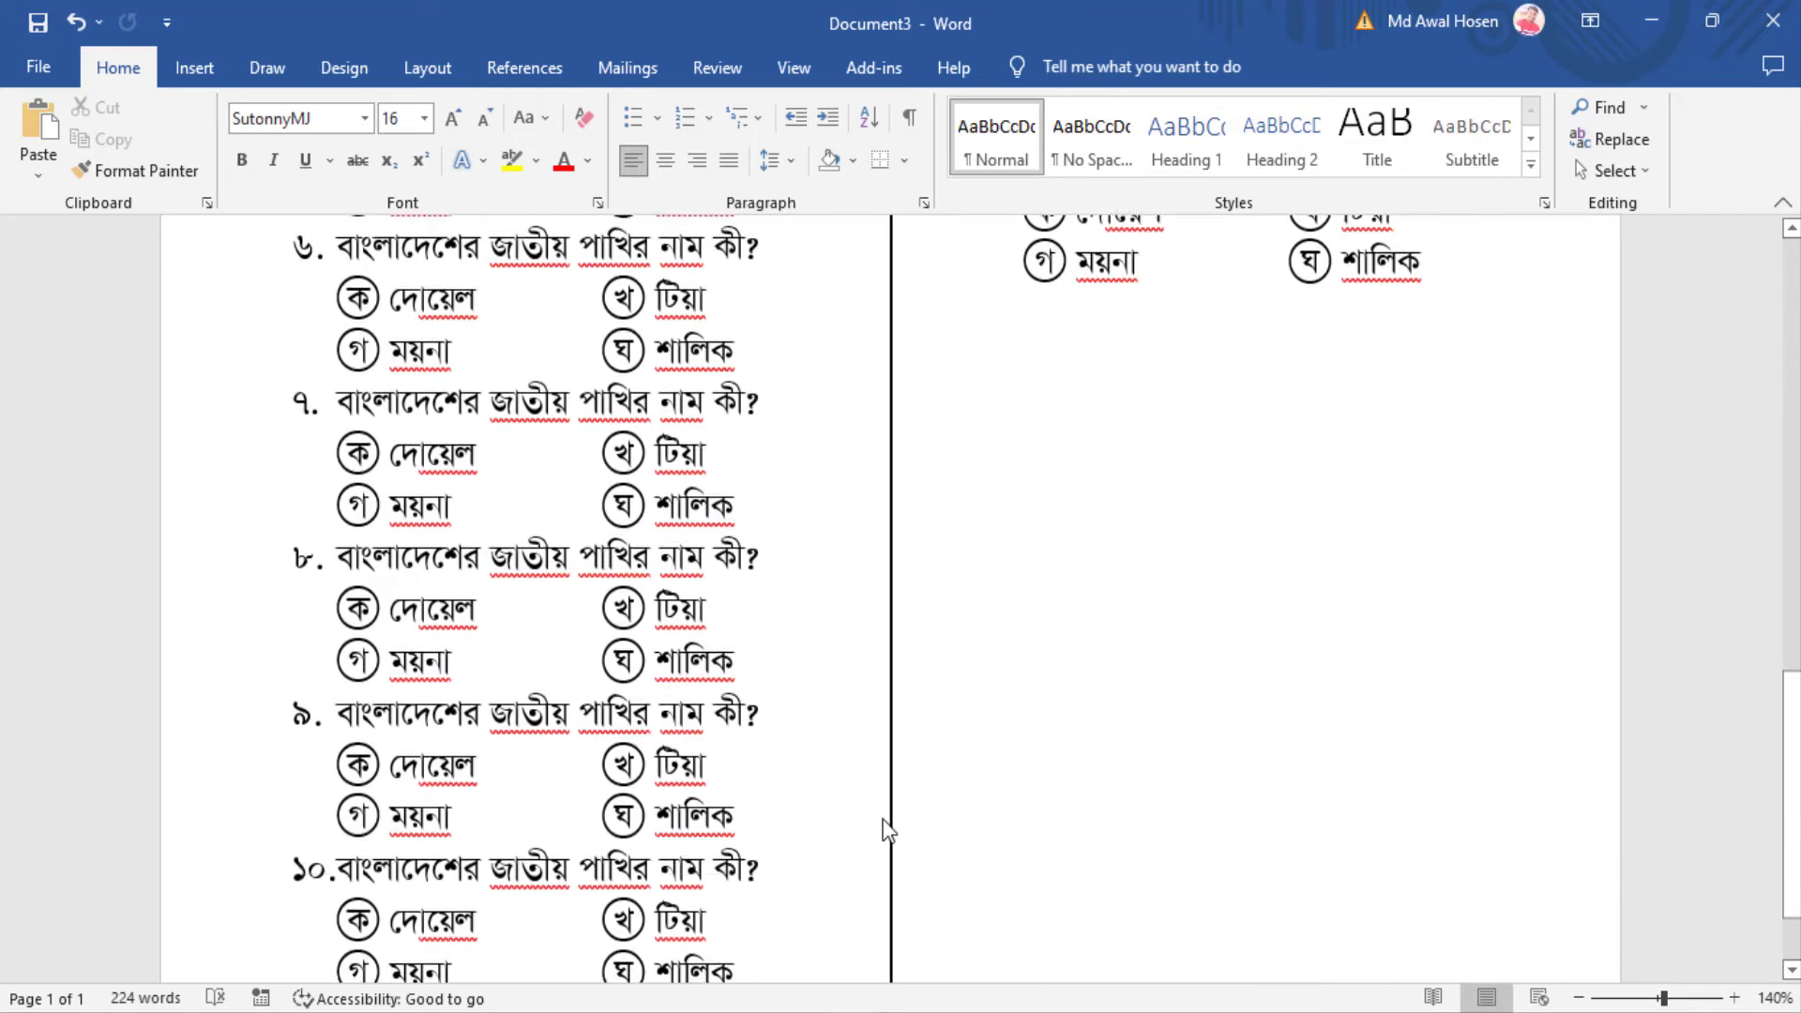
key(ctrl+v)
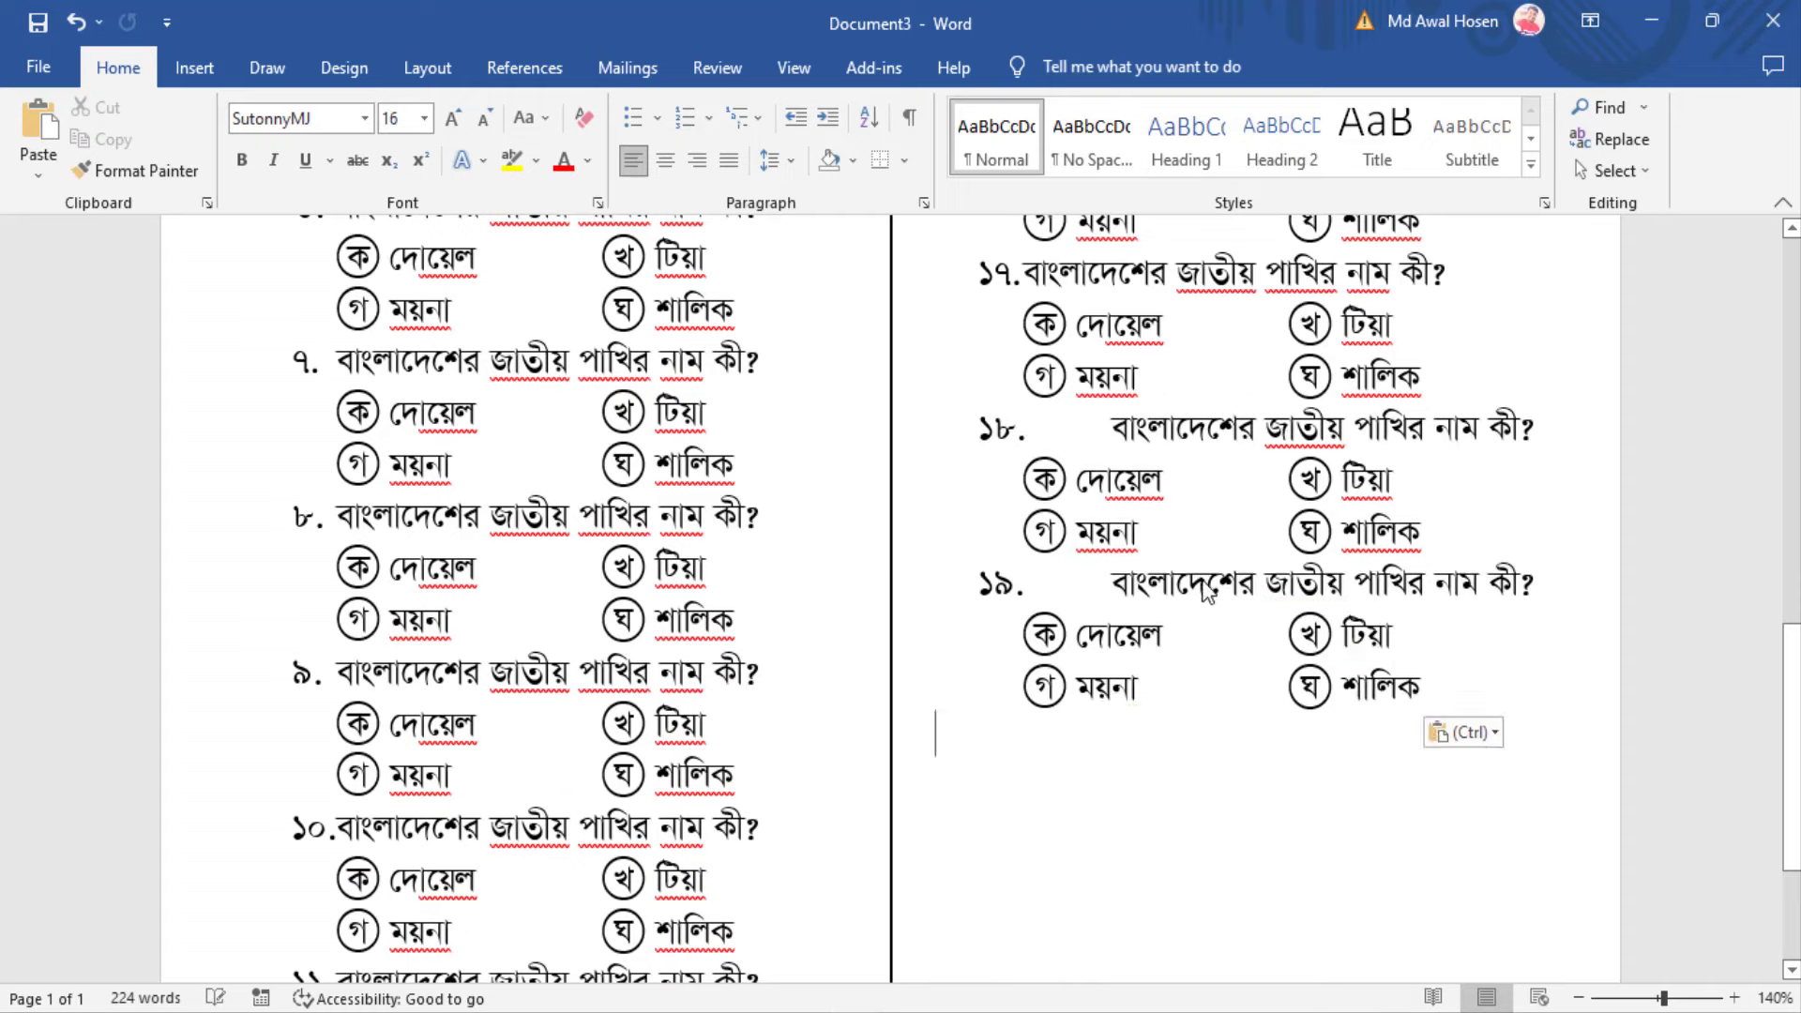
text(২০. বাংলাদেশের জাতীয় পাখির নাম কী? ক দোয়েল খ টিয়া গ ময়না ঘ শালিক)
scroll(1088, 679, down, 3)
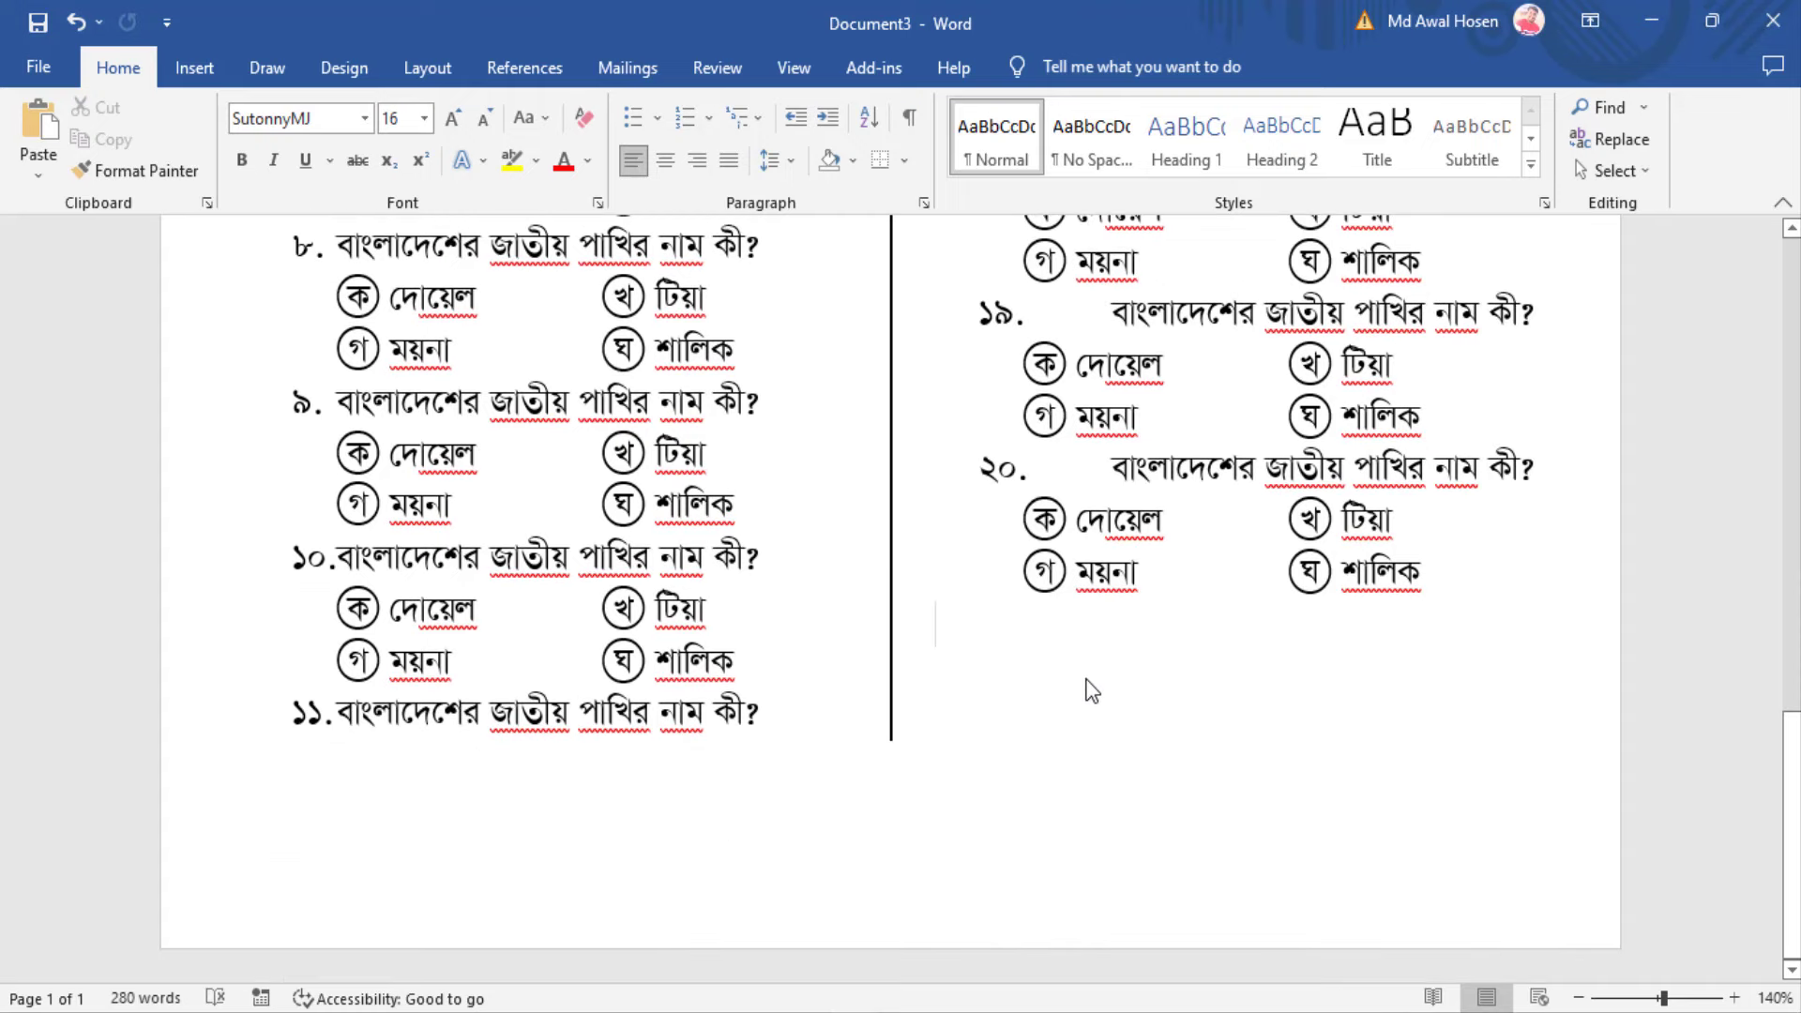
text(২১.বাংলাদেশের জাতীয় পাখির নাম কী? ক দোয়েল	খ টিয়া গ ময়না	ঘ শালিক)
scroll(1020, 402, down, 3)
scroll(1020, 401, up, 2)
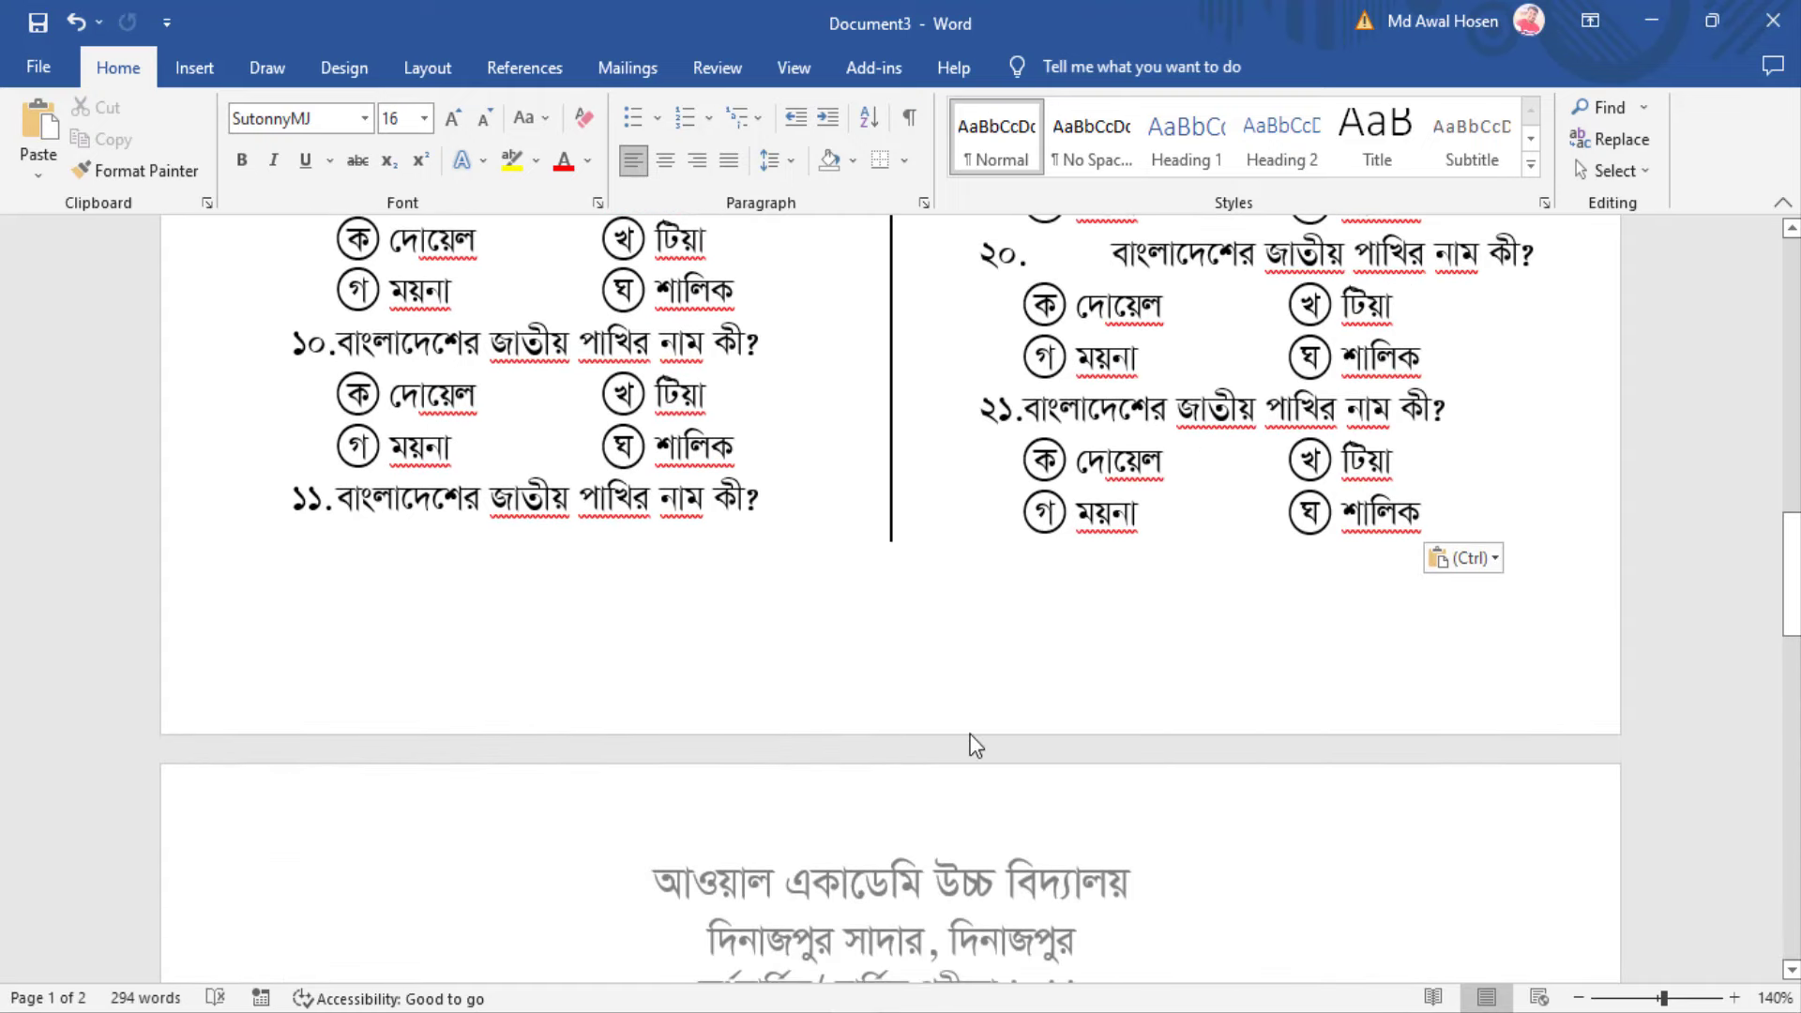
Undo the extra line spilling onto page 2 and review the filled page
click(1499, 513)
scroll(1504, 514, up, 2)
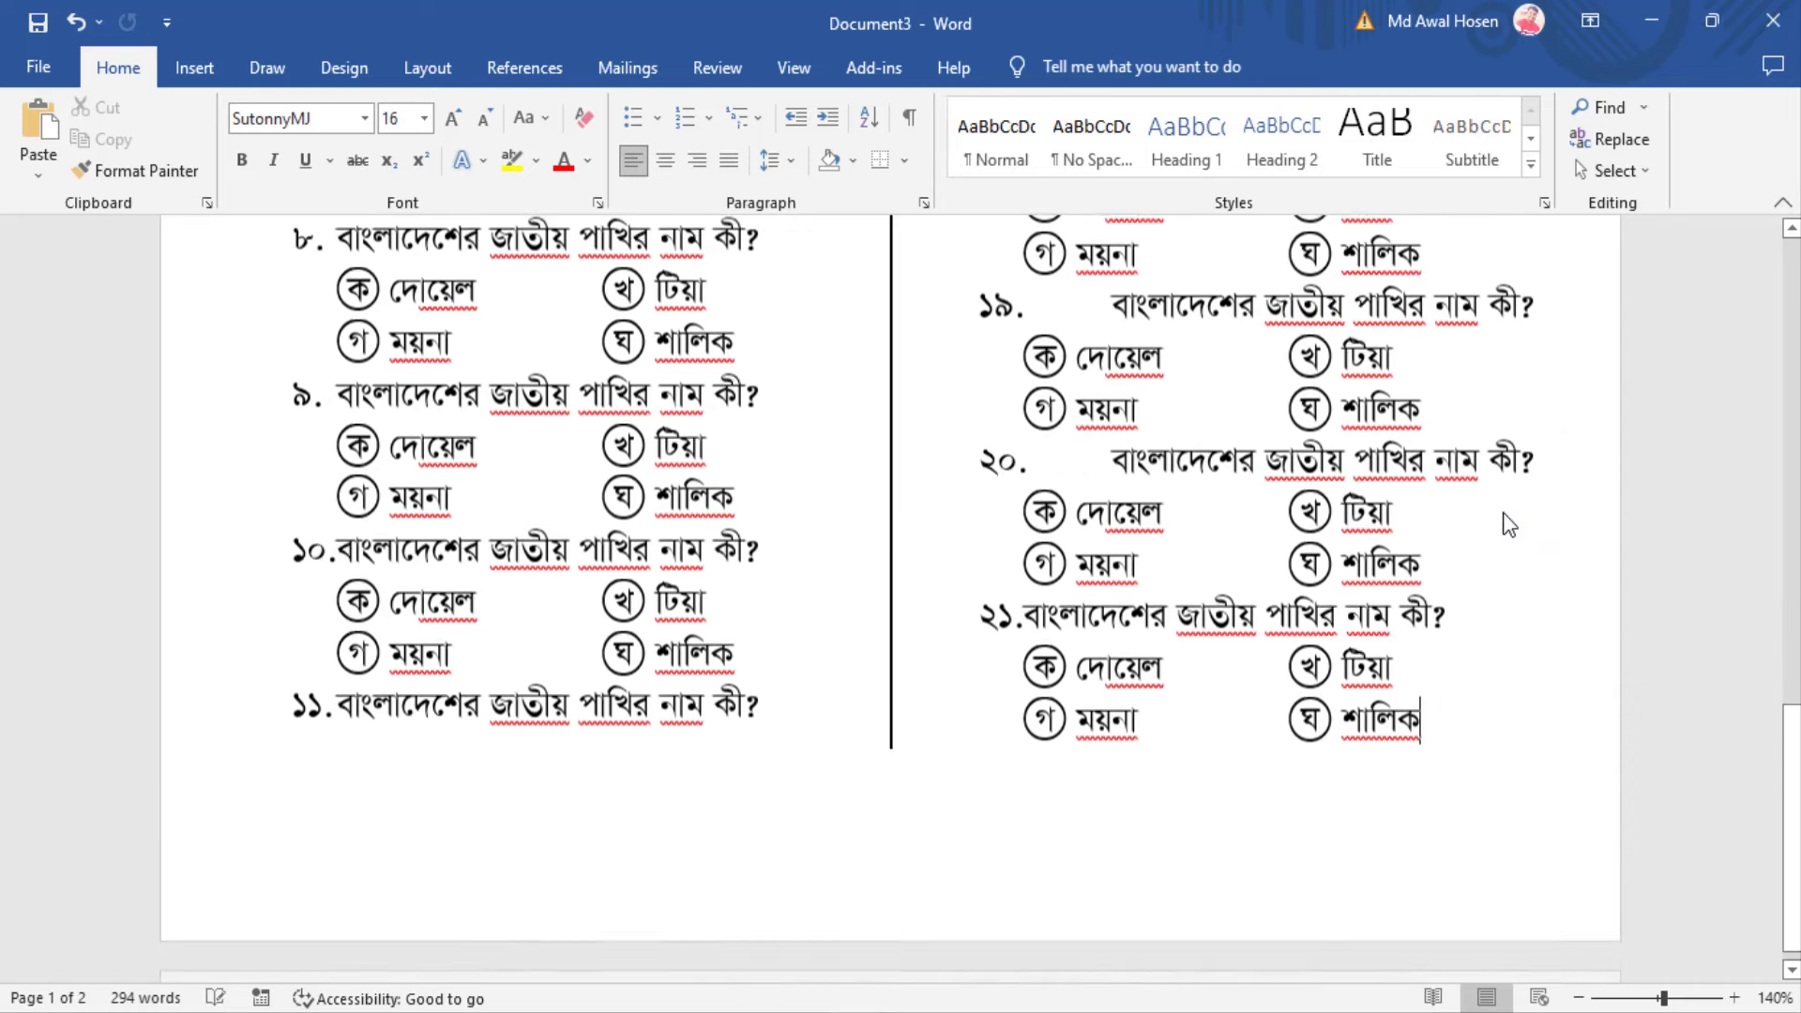
key(ctrl+z)
scroll(798, 647, up, 10)
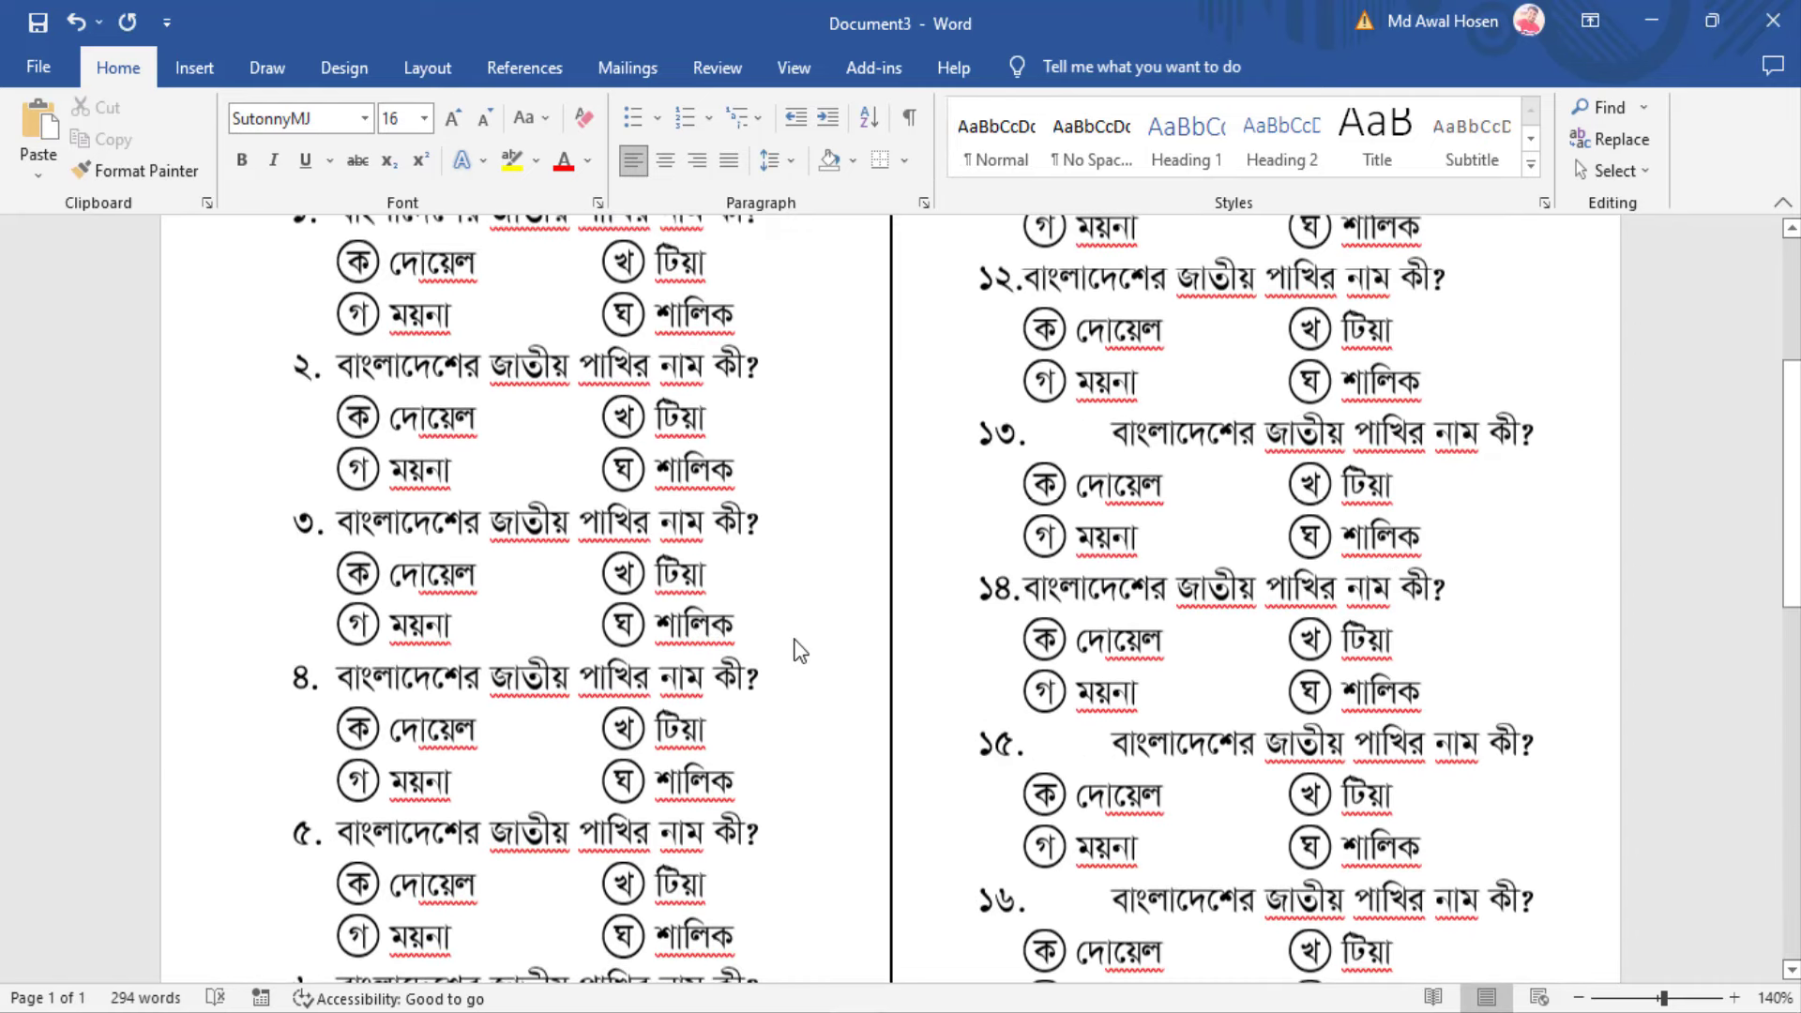
scroll(797, 648, up, 3)
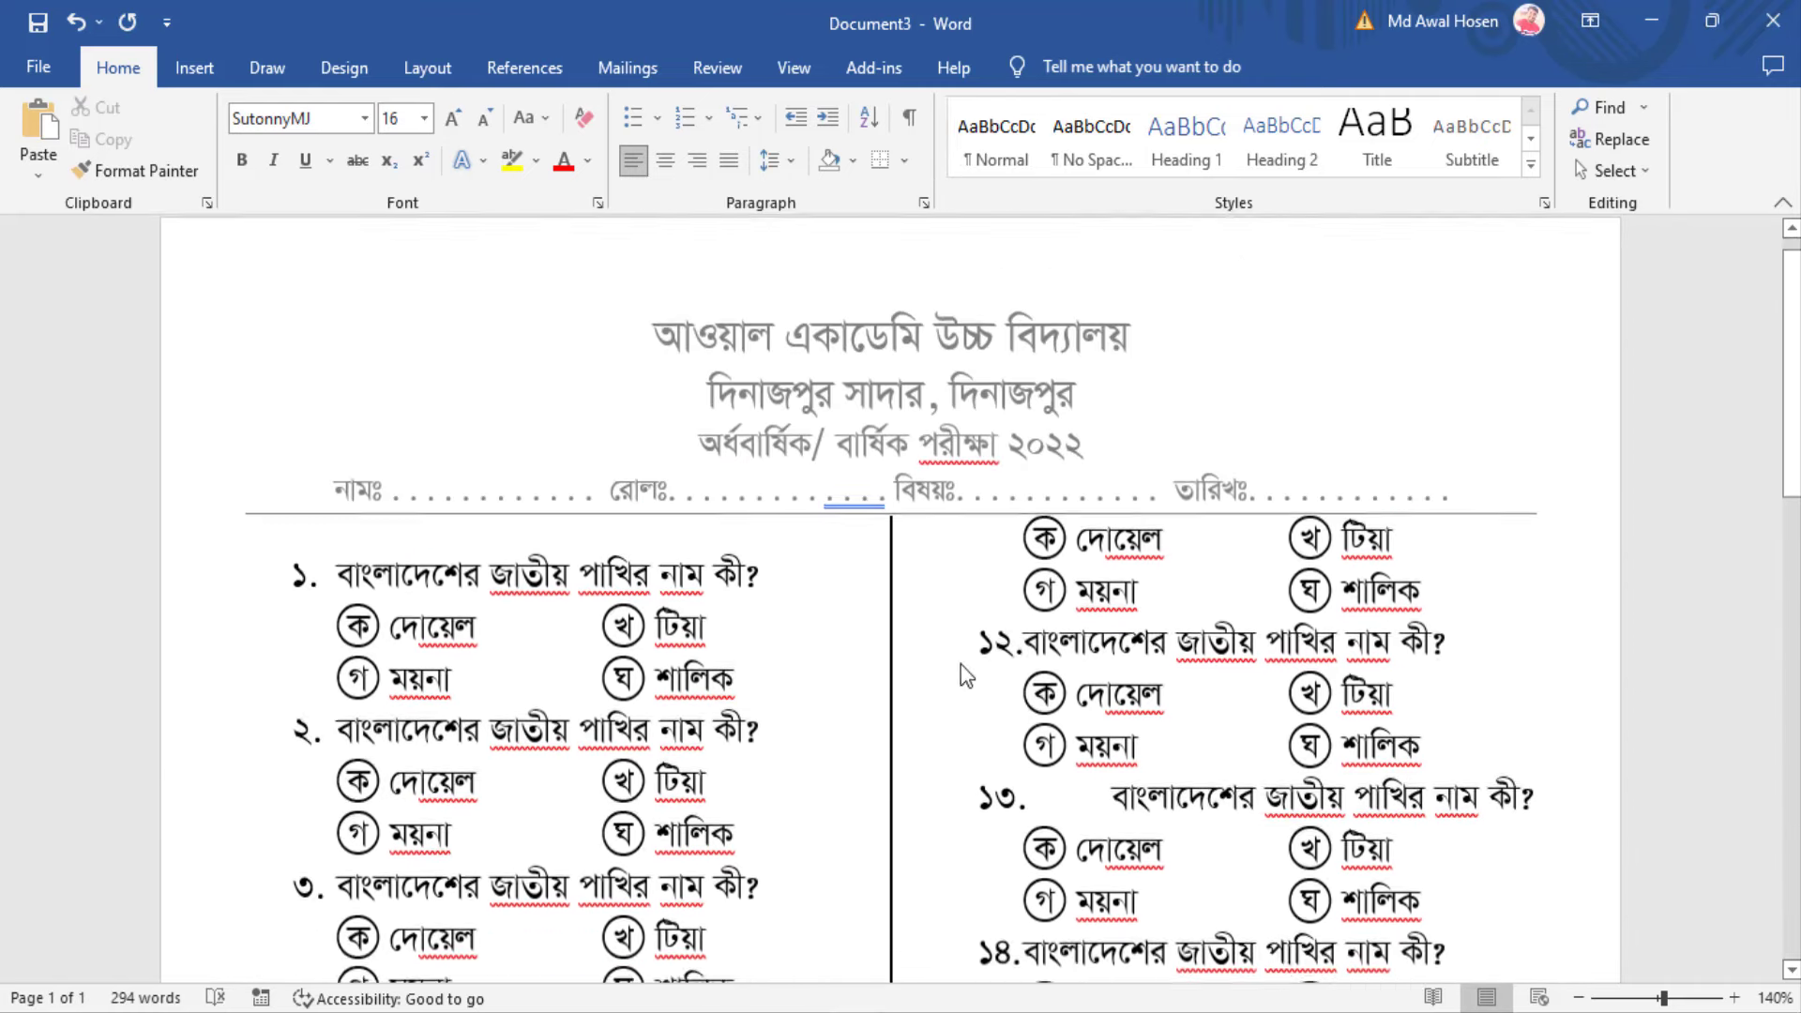
scroll(961, 664, down, 5)
scroll(768, 610, up, 6)
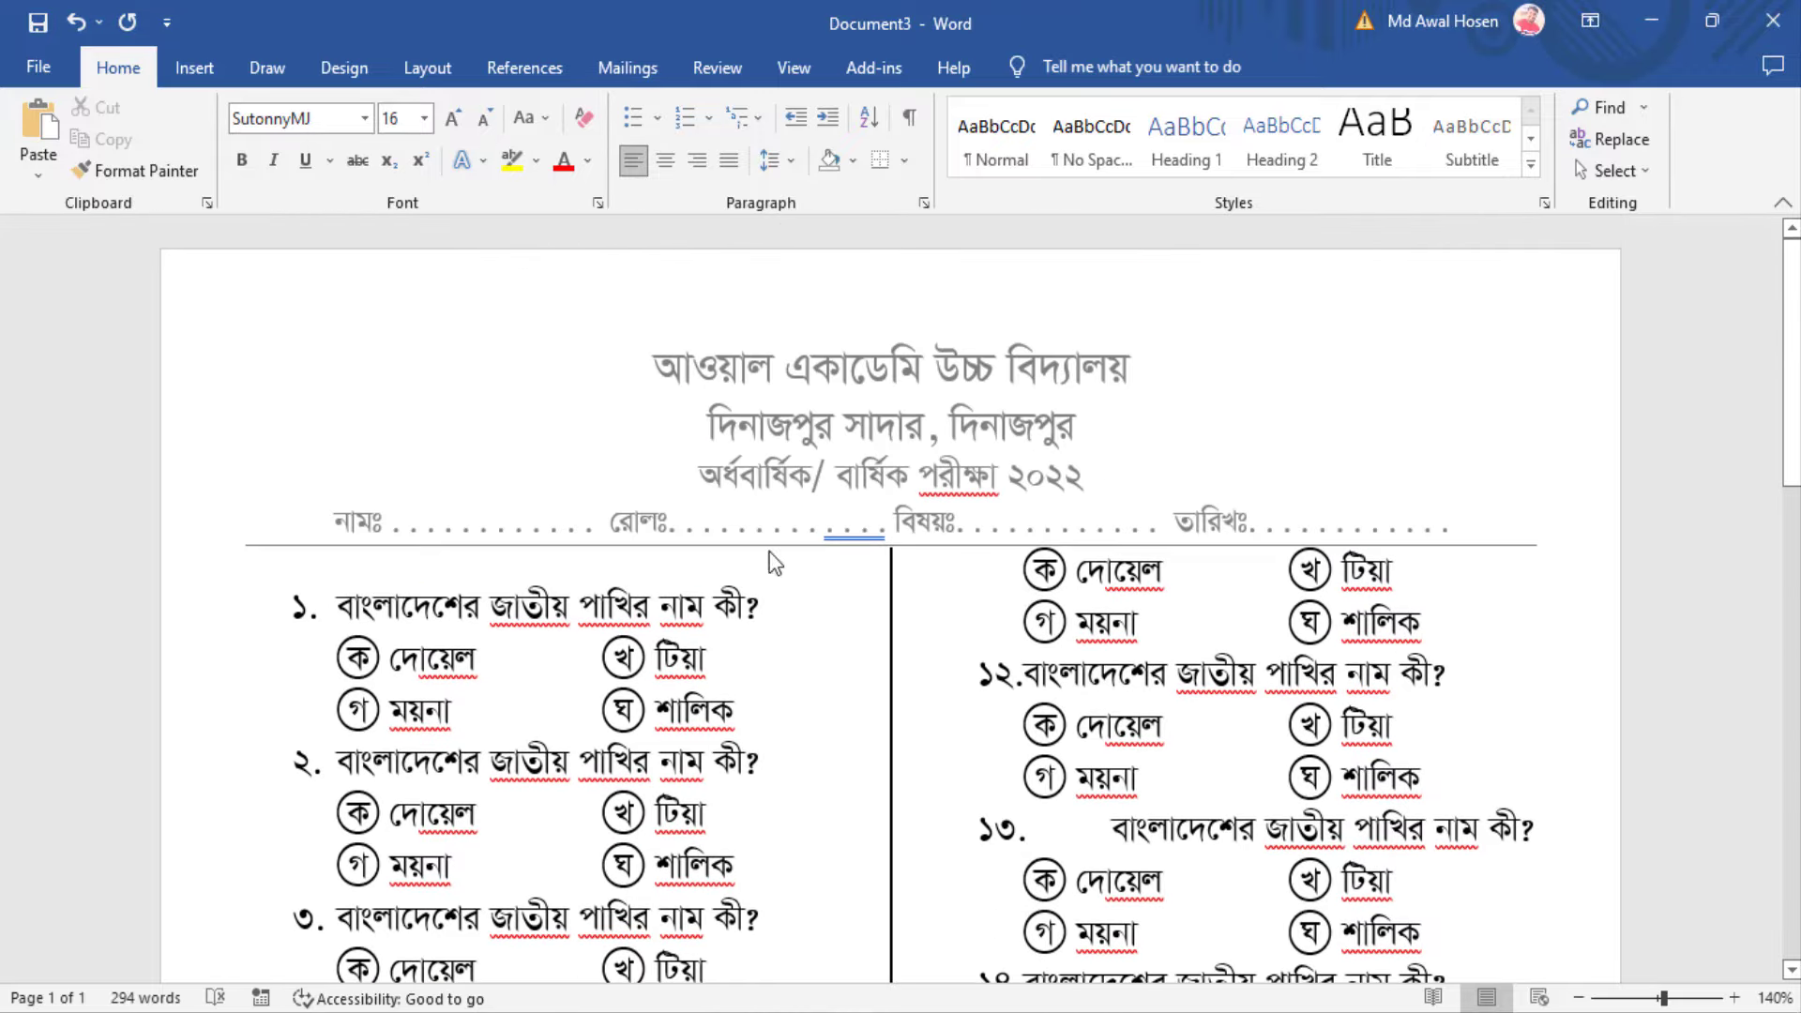
scroll(1351, 712, down, 1)
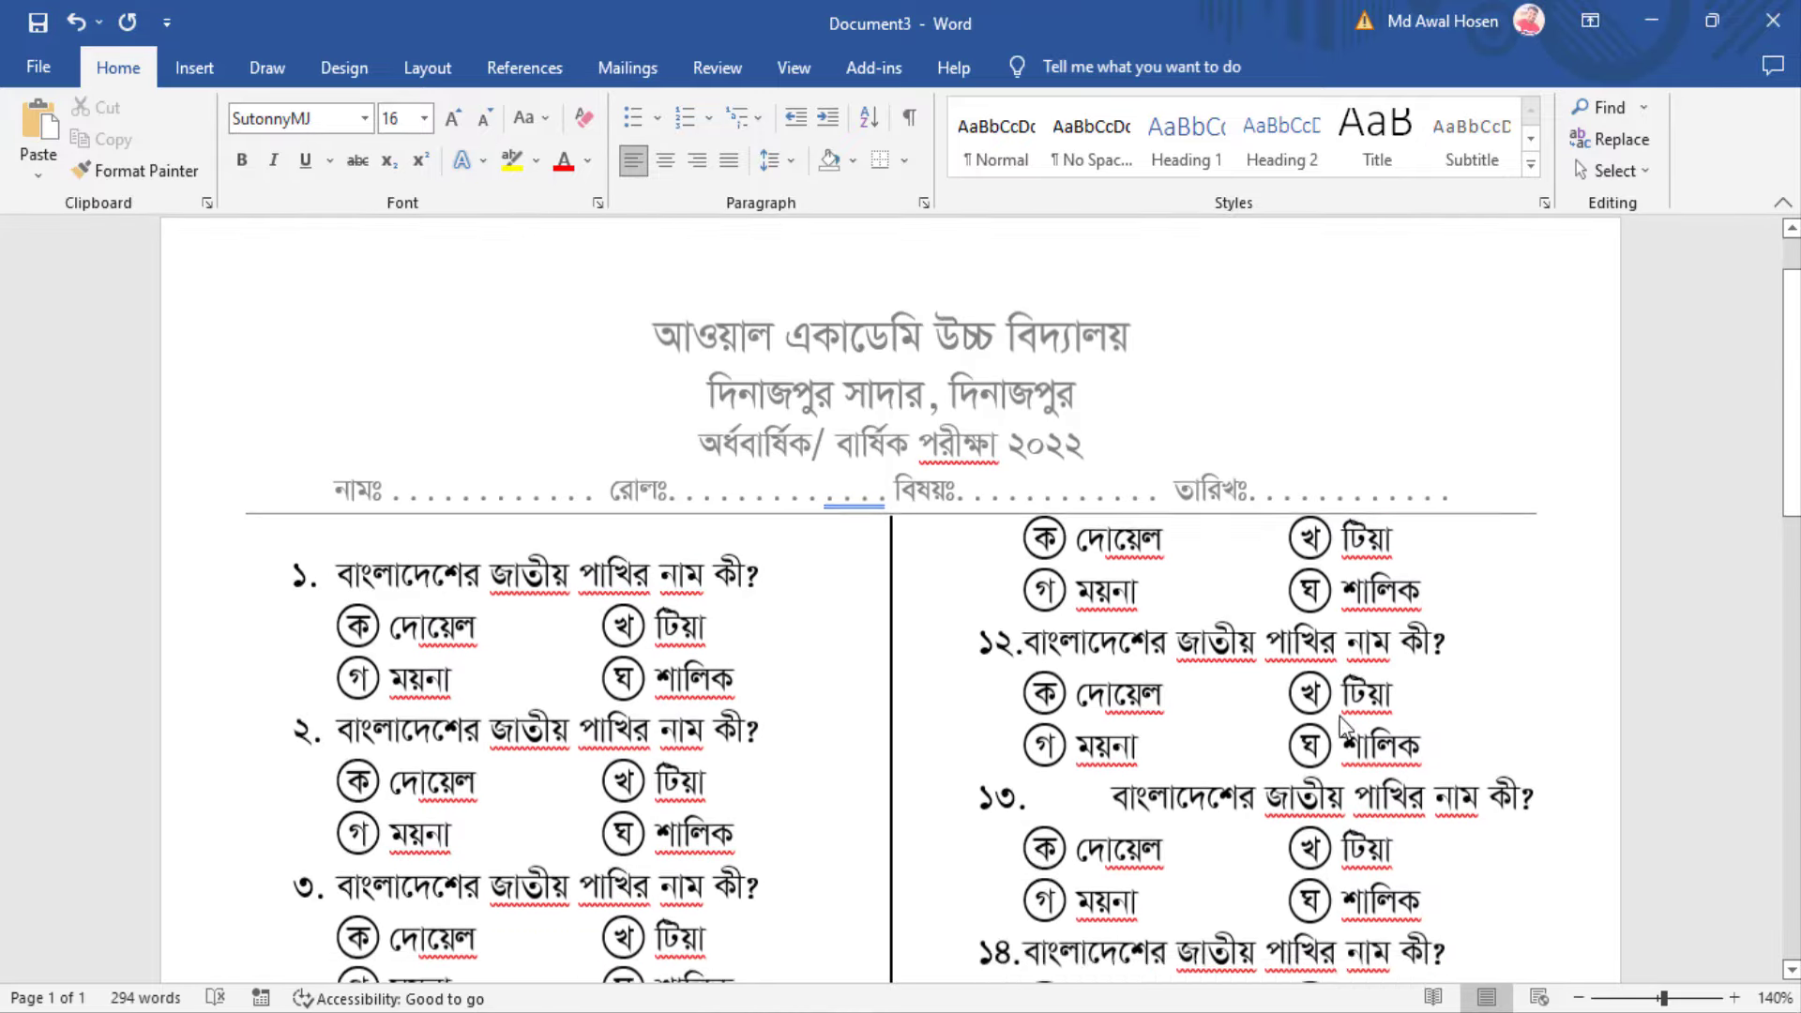
scroll(860, 791, down, 15)
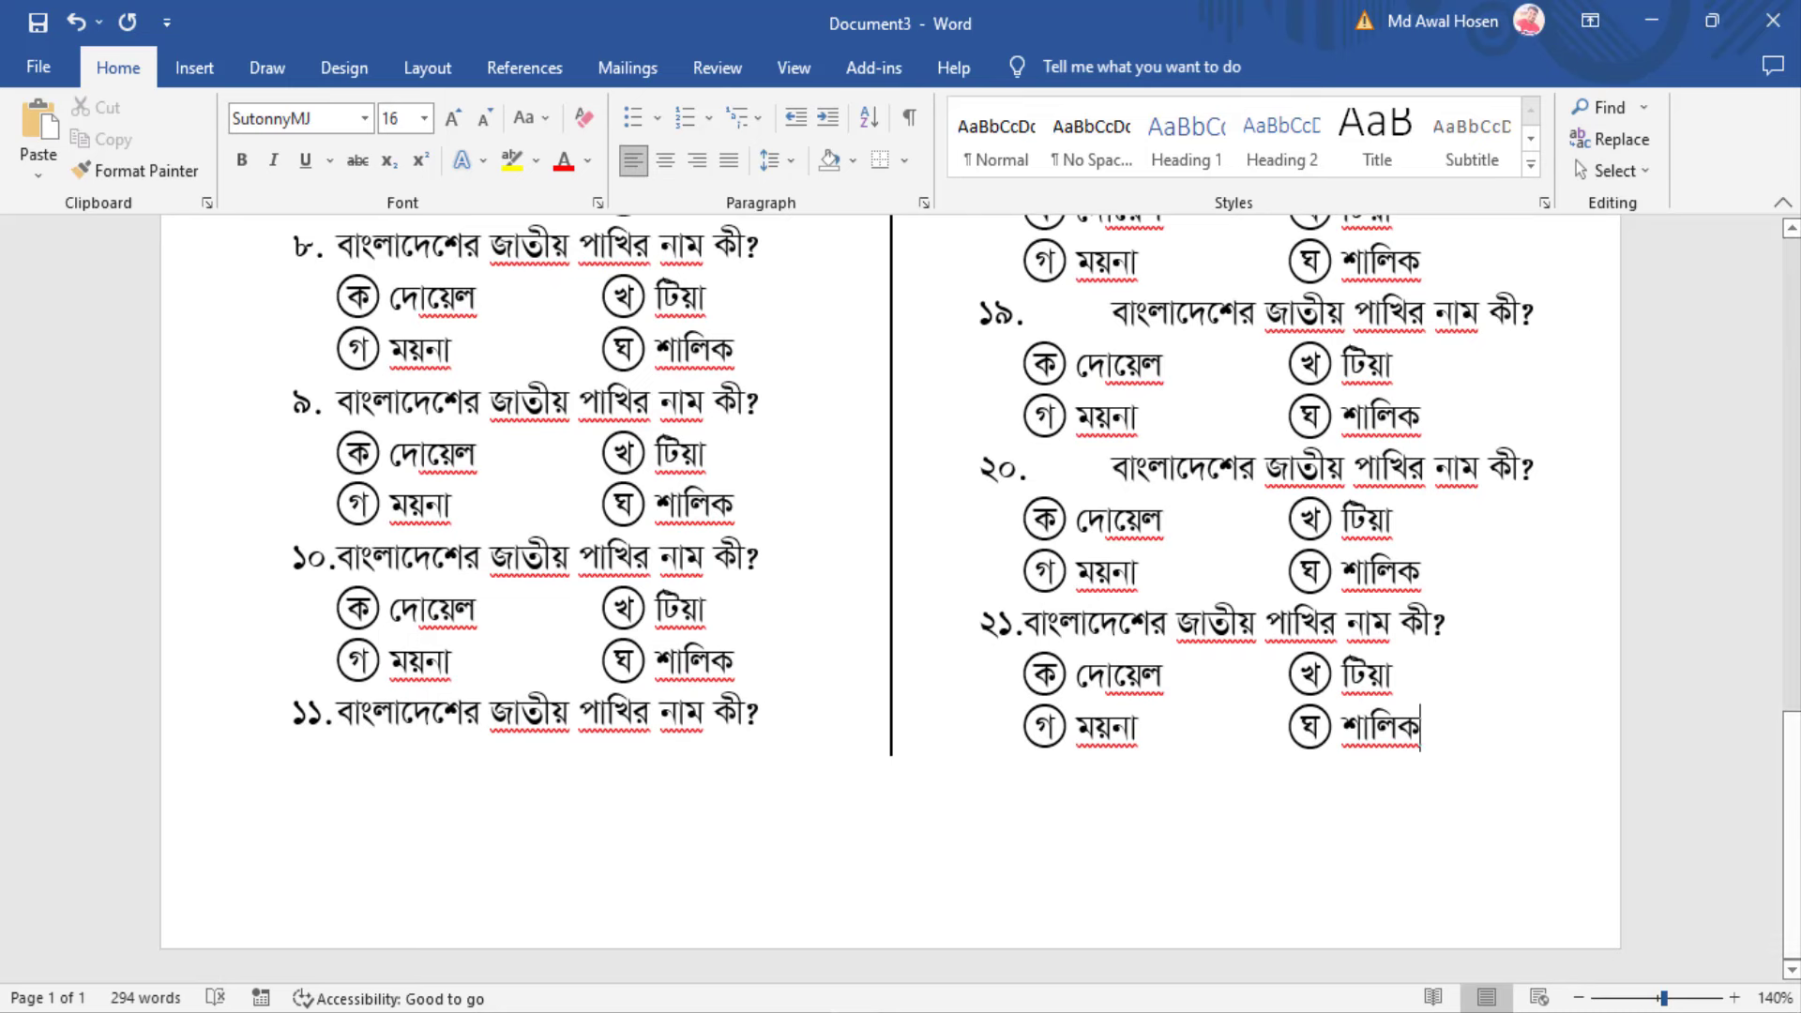
drag(1663, 997, 1636, 997)
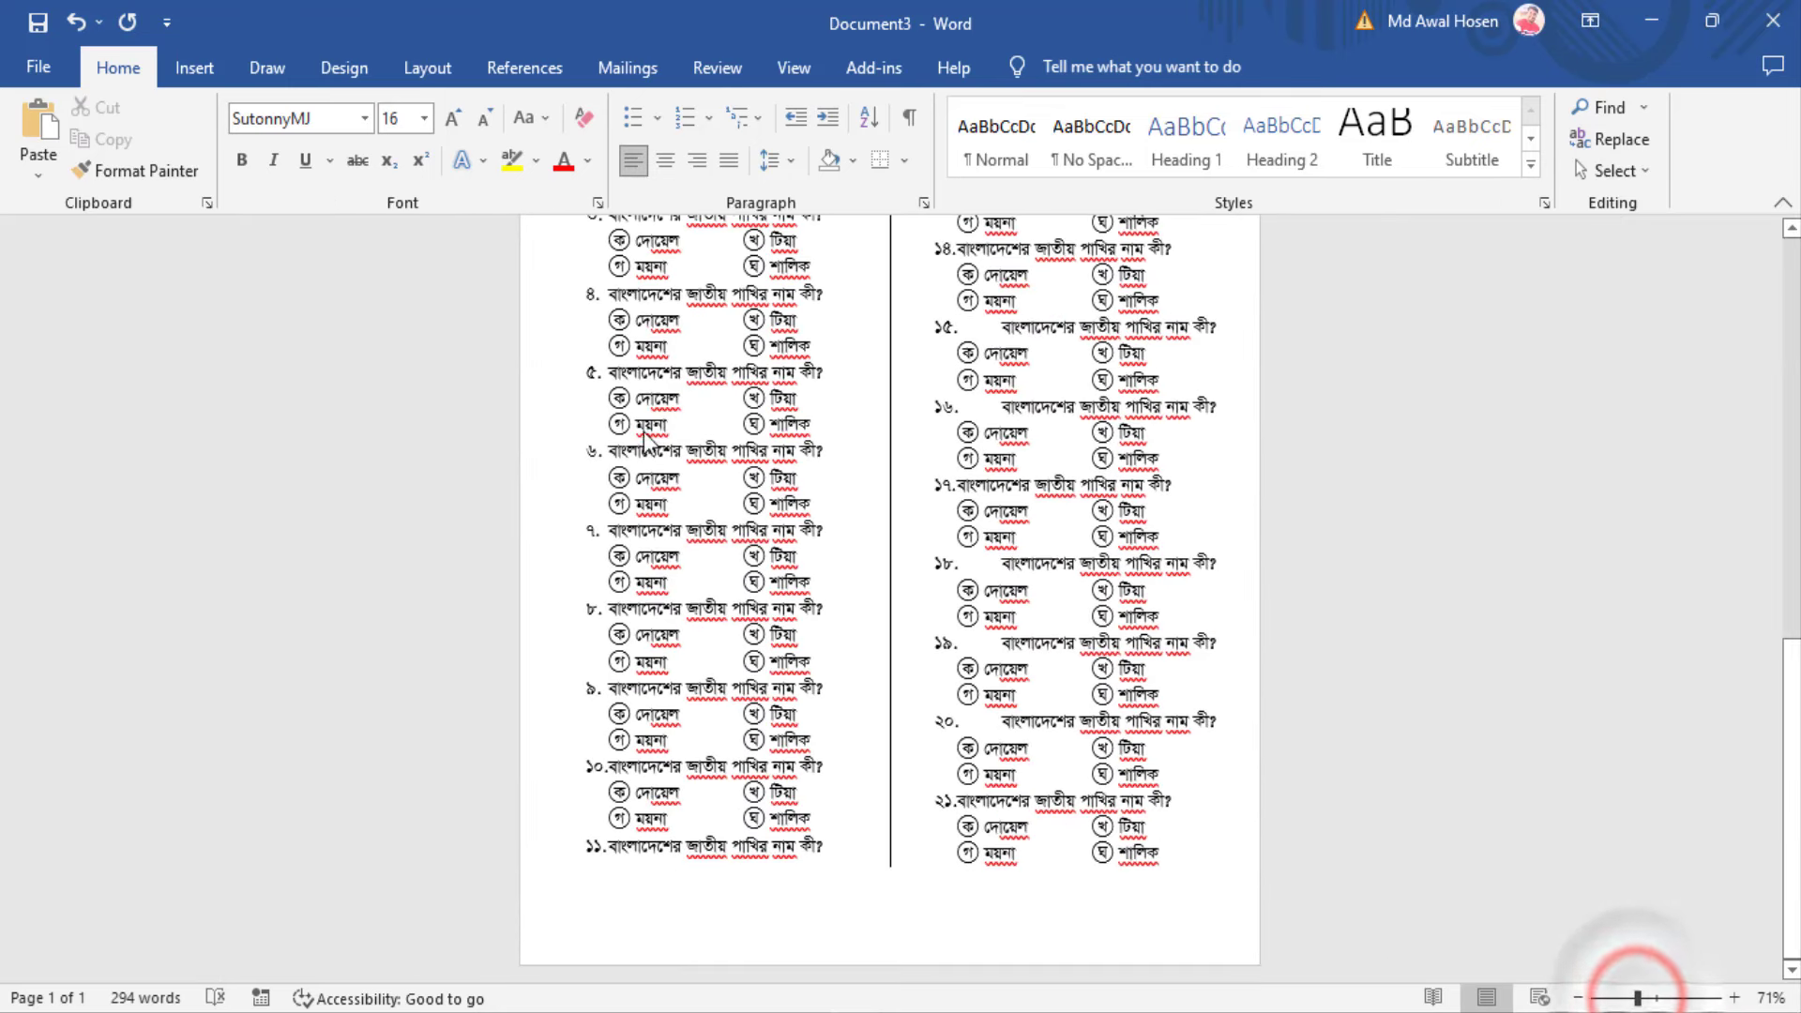
drag(605, 372, 838, 376)
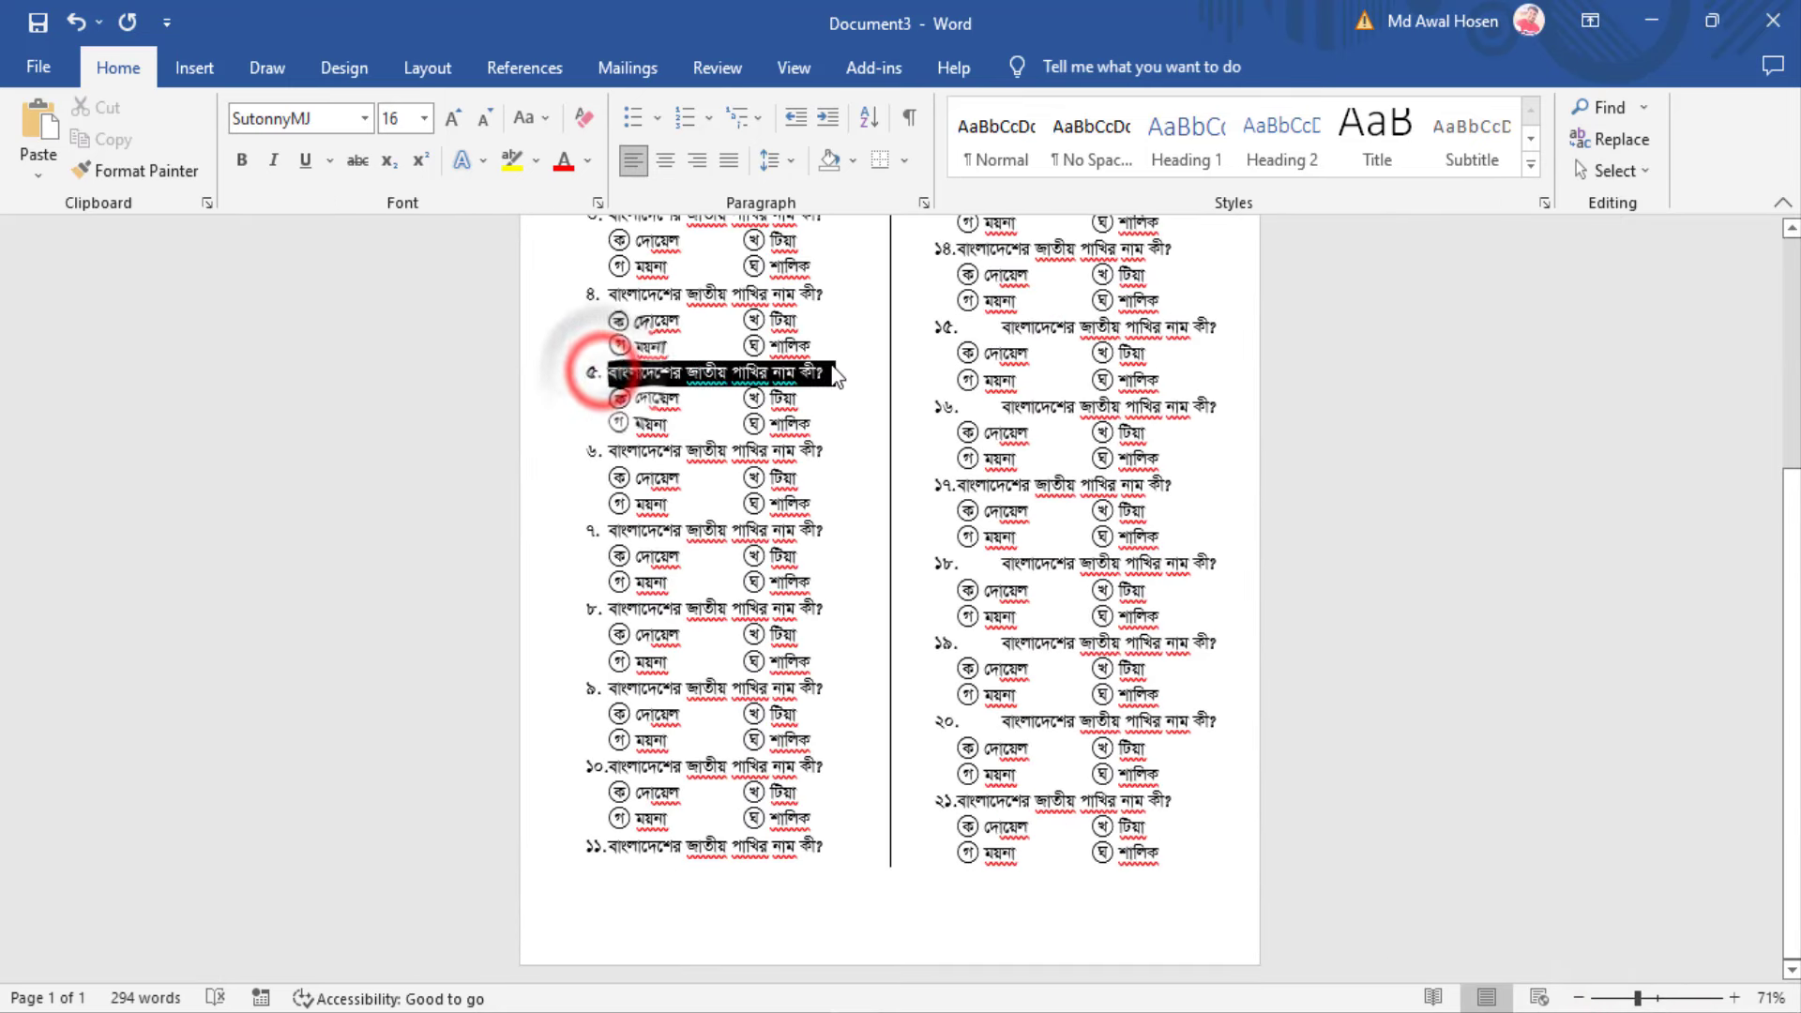
double_click(656, 398)
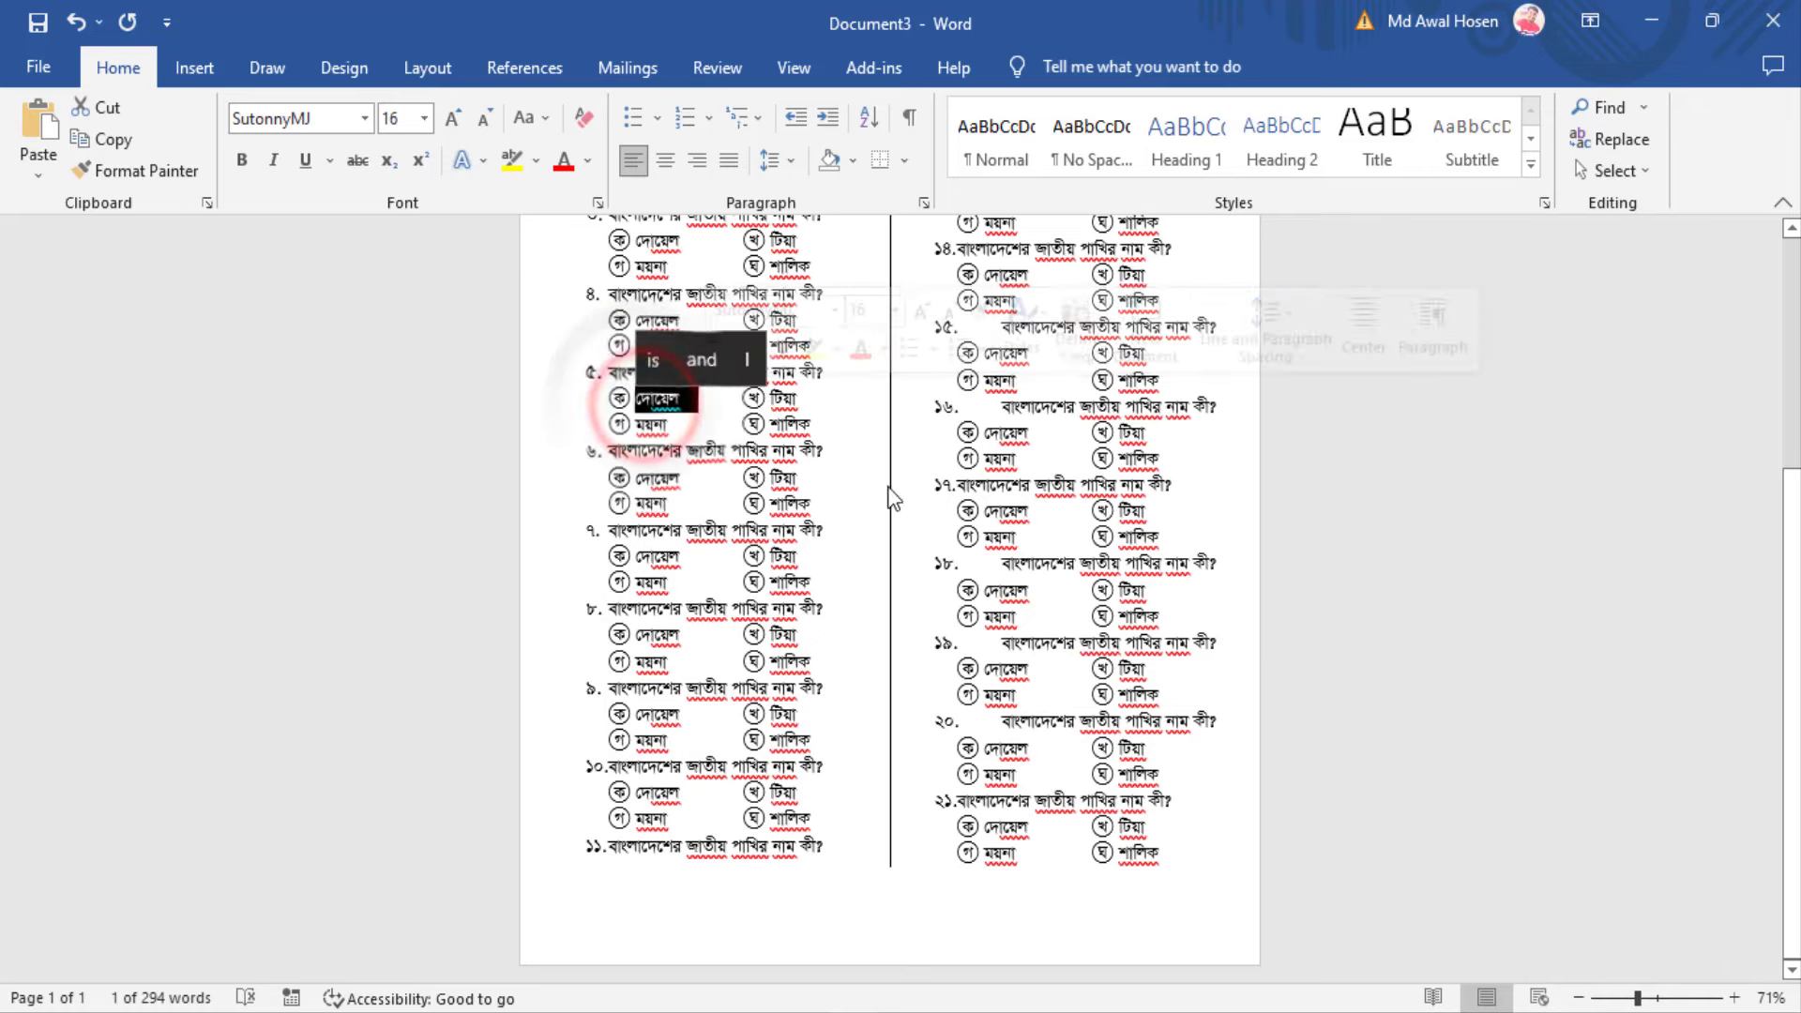
scroll(891, 497, up, 3)
click(1005, 563)
click(1663, 997)
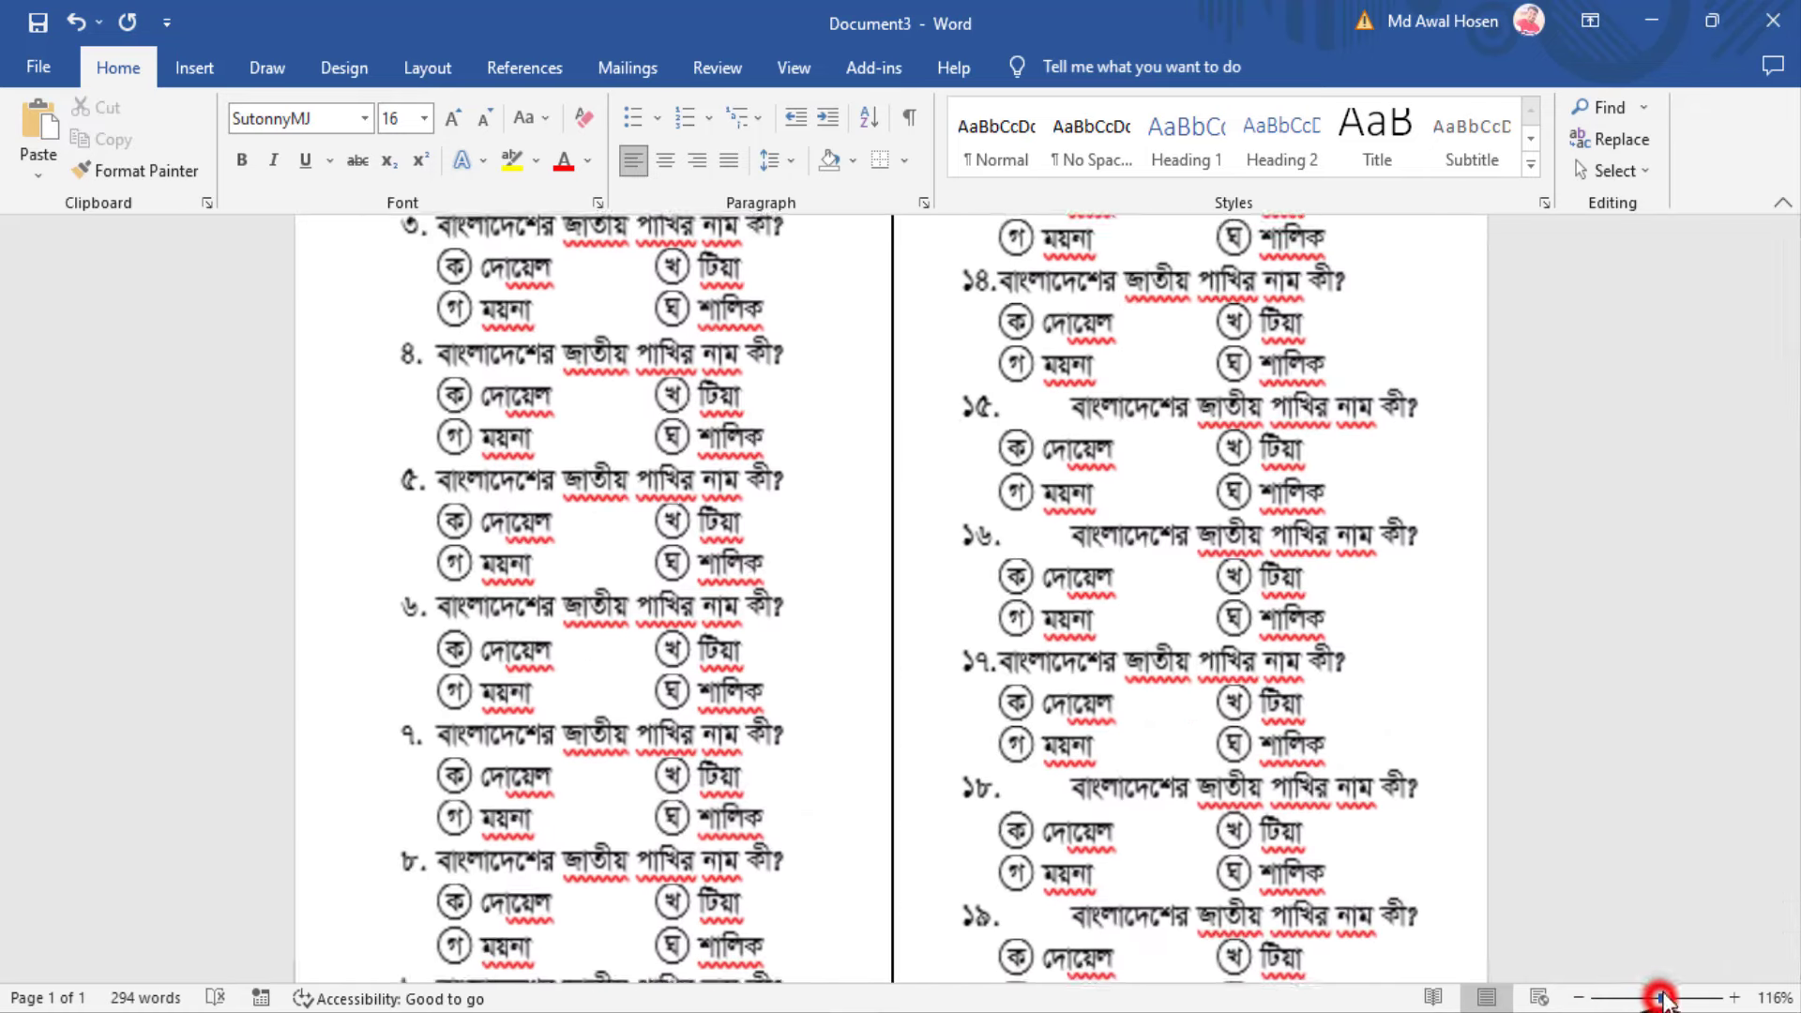
scroll(1078, 762, up, 6)
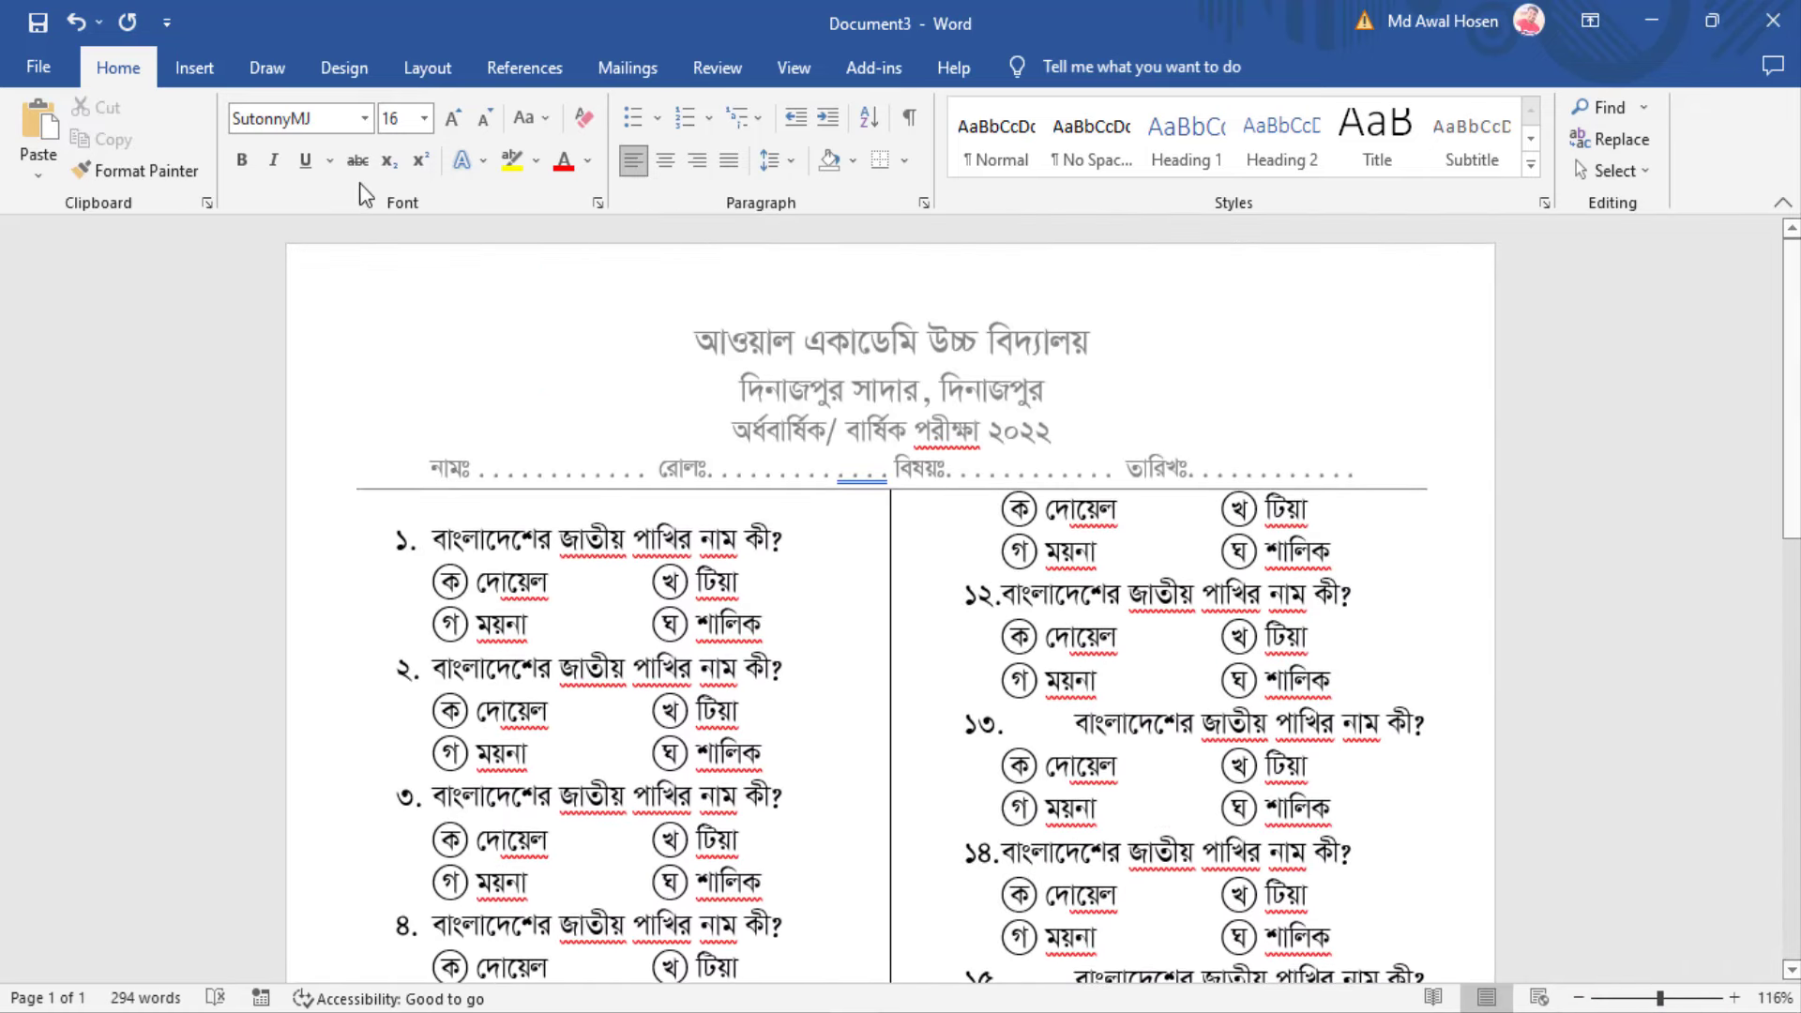
double_click(449, 582)
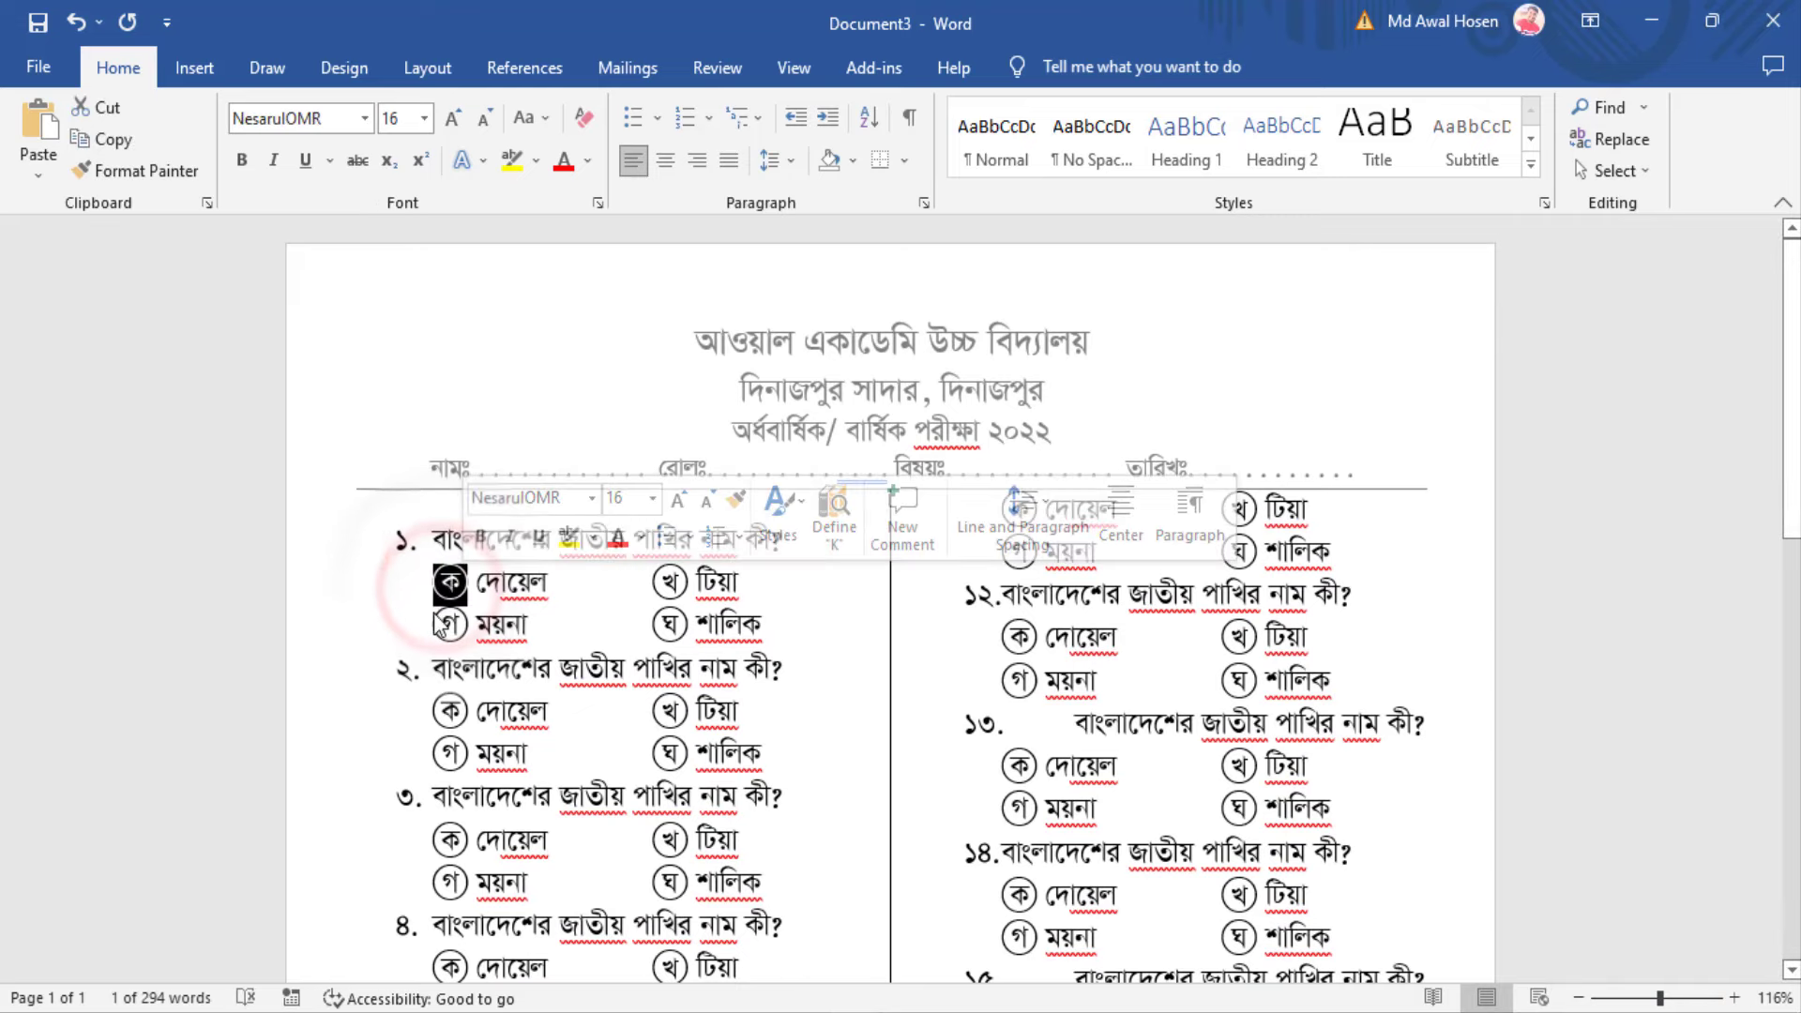
double_click(449, 624)
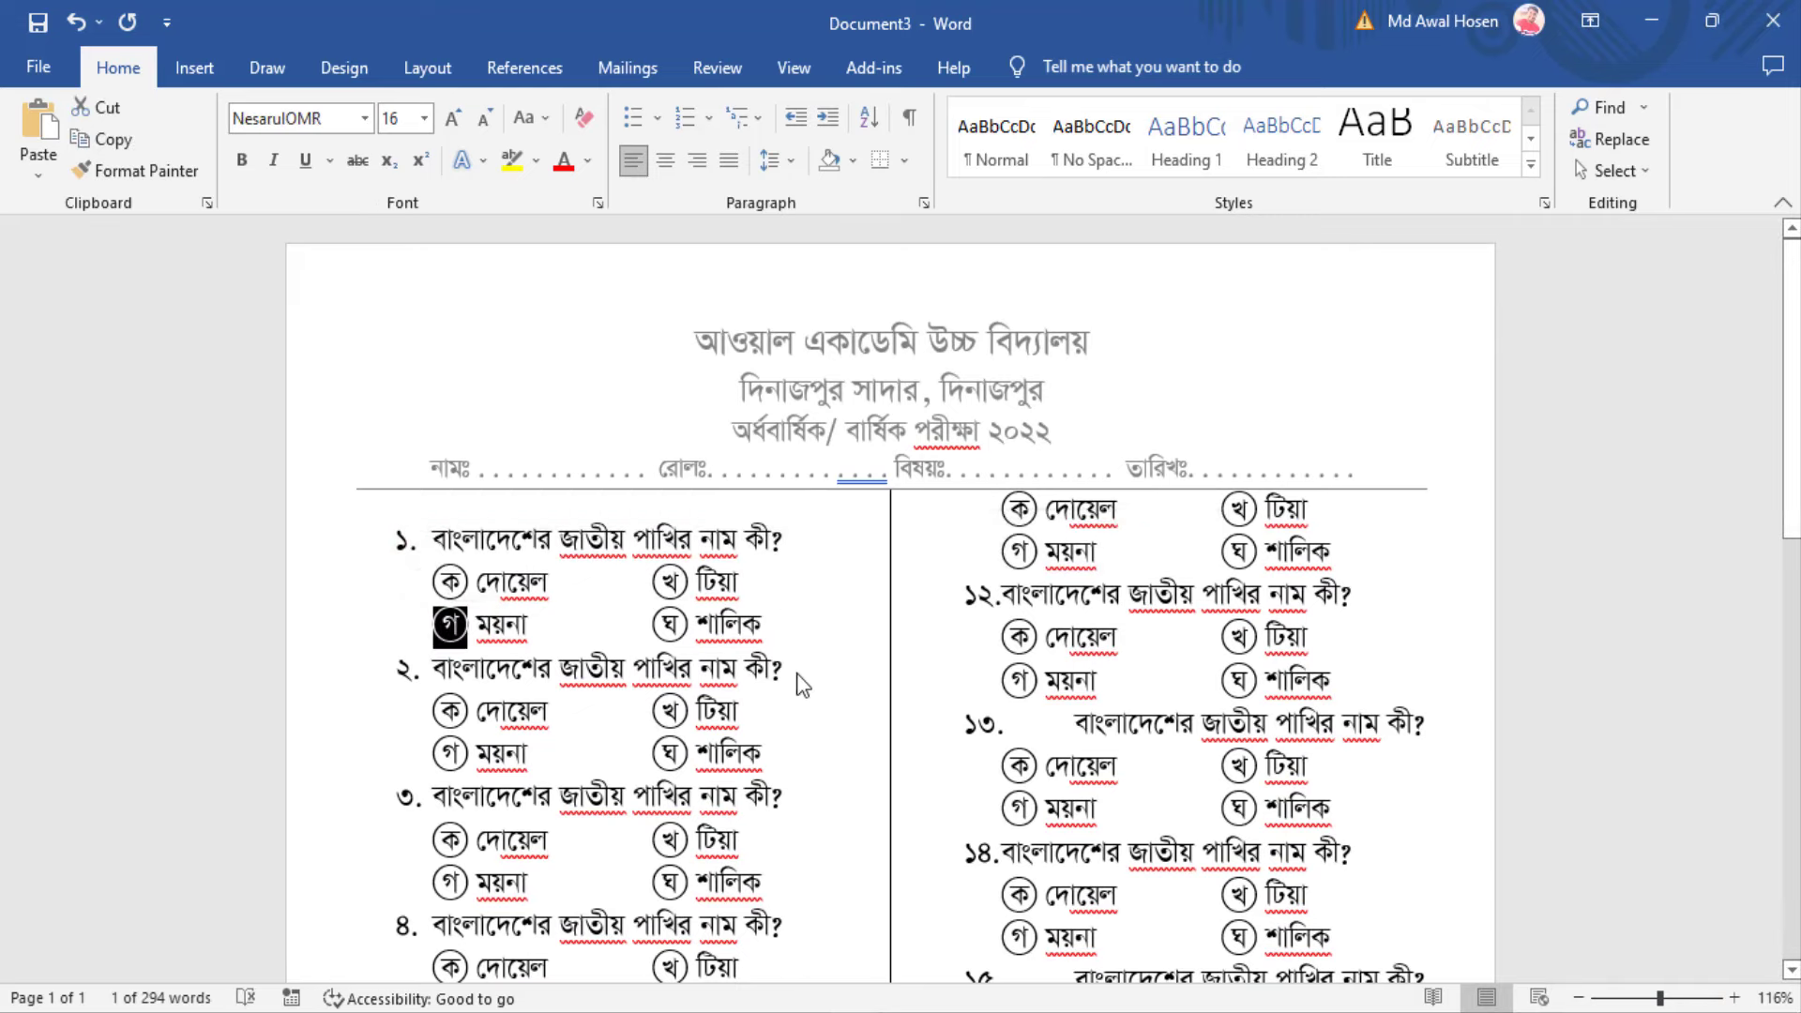
click(764, 621)
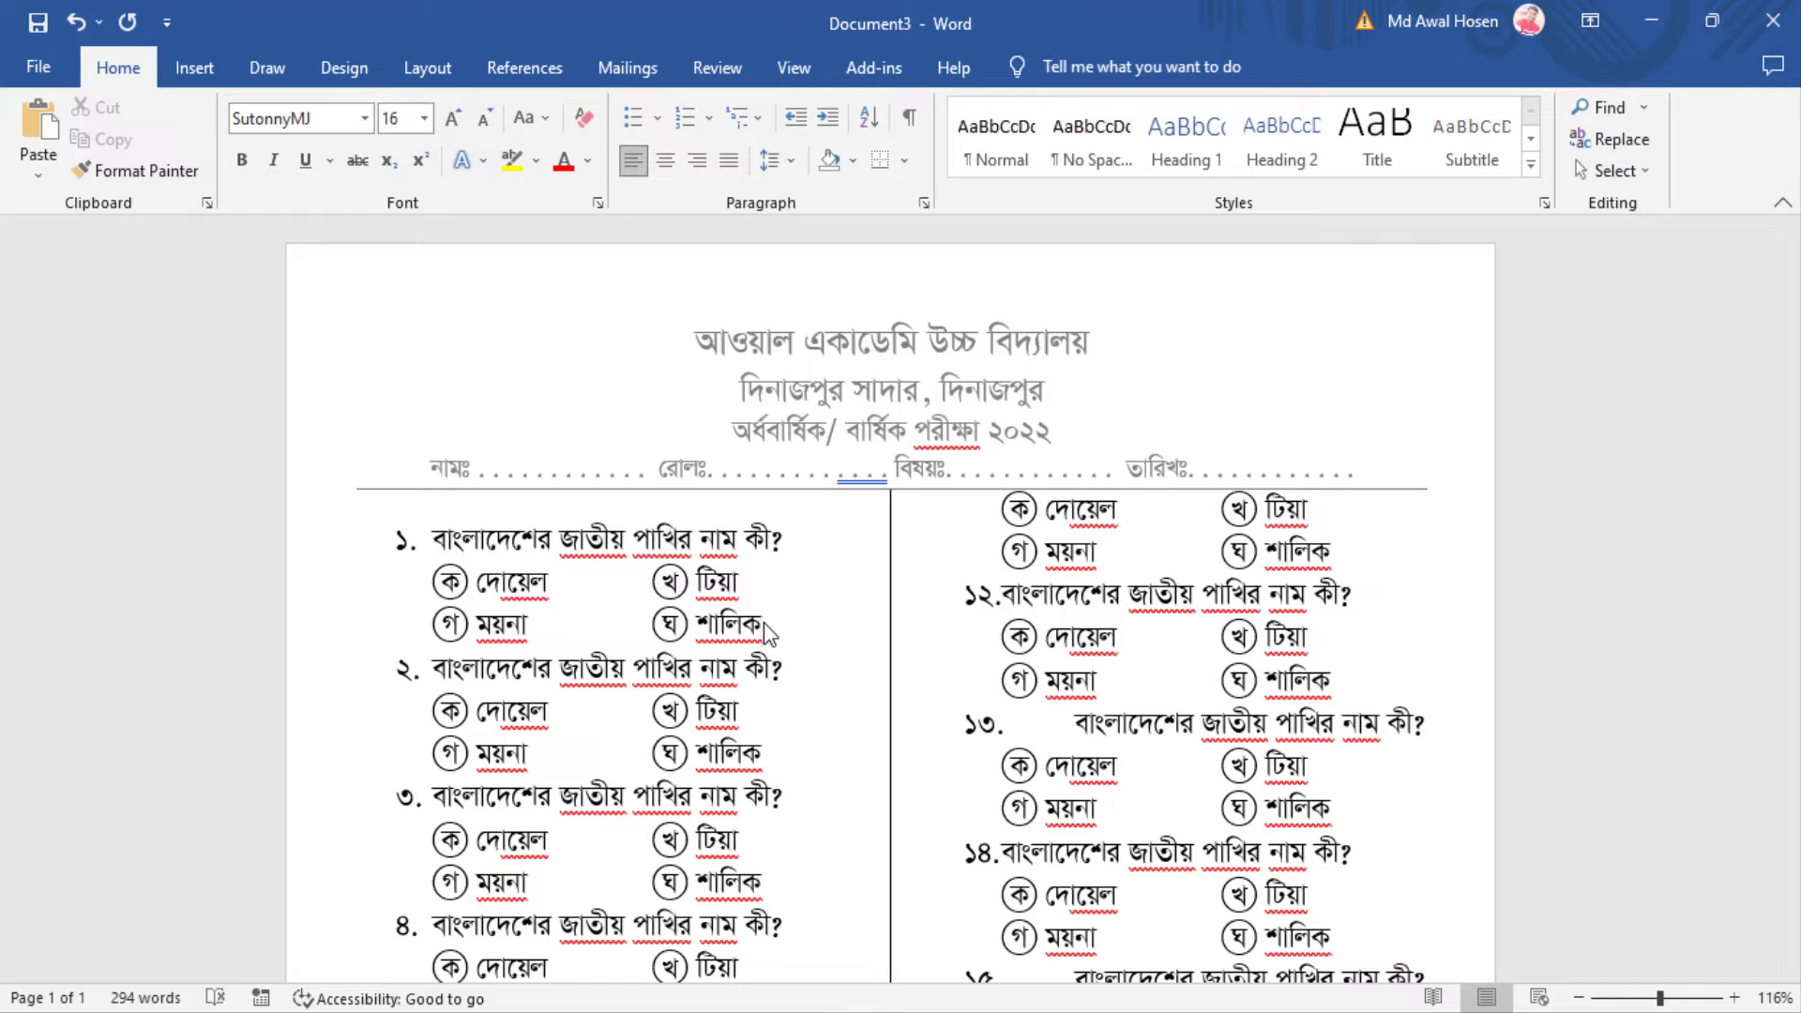
Minimise the finished 21-question exam paper in Word
click(1652, 11)
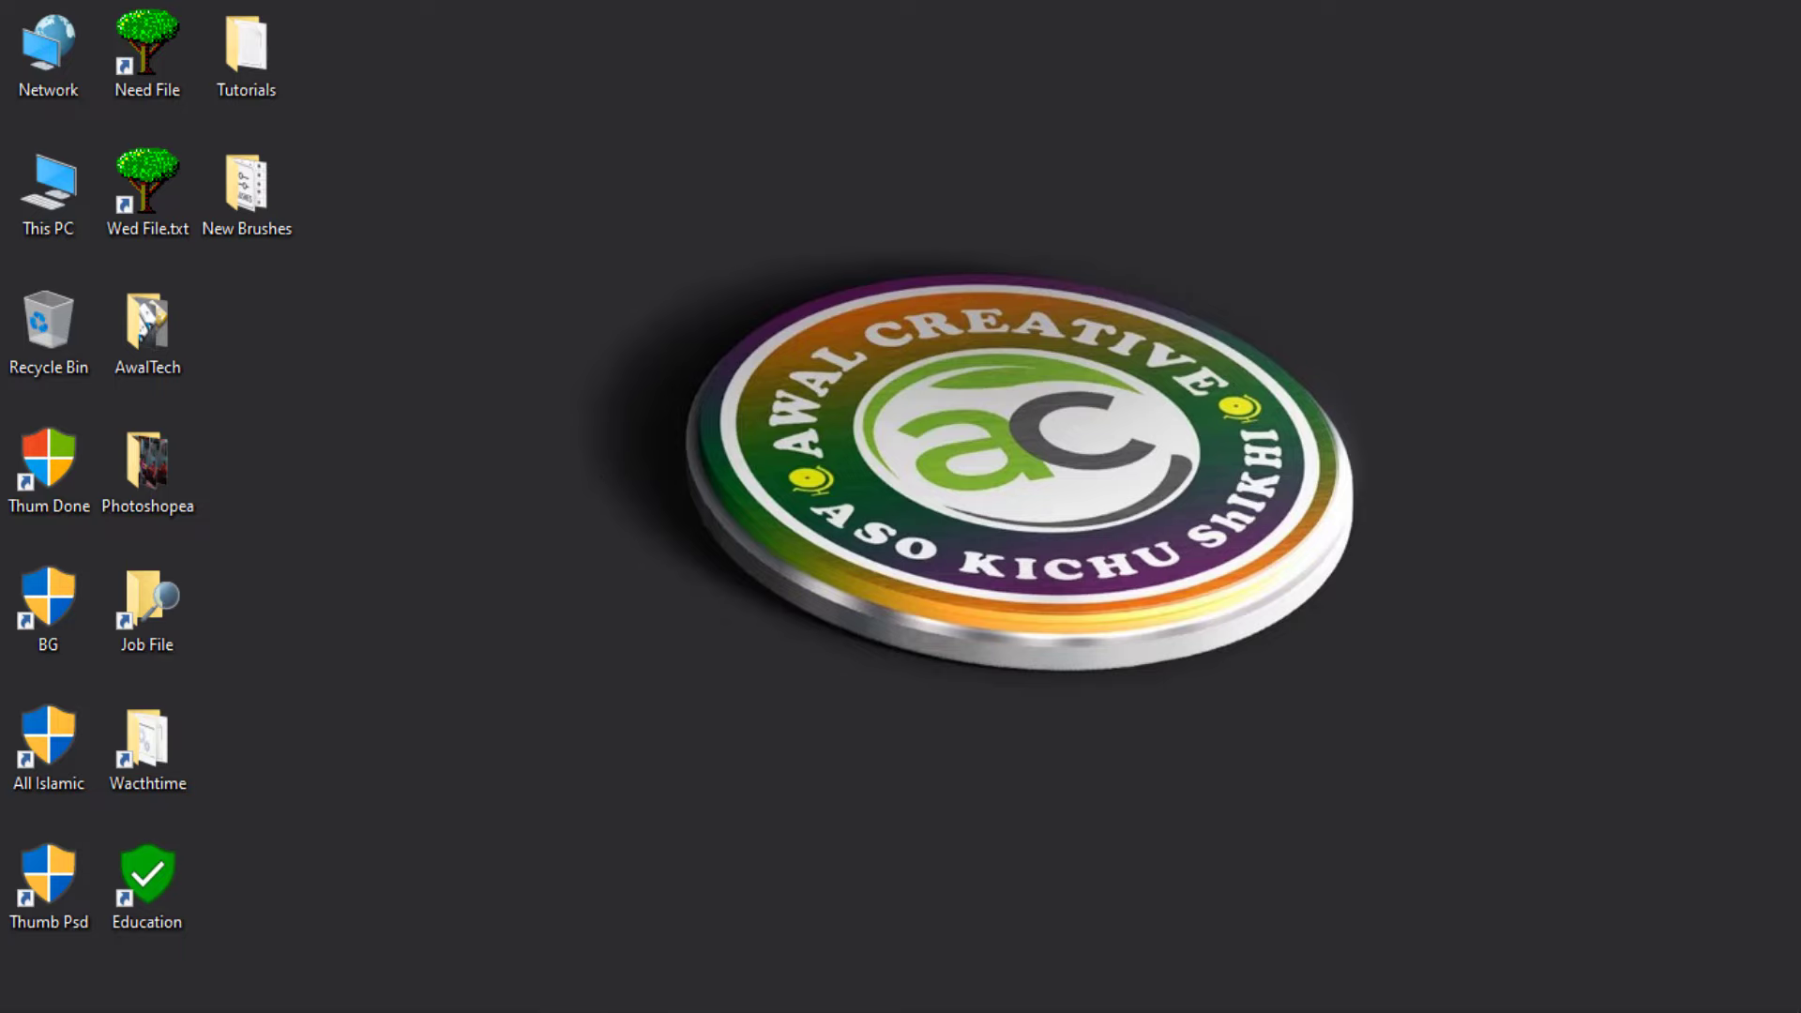
In Chrome's Facebook tab, search for 'awal creative'
click(159, 1009)
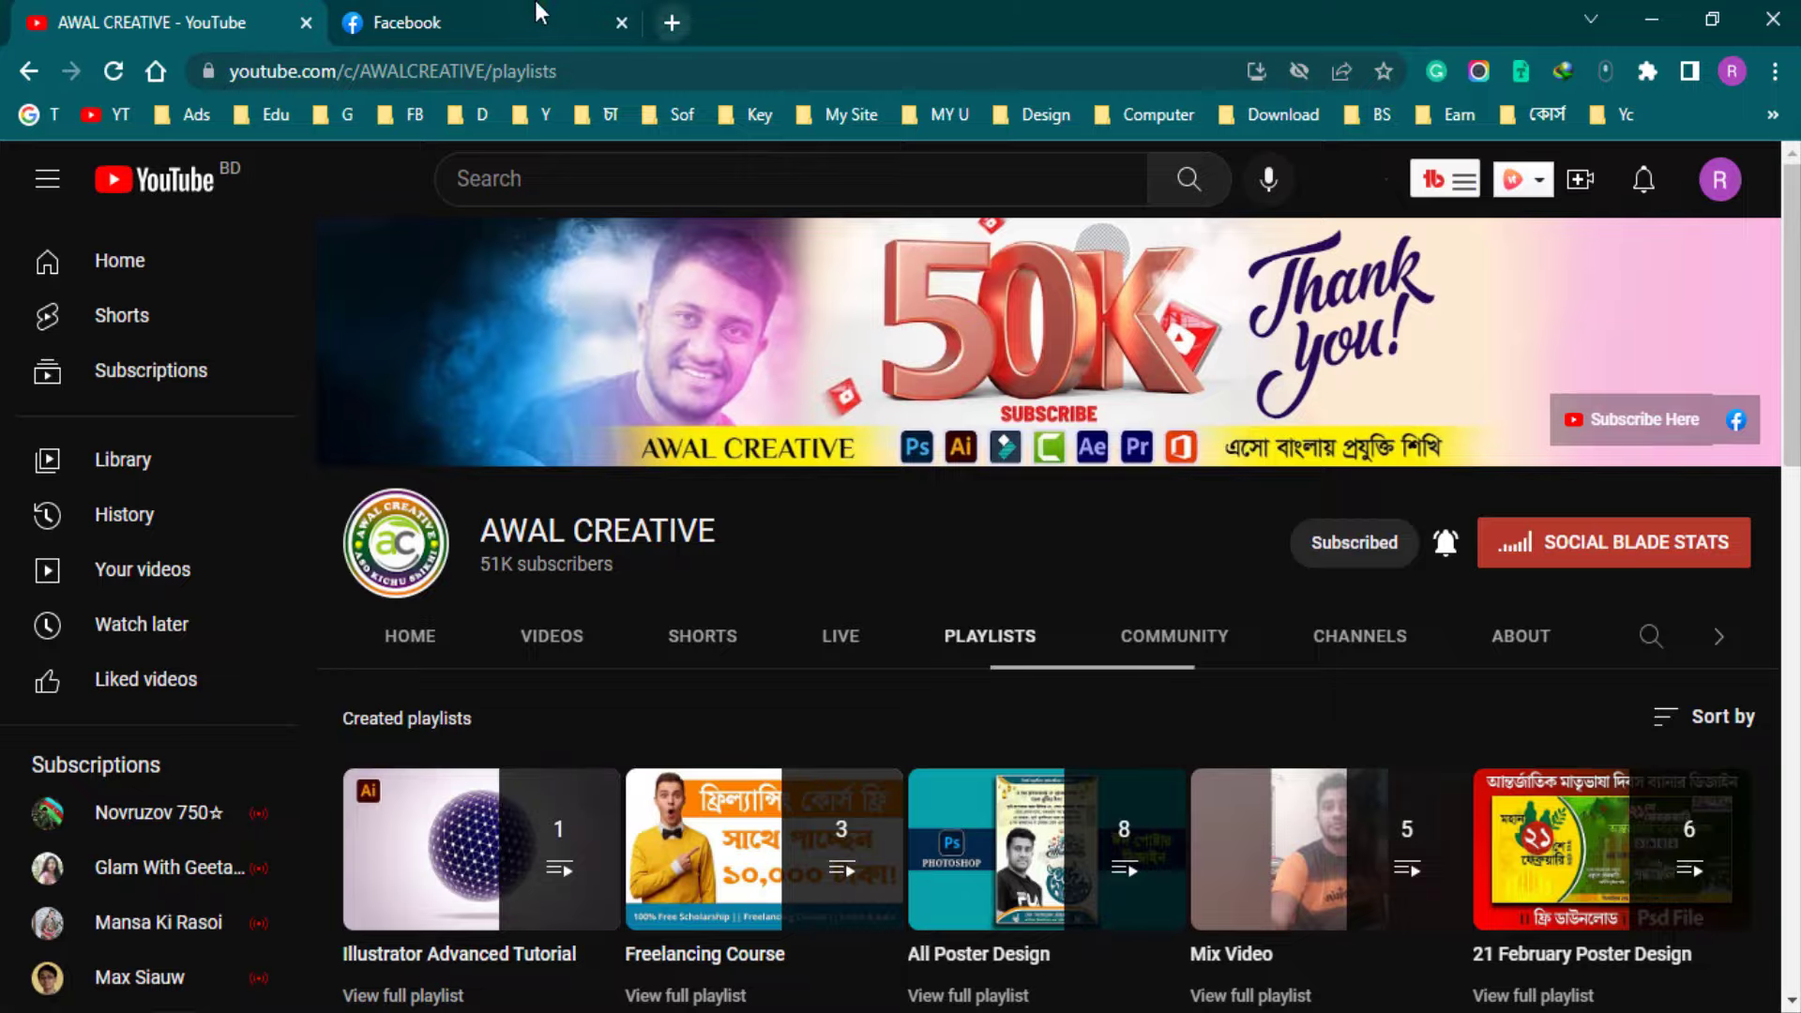
click(537, 4)
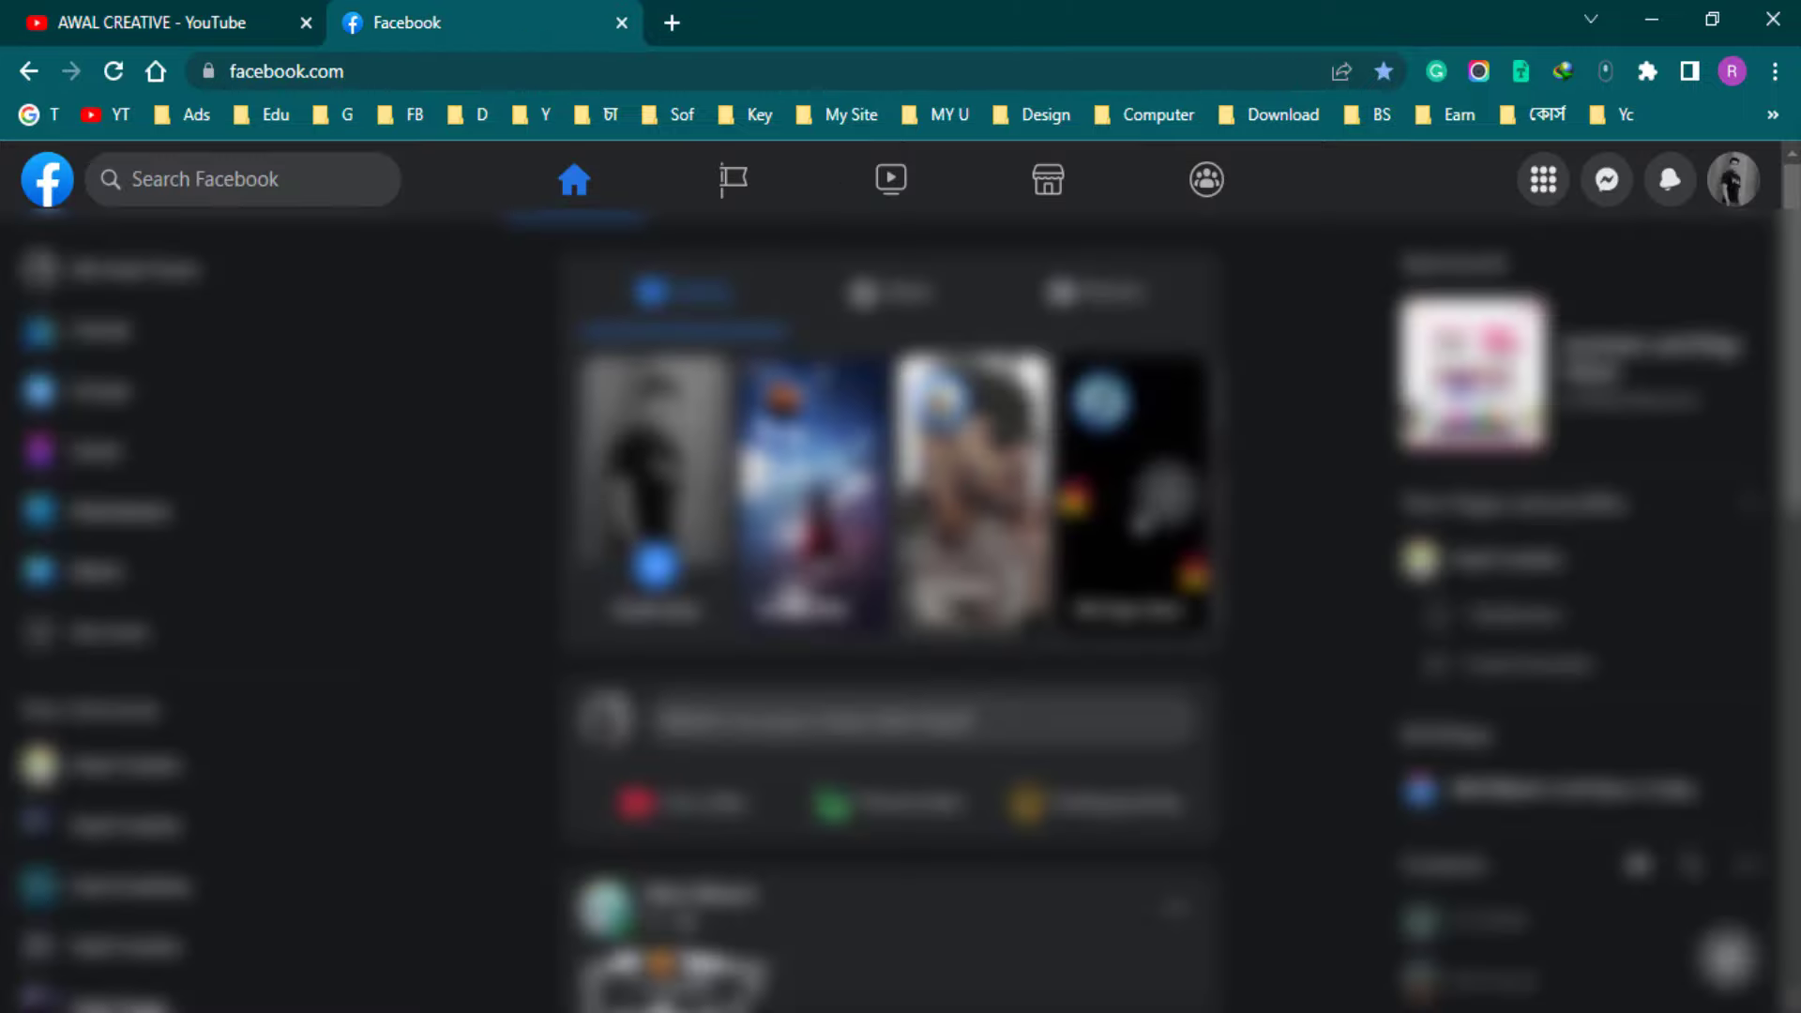
click(195, 182)
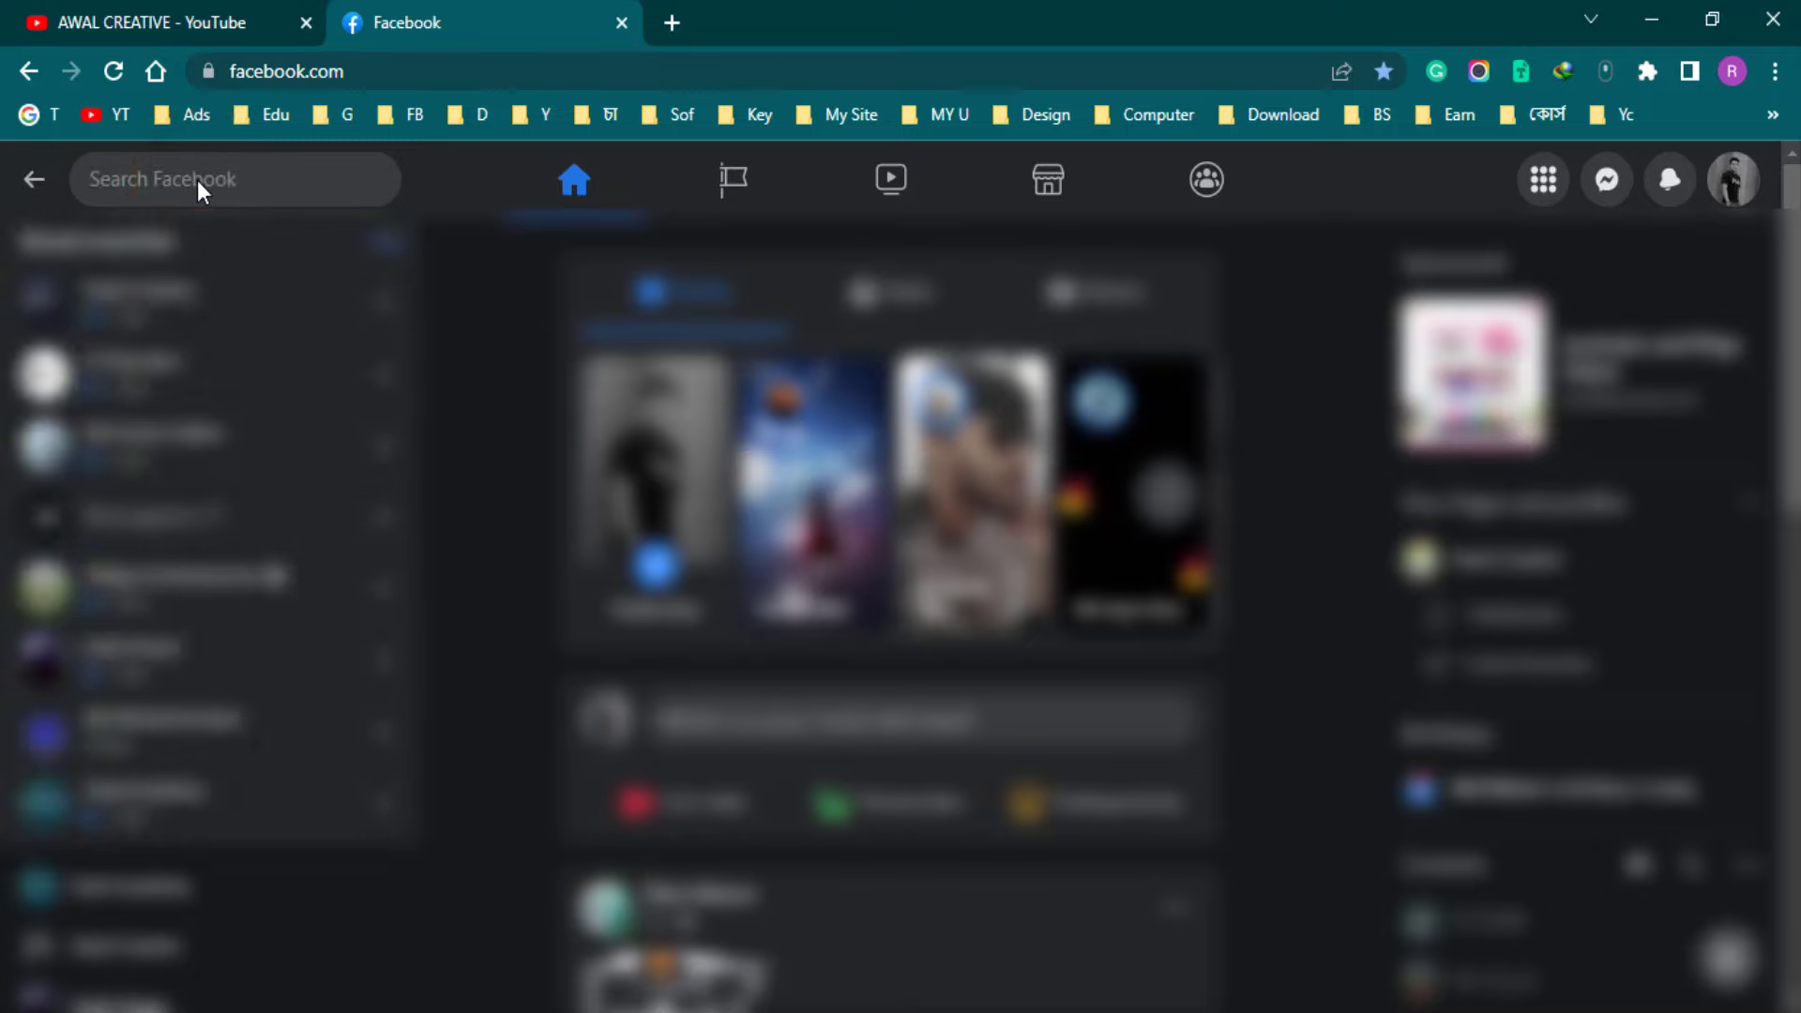
text(.h.)
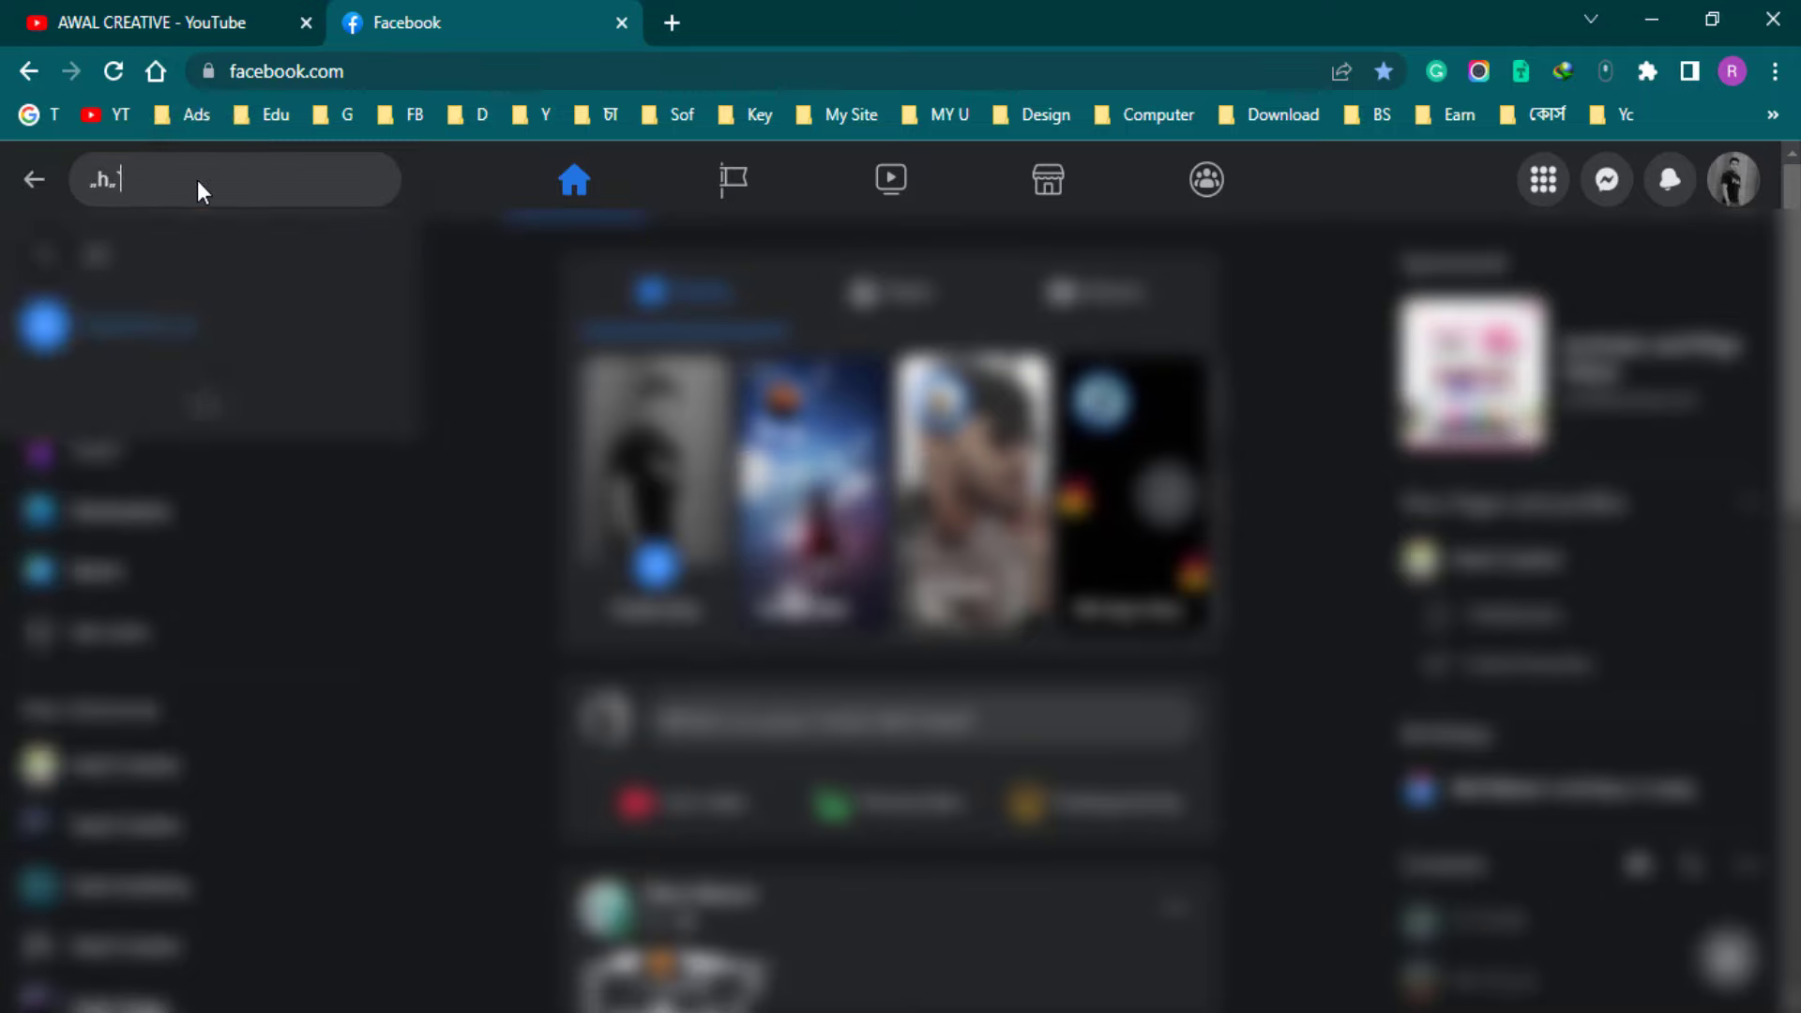
key(BackSpace)
key(BackSpace)
key(BackSpace)
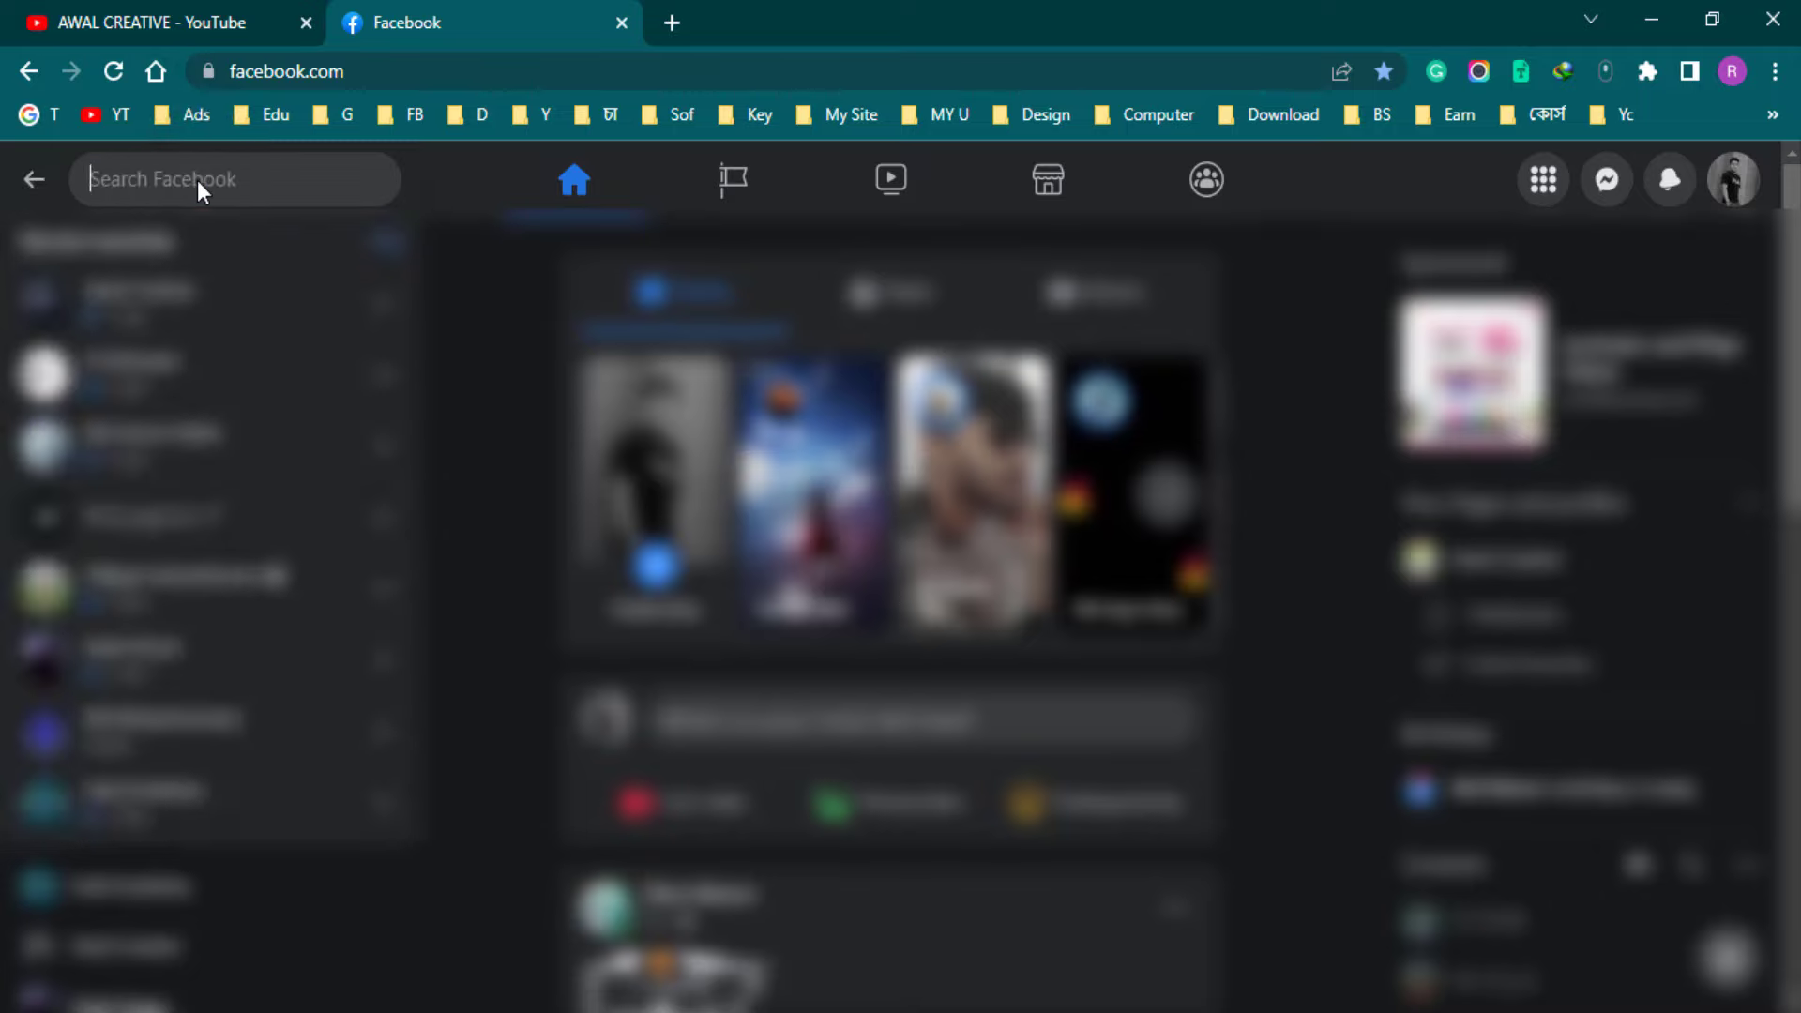
text(awal)
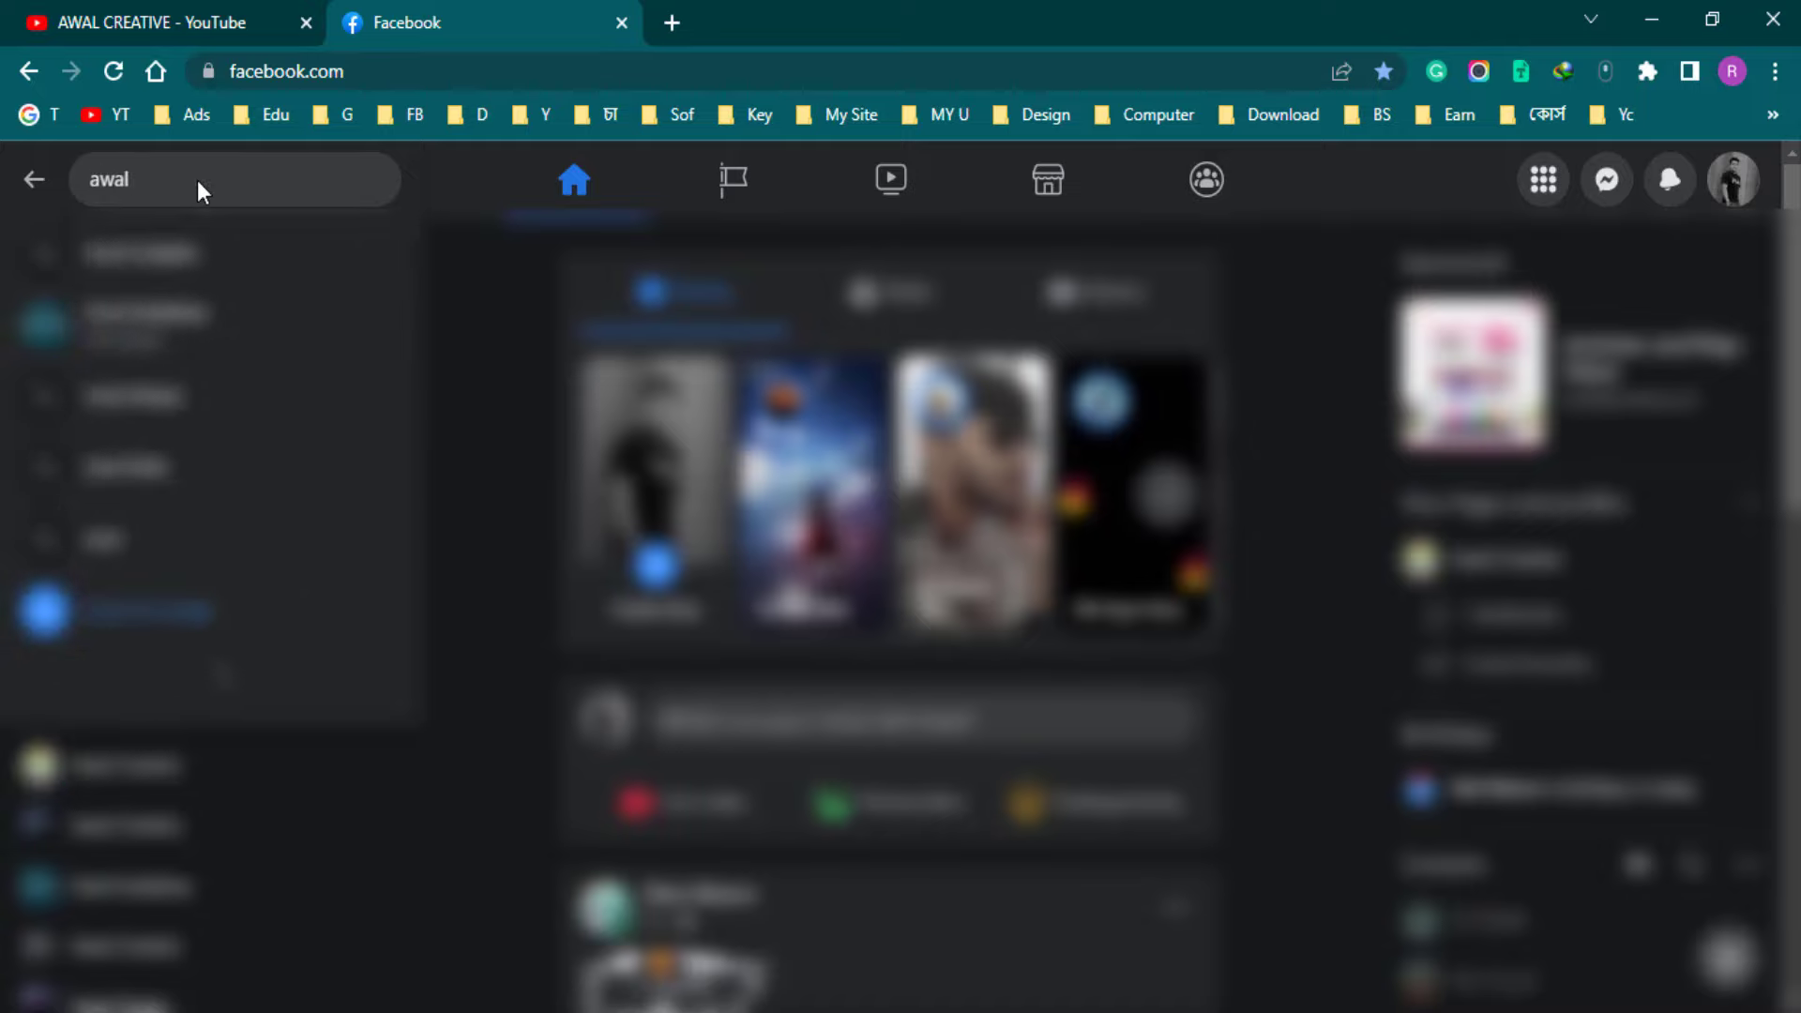
text( creative)
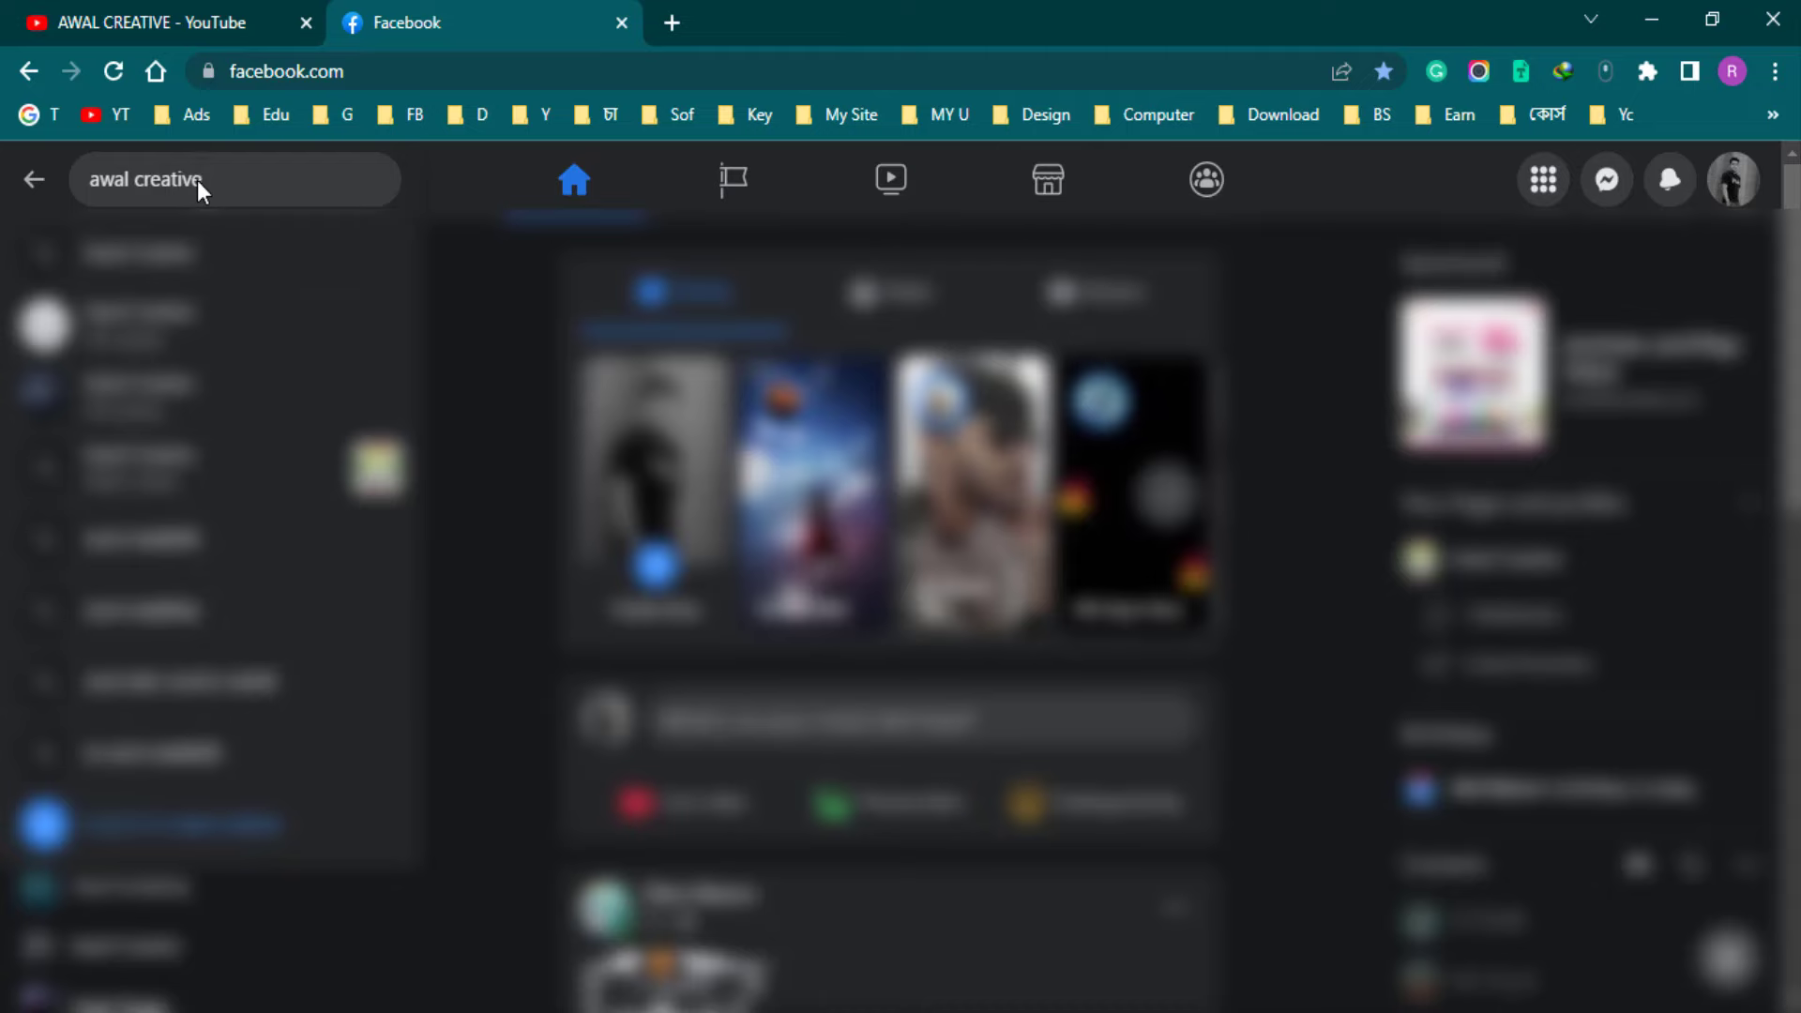
key(Return)
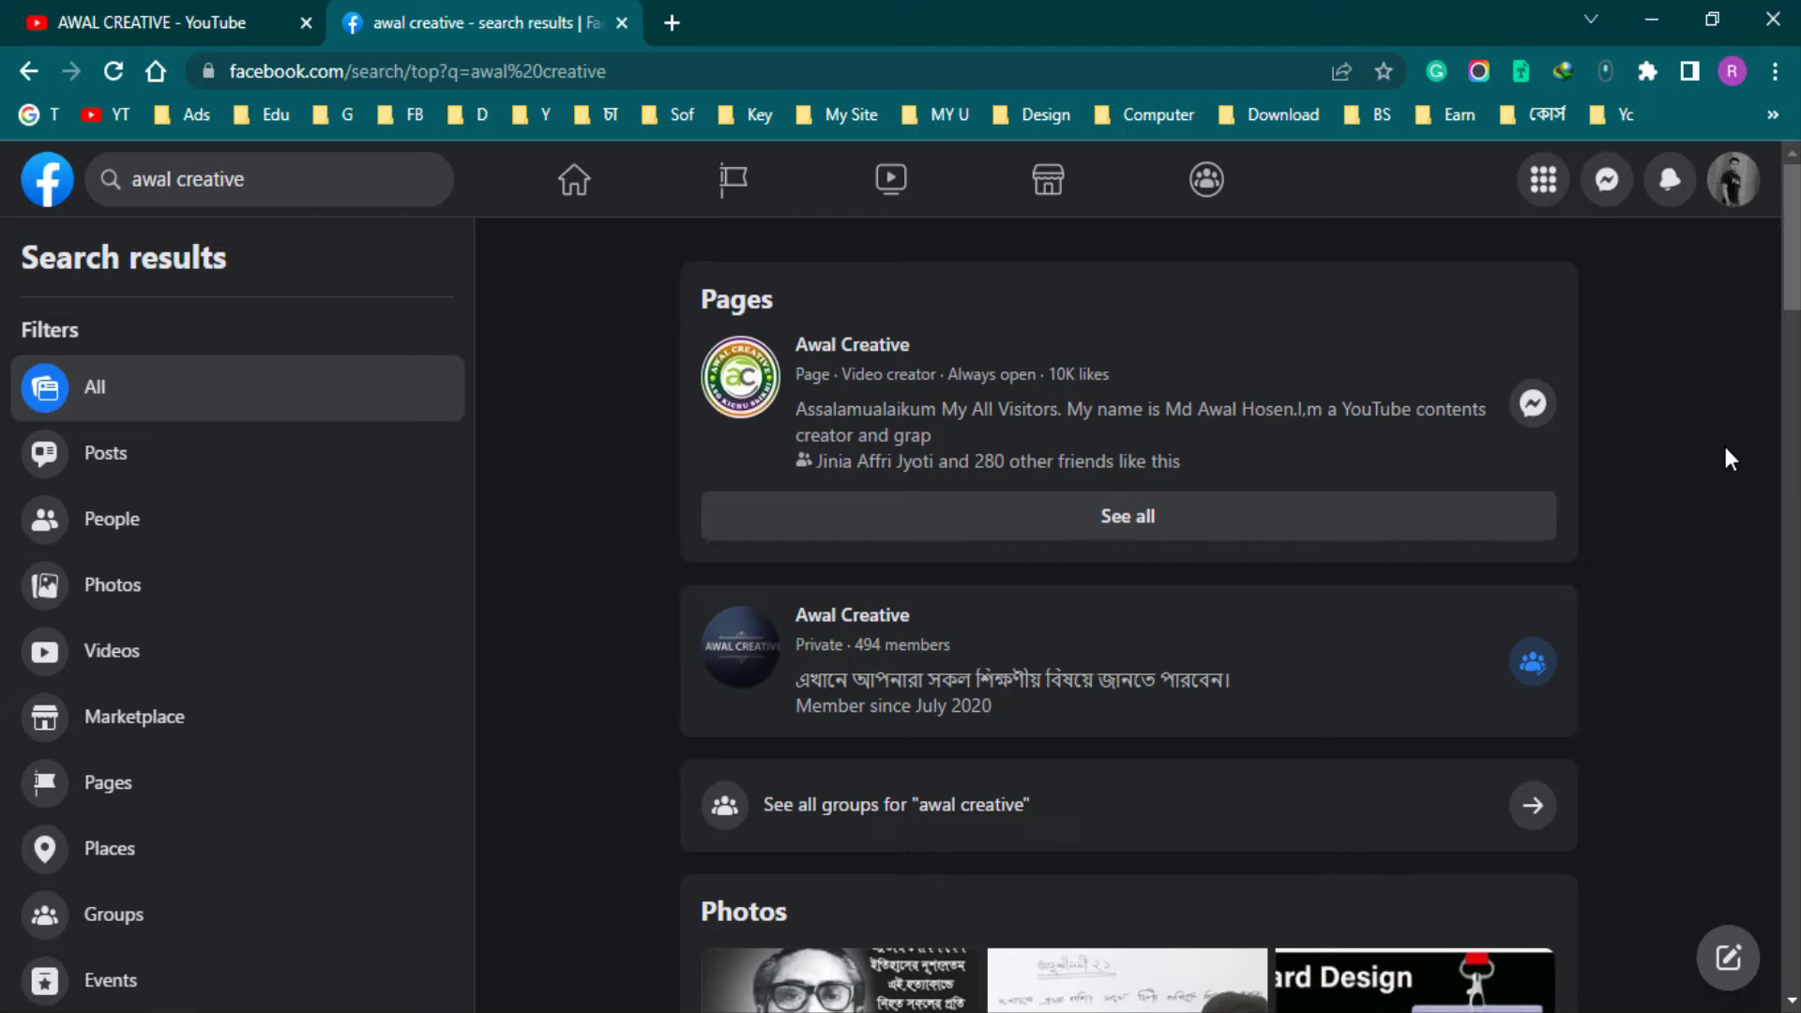
Open the Awal Creative group from the results and look over its page
scroll(1725, 449, down, 2)
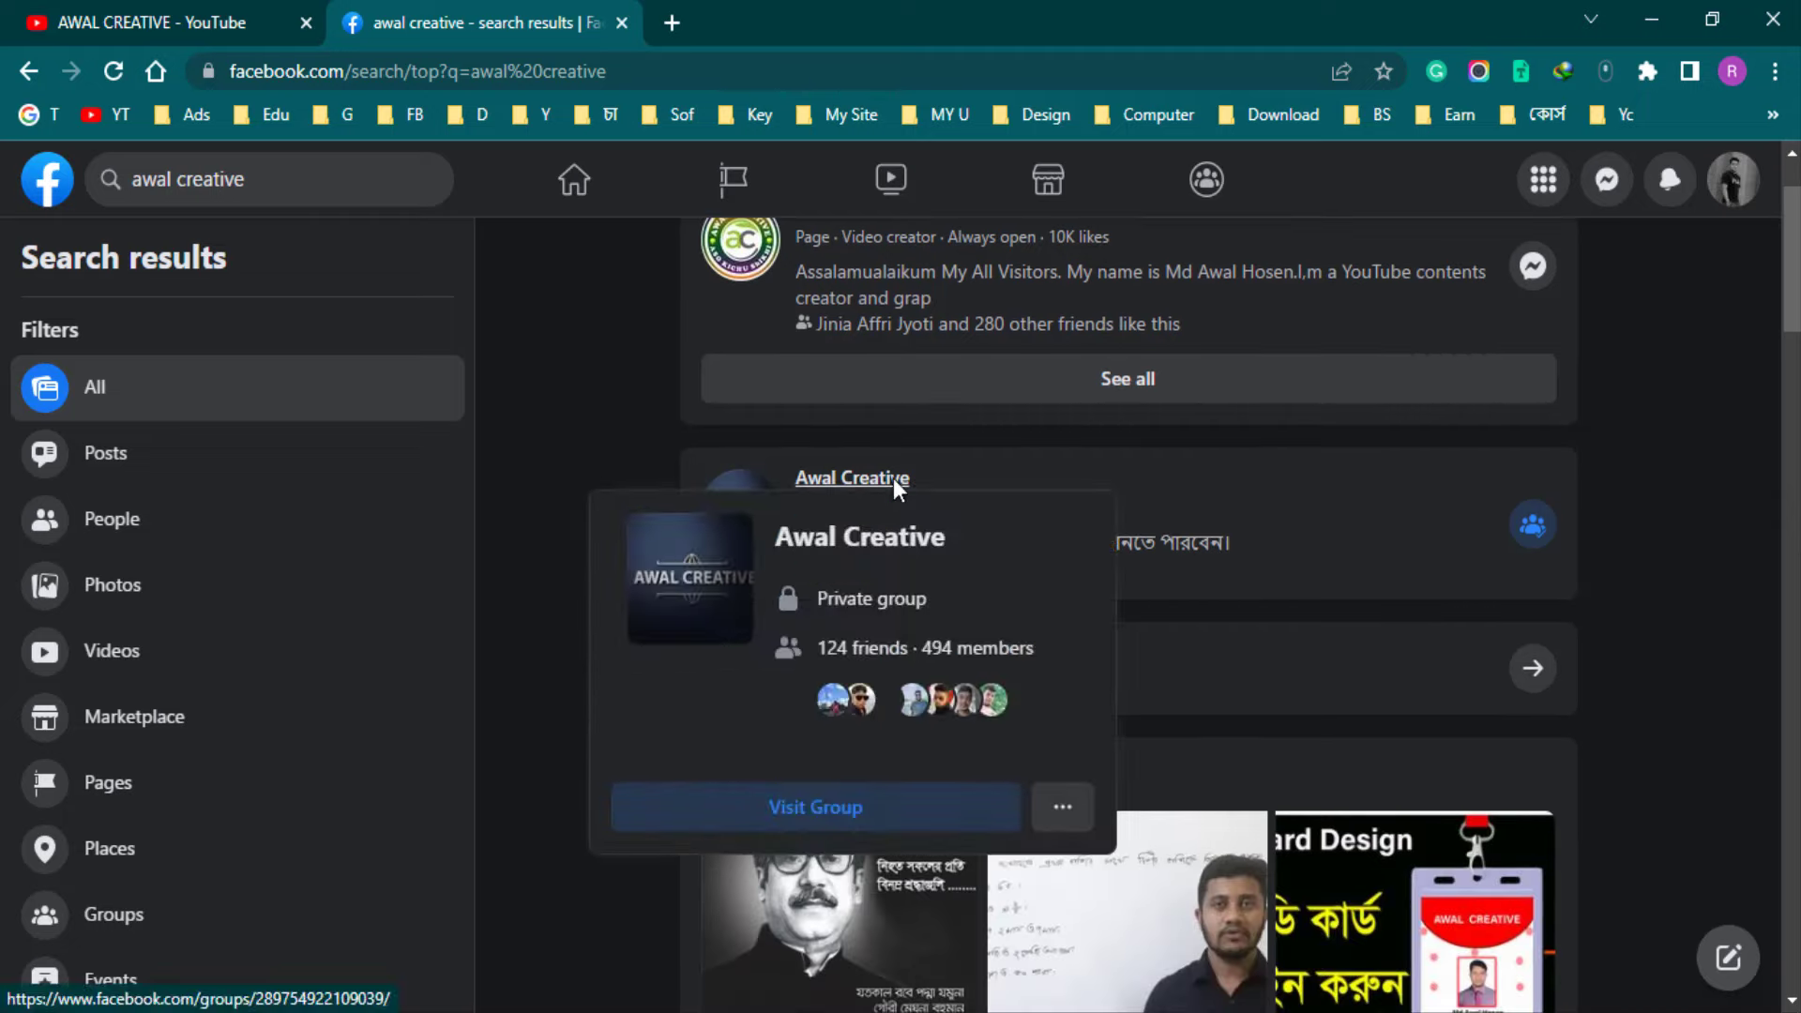
click(877, 476)
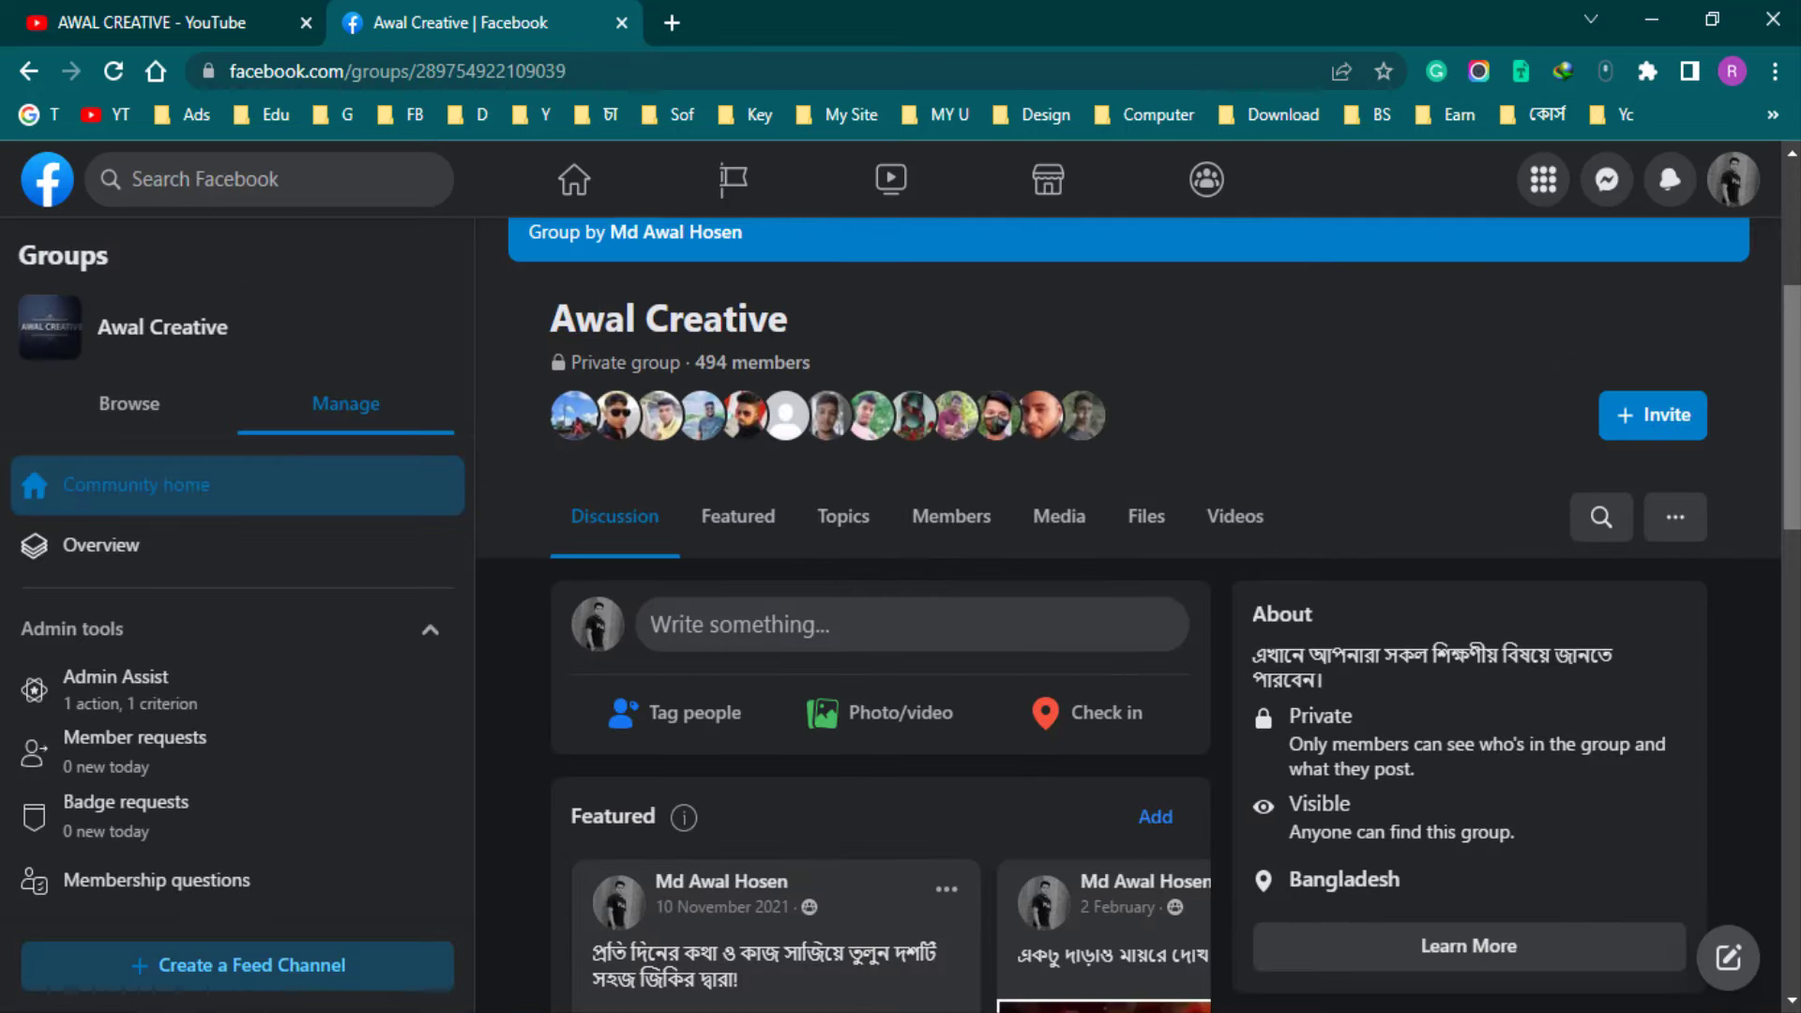
scroll(1405, 615, up, 5)
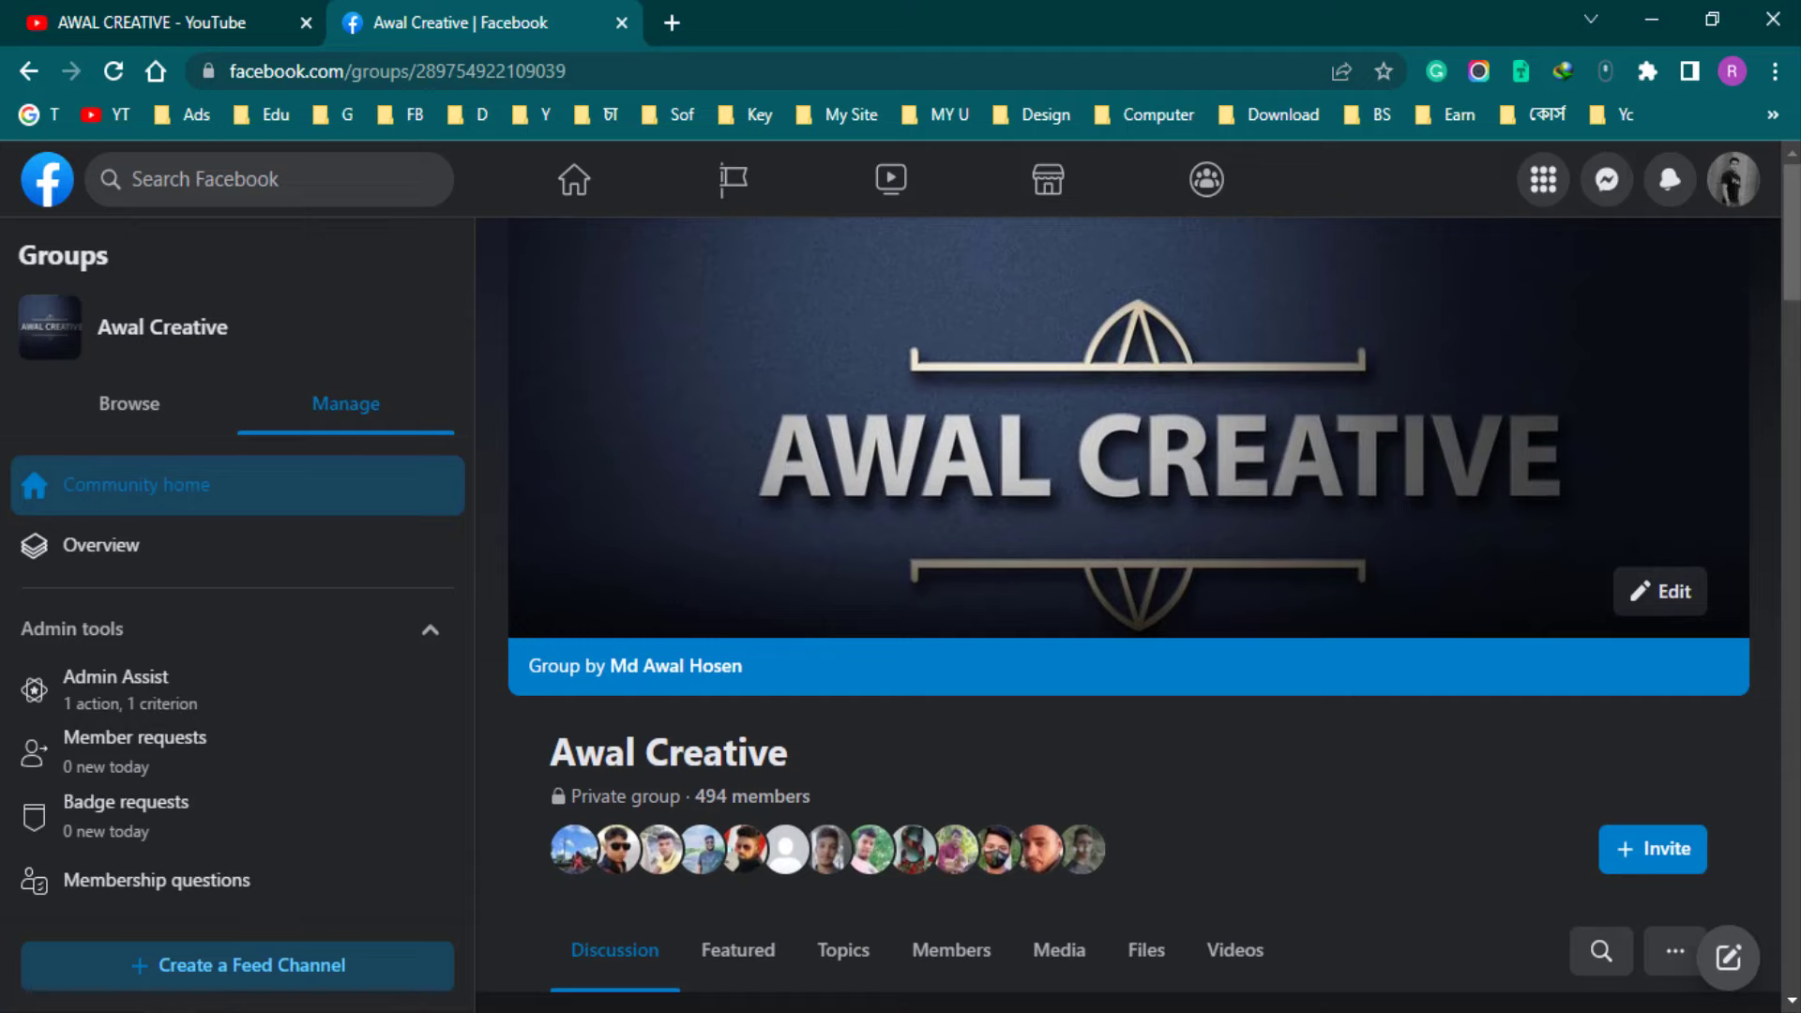
scroll(1398, 773, down, 3)
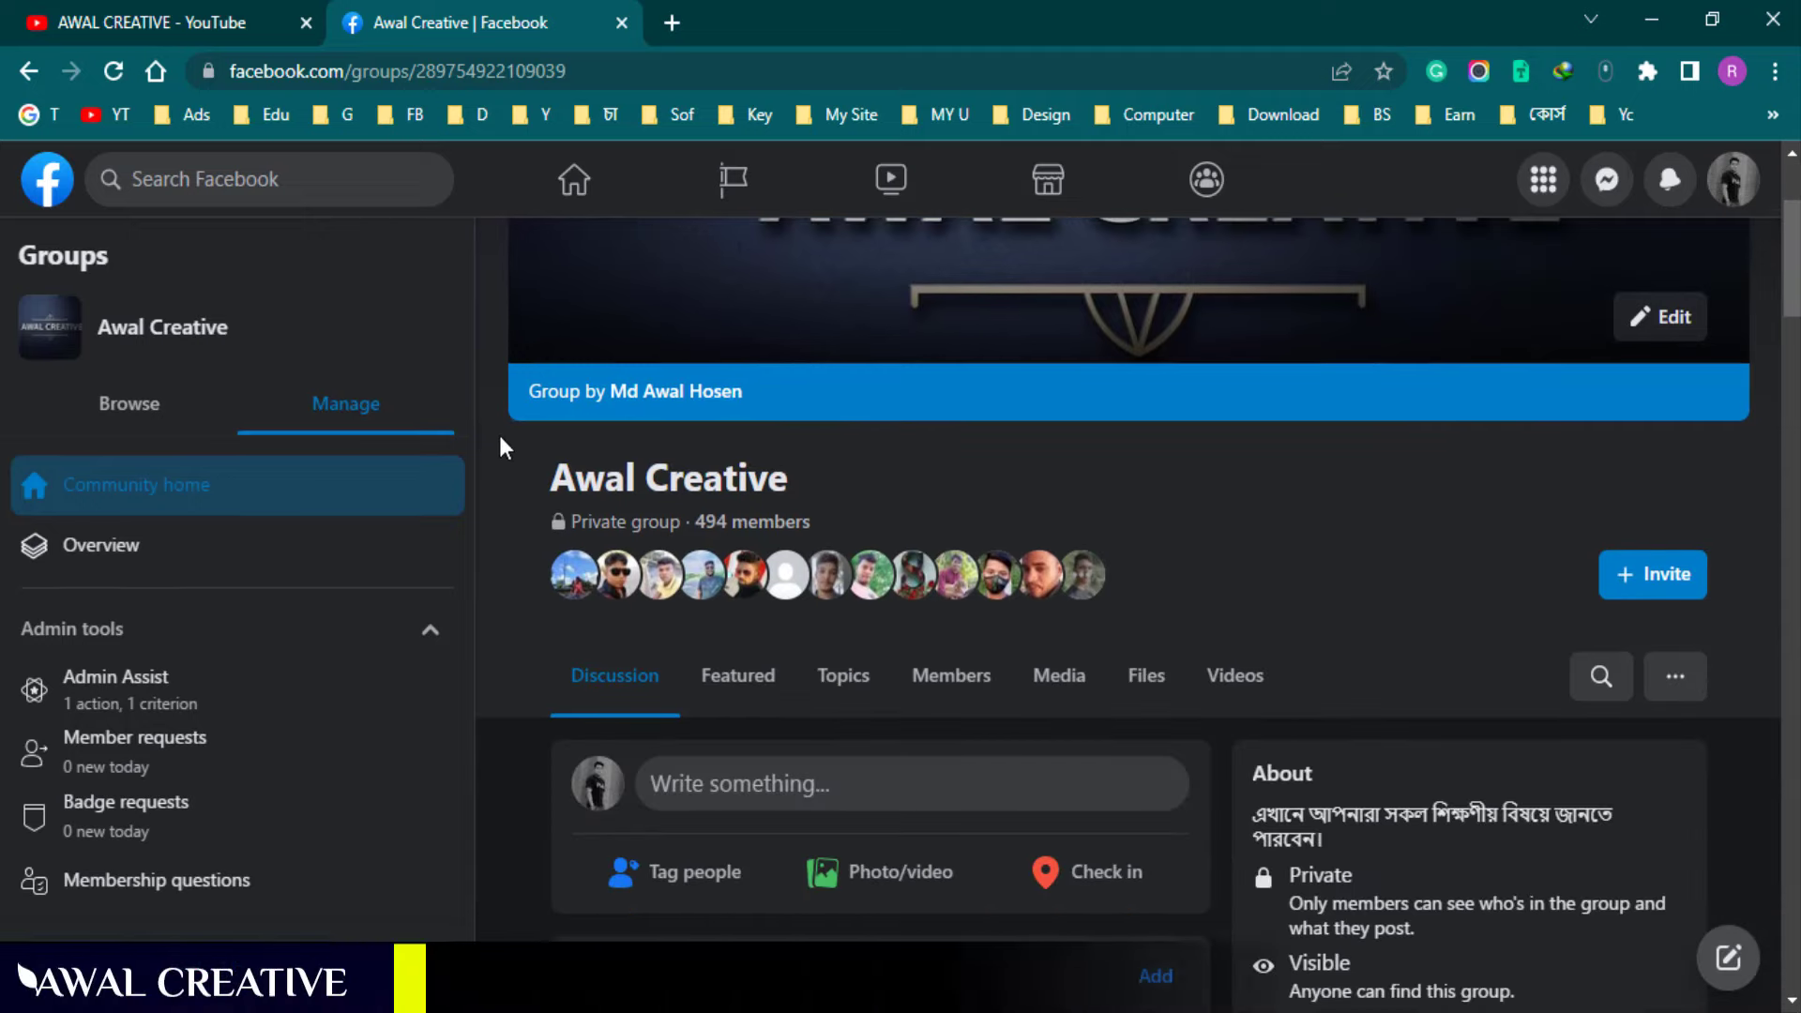
mouse_move(503, 433)
mouse_down()
mouse_move(1271, 657)
mouse_move(1324, 617)
mouse_move(1306, 554)
mouse_move(857, 546)
mouse_up()
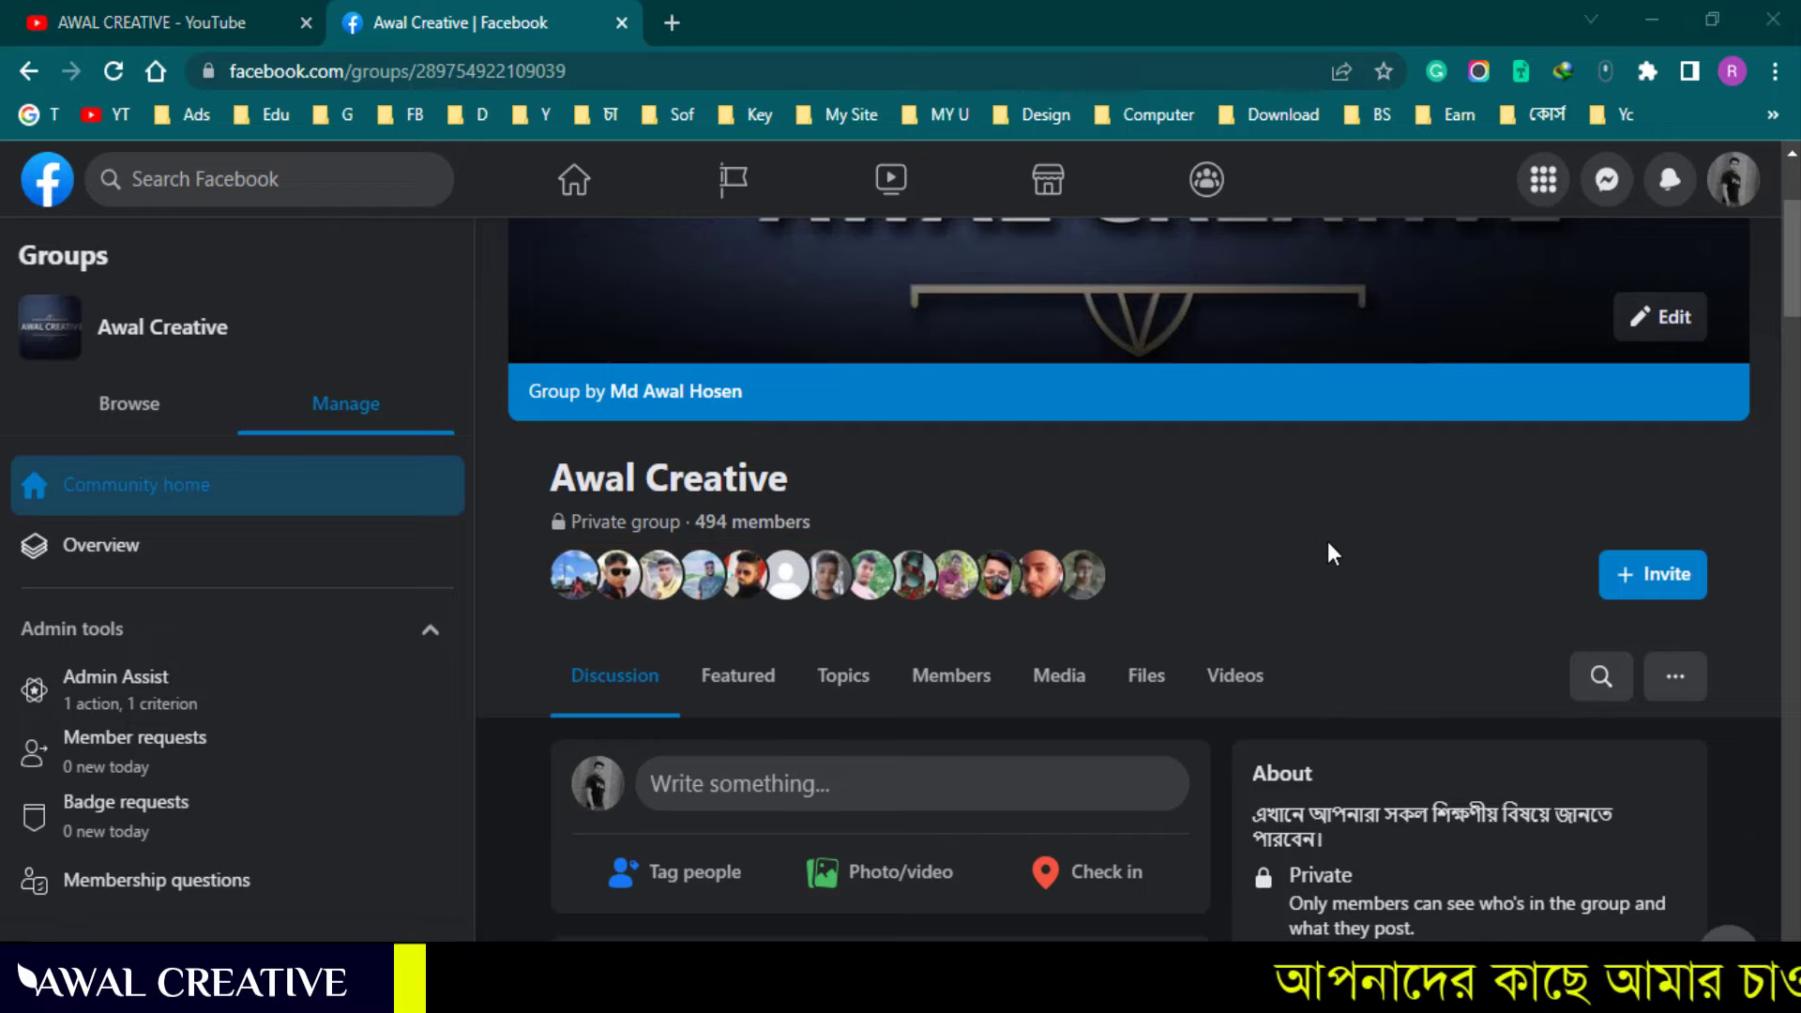
scroll(1238, 498, down, 1)
mouse_move(515, 485)
mouse_down()
mouse_move(696, 548)
mouse_move(1383, 579)
mouse_up()
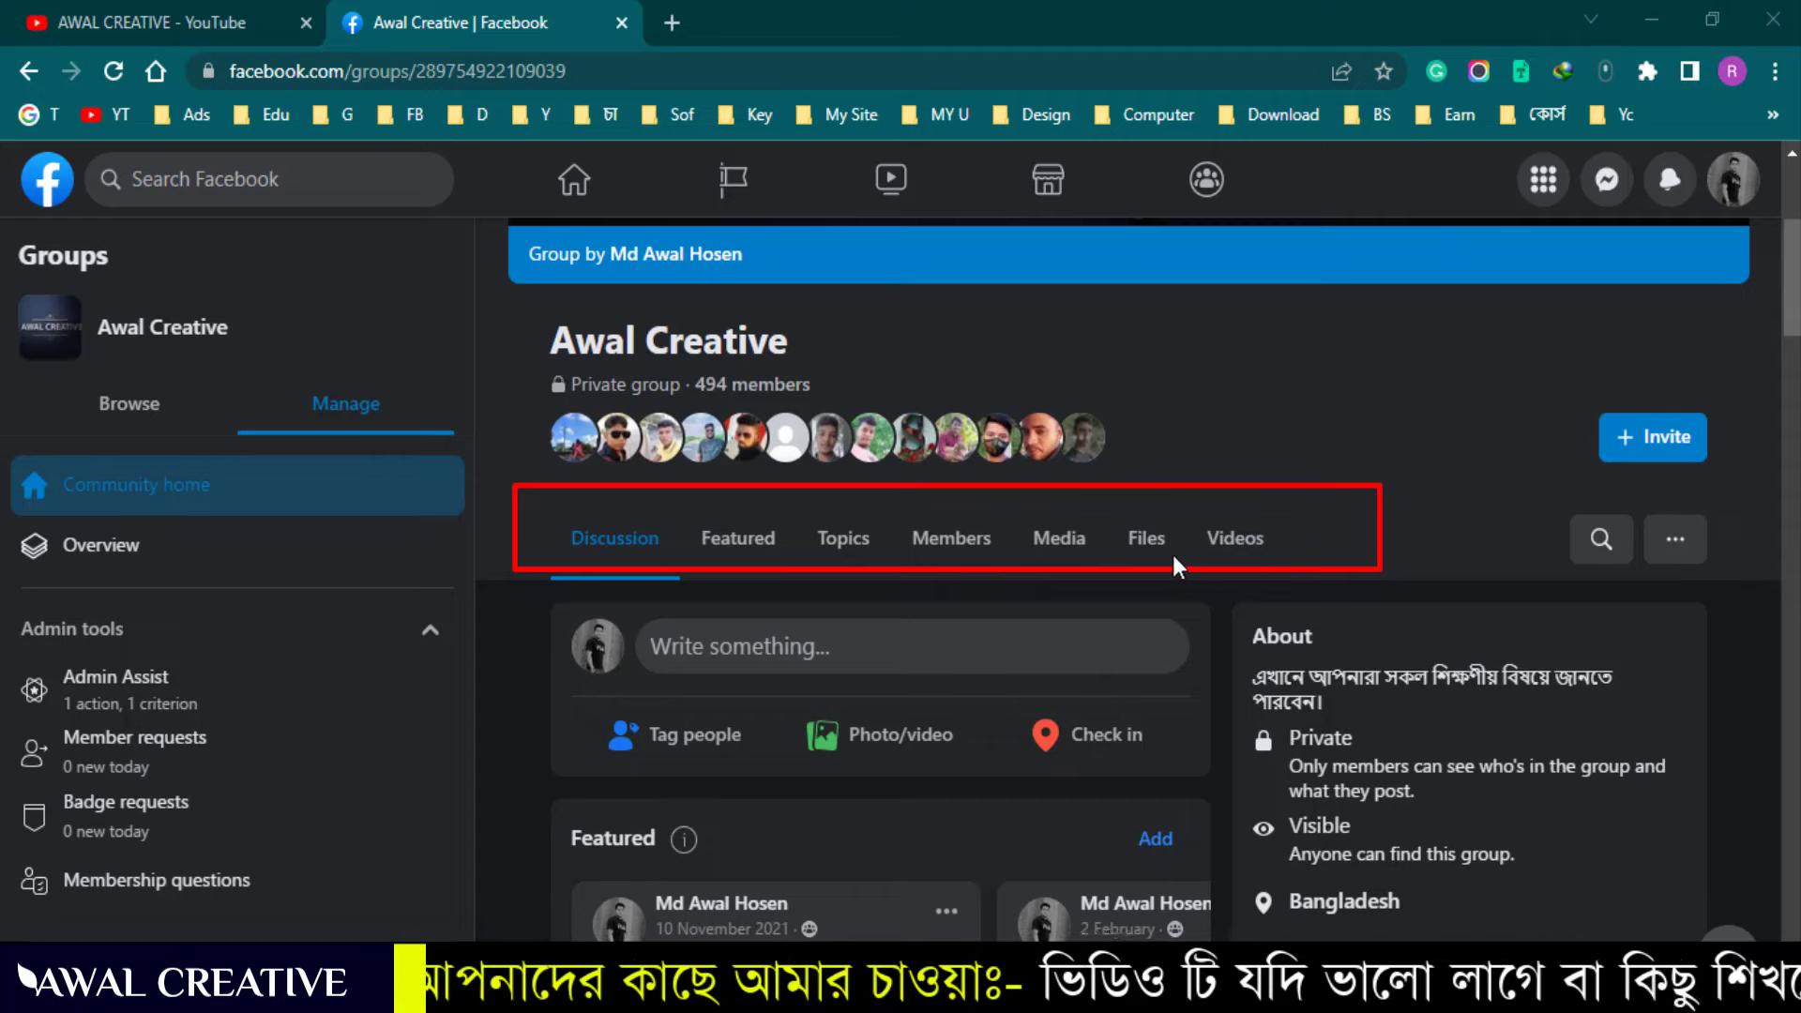
Open the group's Files section and scroll the shared files list
click(1135, 542)
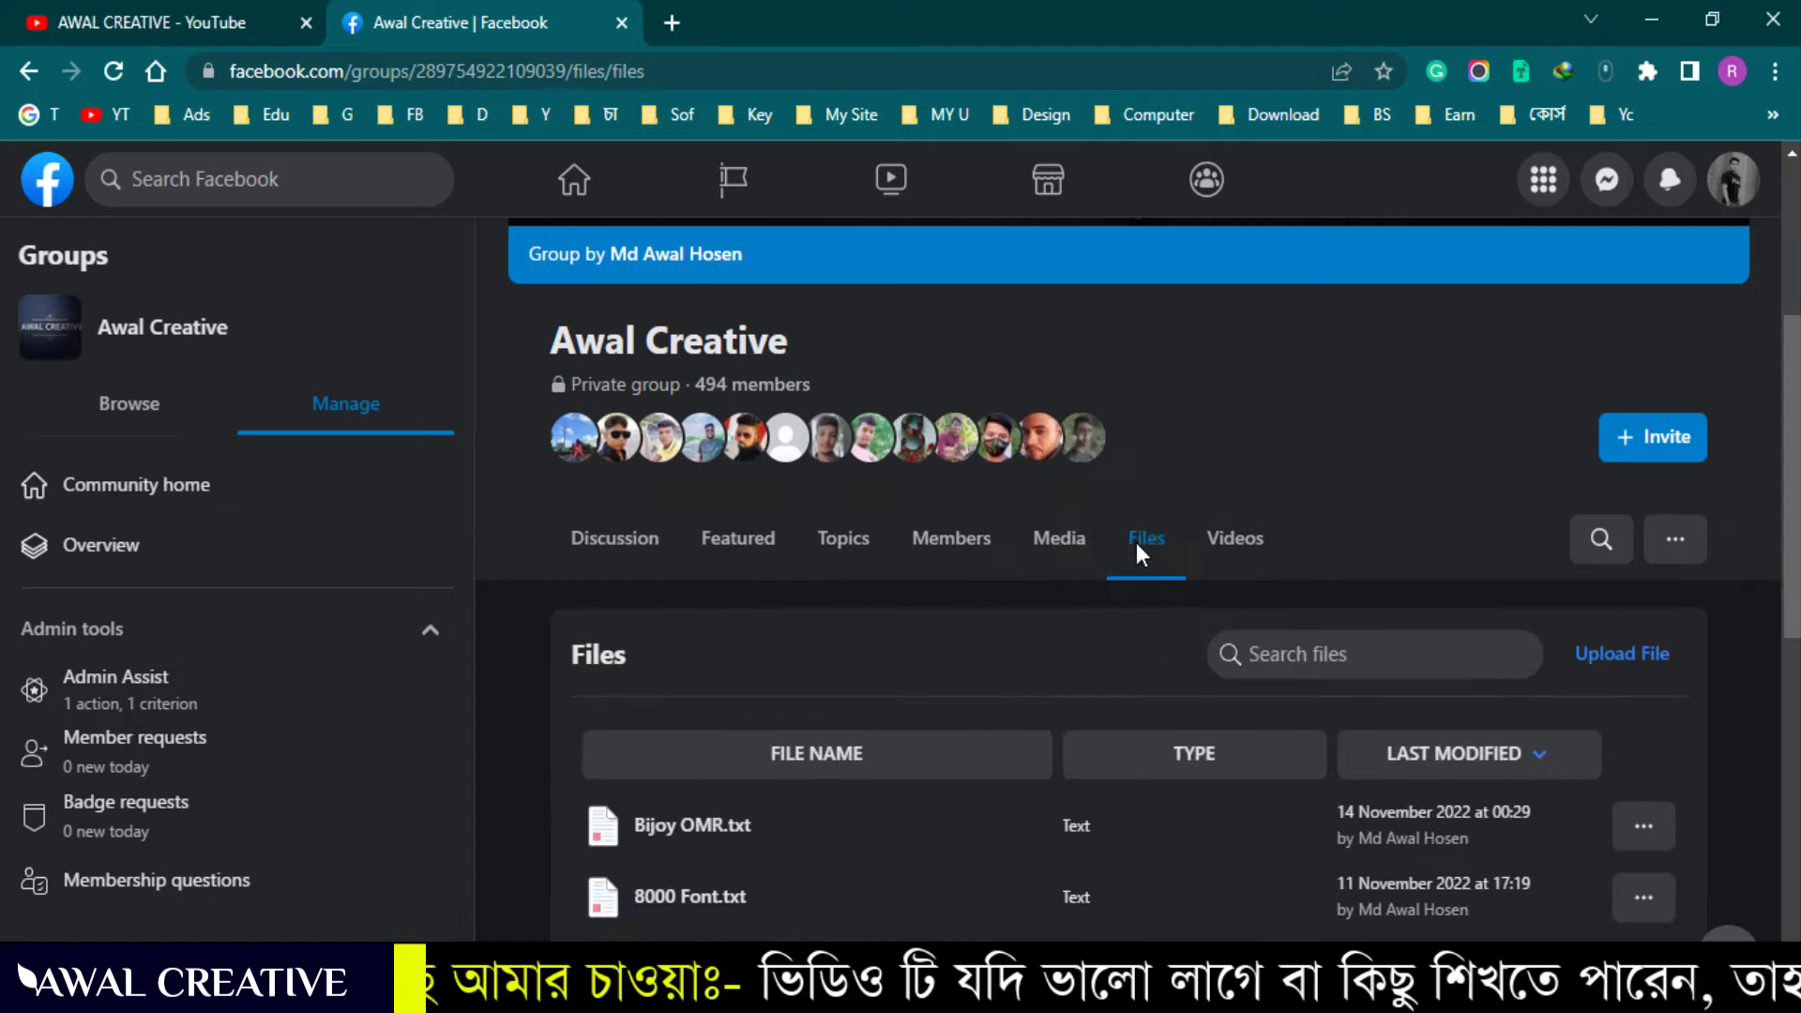
scroll(1374, 399, down, 1)
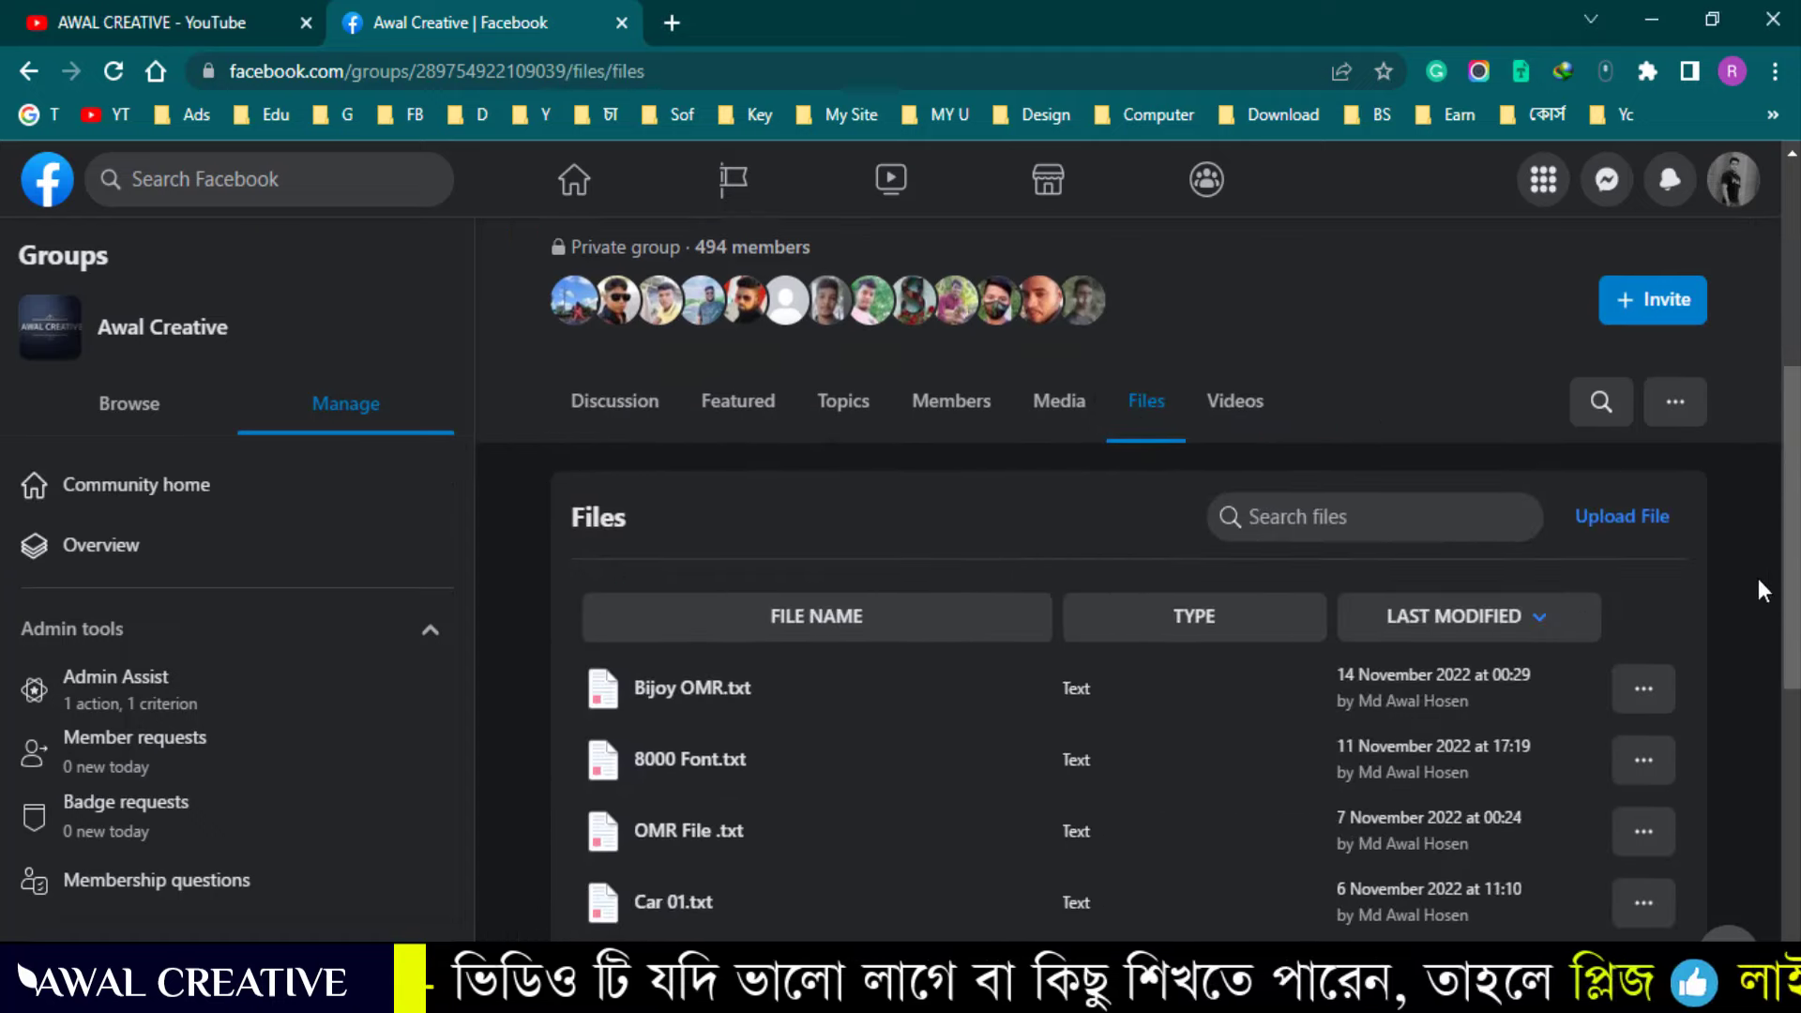
scroll(1758, 589, down, 1)
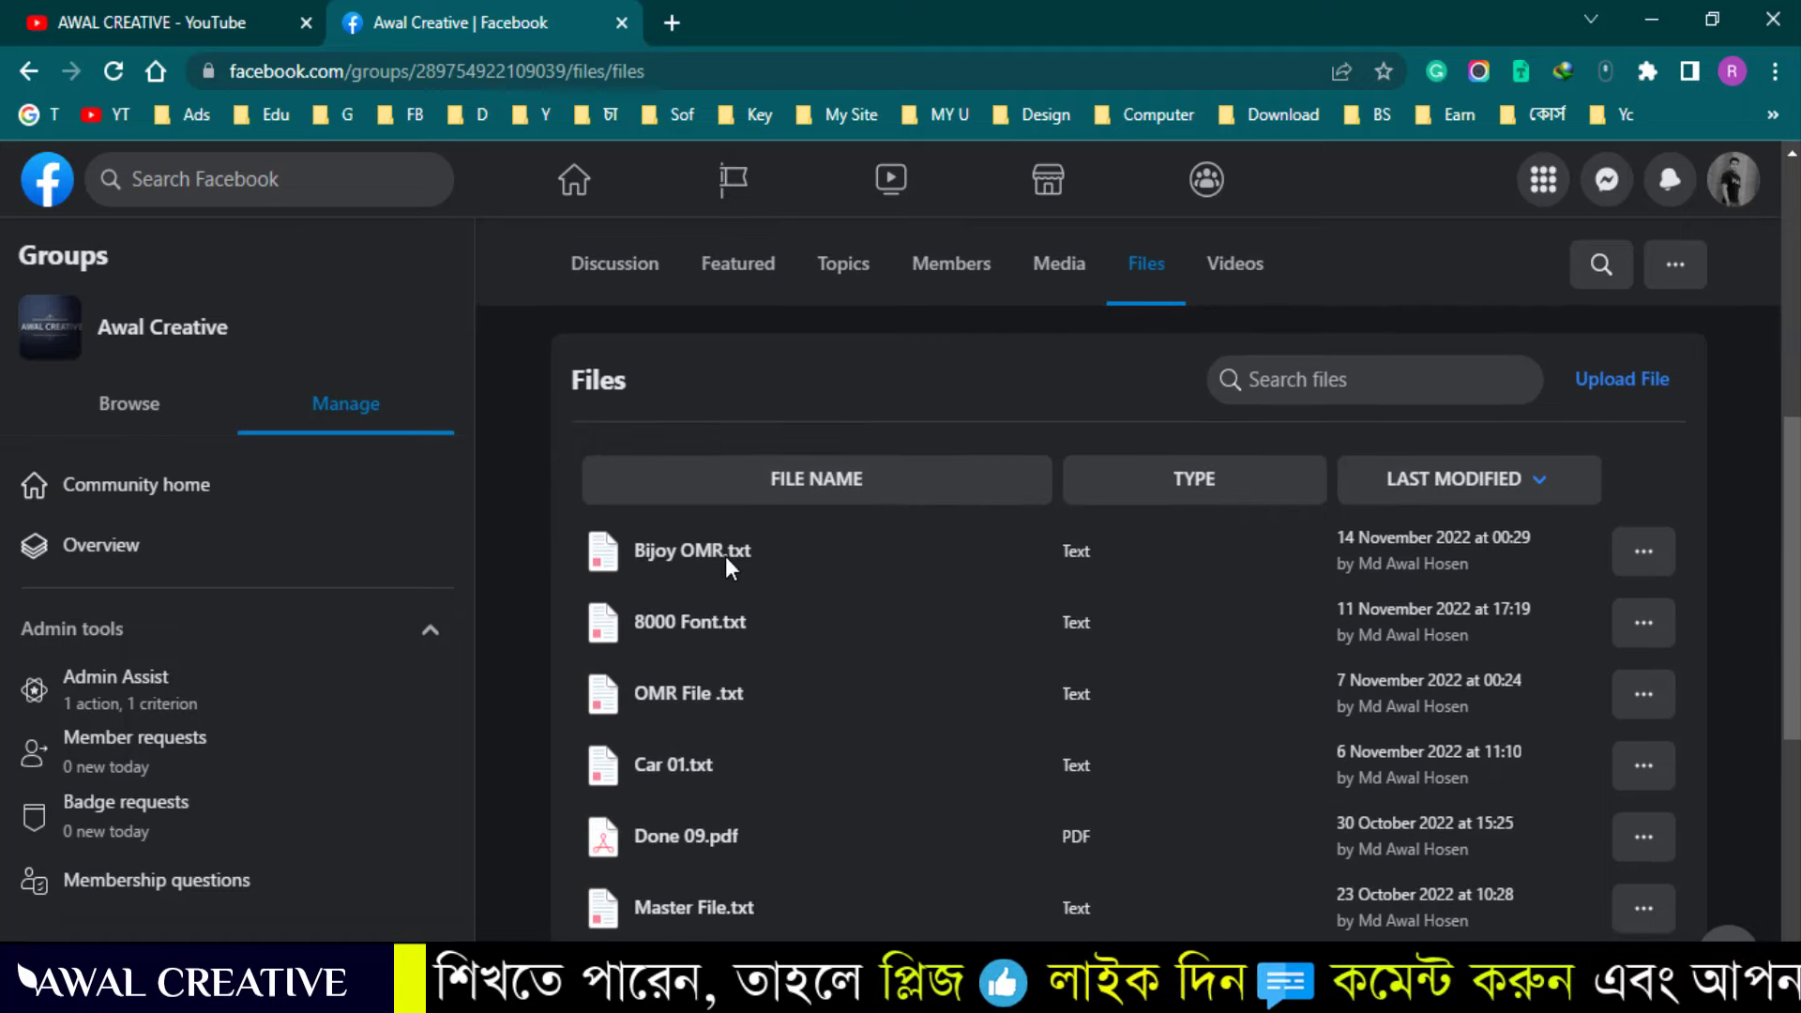
mouse_move(566, 514)
mouse_down()
mouse_move(831, 601)
mouse_move(1585, 617)
mouse_move(1686, 595)
mouse_up()
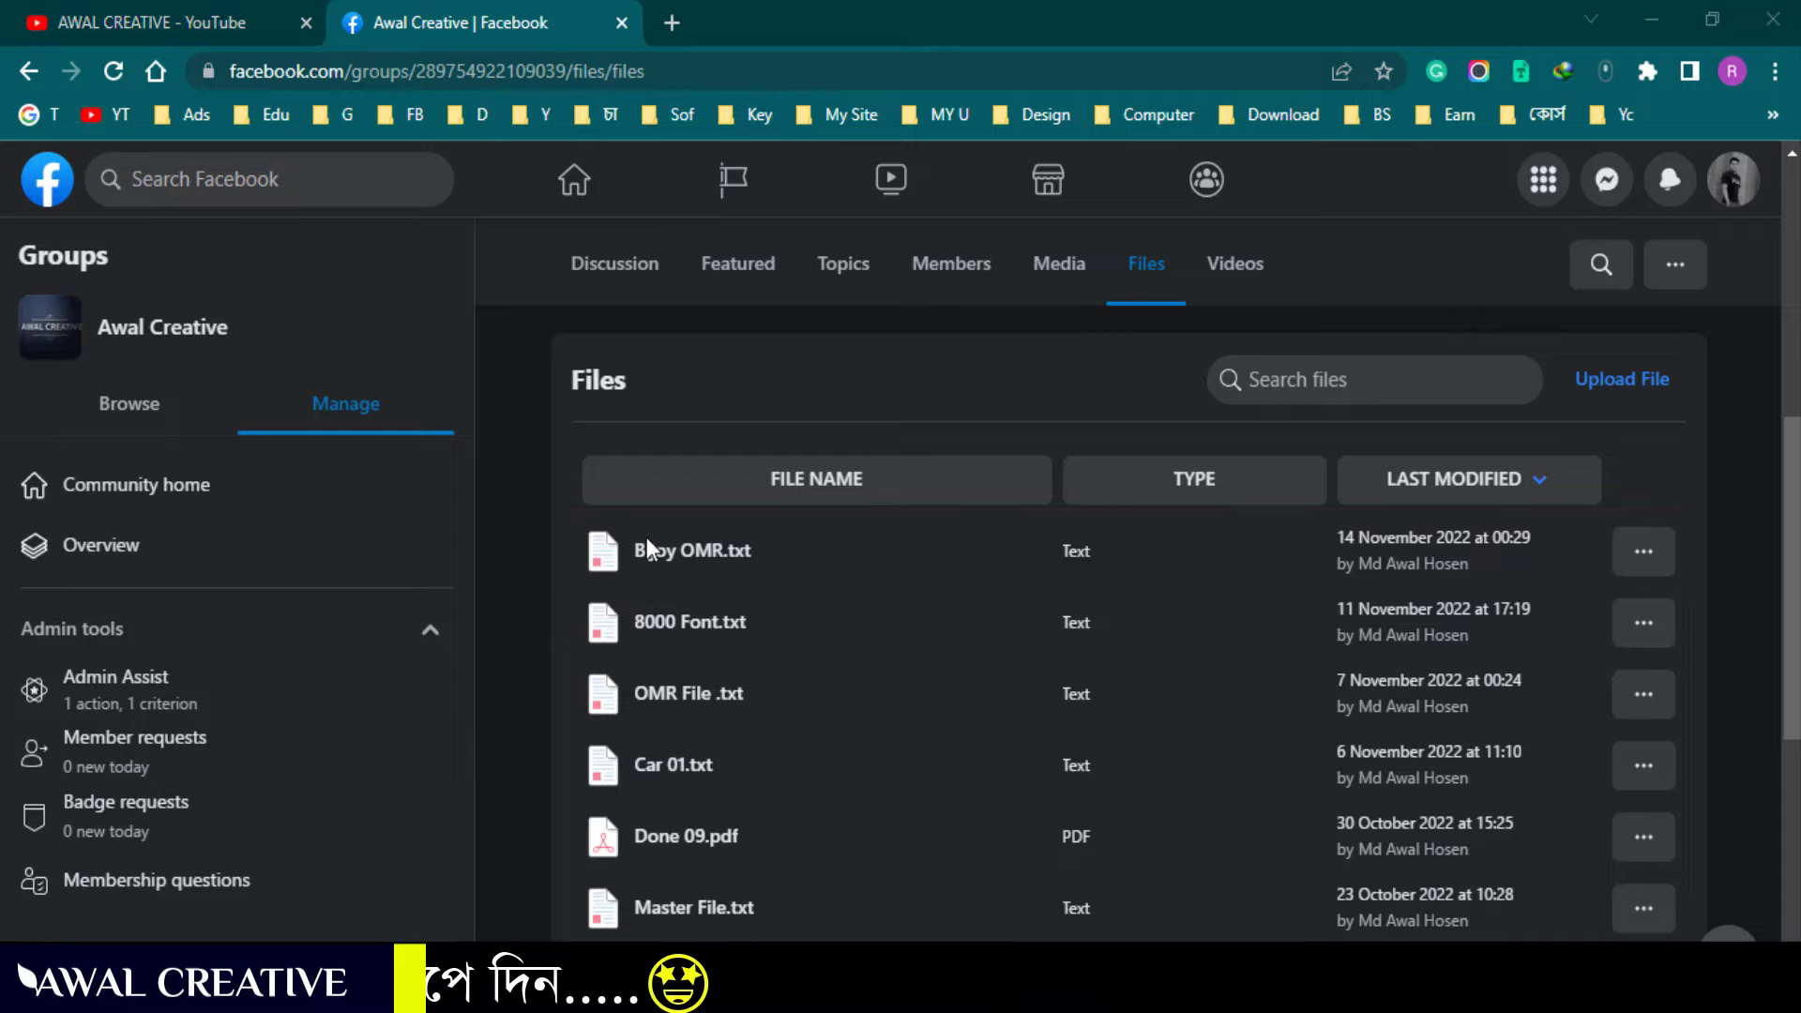
Download Bijoy OMR.txt and save it to the Desktop
click(1642, 551)
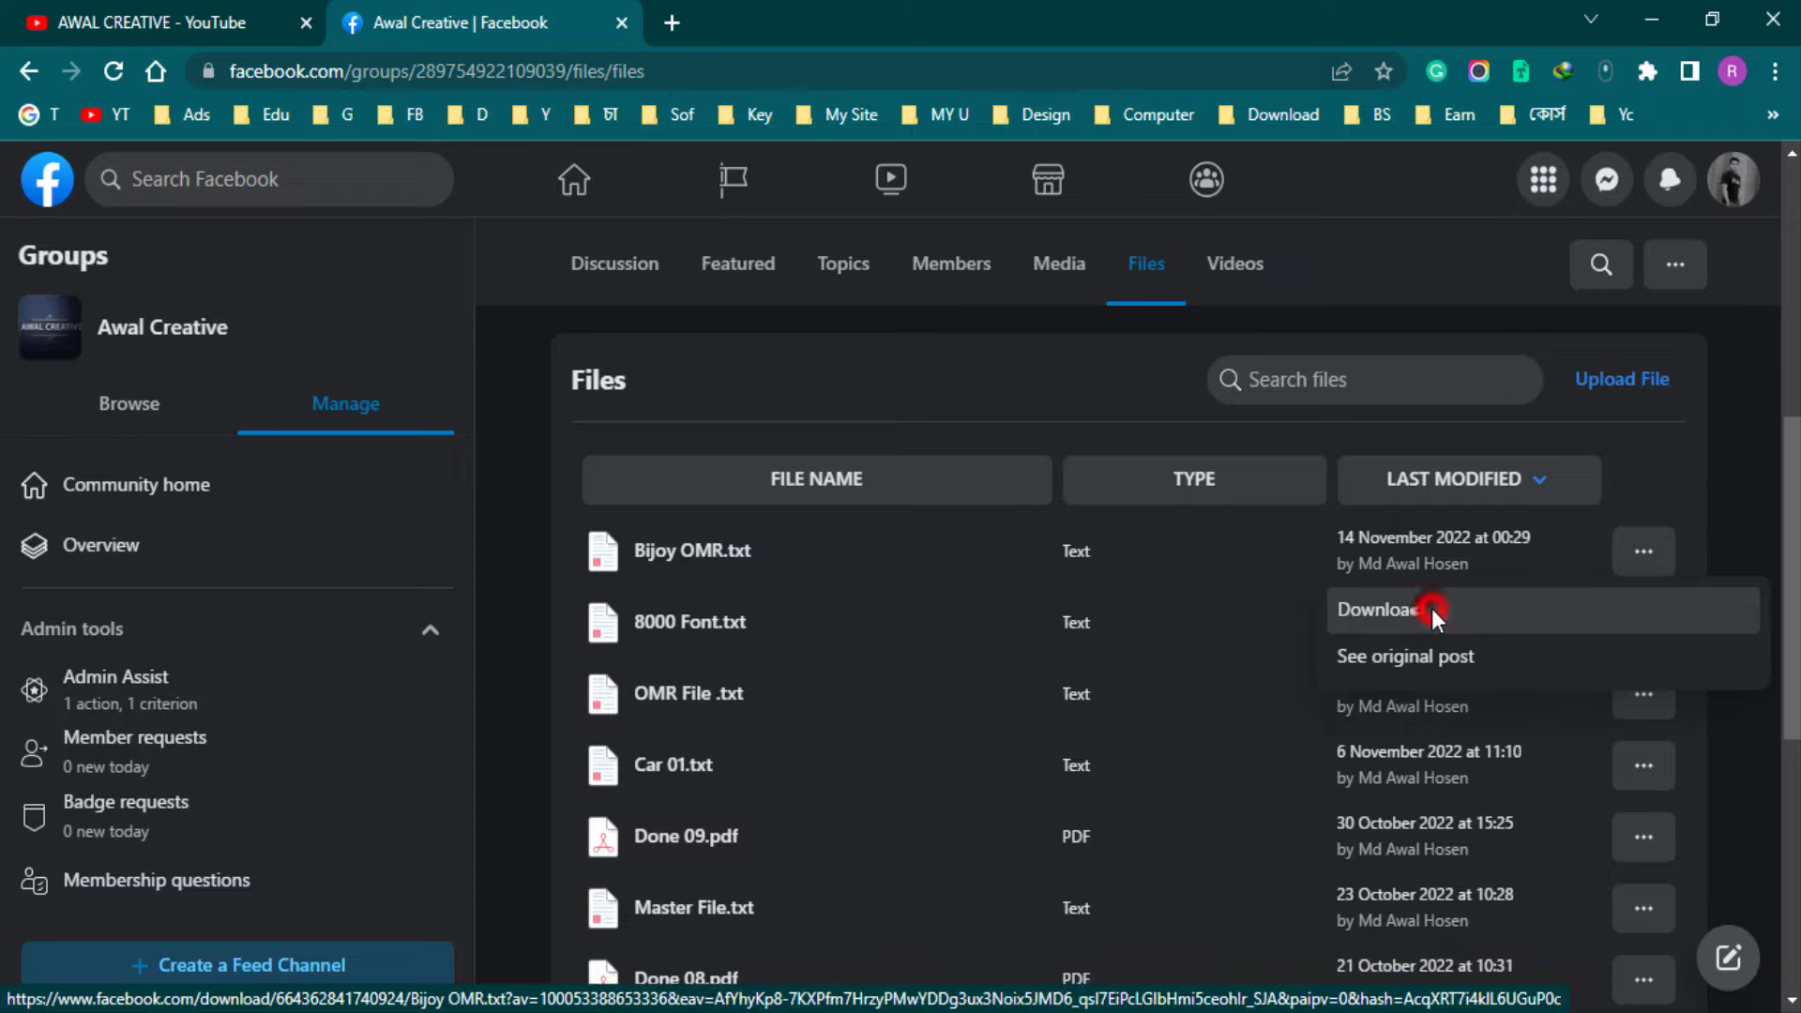
click(1432, 608)
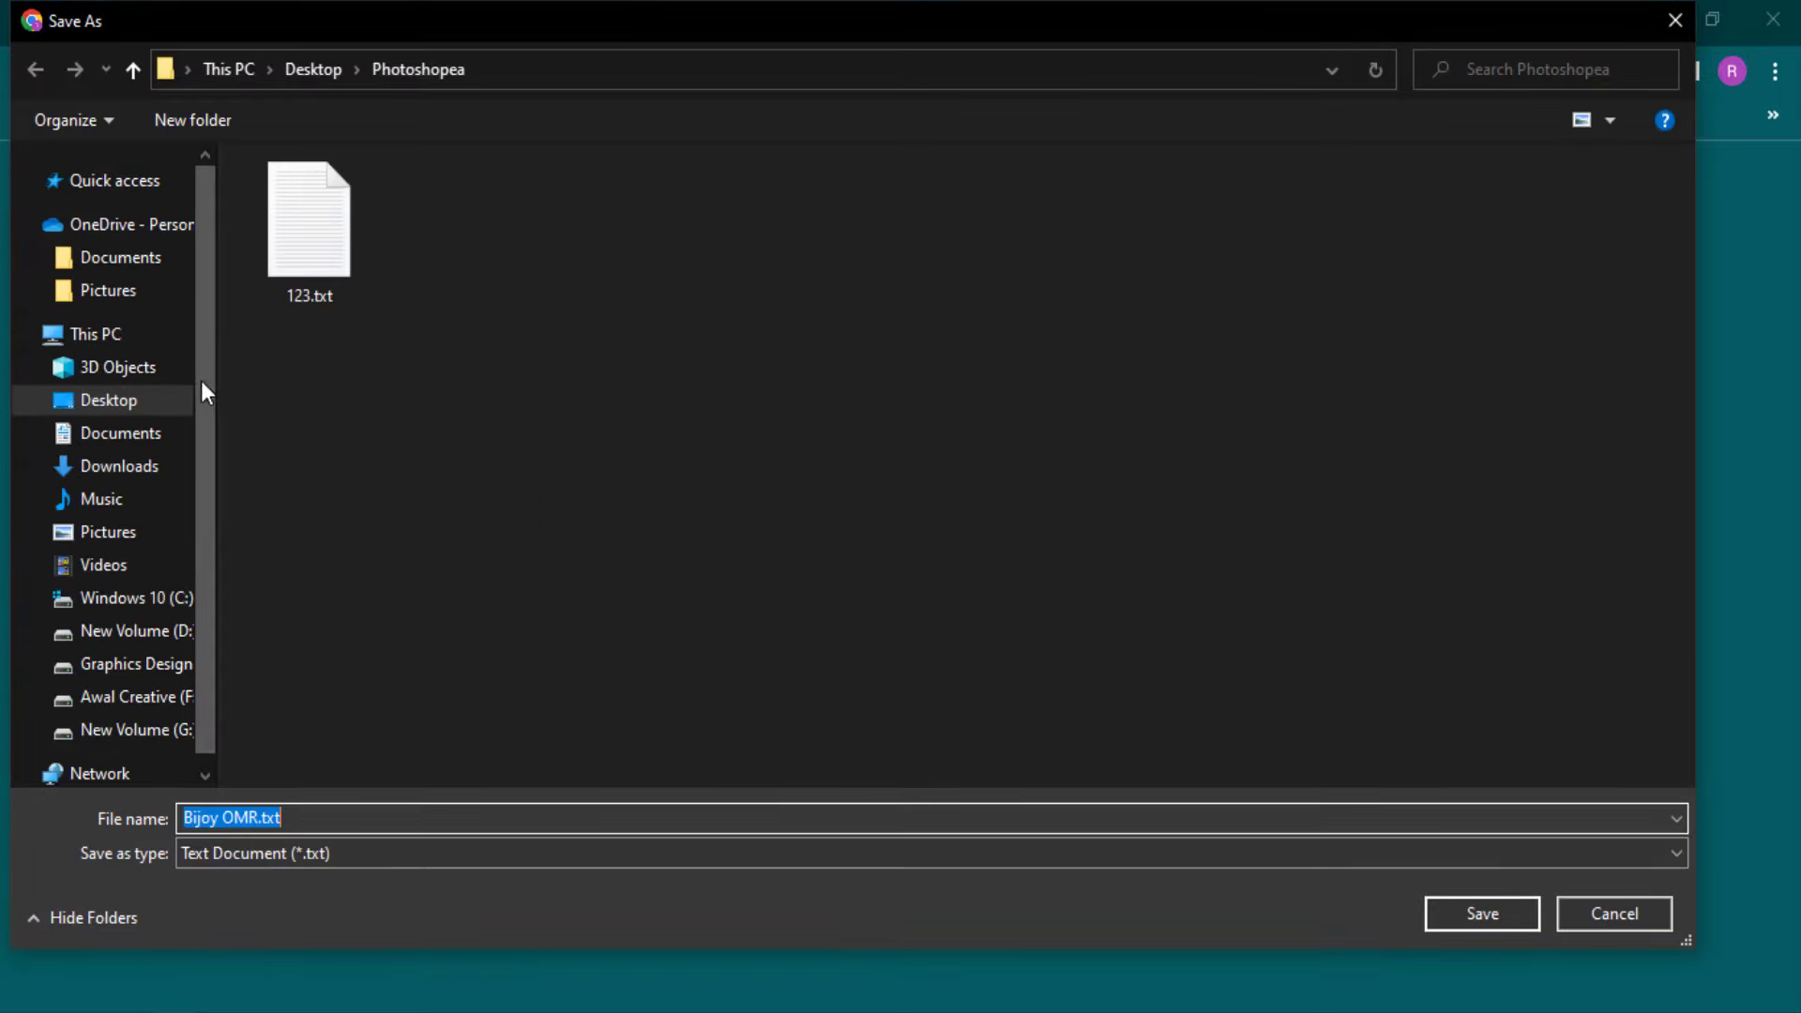
click(106, 397)
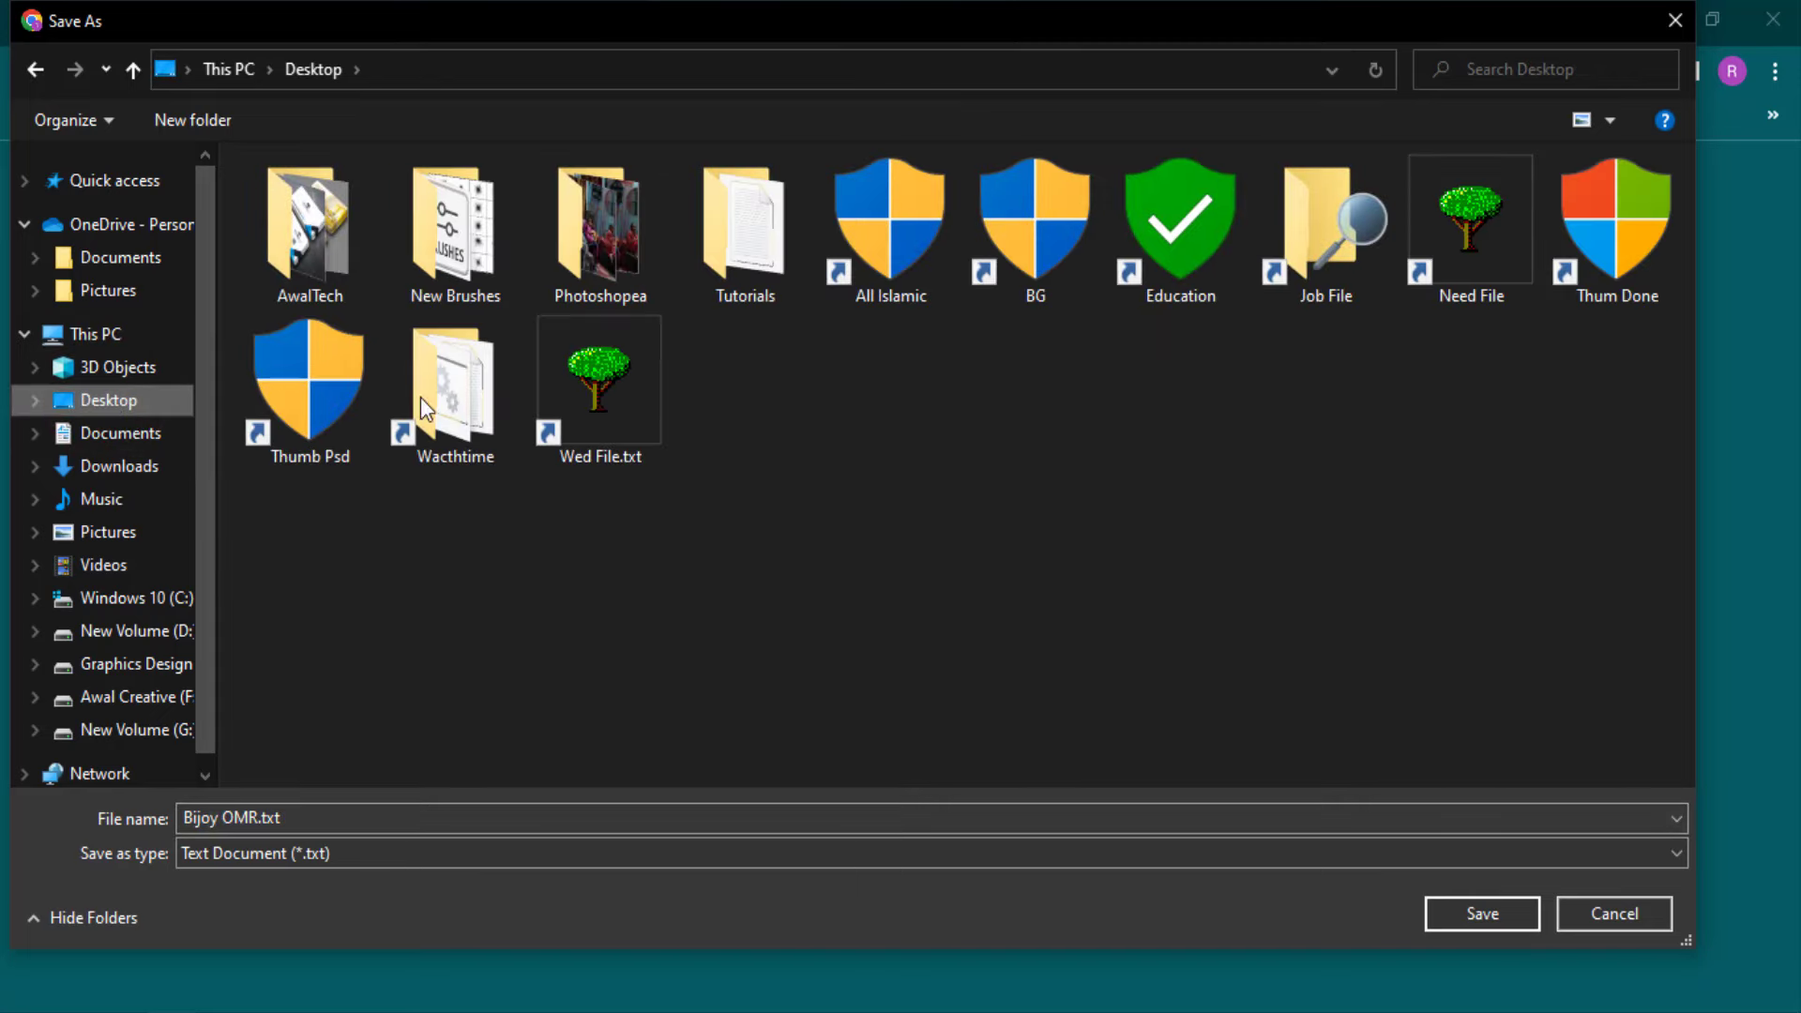
click(1480, 912)
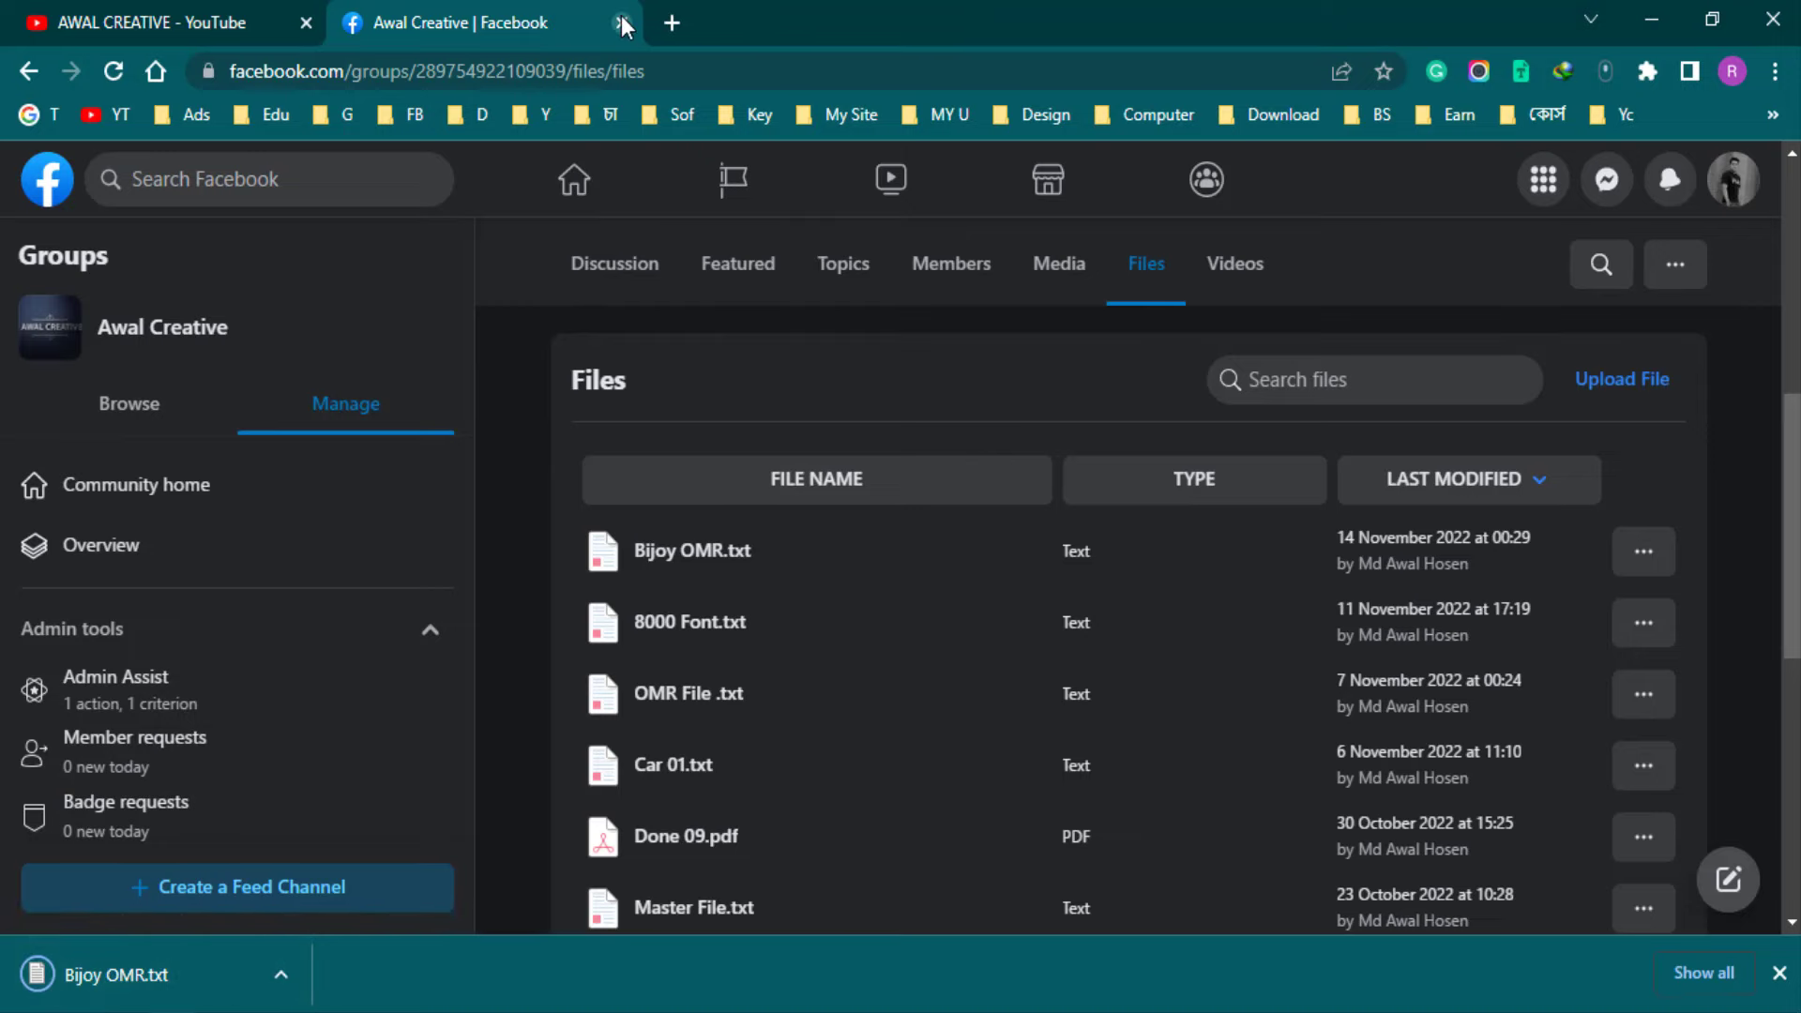
Close the Facebook tab, minimise Chrome, and open Bijoy OMR.txt maximised in Notepad
click(620, 23)
click(1656, 21)
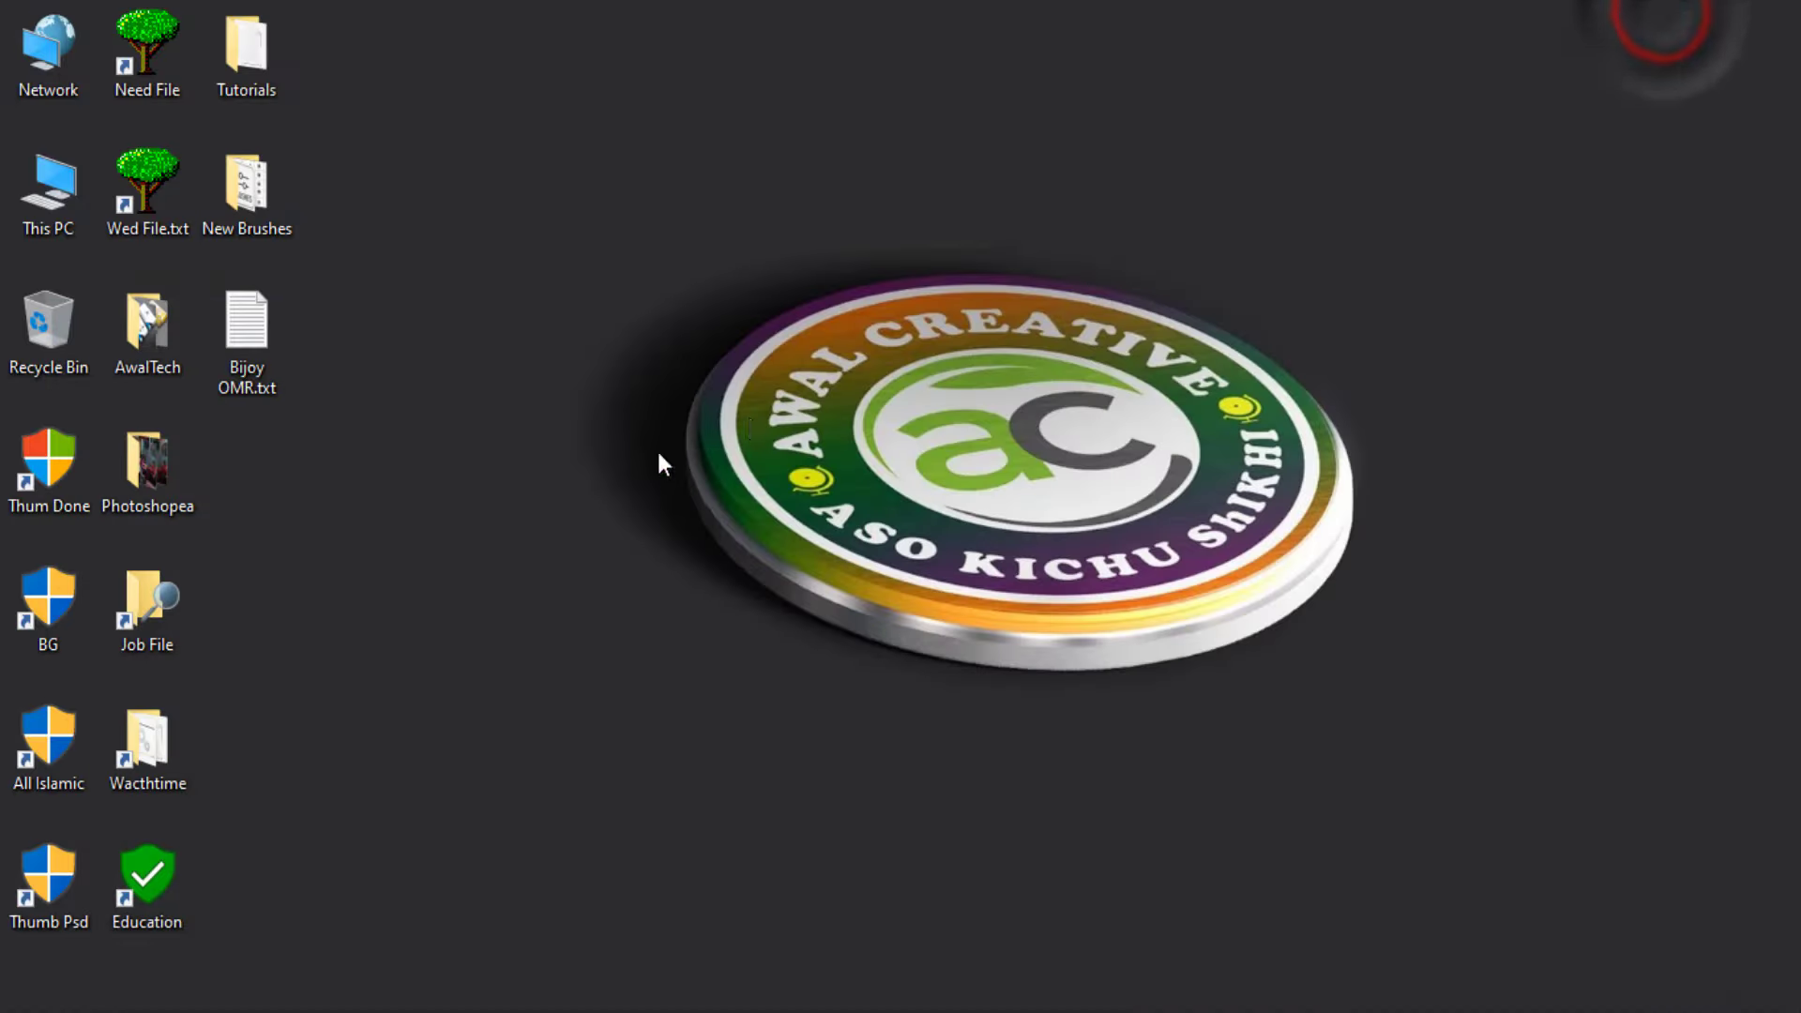
click(248, 324)
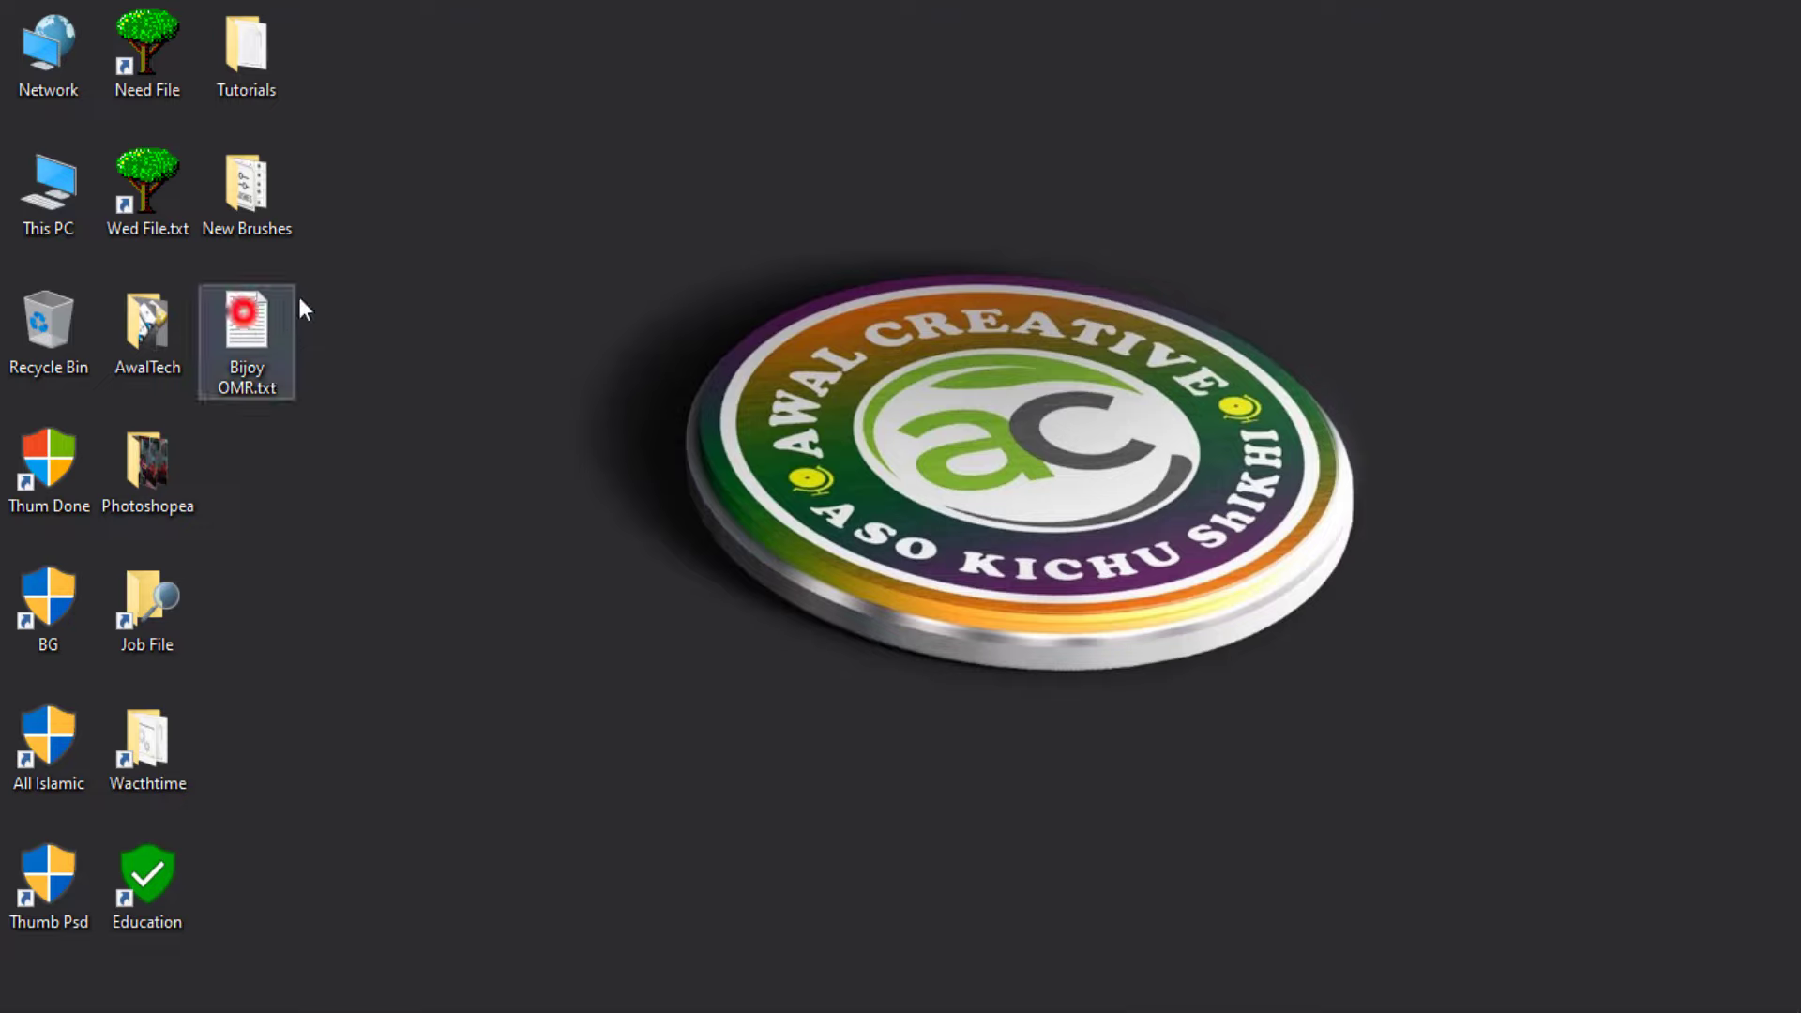
double_click(260, 330)
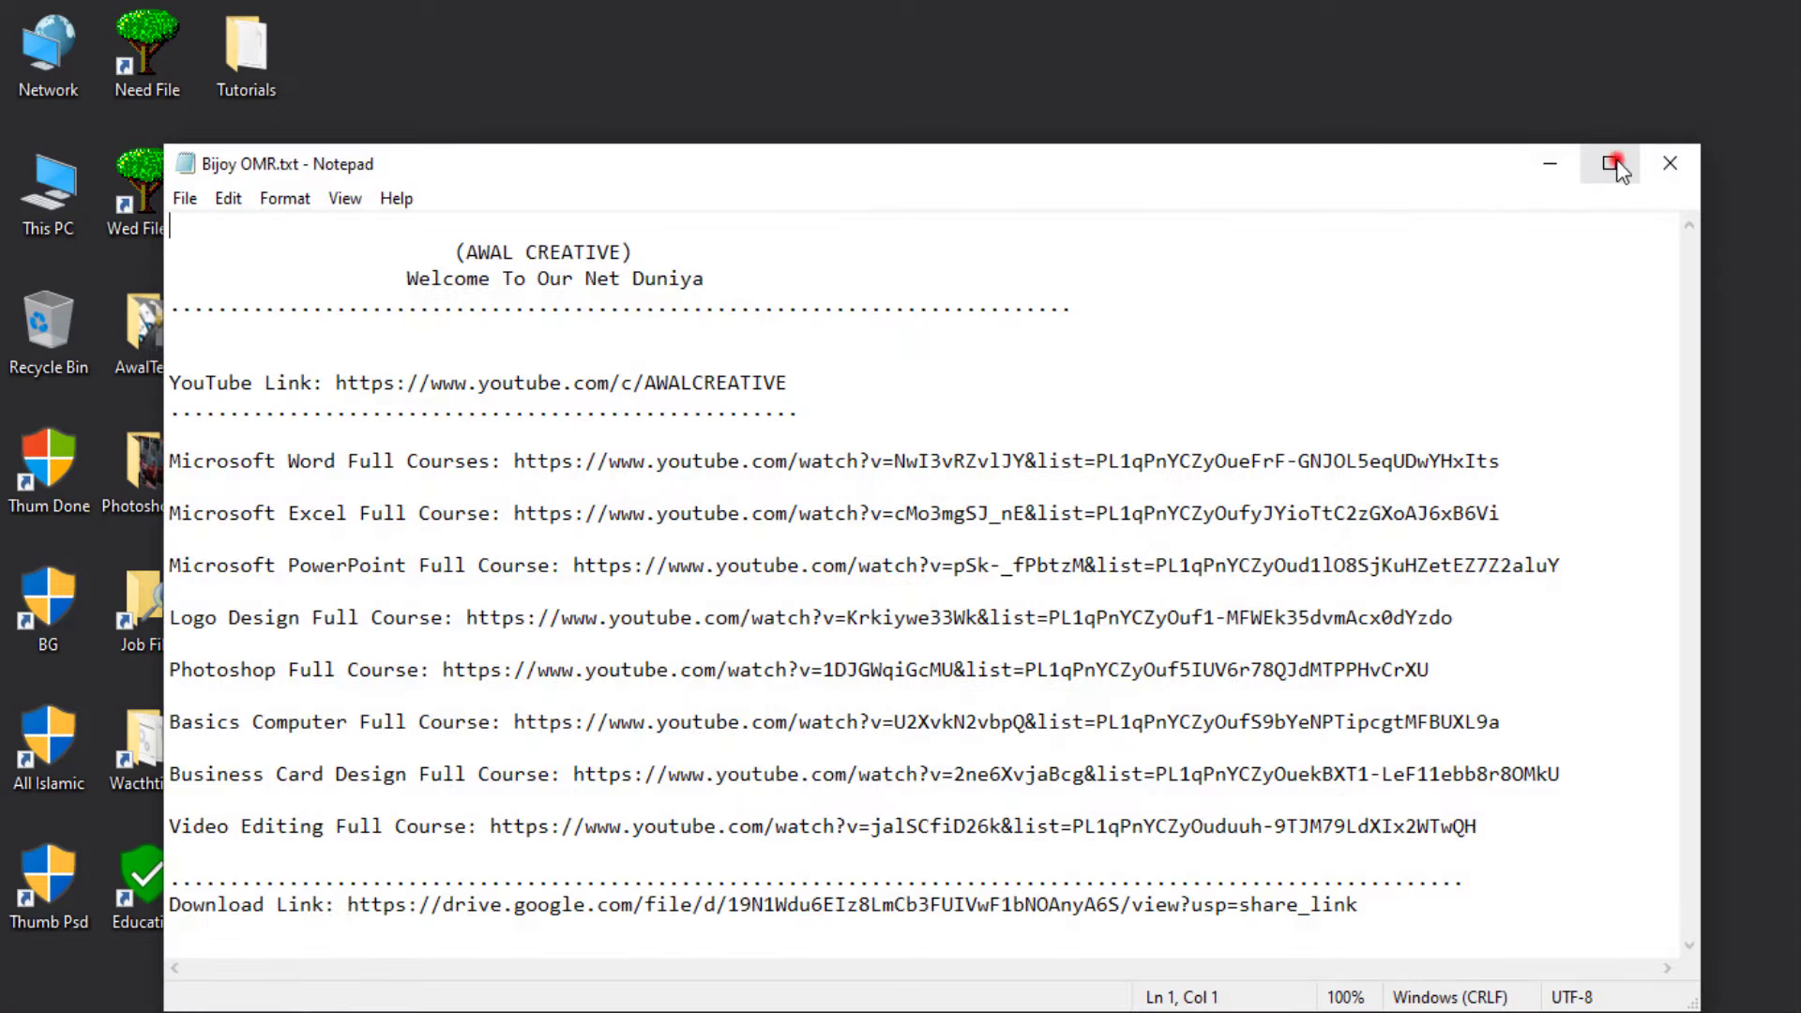
click(1611, 161)
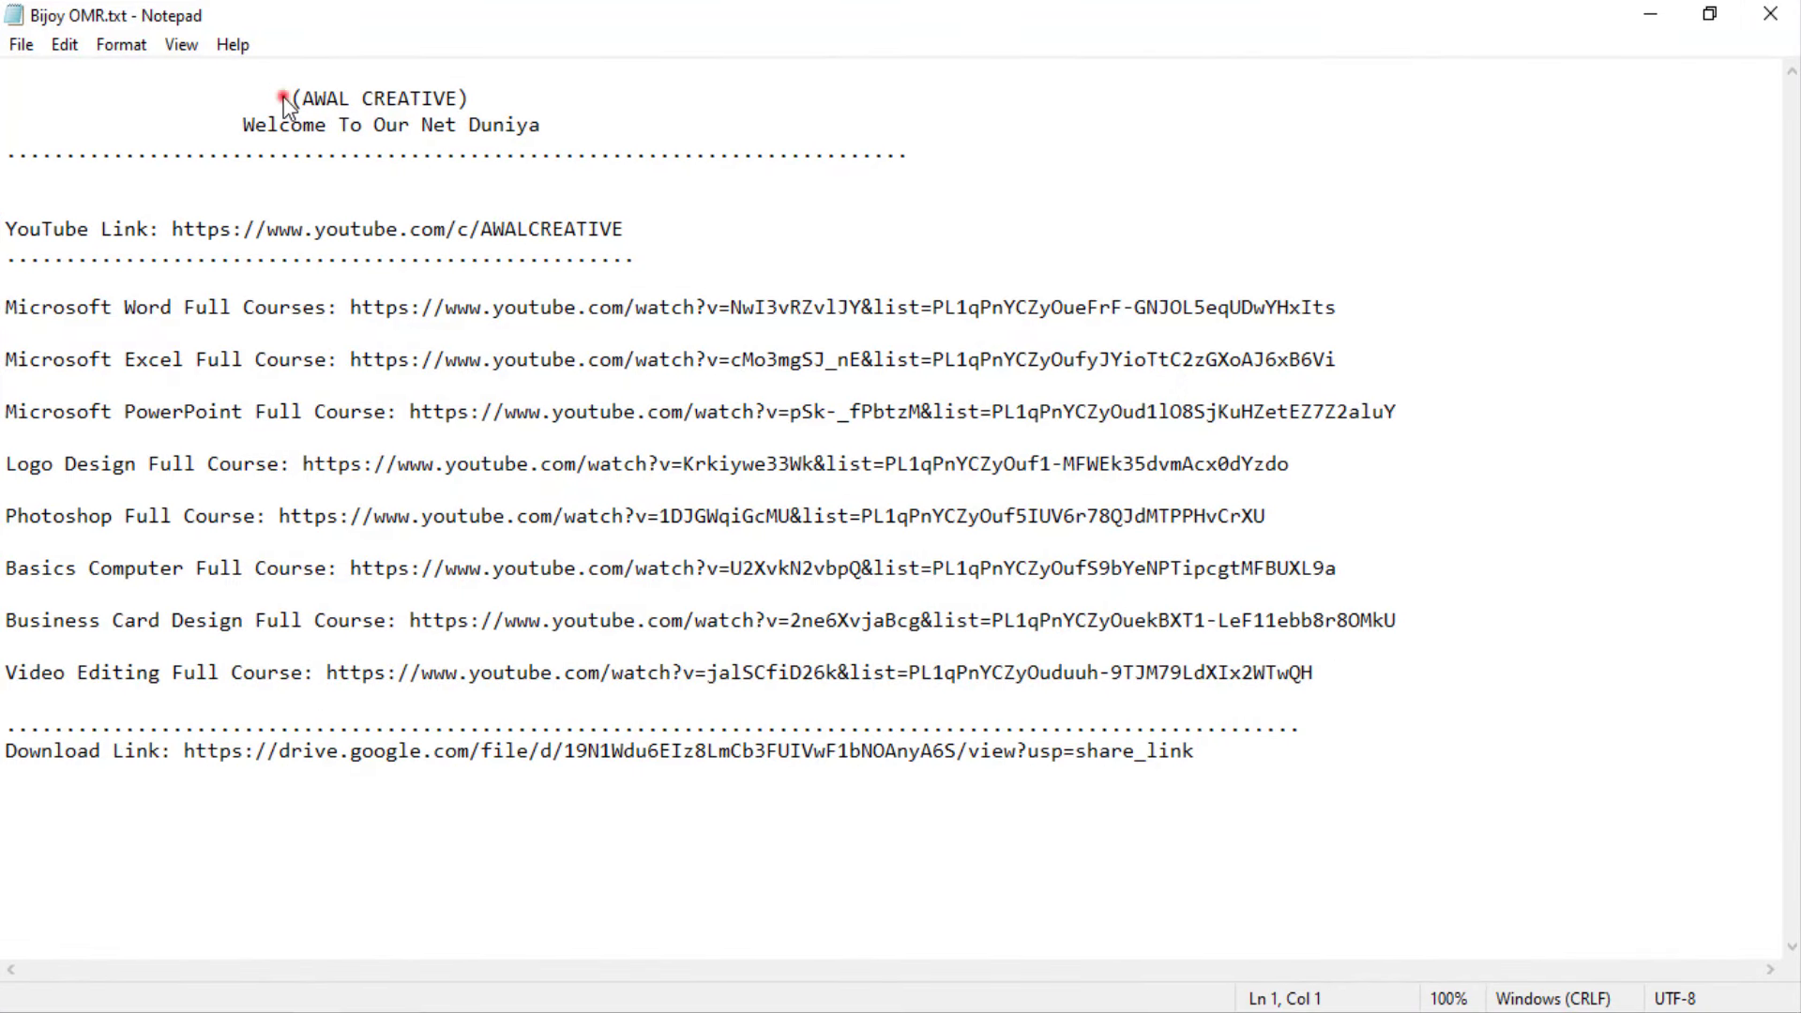
Highlight the AWAL CREATIVE heading, Welcome line and the course labels
drag(281, 90, 491, 94)
drag(233, 125, 33, 125)
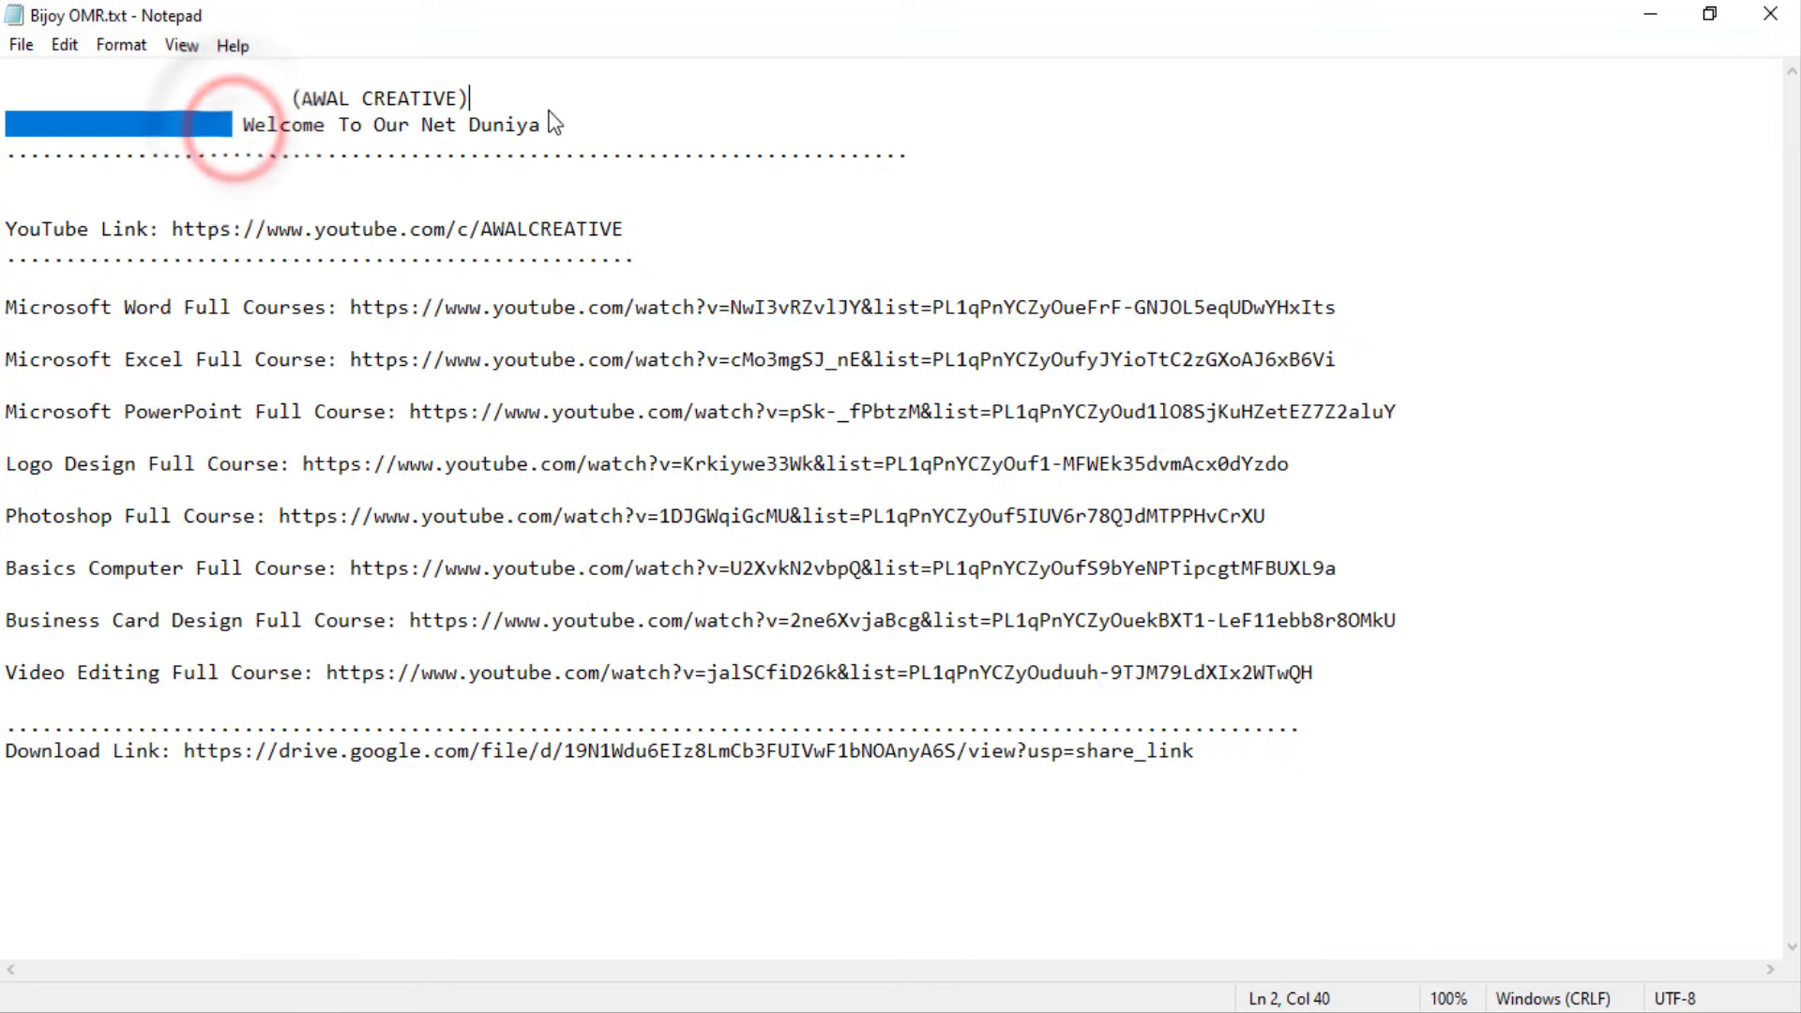
click(566, 128)
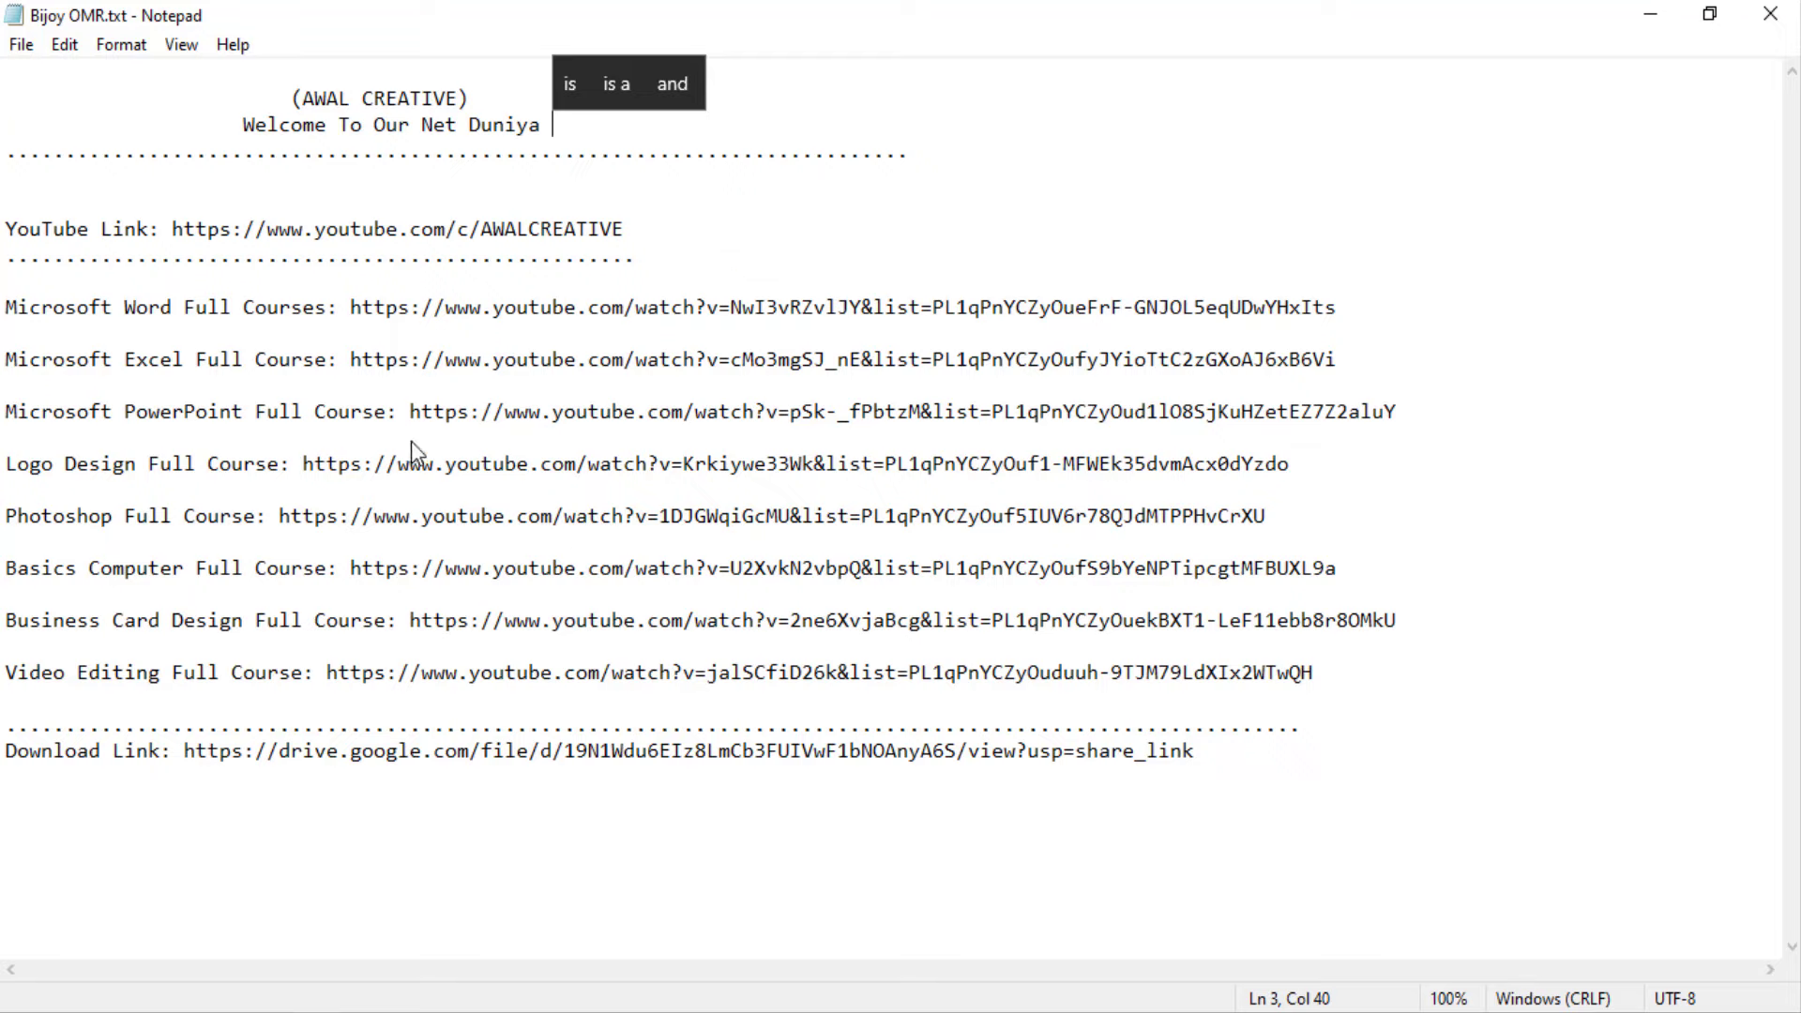
drag(11, 463, 188, 464)
drag(28, 516, 258, 517)
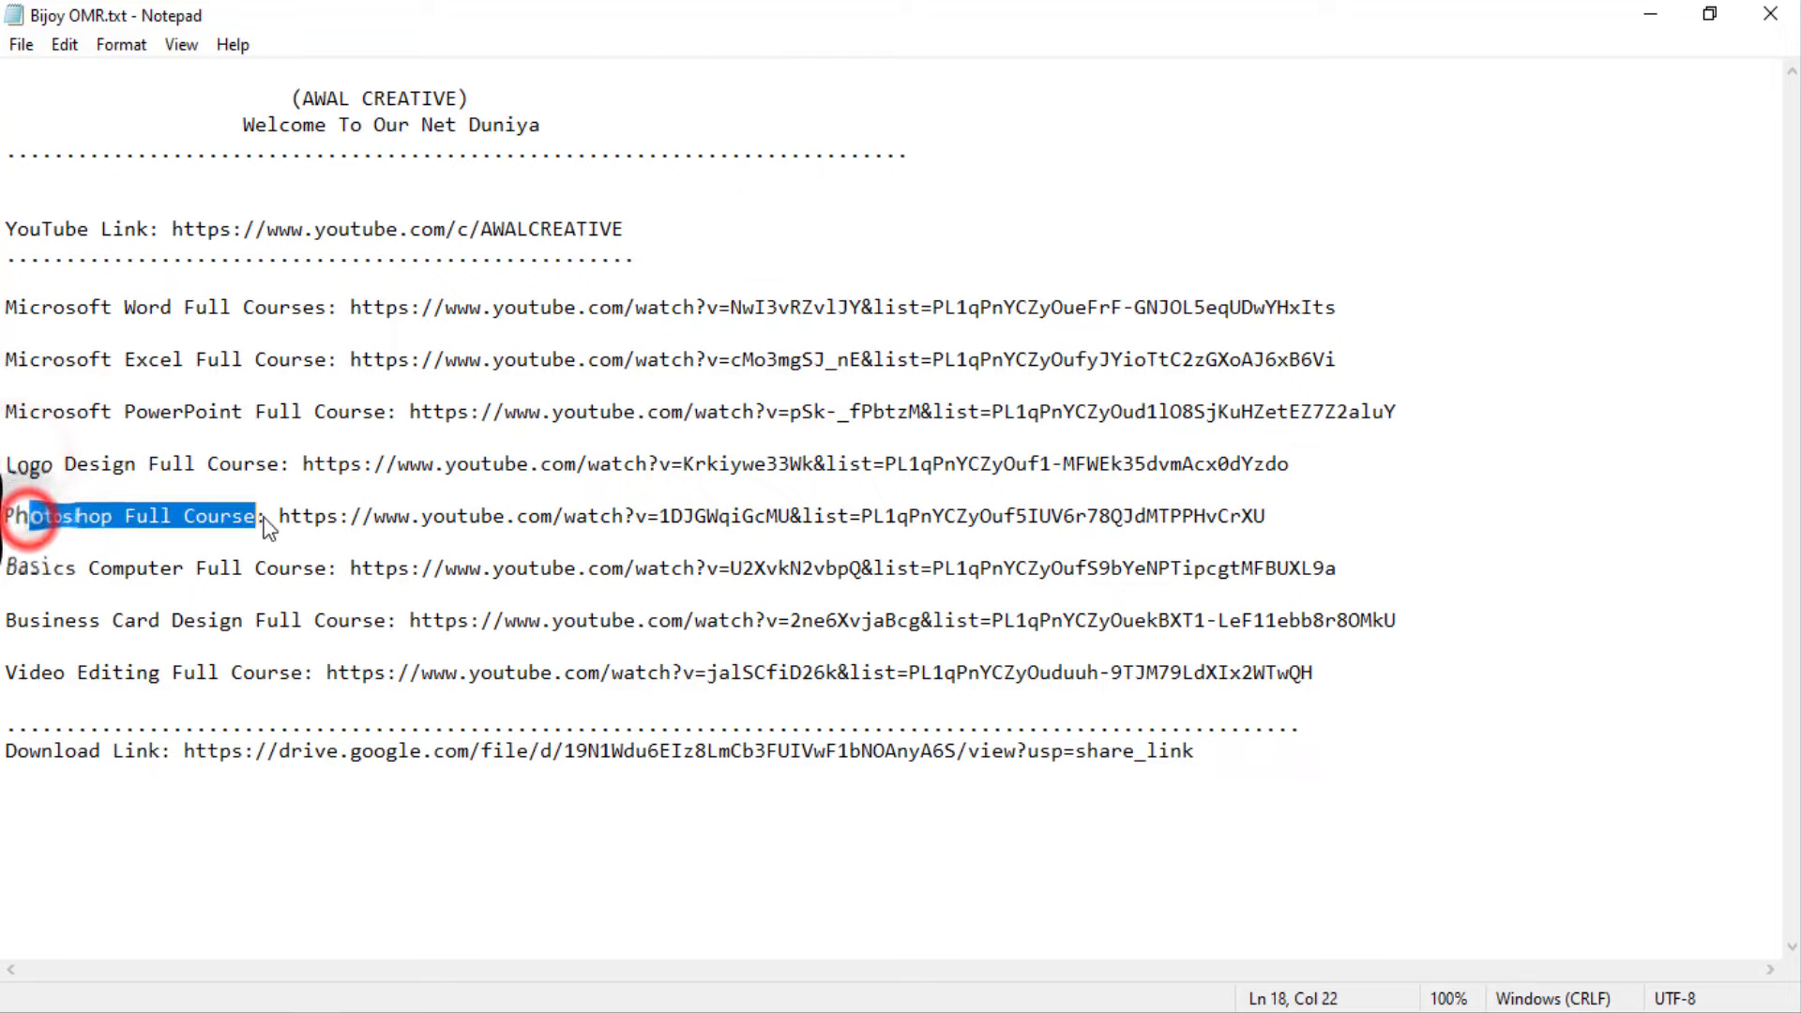
drag(17, 569, 362, 570)
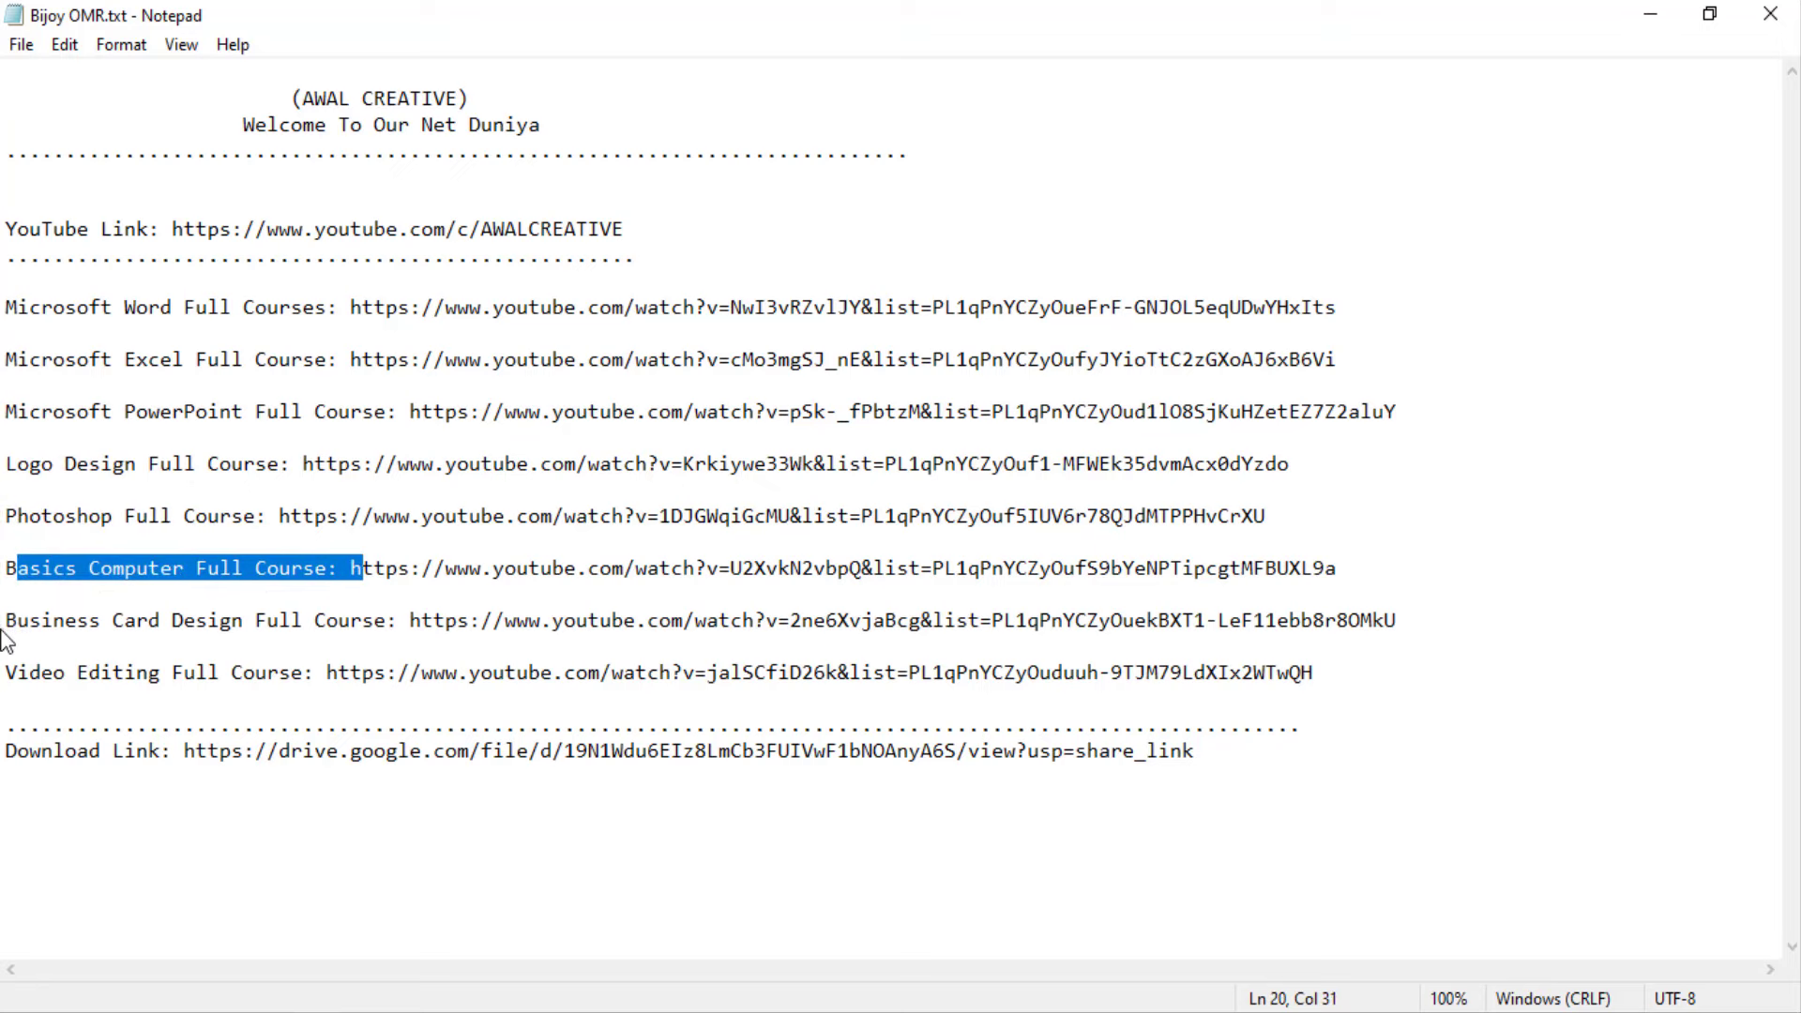
drag(8, 621, 386, 621)
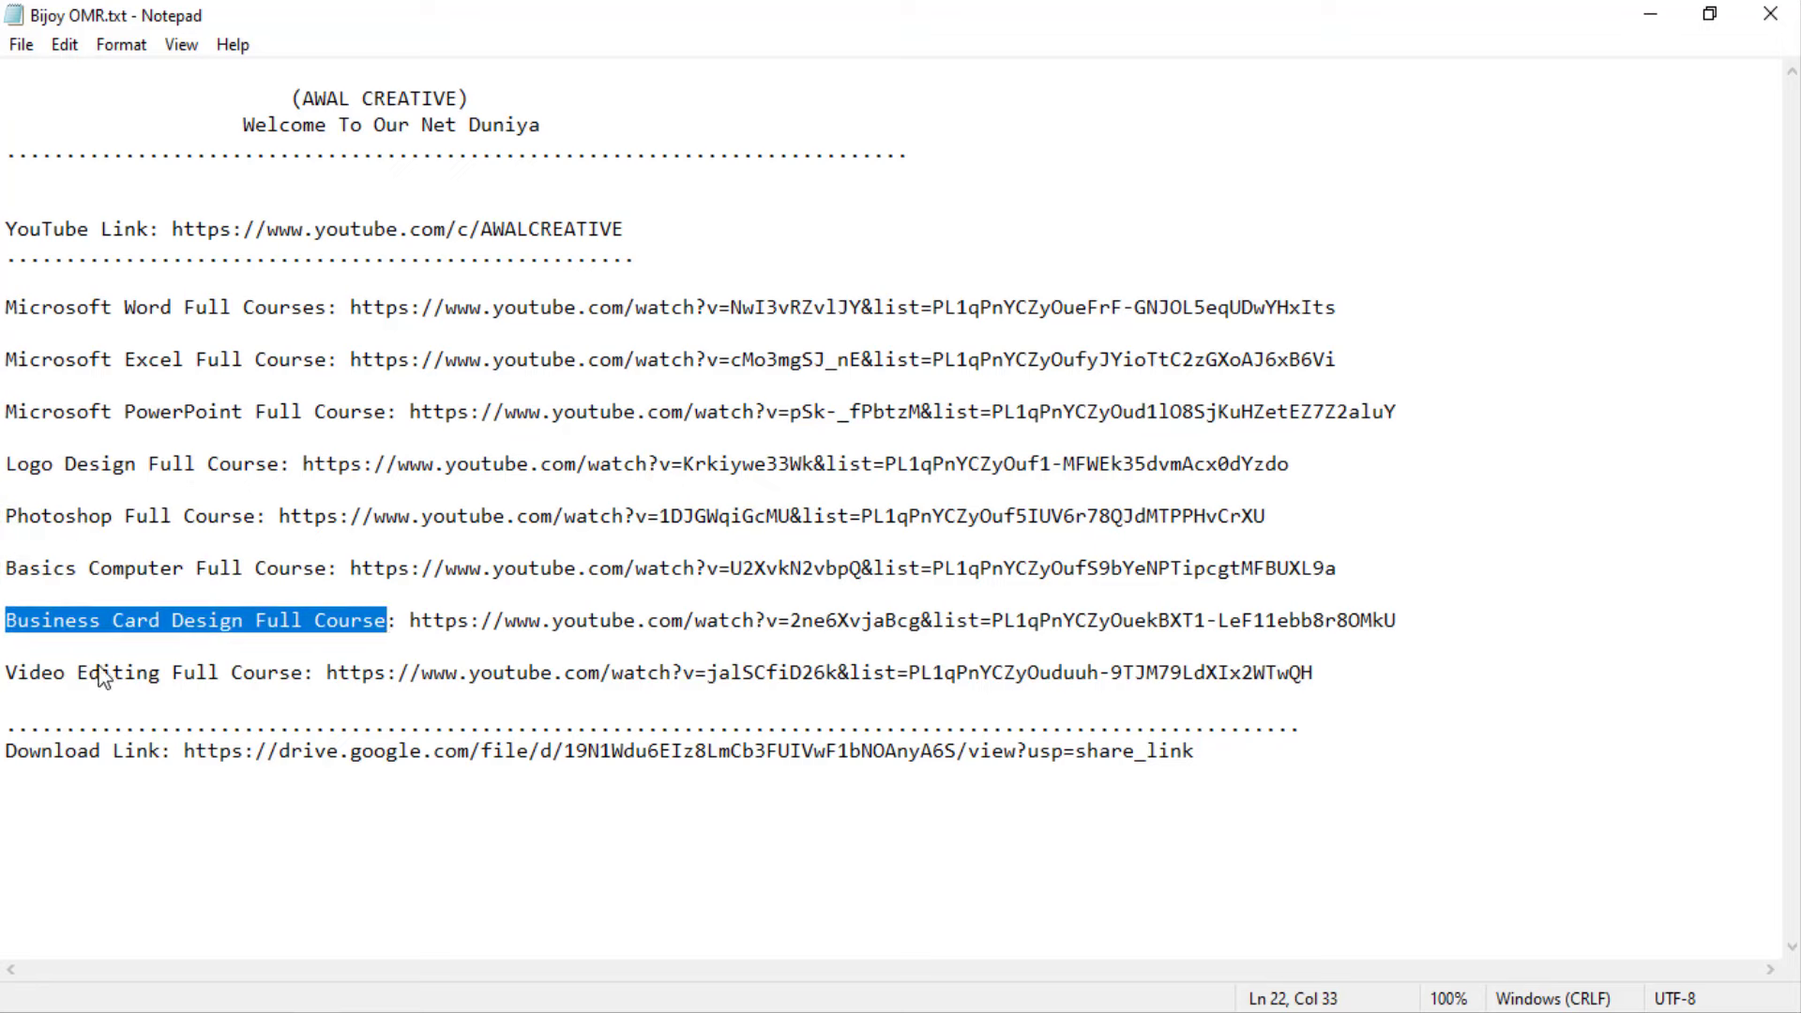
drag(7, 673, 492, 674)
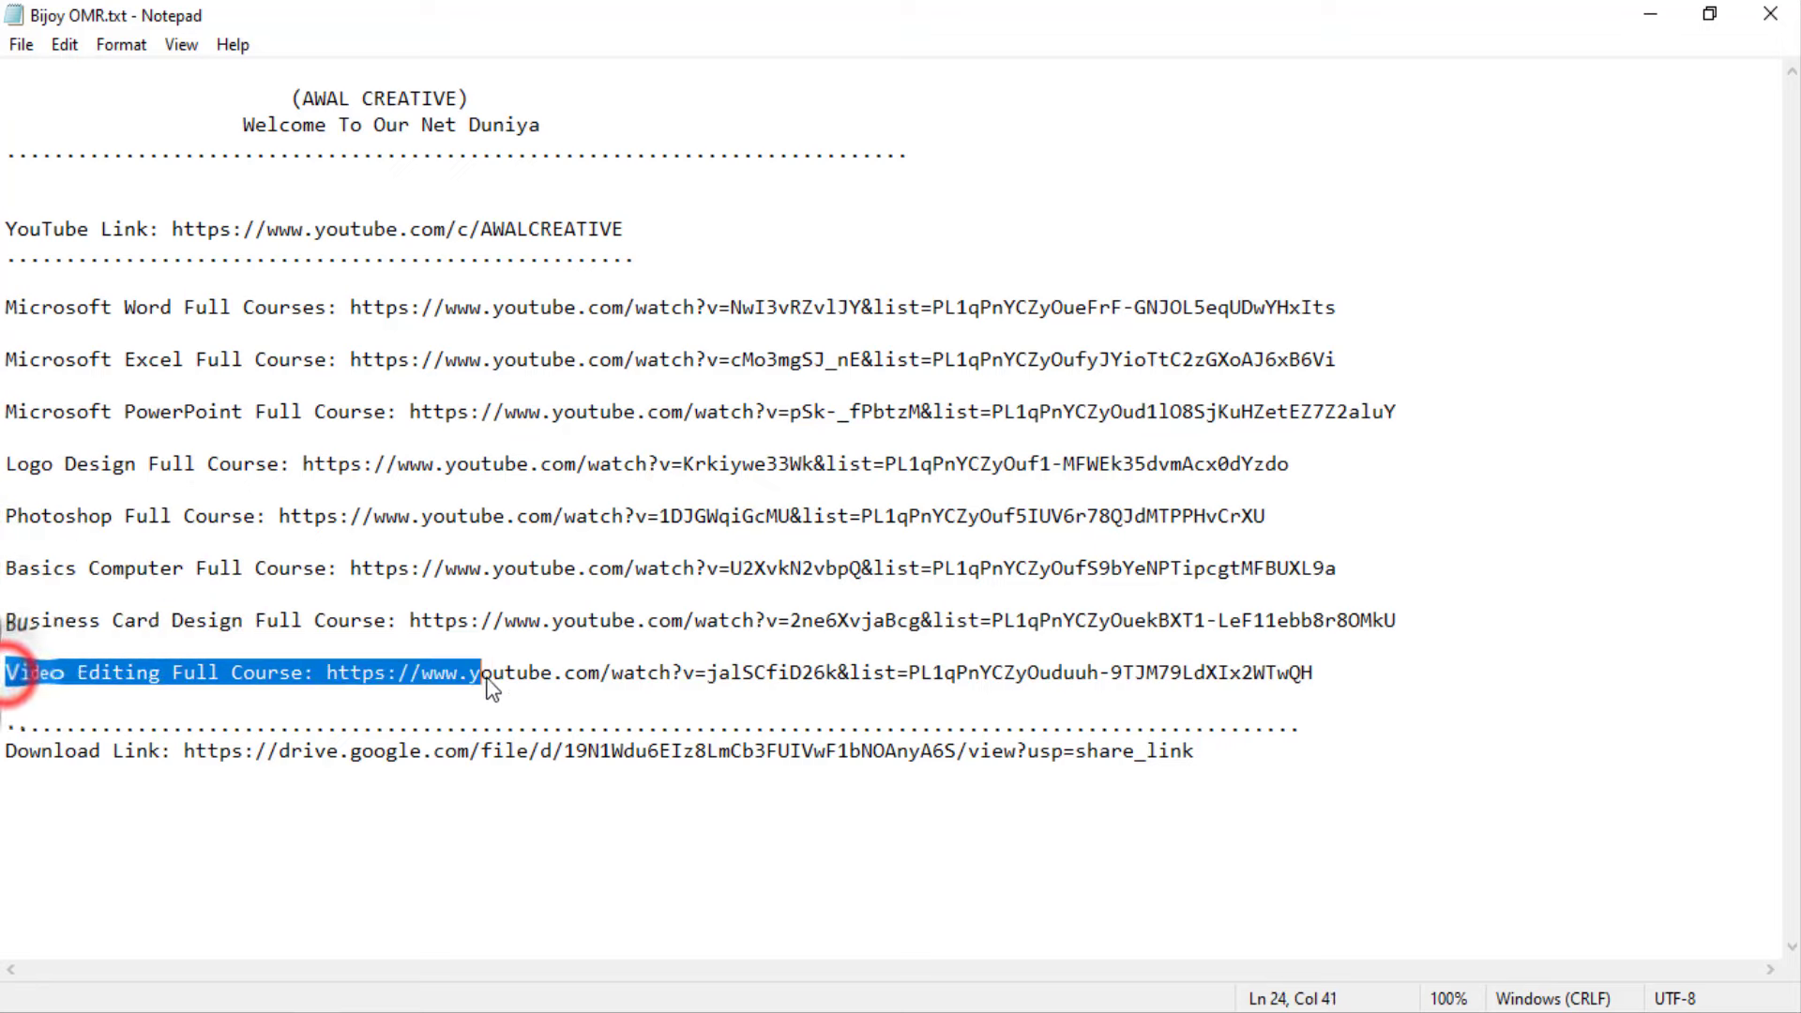
click(9, 761)
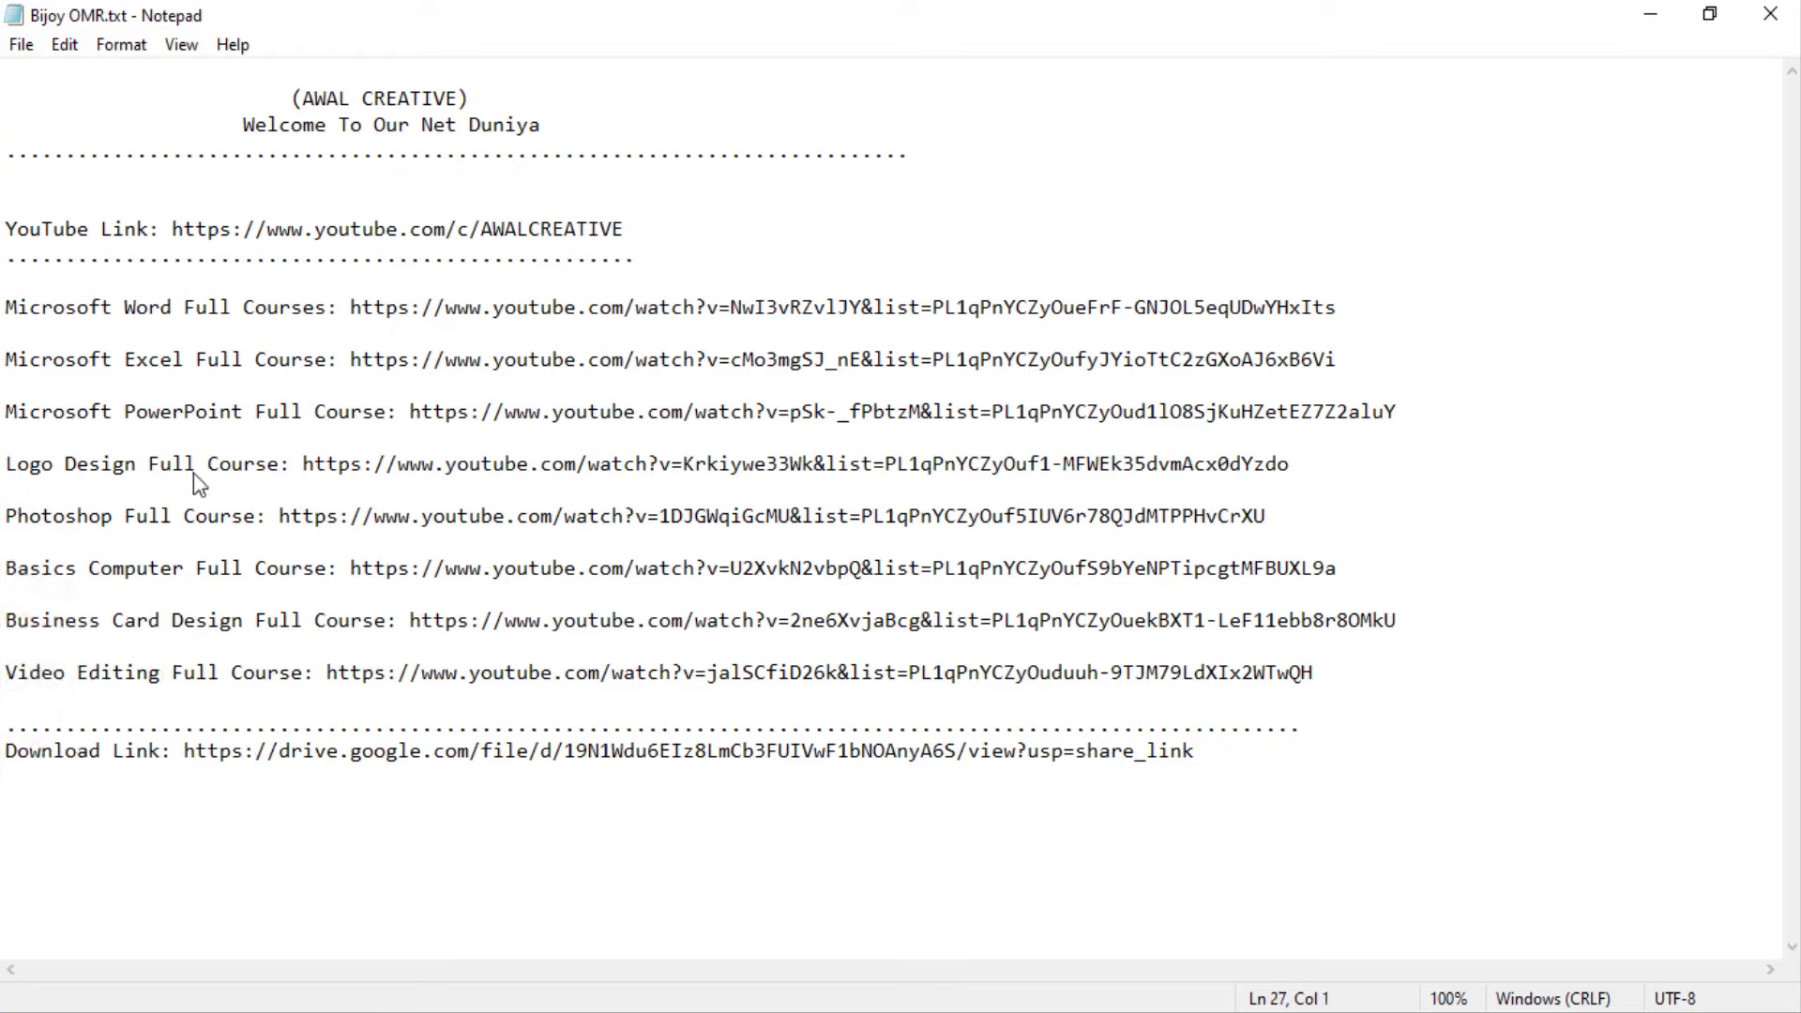
Select the Photoshop Full Course URL in the notes
click(277, 514)
drag(278, 516, 1271, 516)
key(ctrl+c)
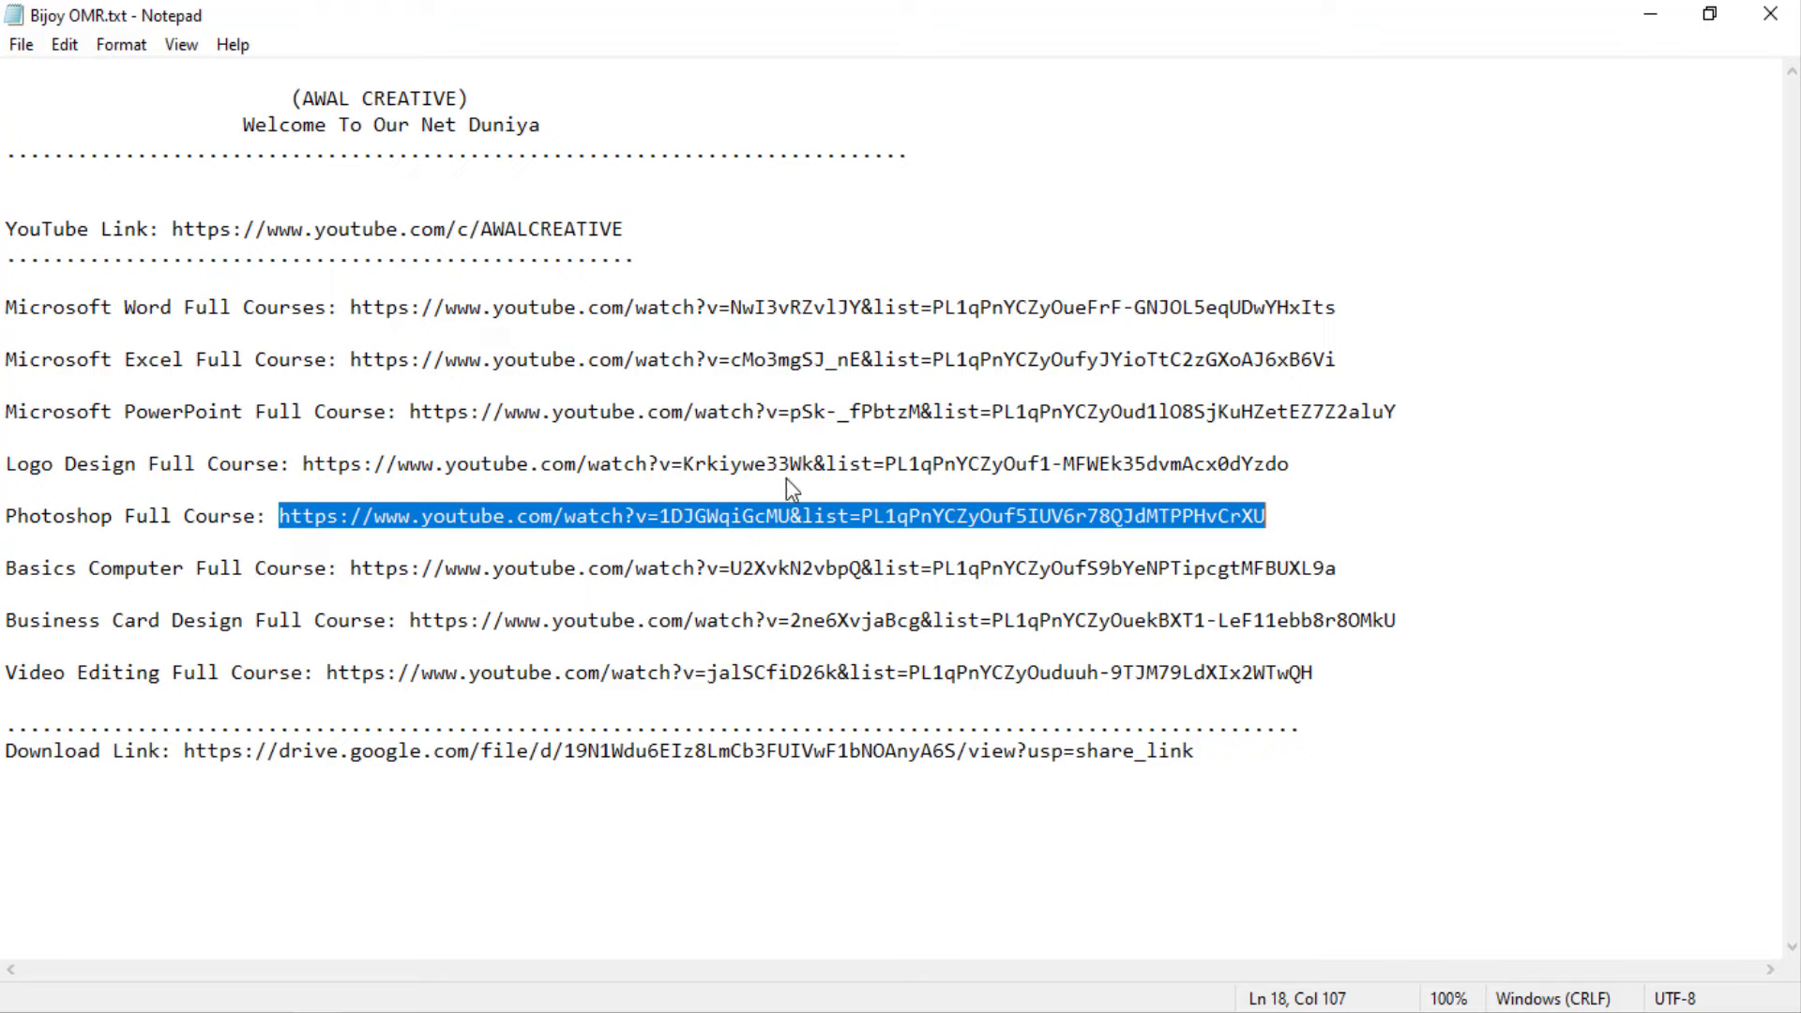
click(1643, 13)
Load the Photoshop Full Course link in a new Chrome tab and mute the video
click(1651, 14)
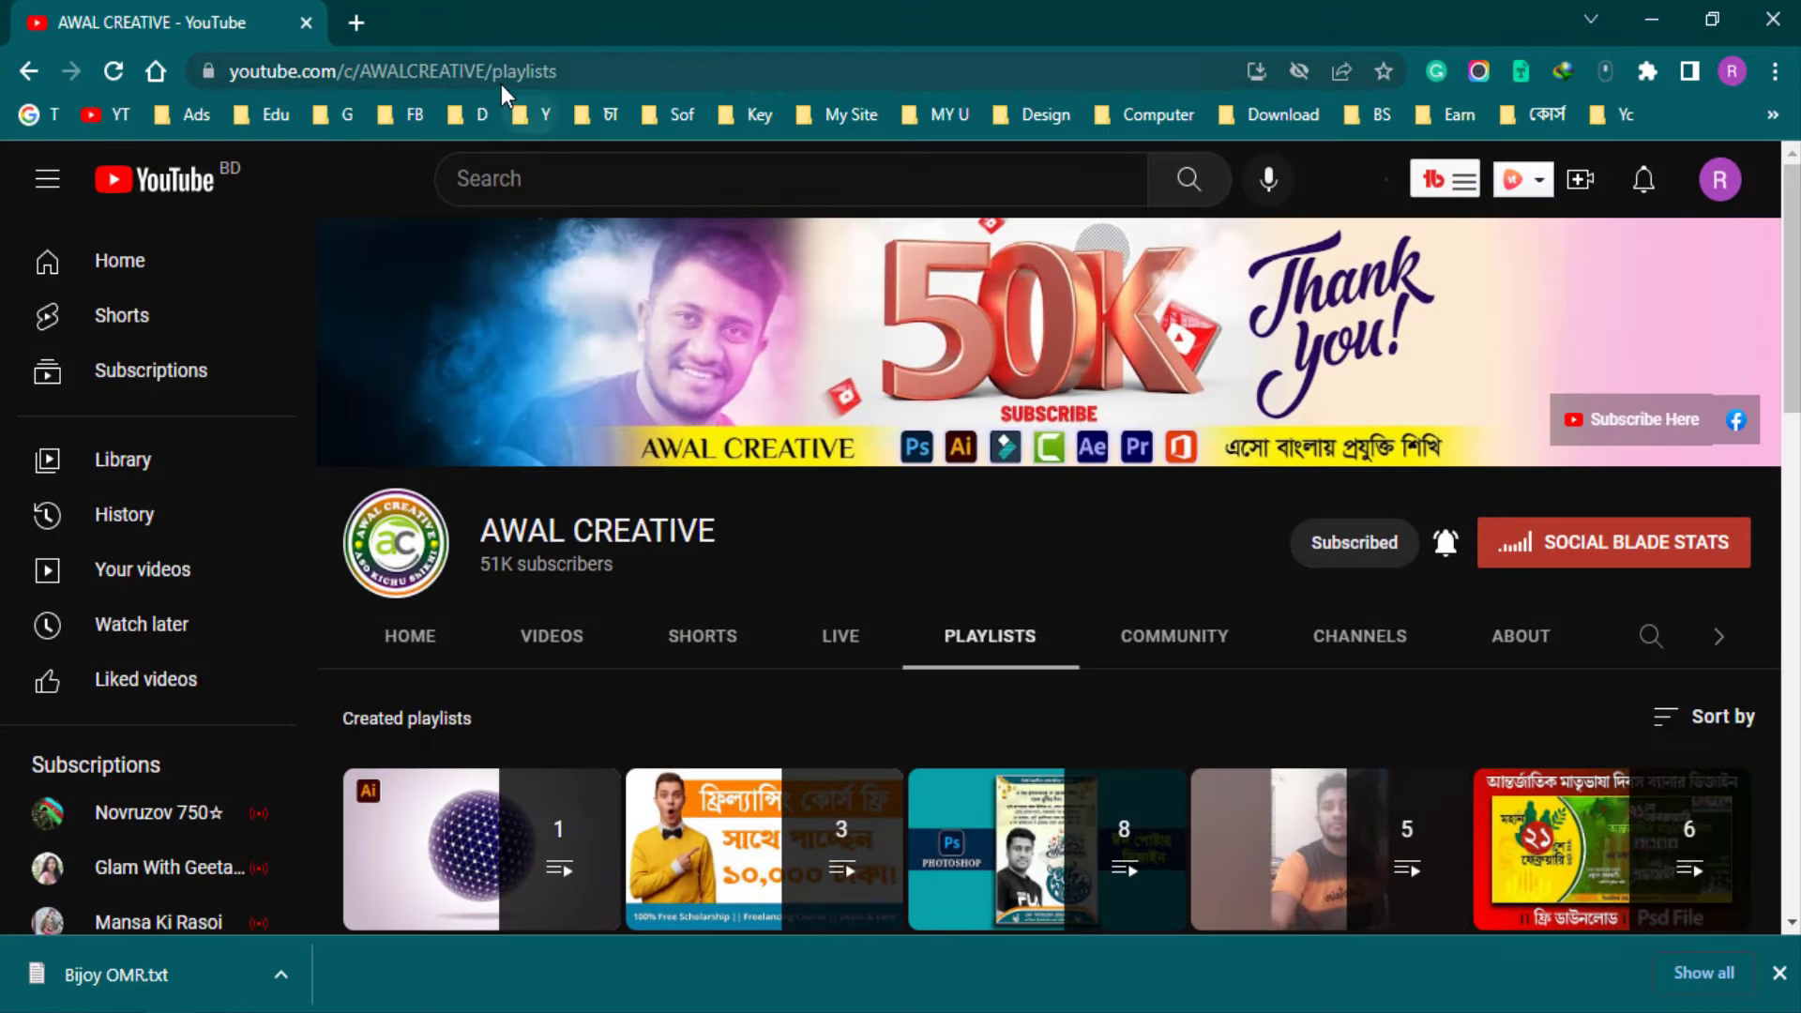
click(501, 83)
click(358, 21)
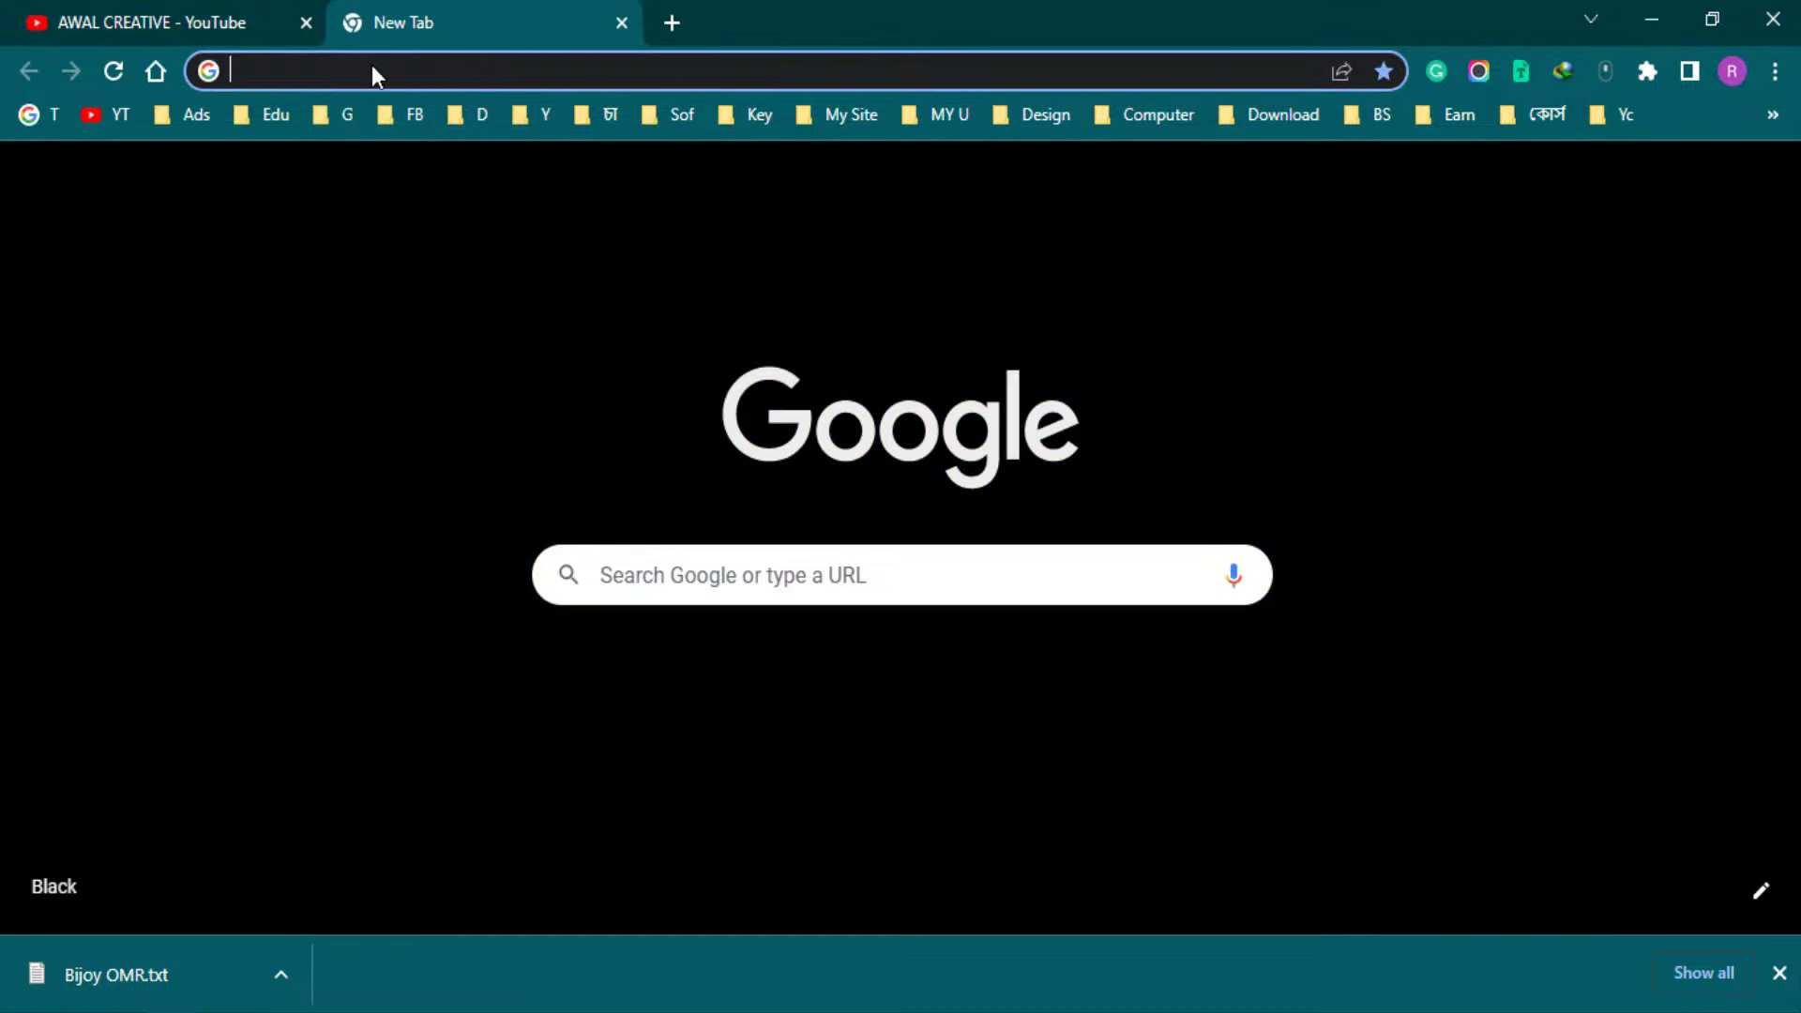
key(ctrl+v)
key(Return)
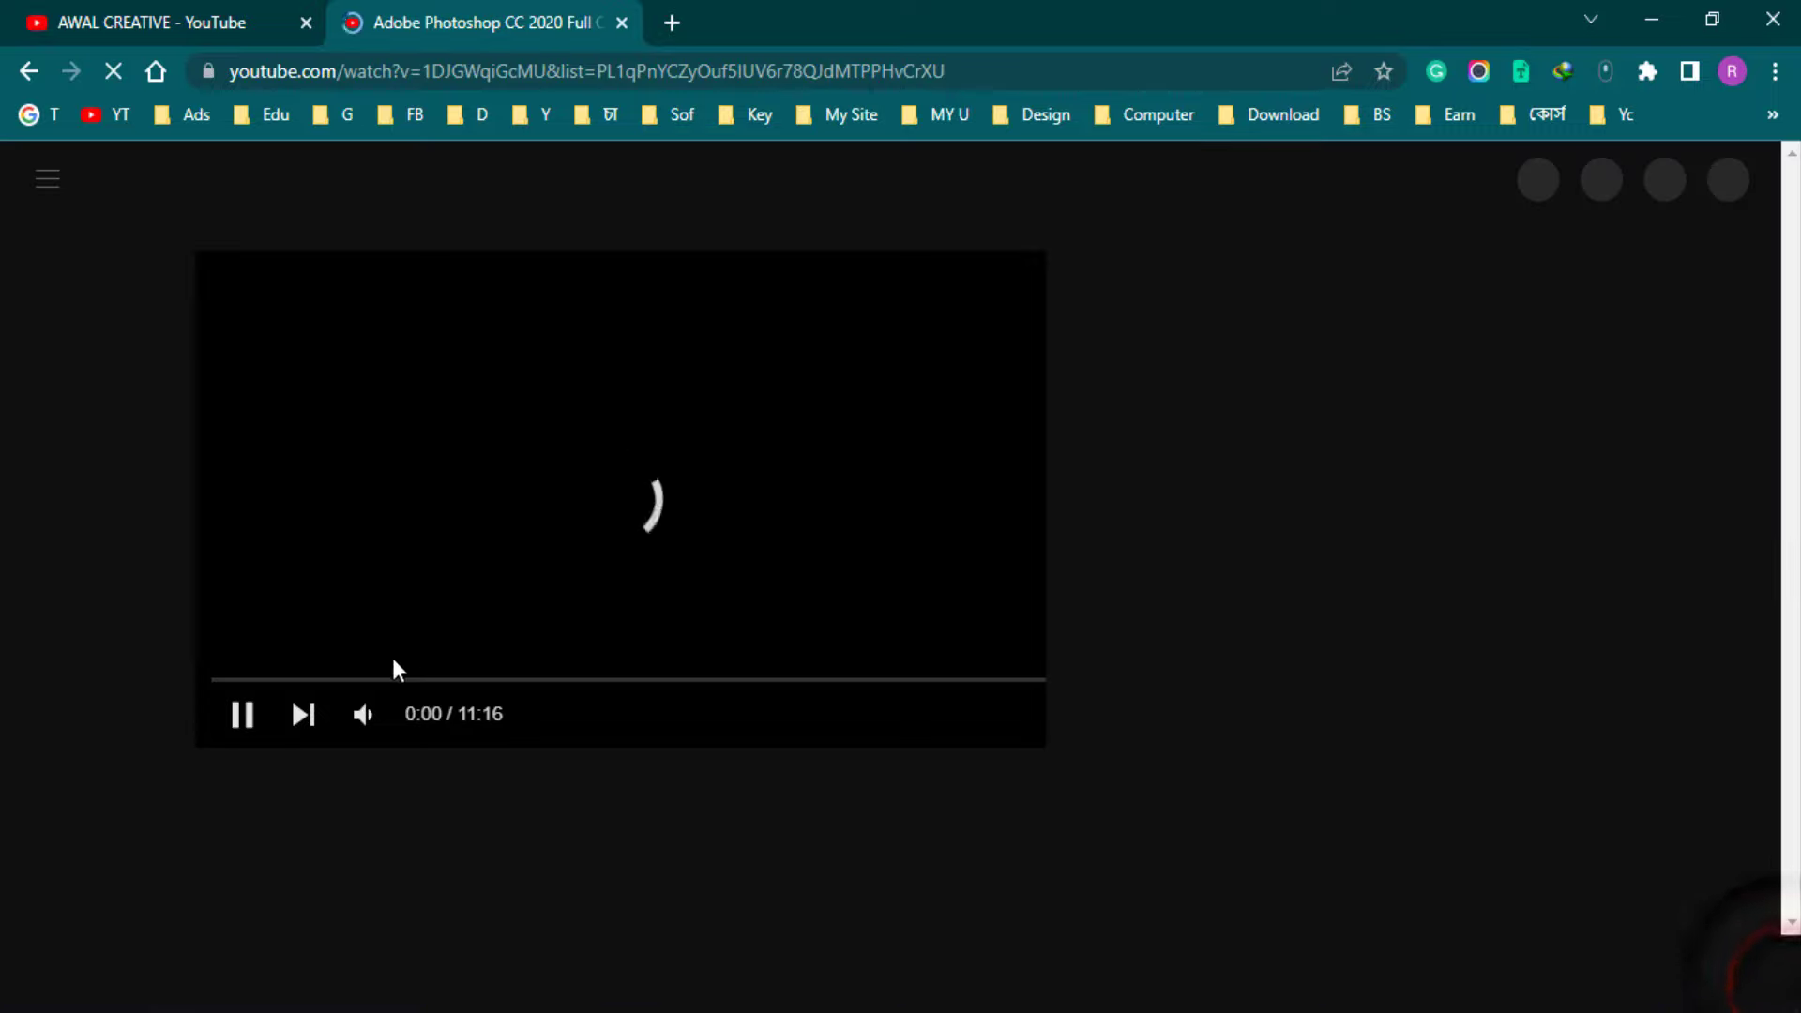
click(359, 714)
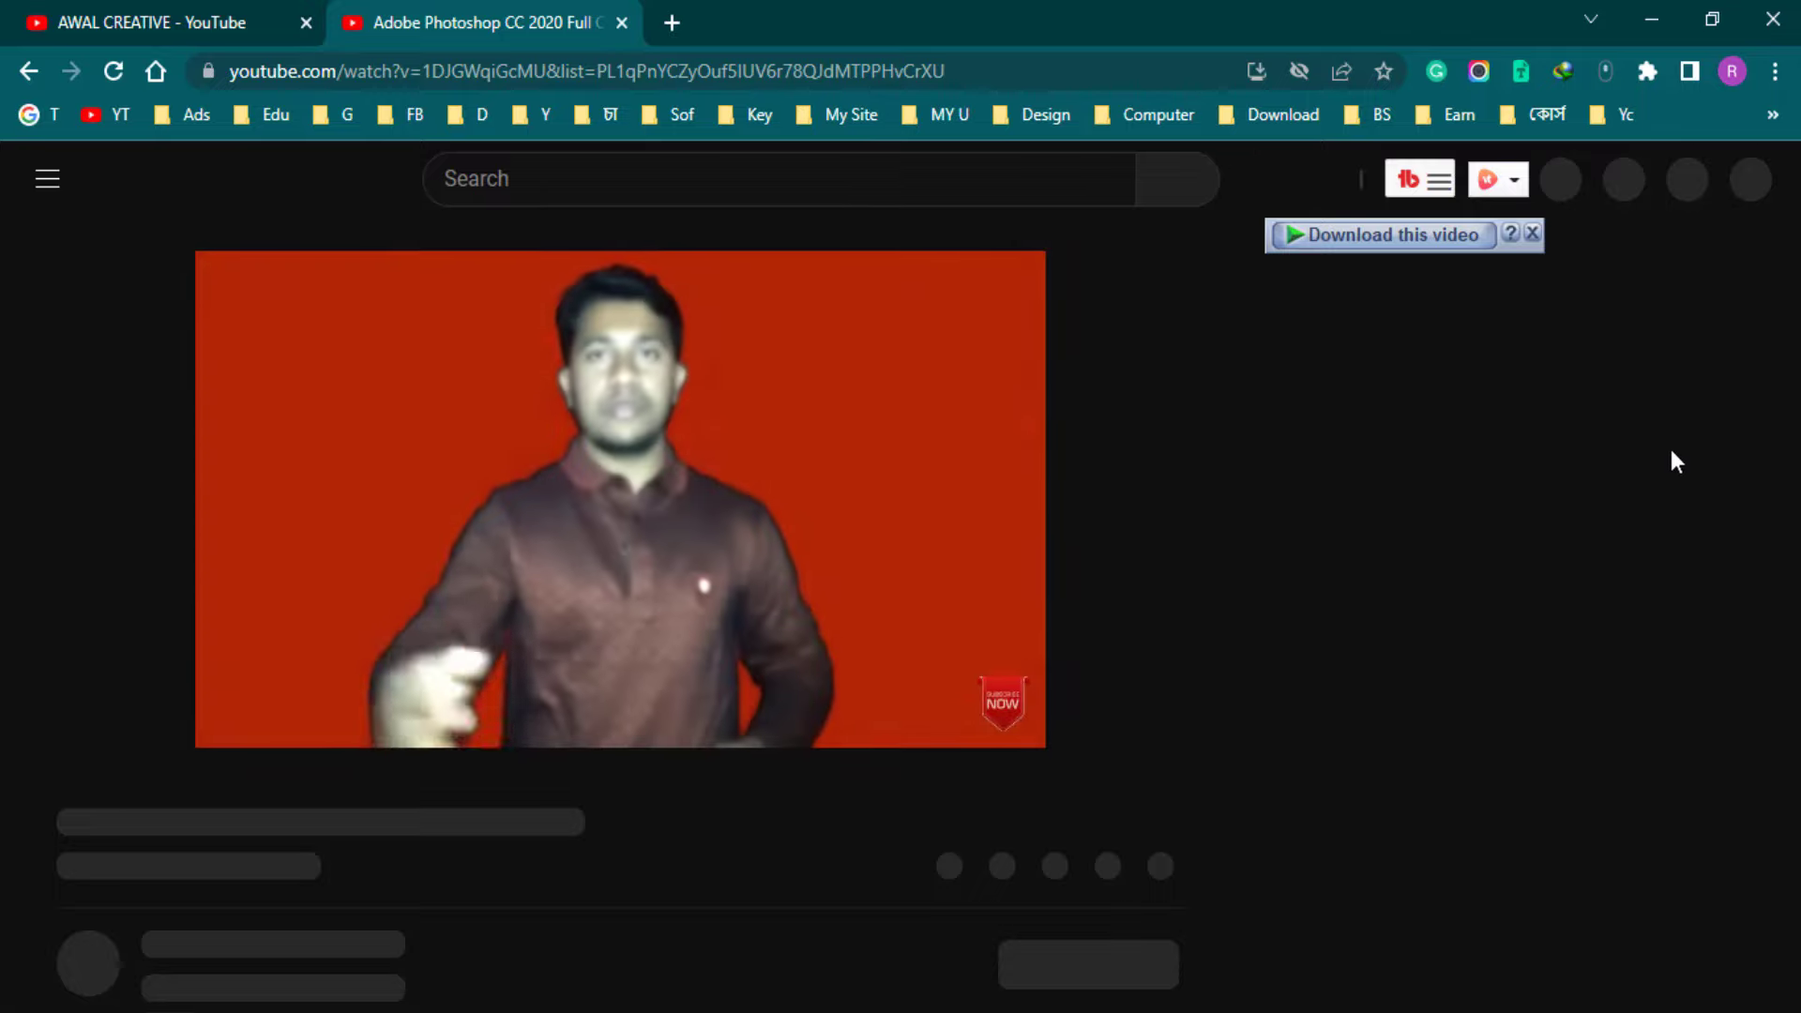
Dismiss the download overlay, scroll the playlist, and return to Bijoy OMR.txt
click(1328, 253)
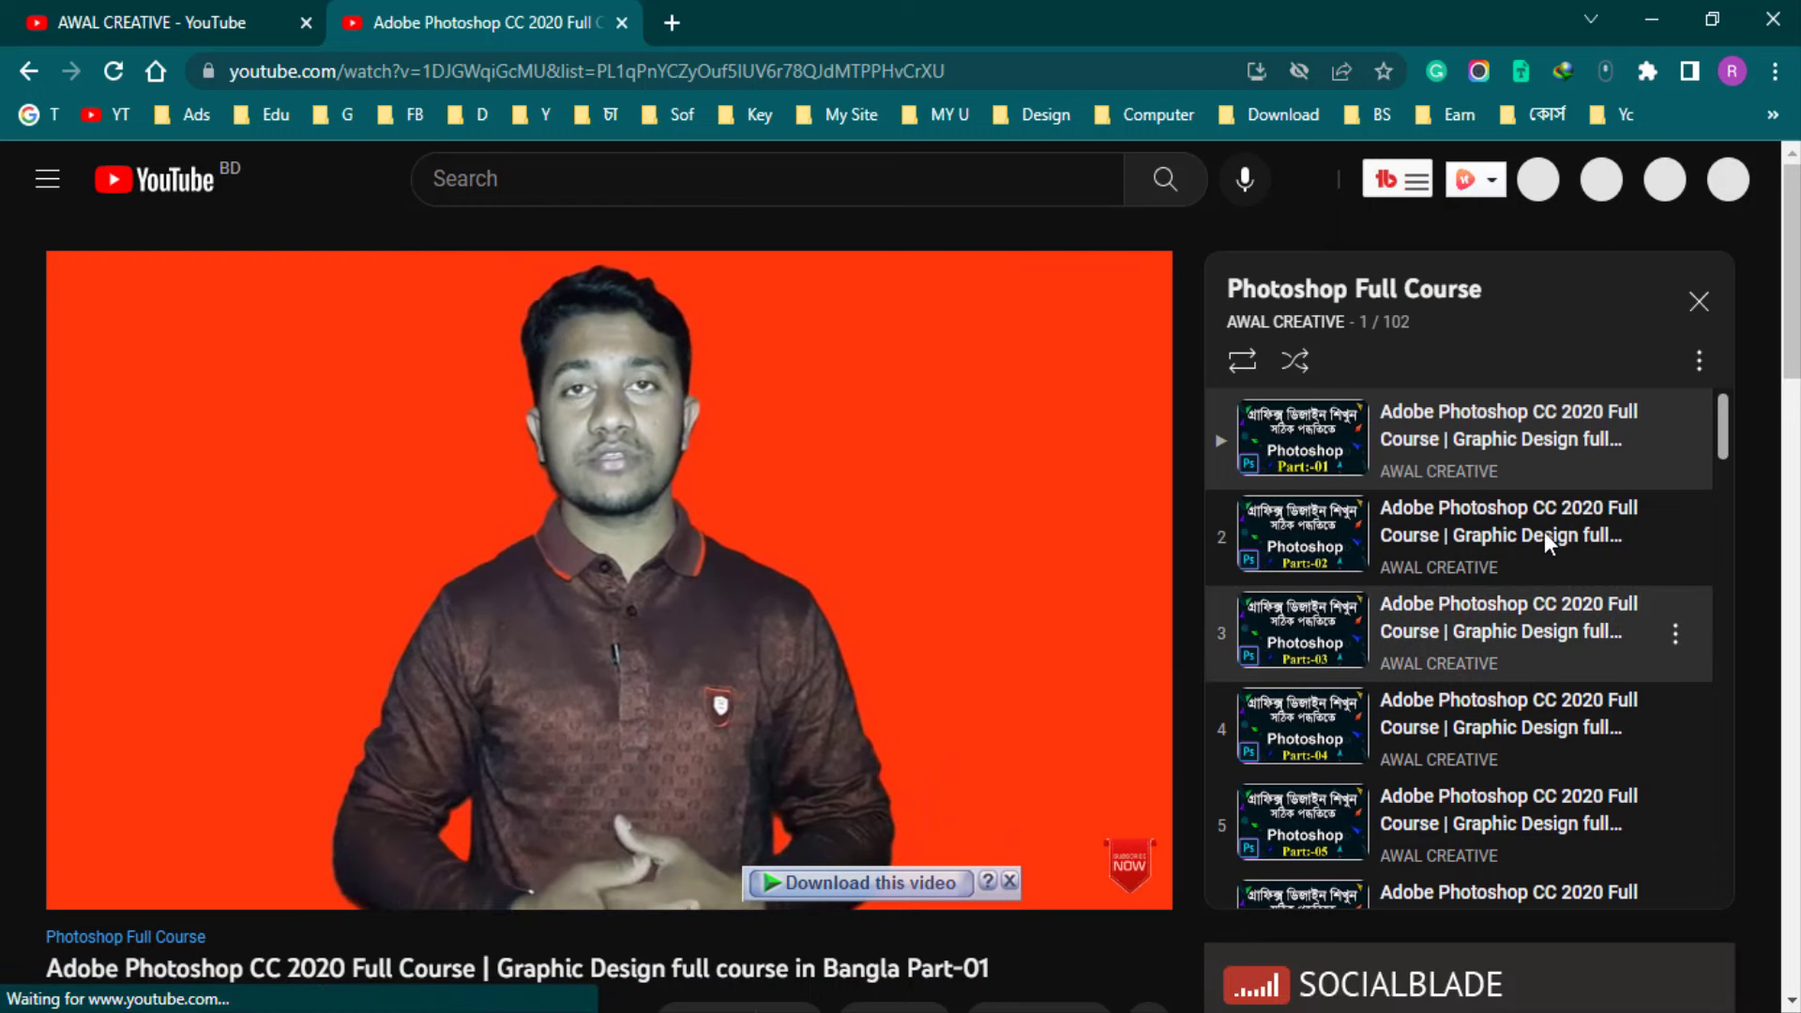
scroll(1544, 532, down, 1)
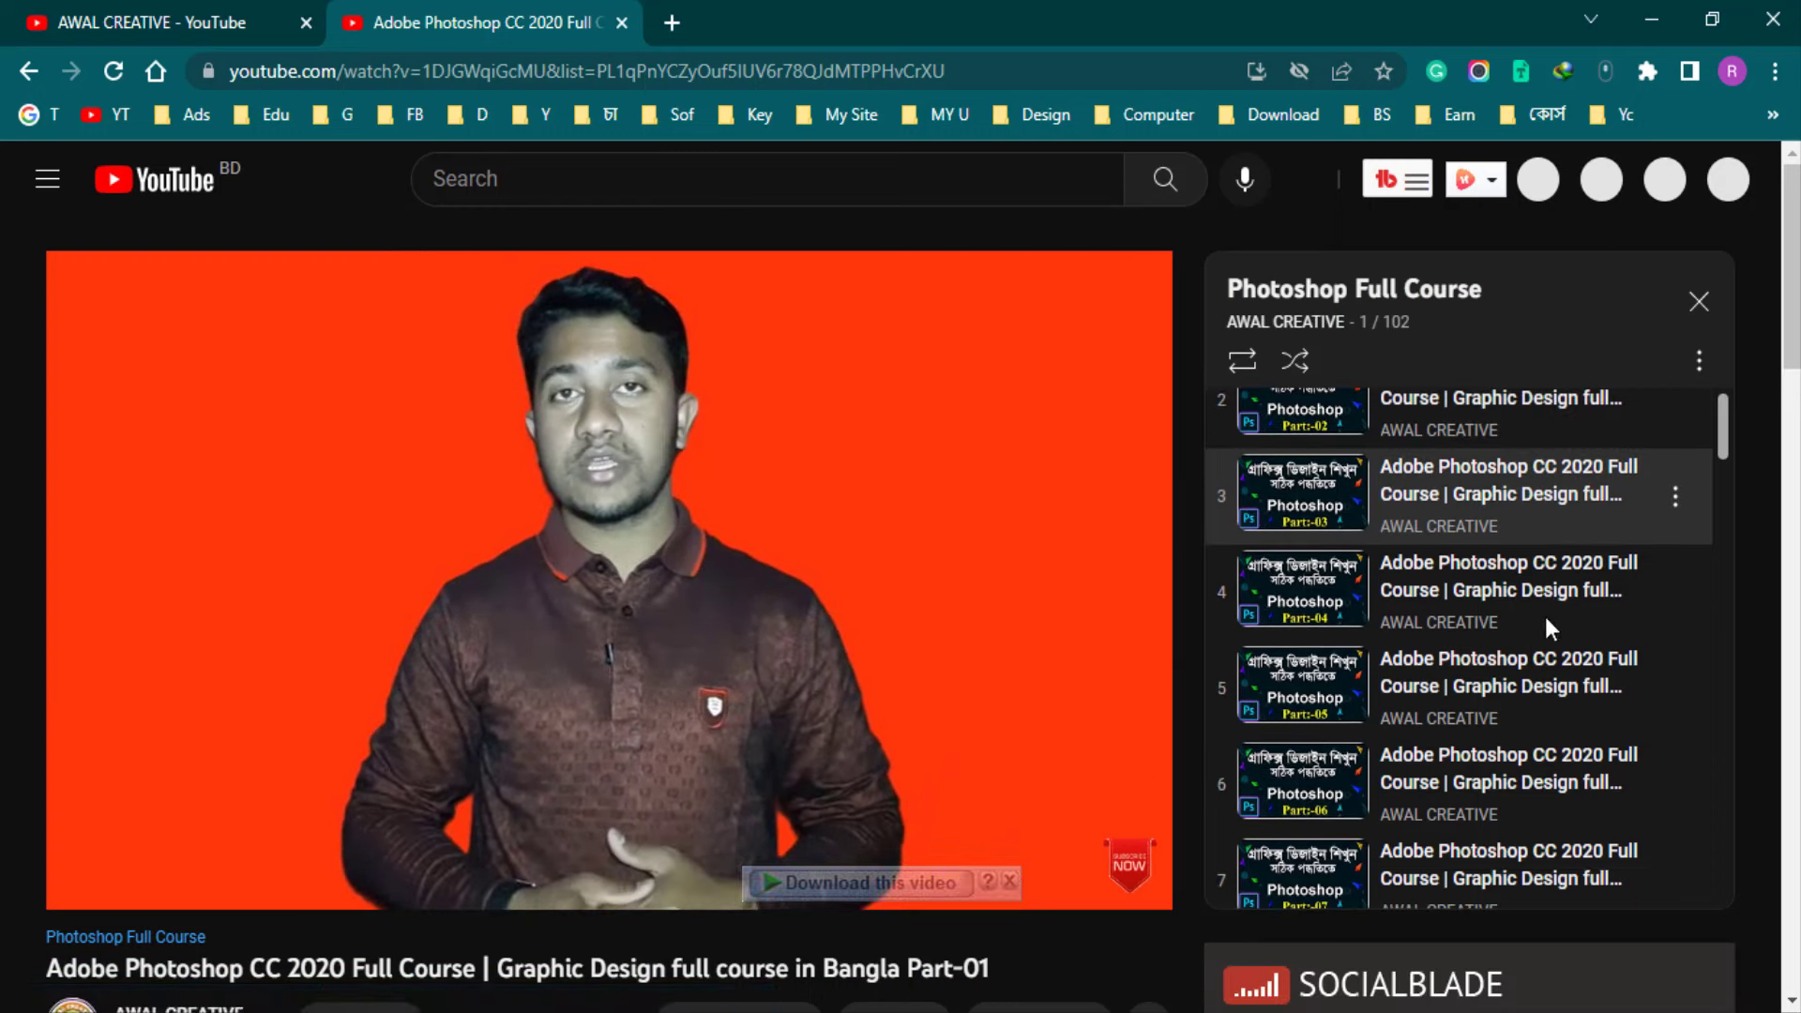
scroll(1539, 656, down, 15)
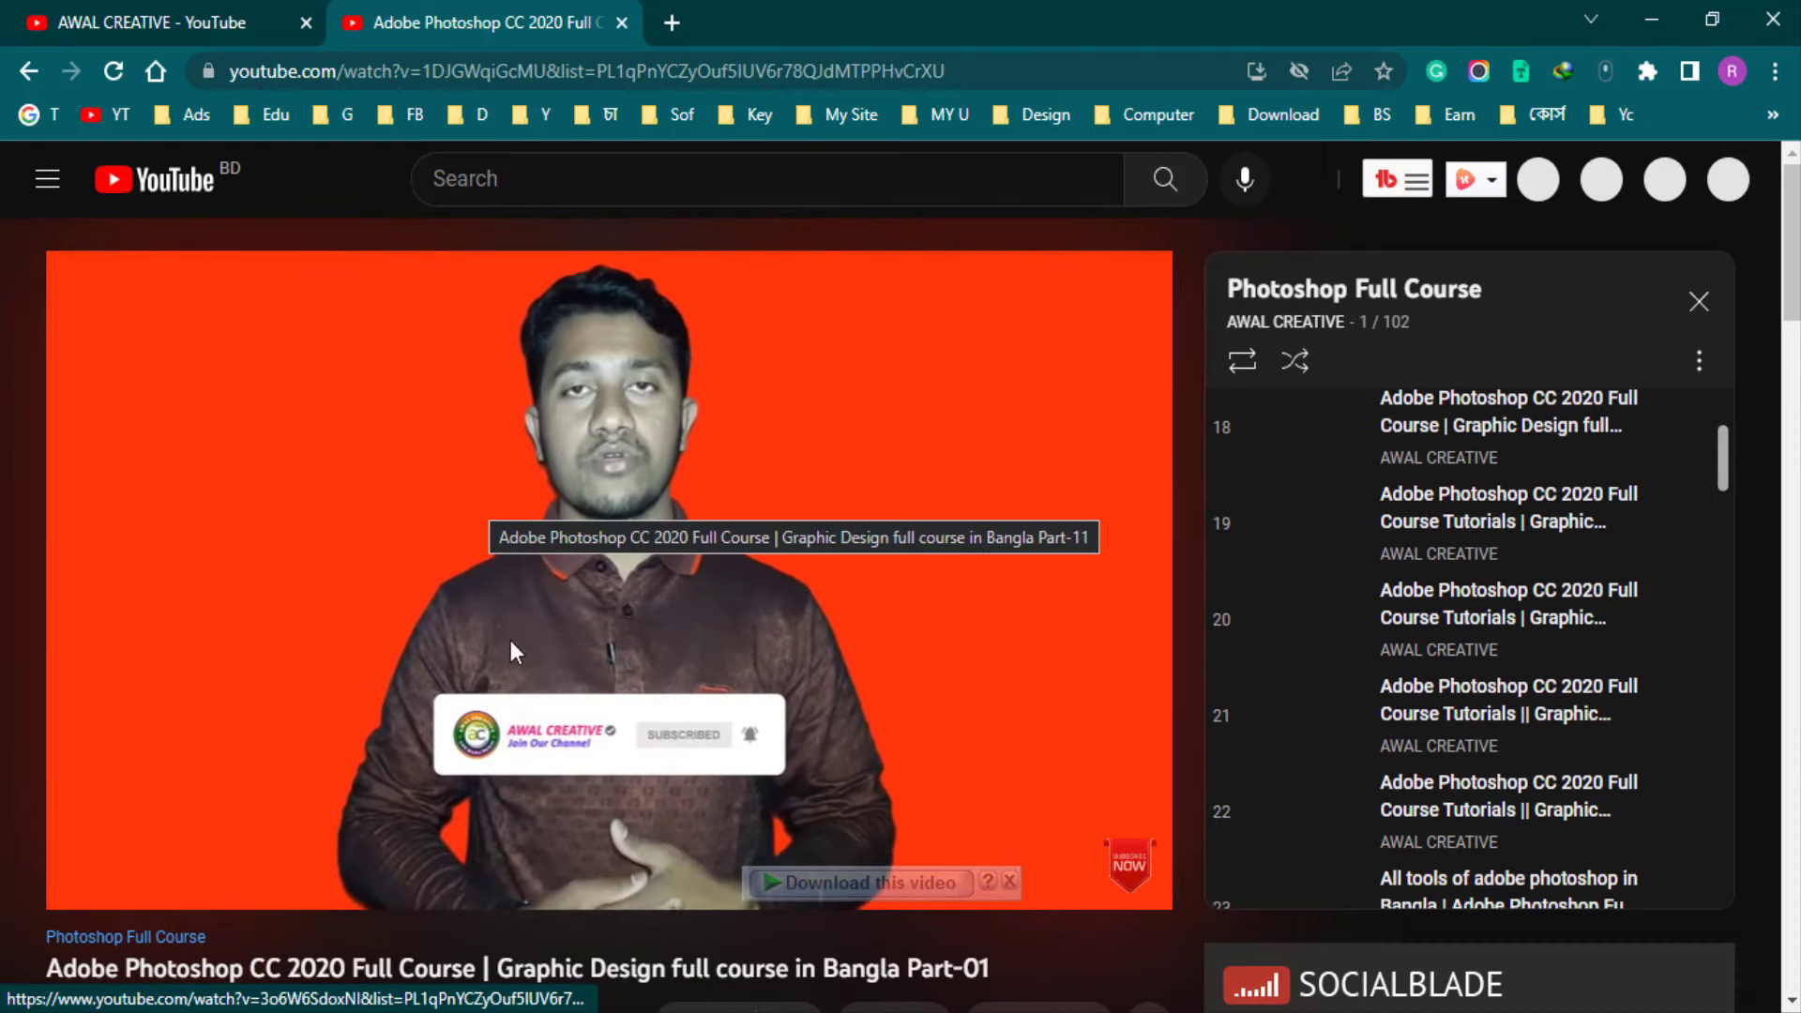
click(449, 559)
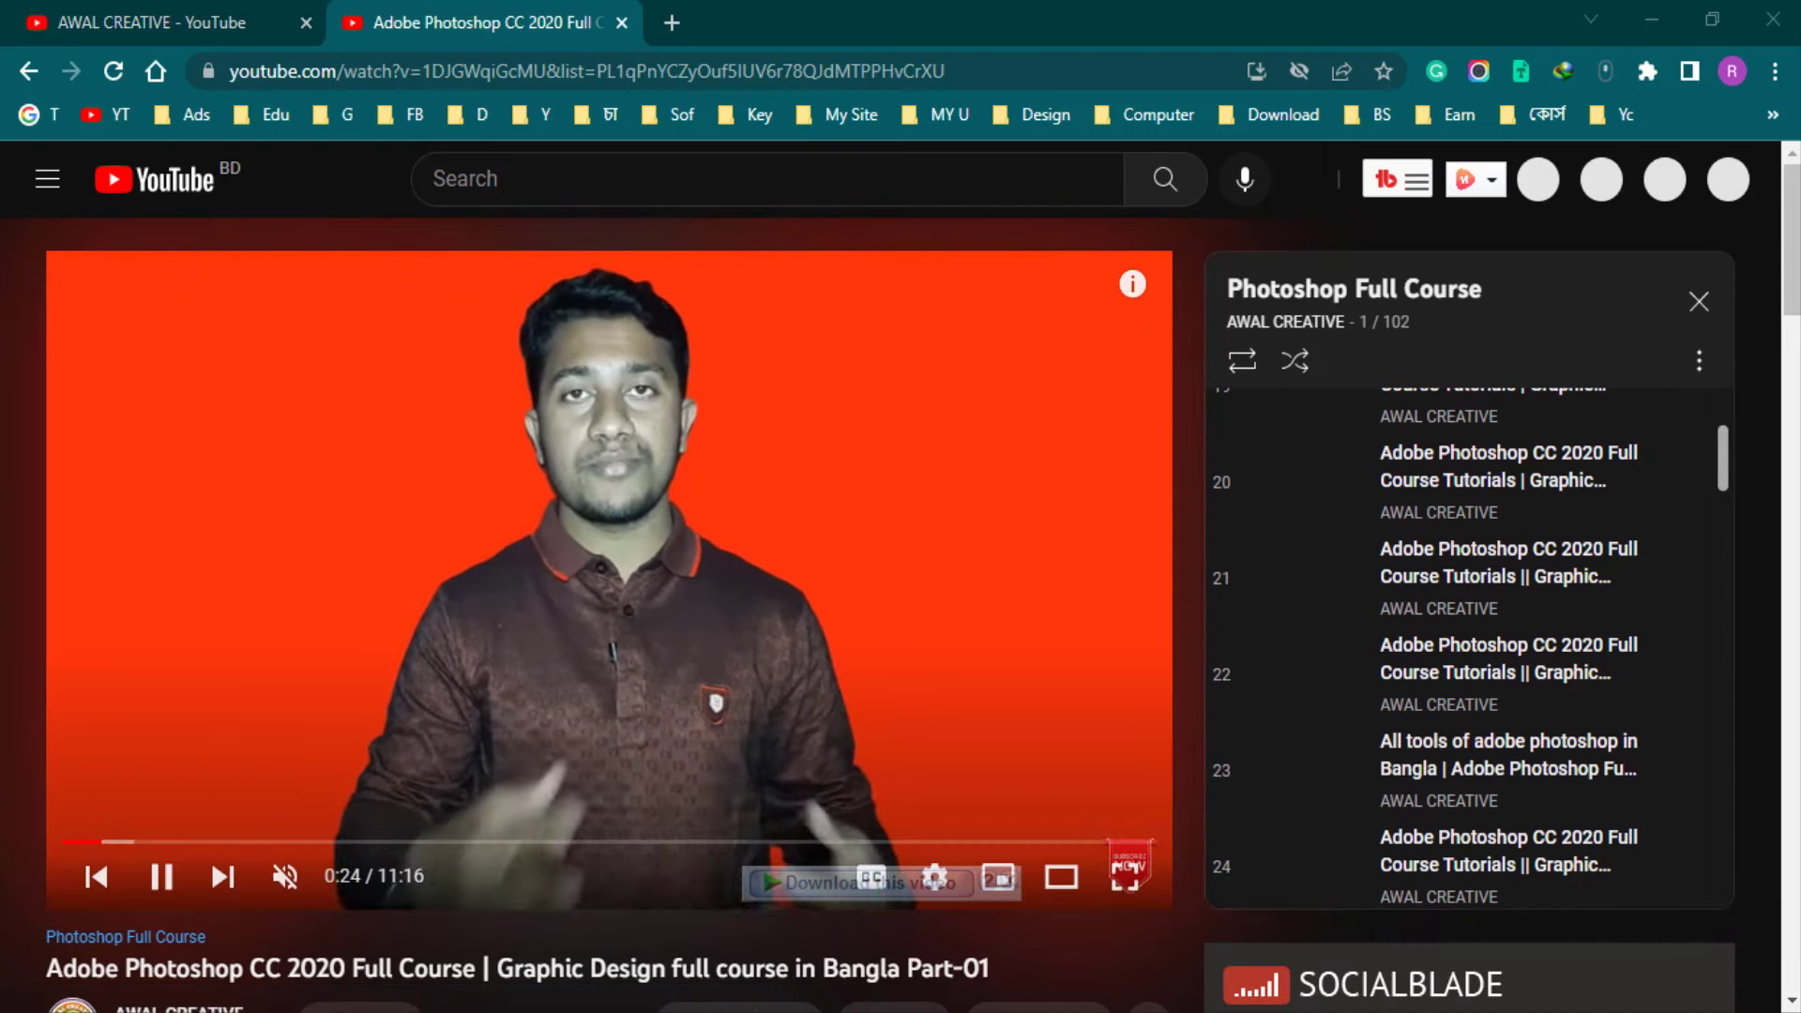
click(439, 938)
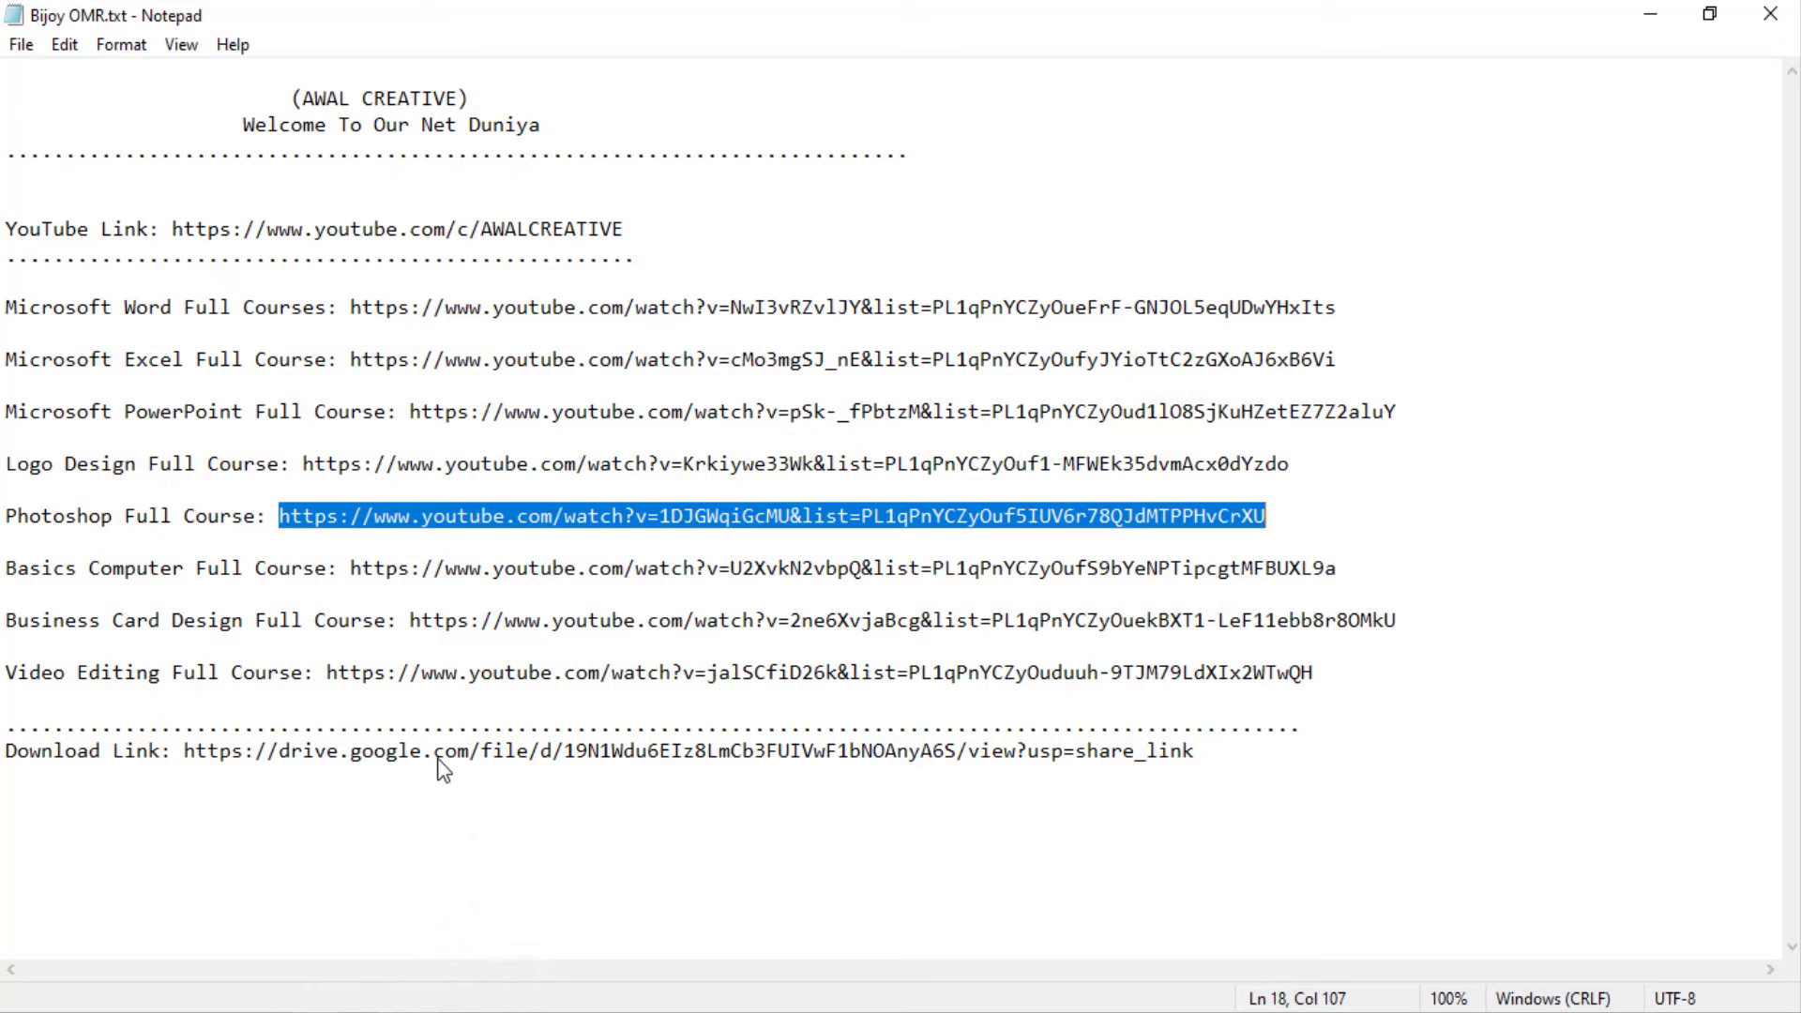
Select the Google Drive download link in Bijoy OMR.txt and close Notepad
drag(184, 752, 1229, 771)
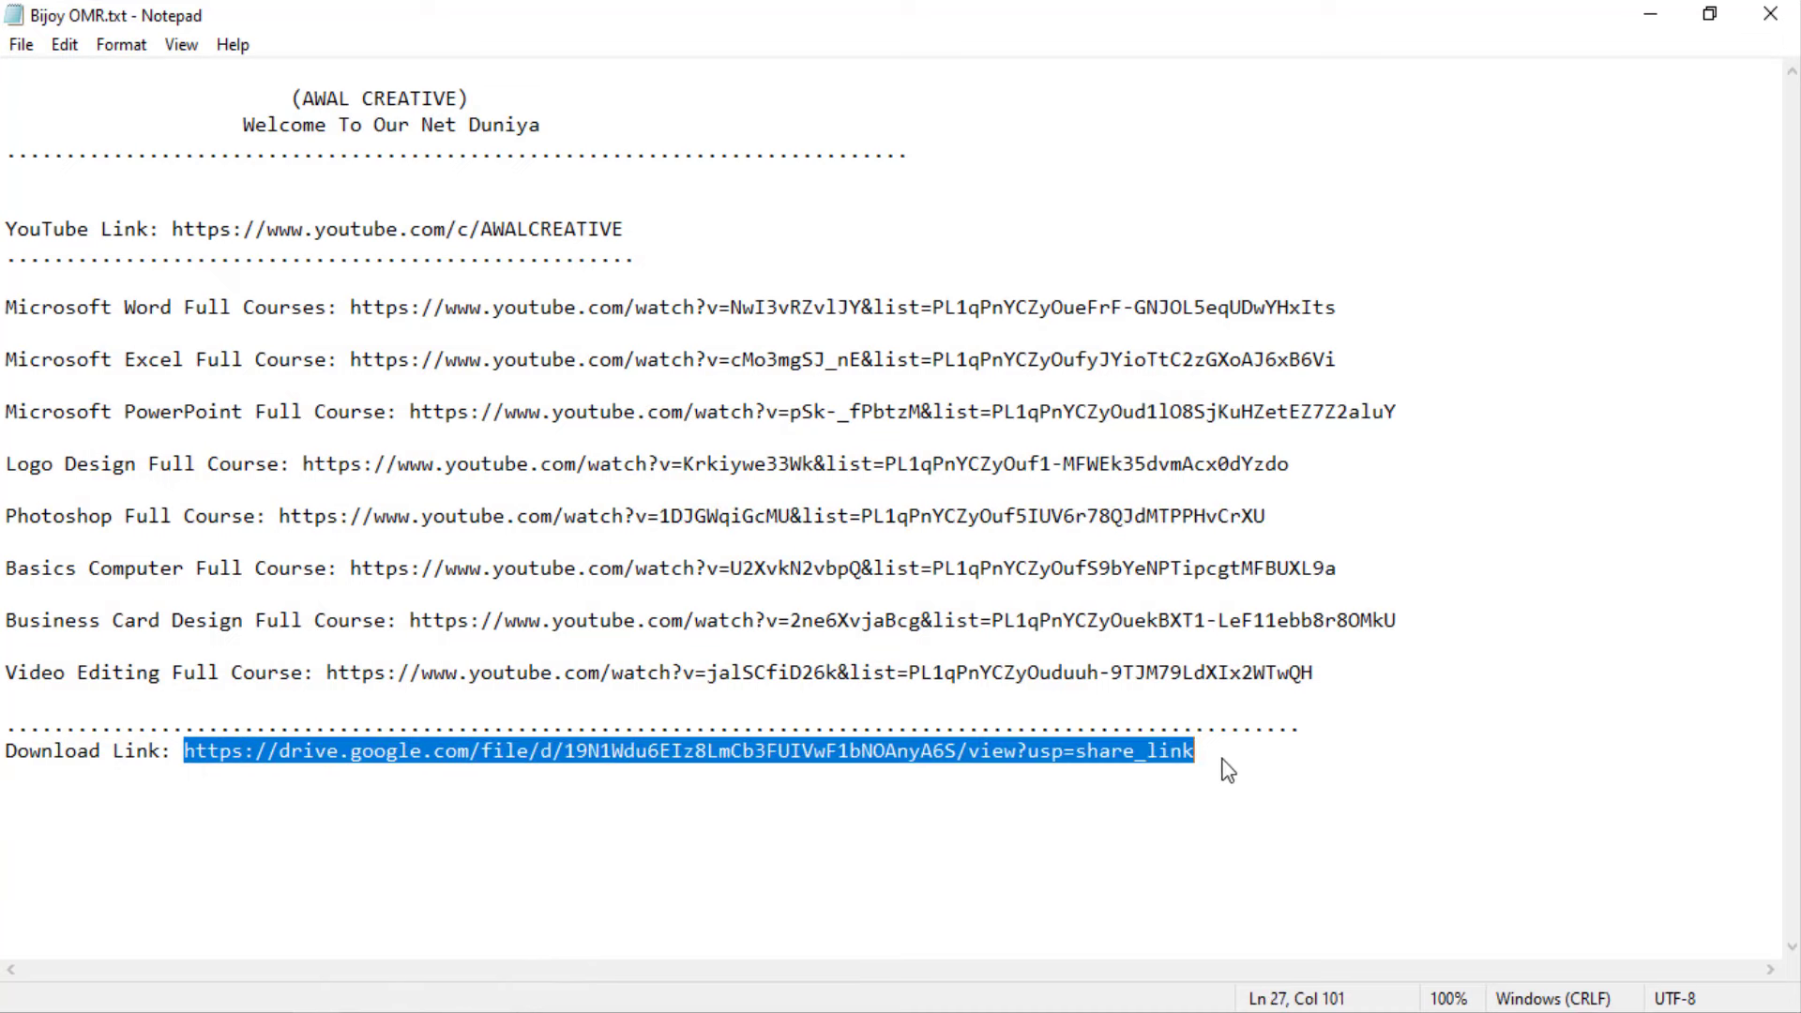
click(1769, 14)
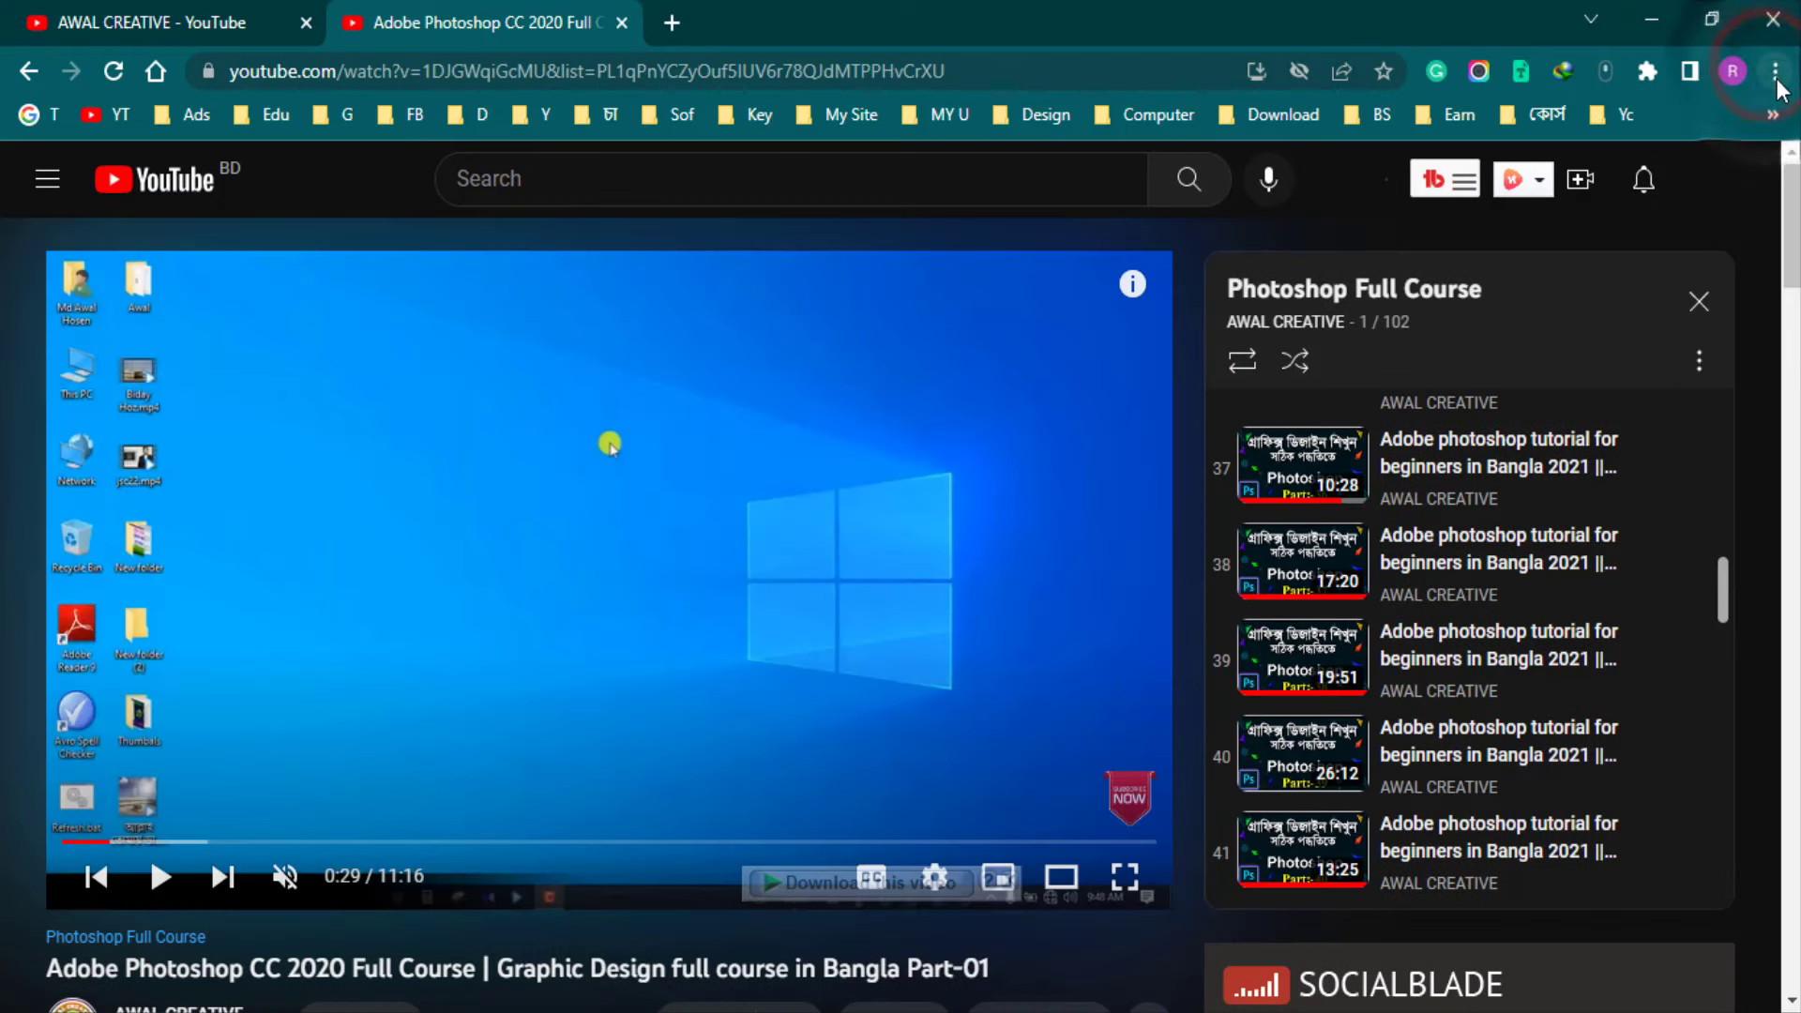
Load the Google Drive share link in a new Incognito window
key(ctrl+shift+n)
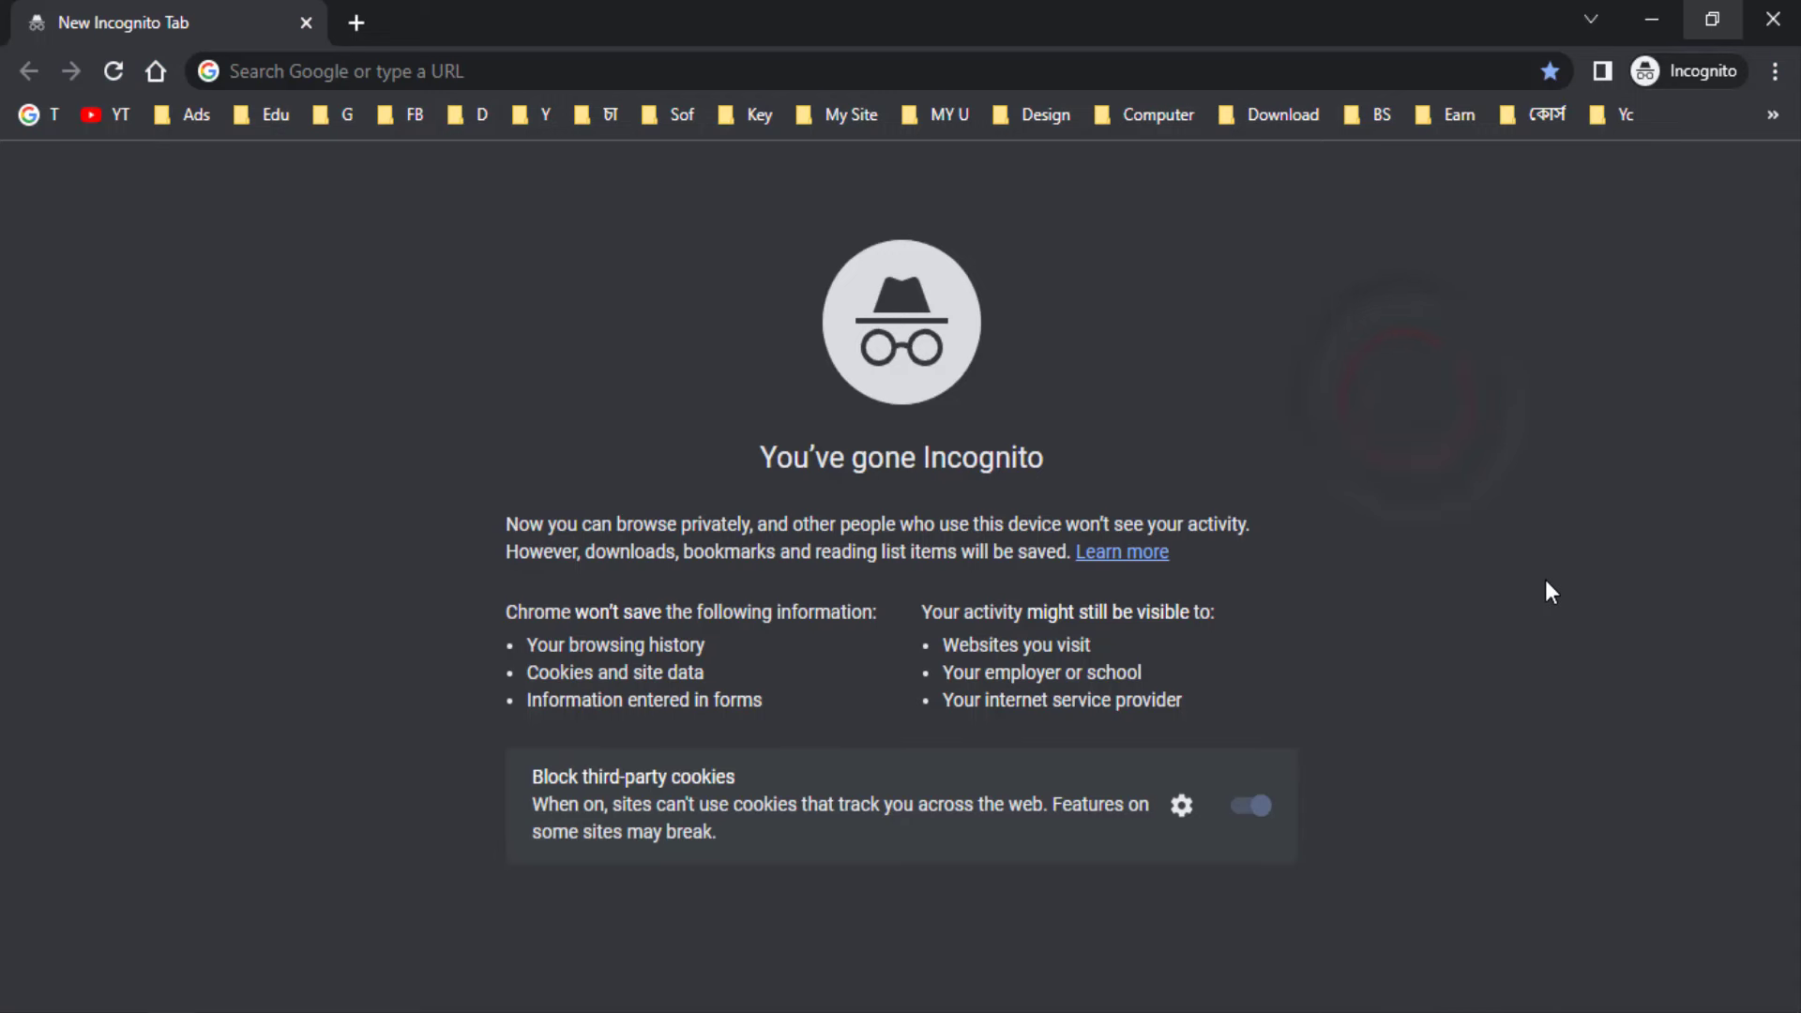
click(324, 75)
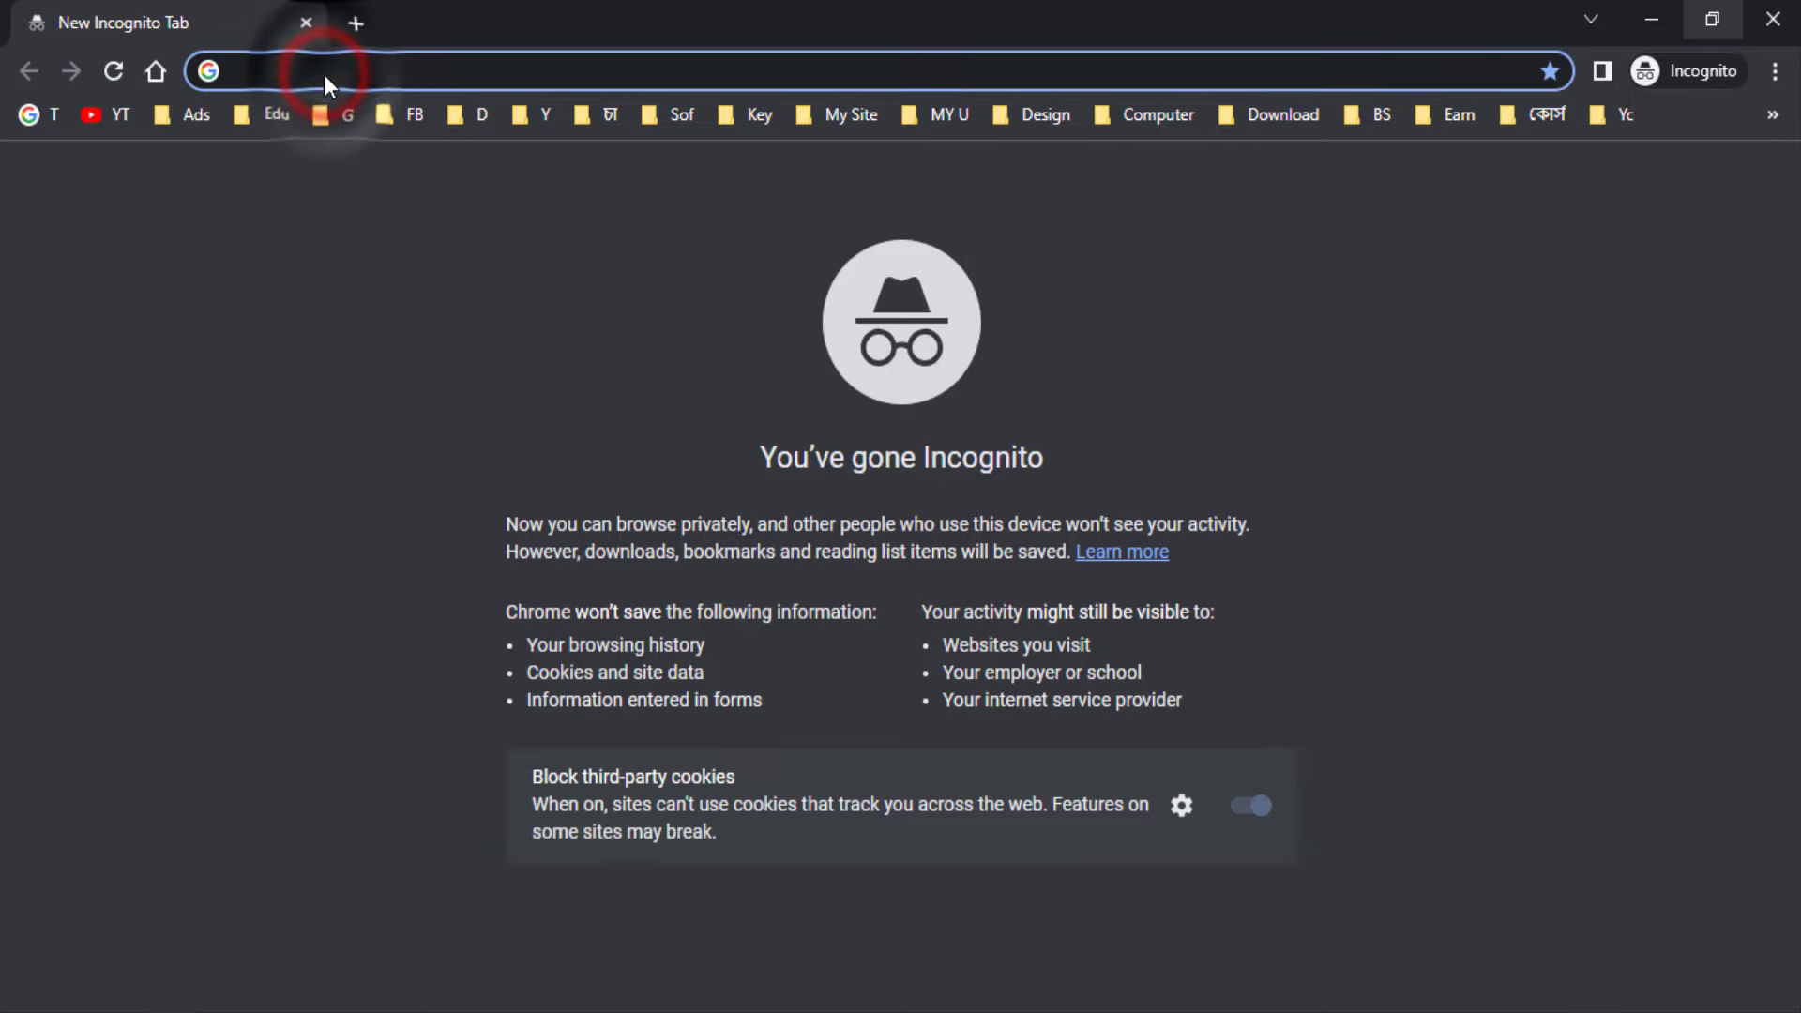
key(Return)
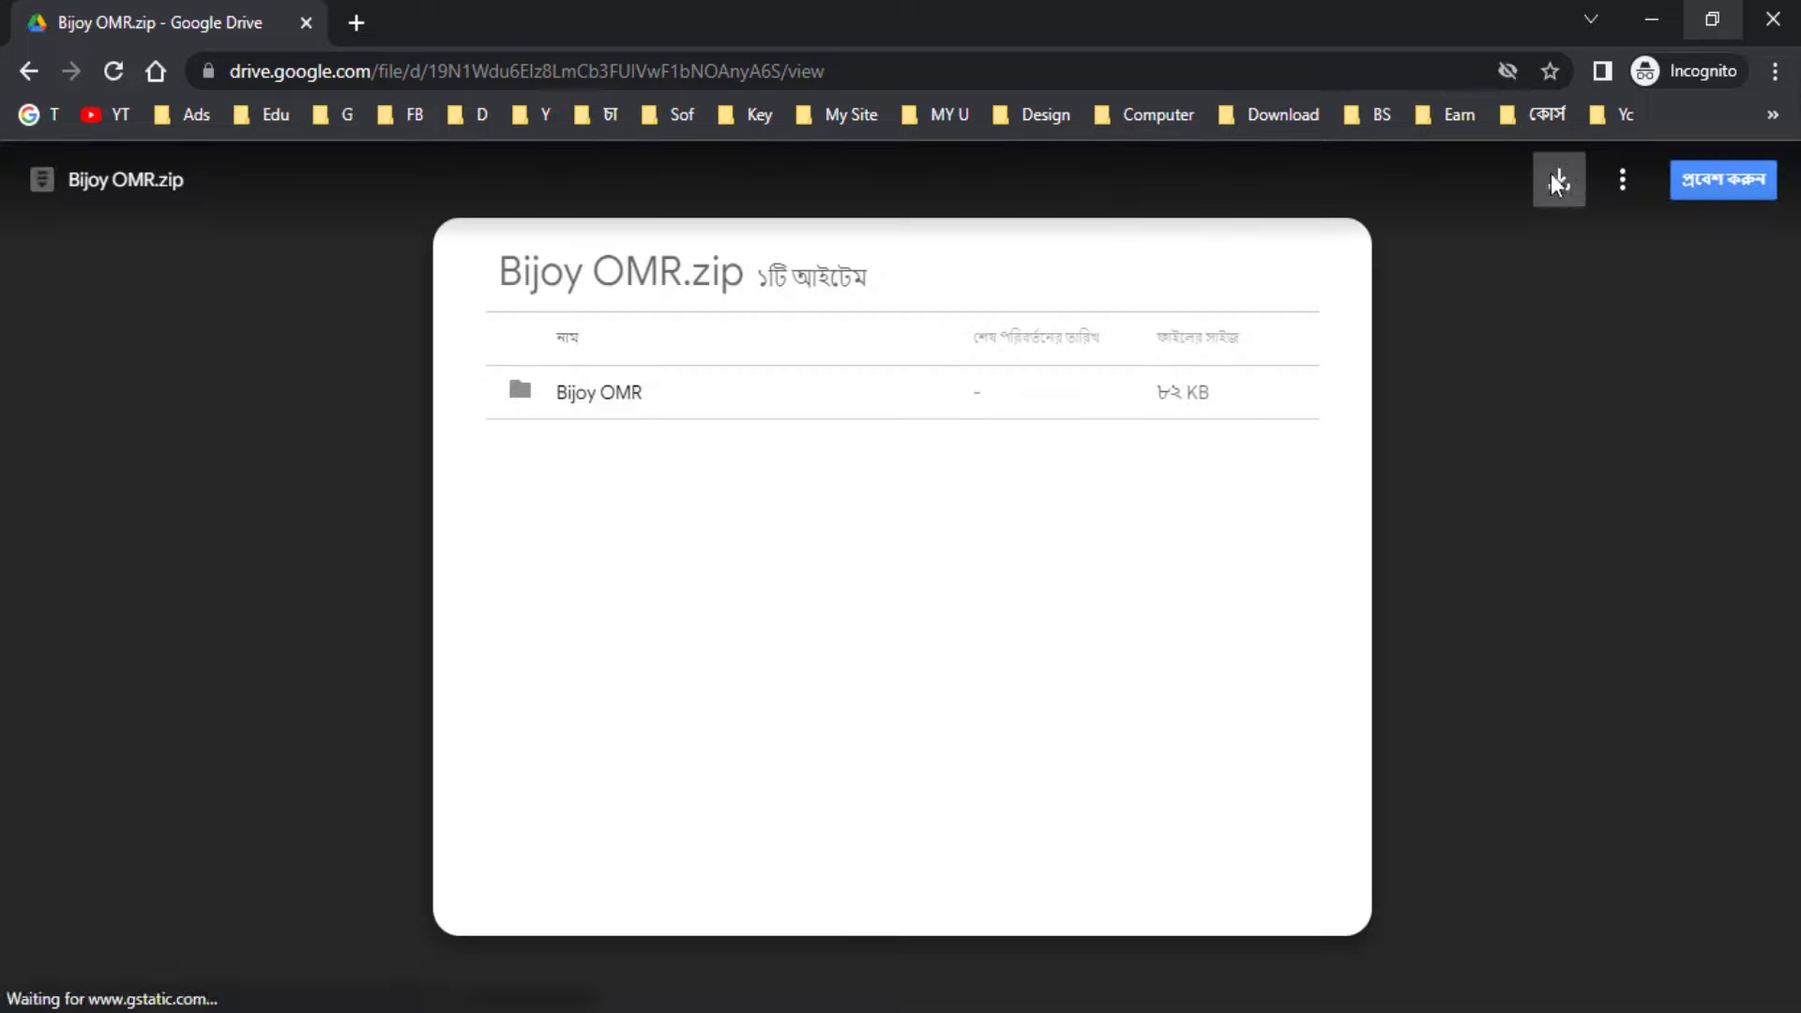
Save Bijoy OMR.zip to the Desktop, let the download finish, and close Chrome
click(1554, 176)
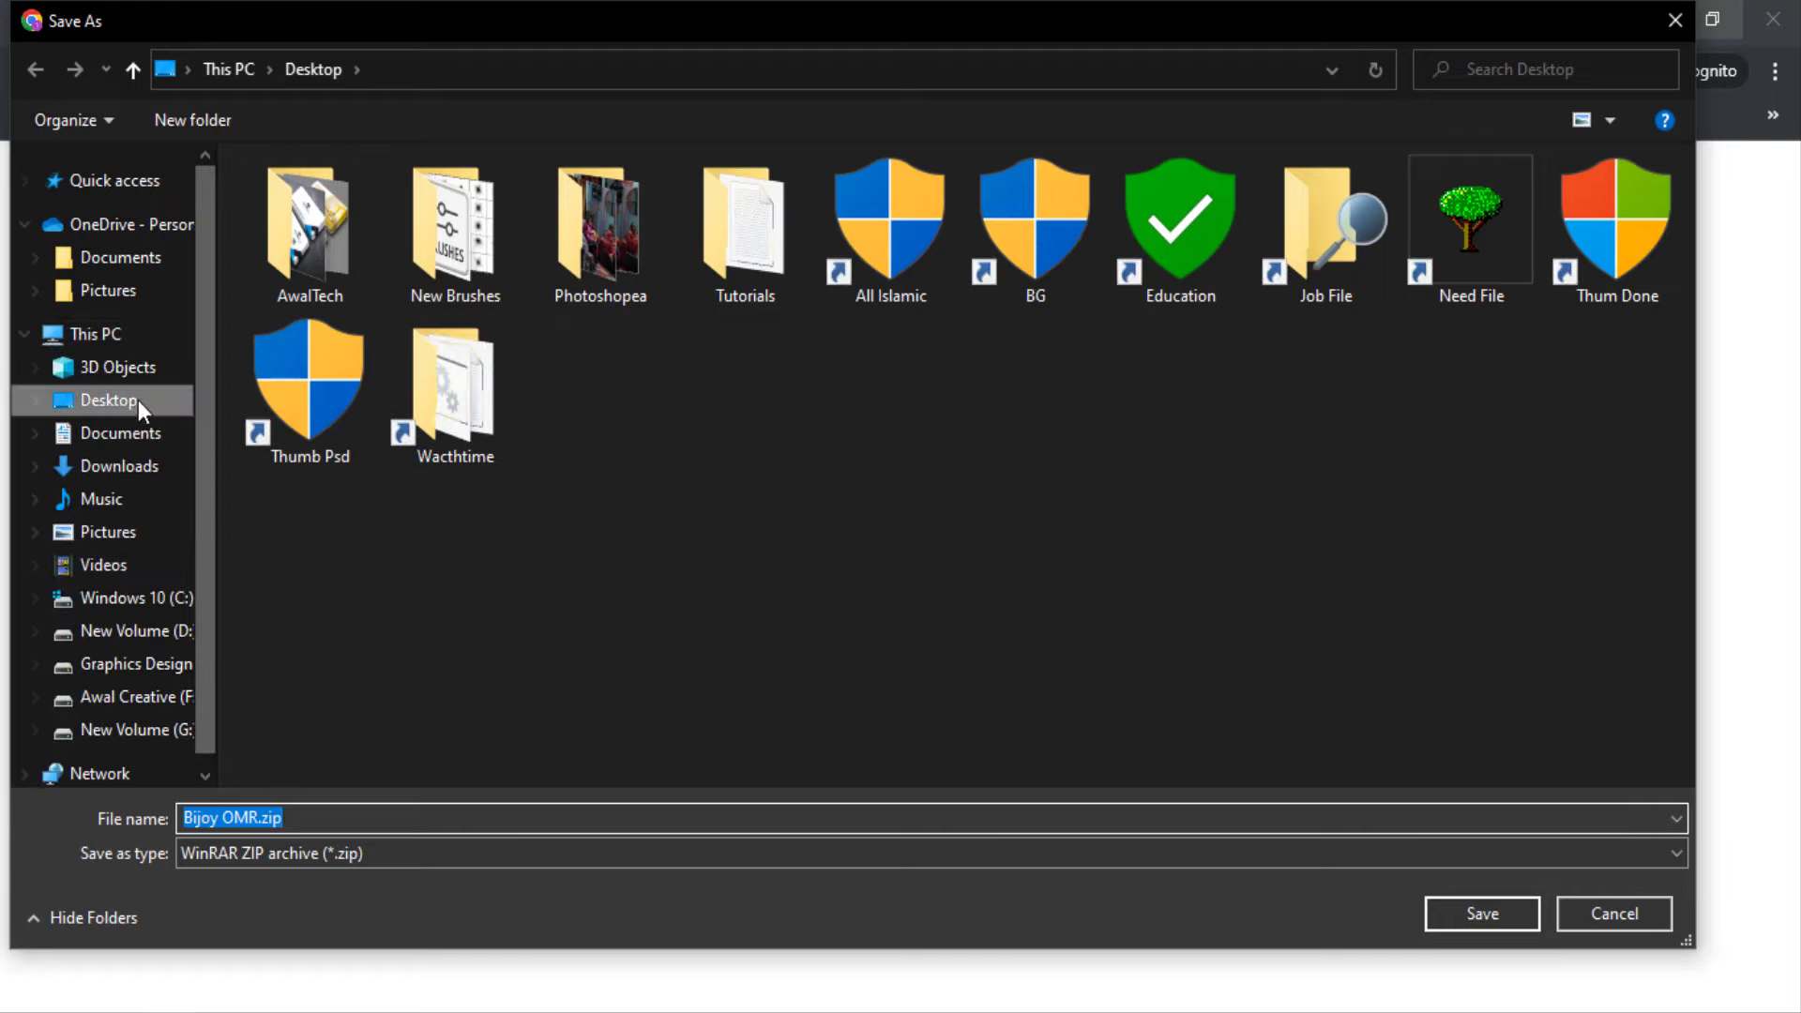
click(126, 397)
click(1467, 914)
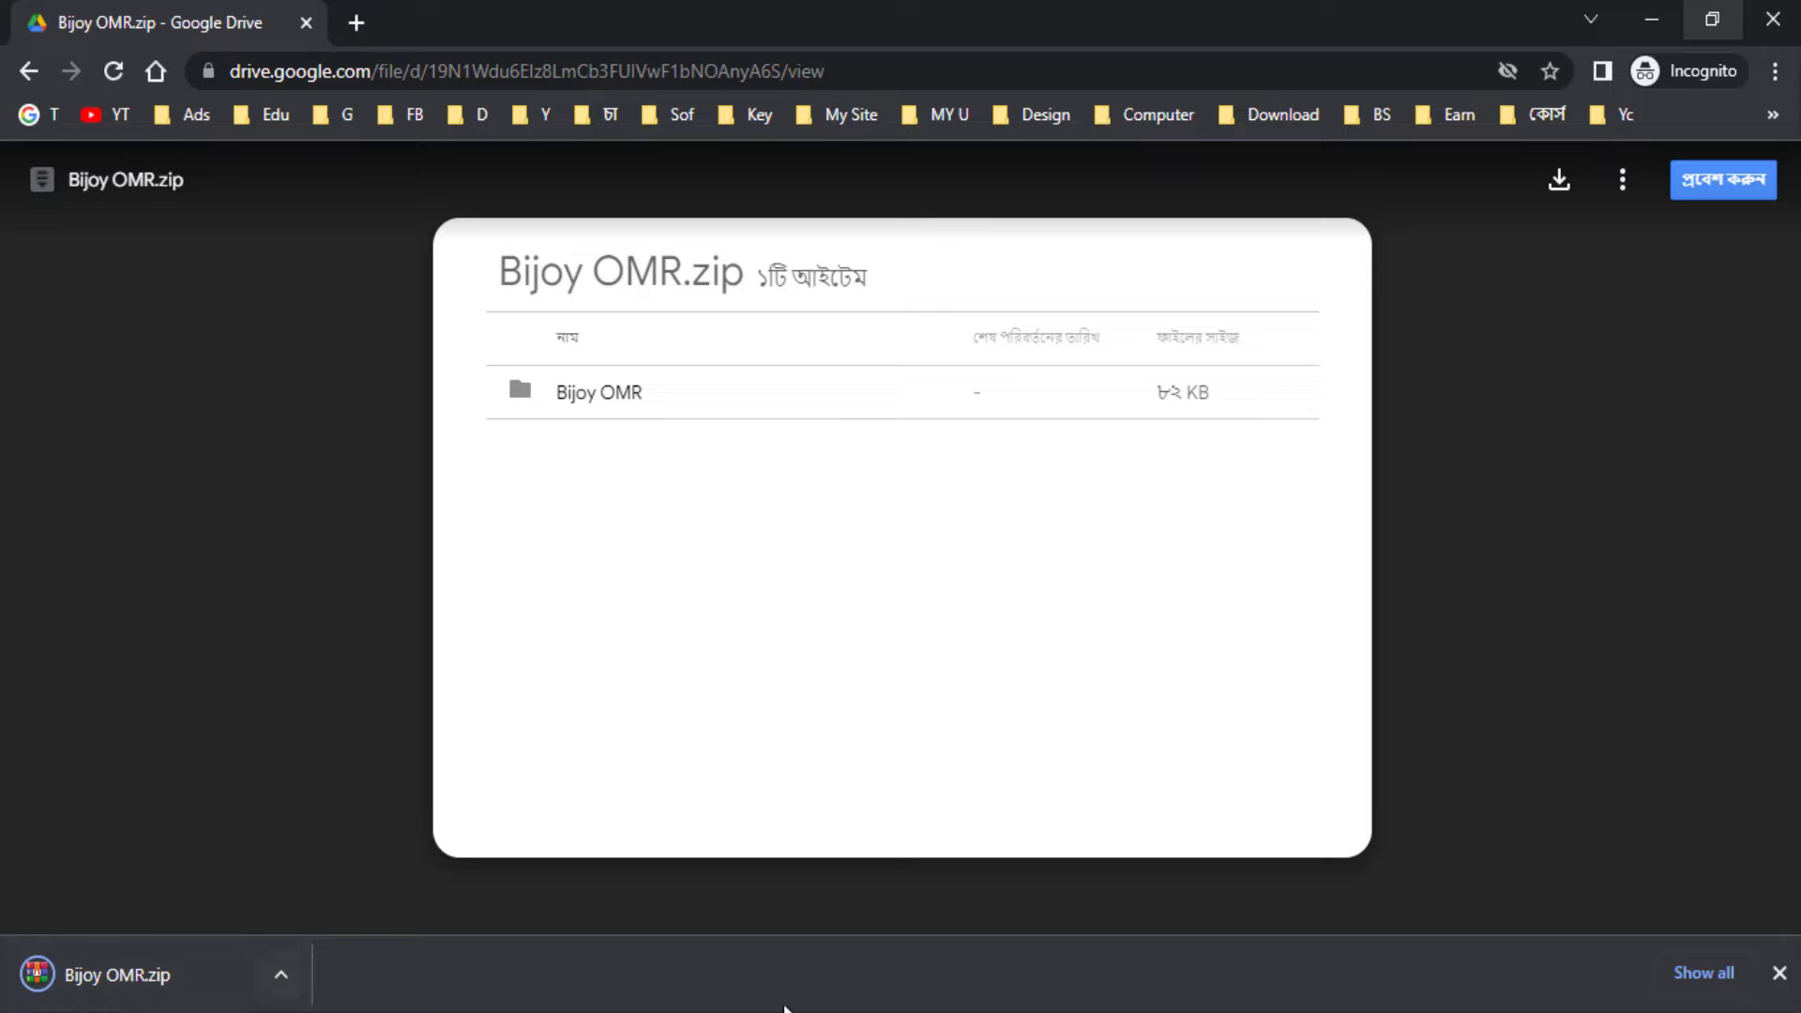
click(1778, 972)
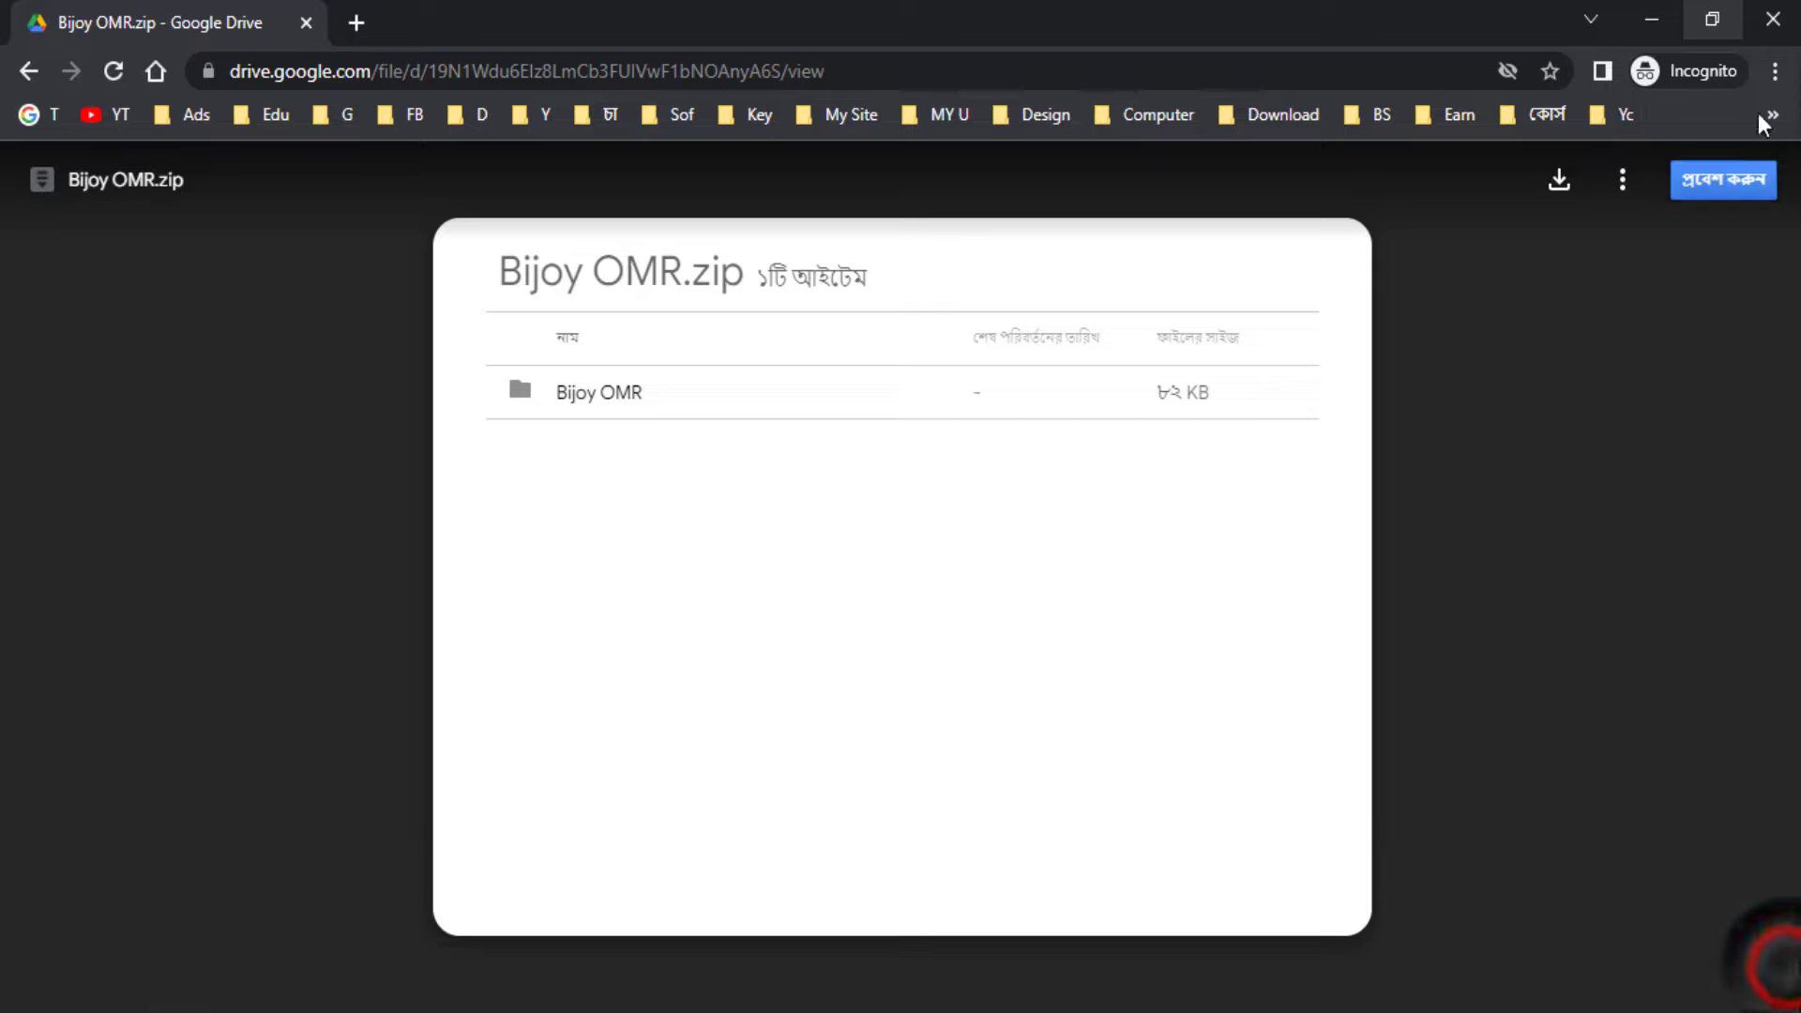
click(1773, 18)
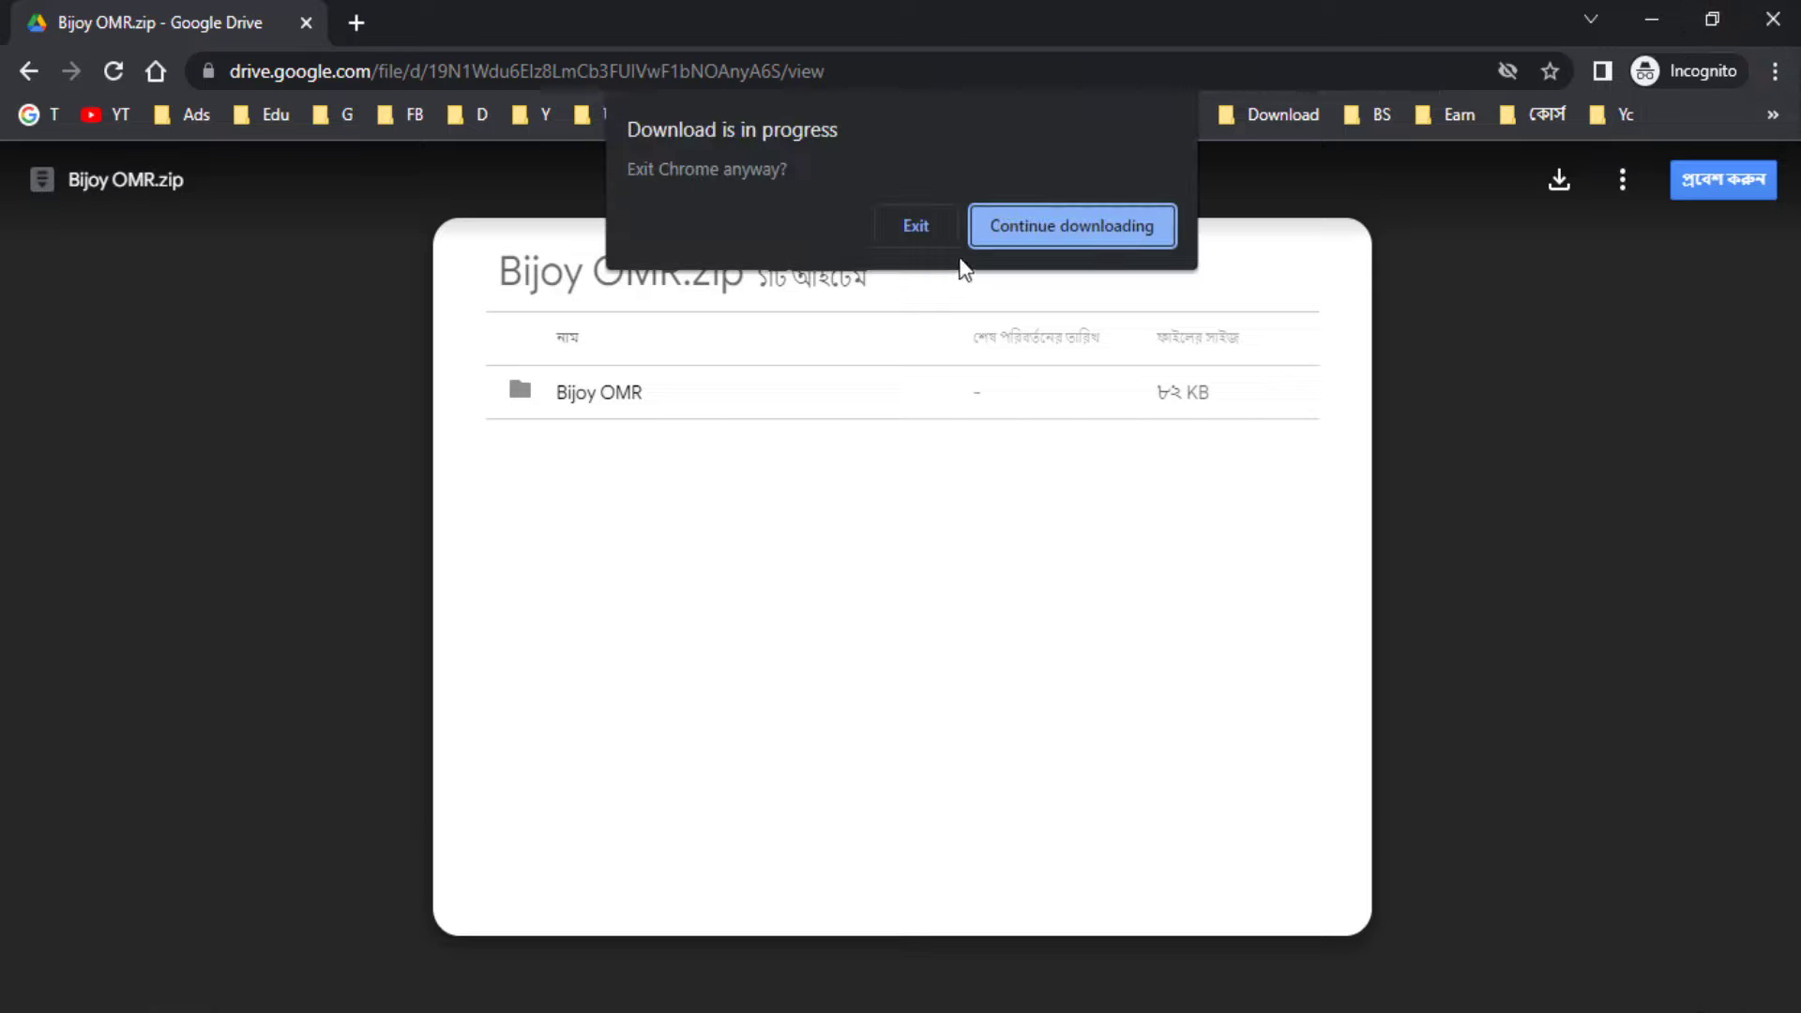
click(1097, 225)
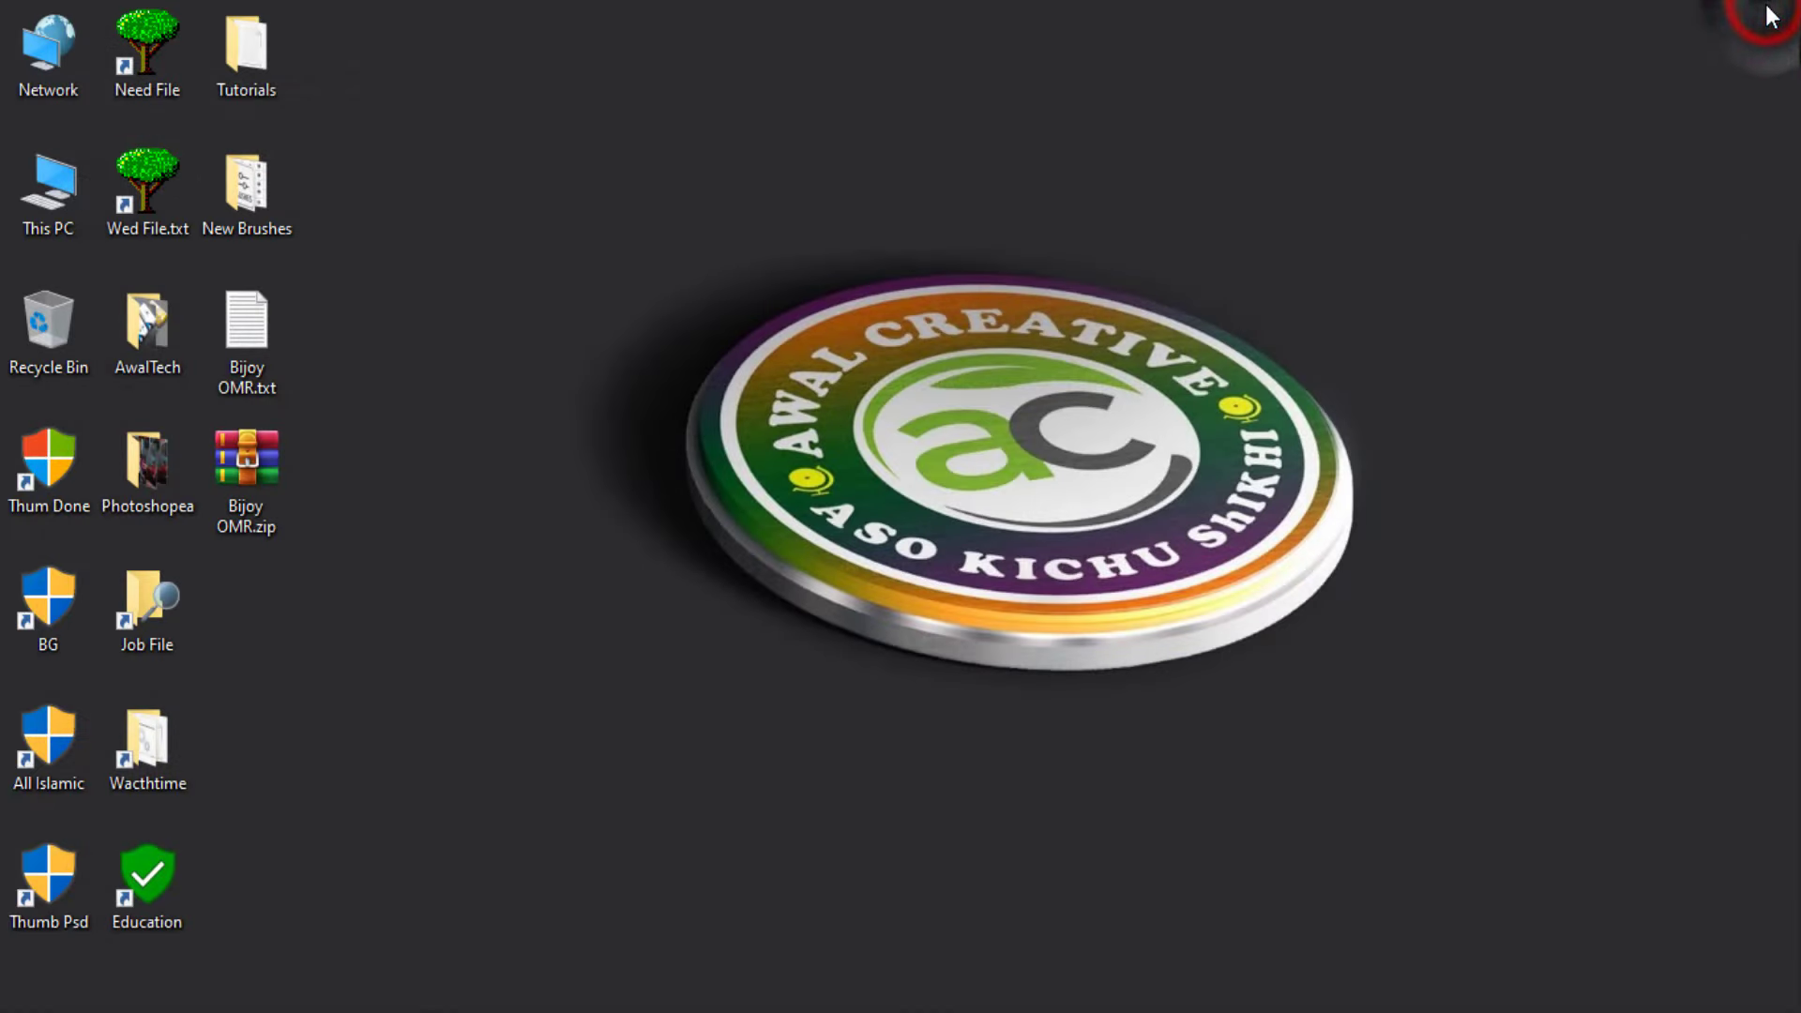
click(1773, 19)
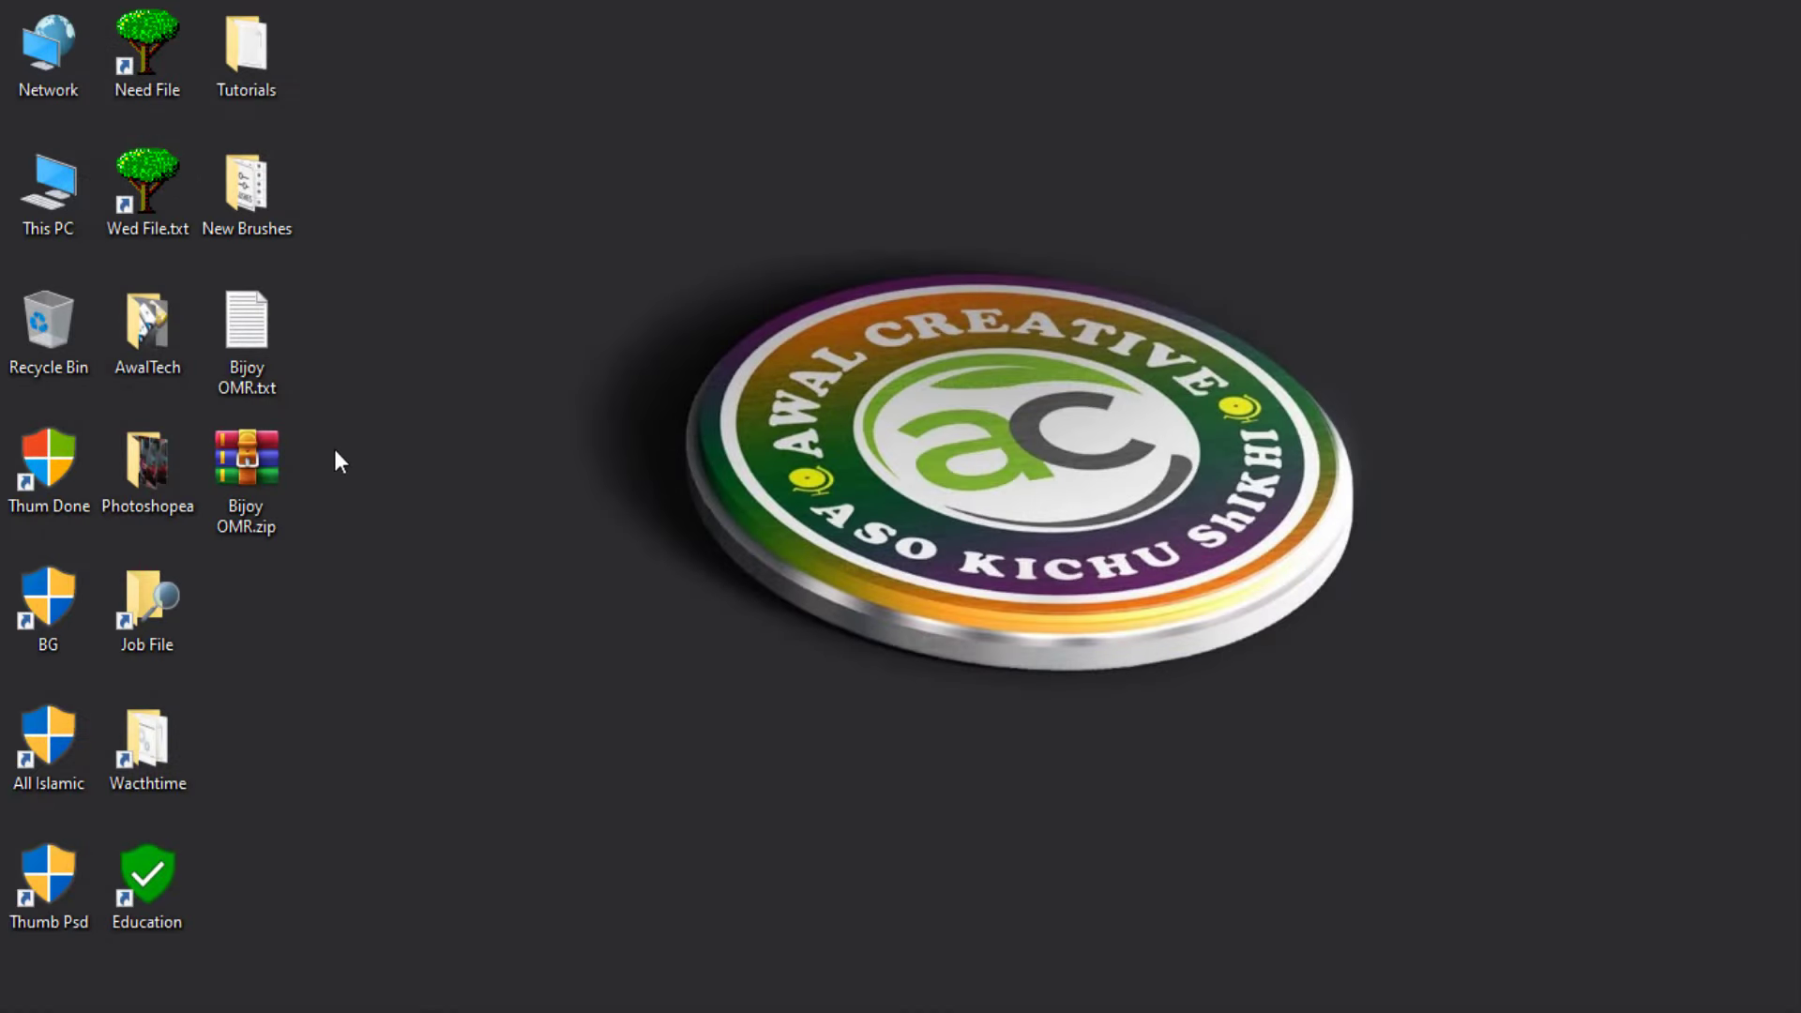
Extract Bijoy OMR.zip here with its password and open the new Bijoy OMR folder
mouse_move(214, 462)
mouse_down()
mouse_move(236, 502)
mouse_move(213, 458)
mouse_move(225, 469)
mouse_up()
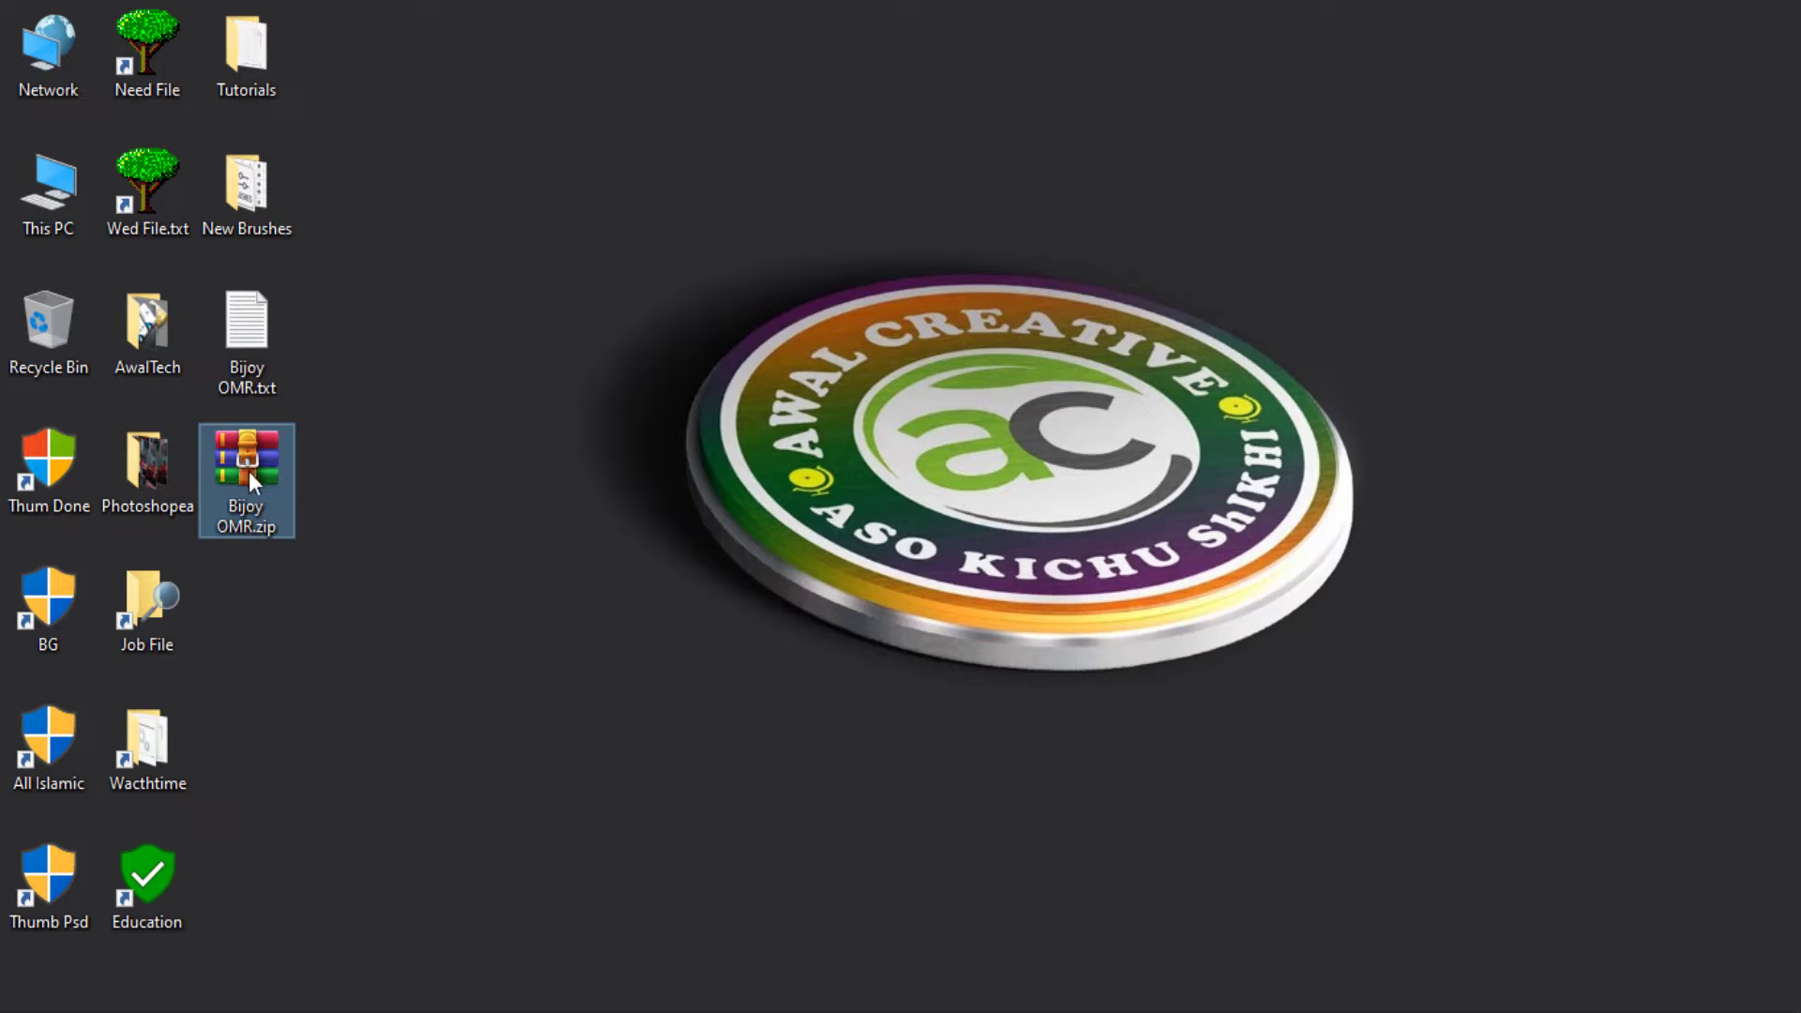
right_click(250, 471)
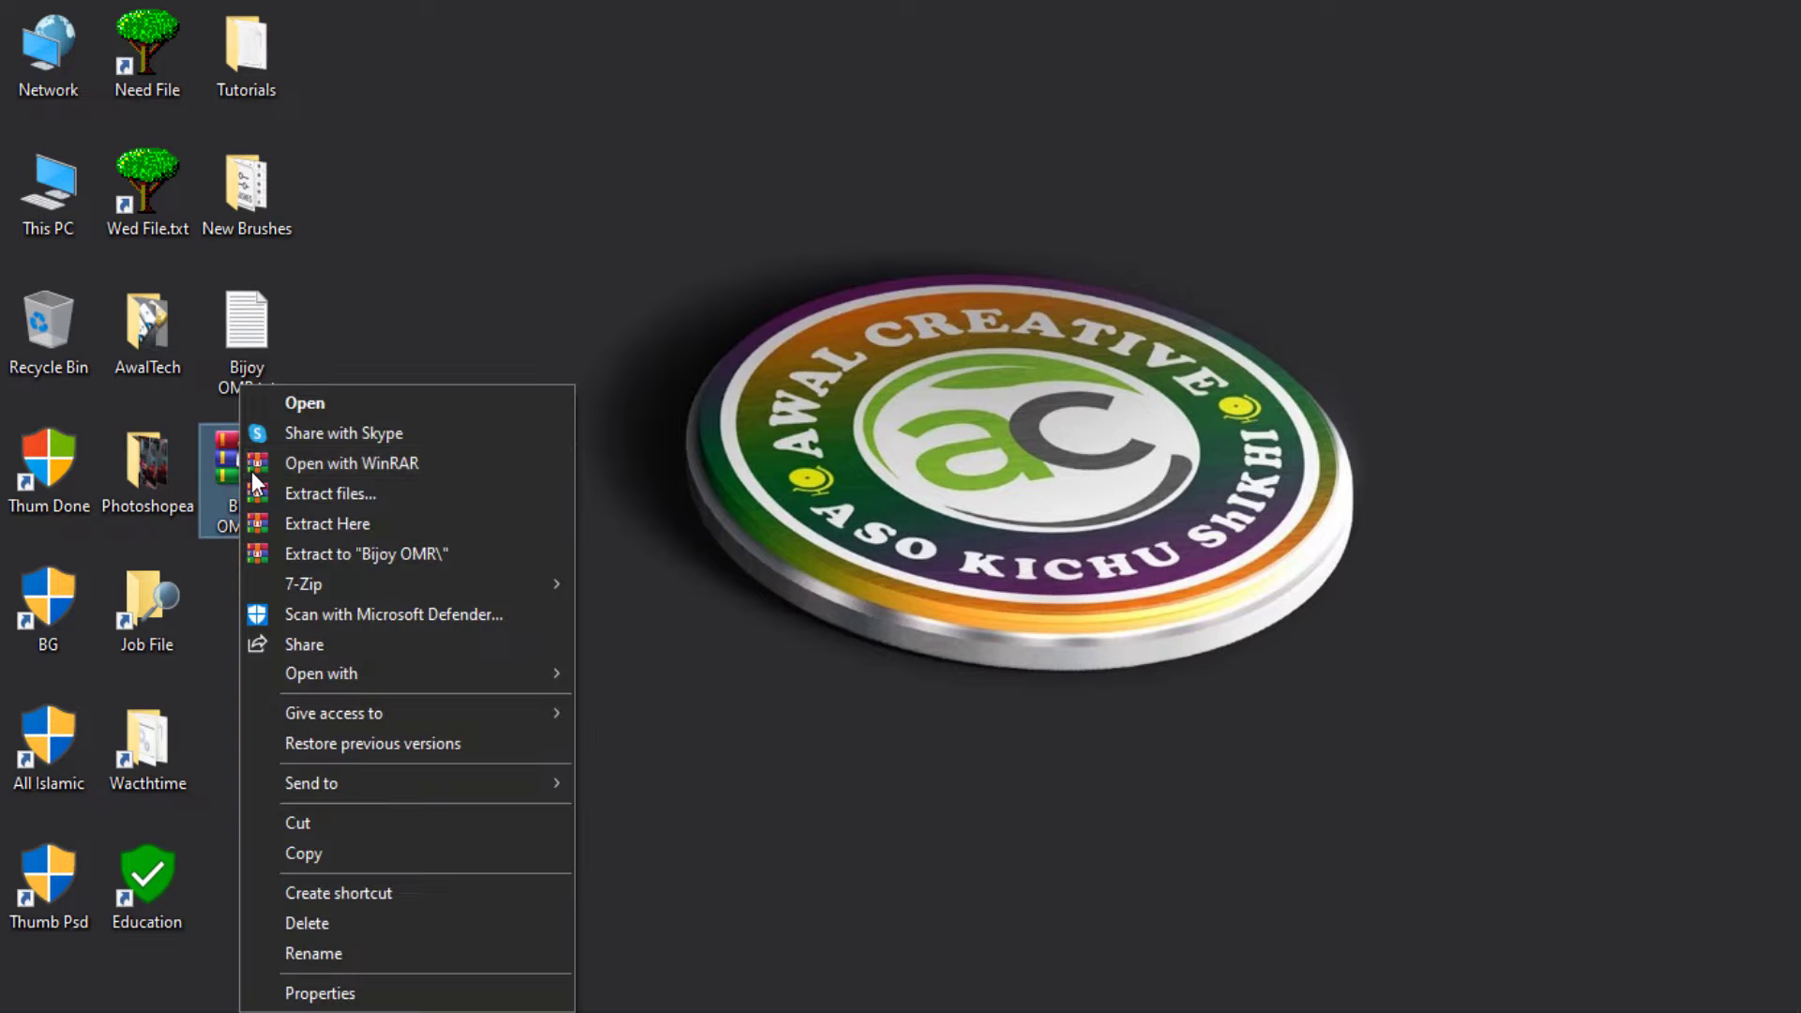
click(343, 525)
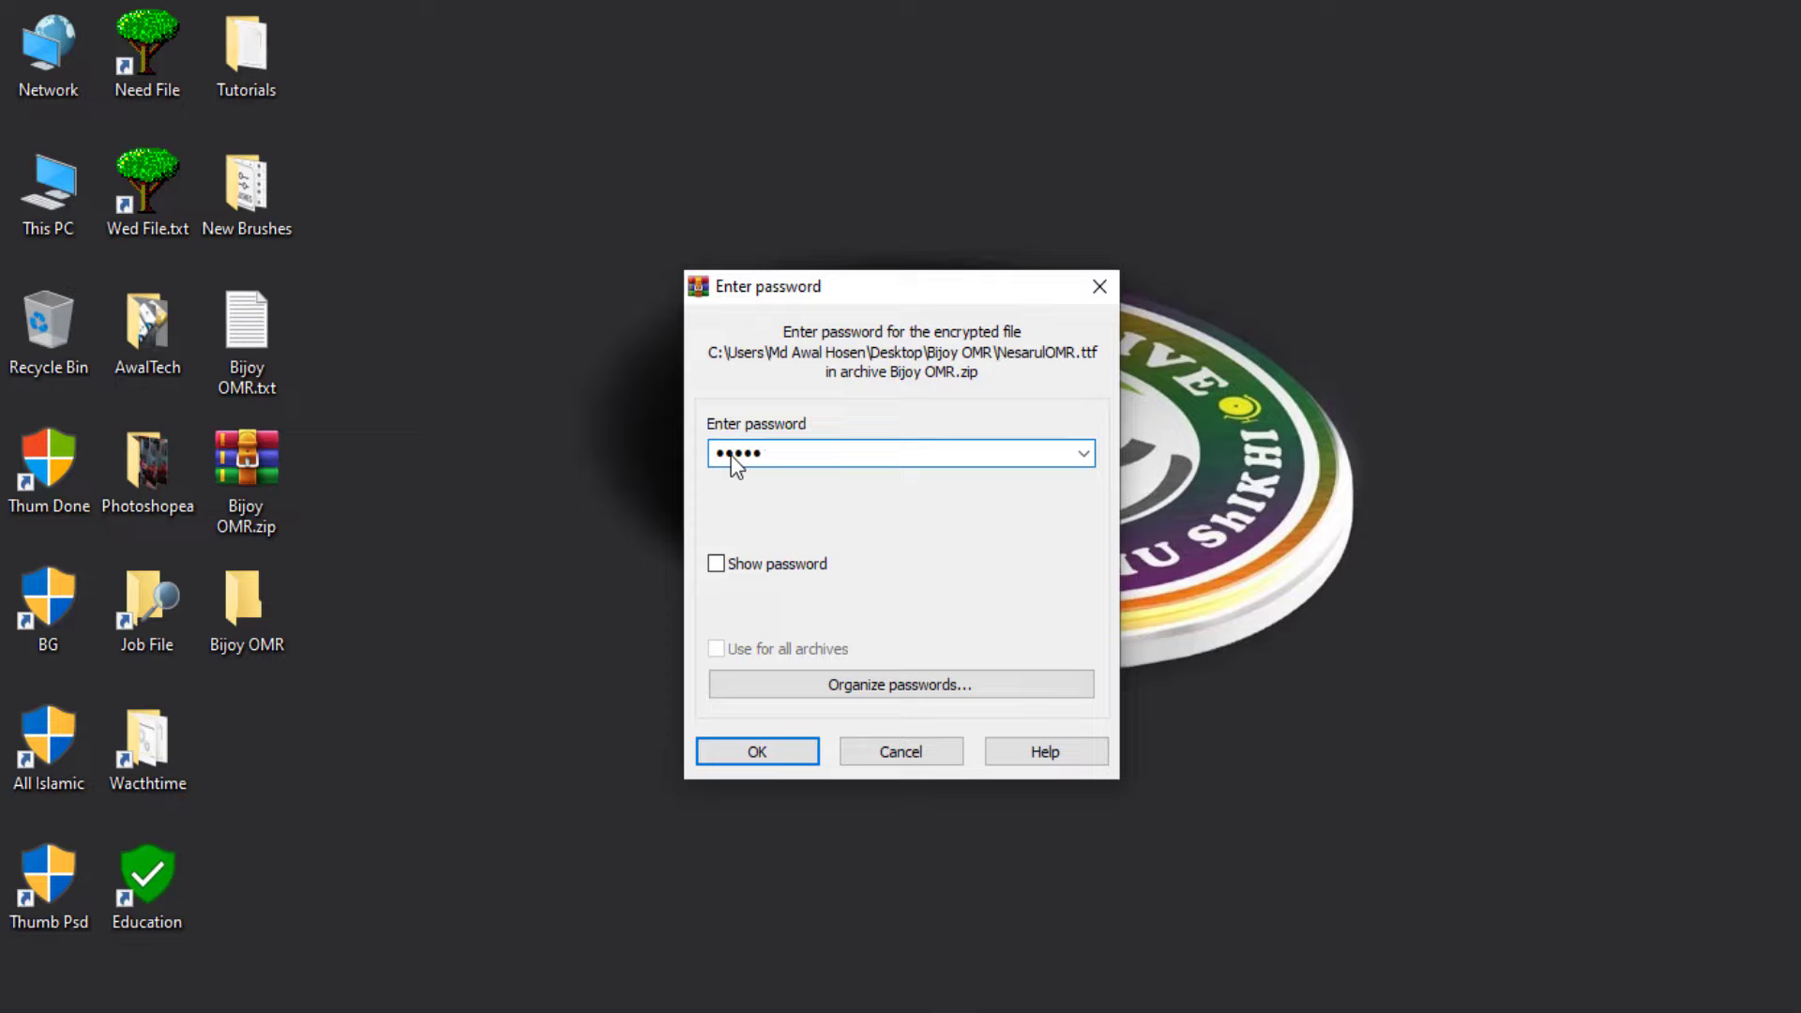
click(716, 564)
click(781, 752)
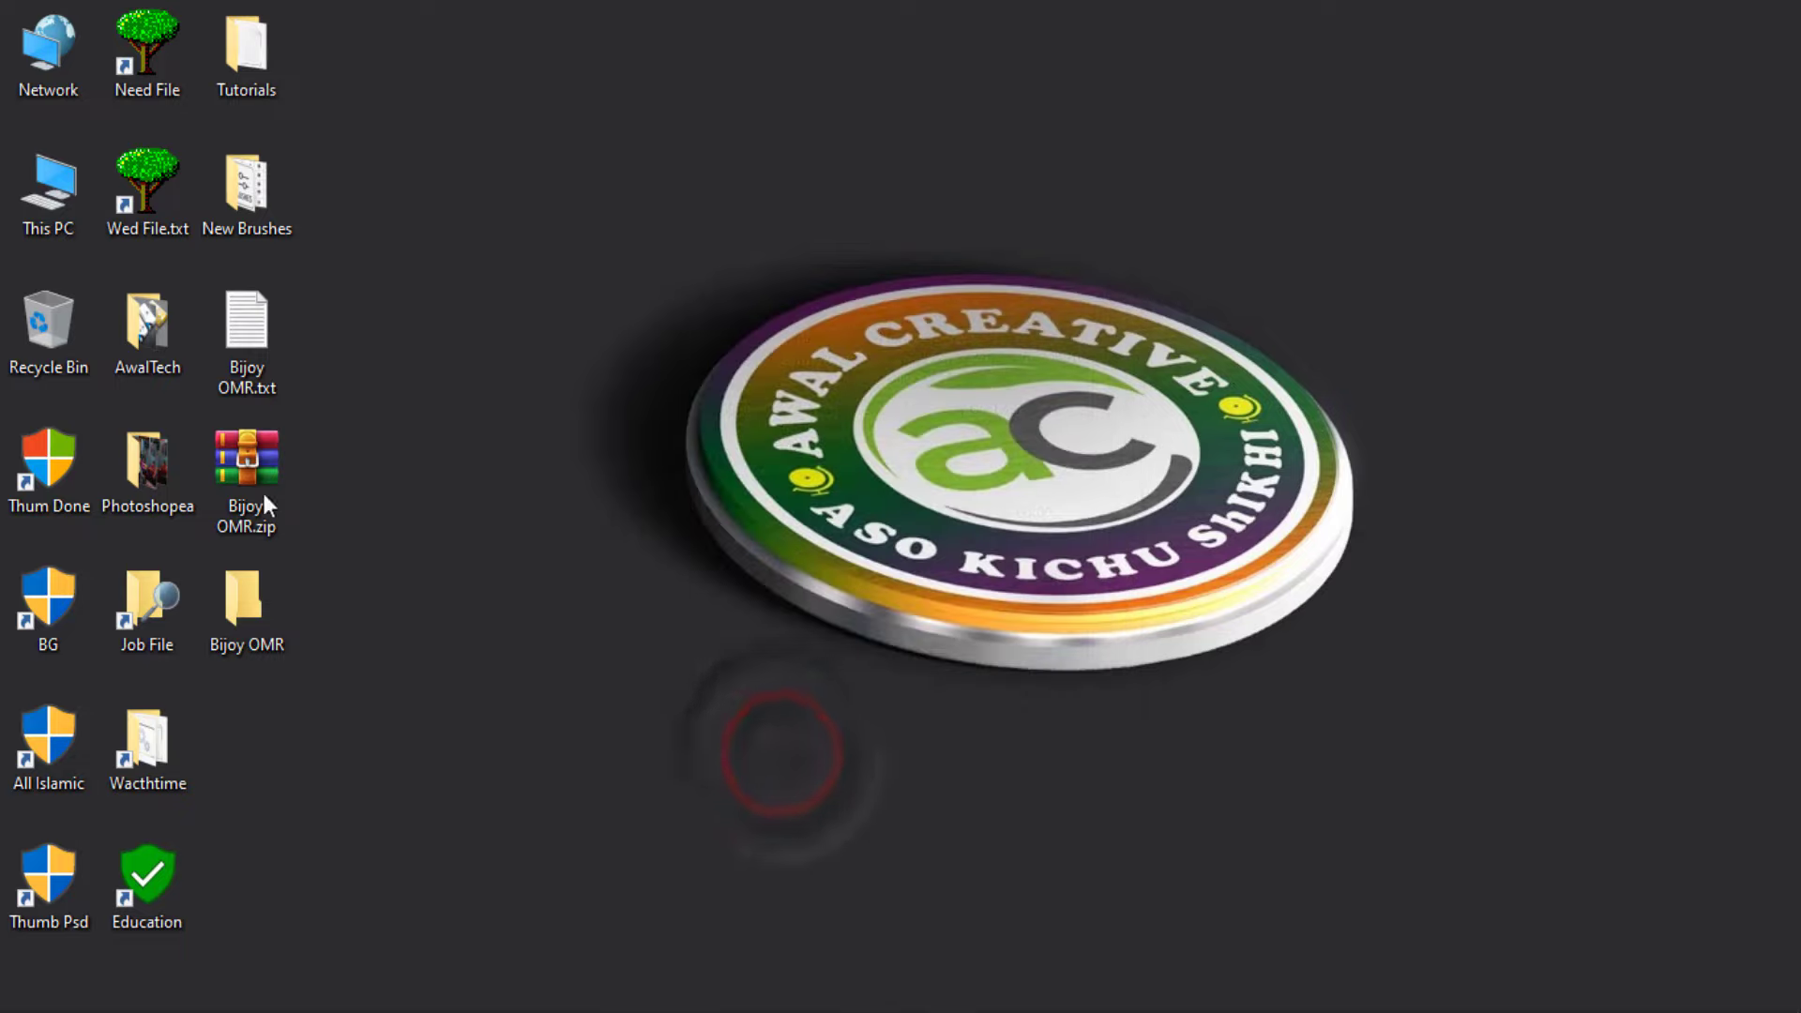
click(242, 608)
click(255, 595)
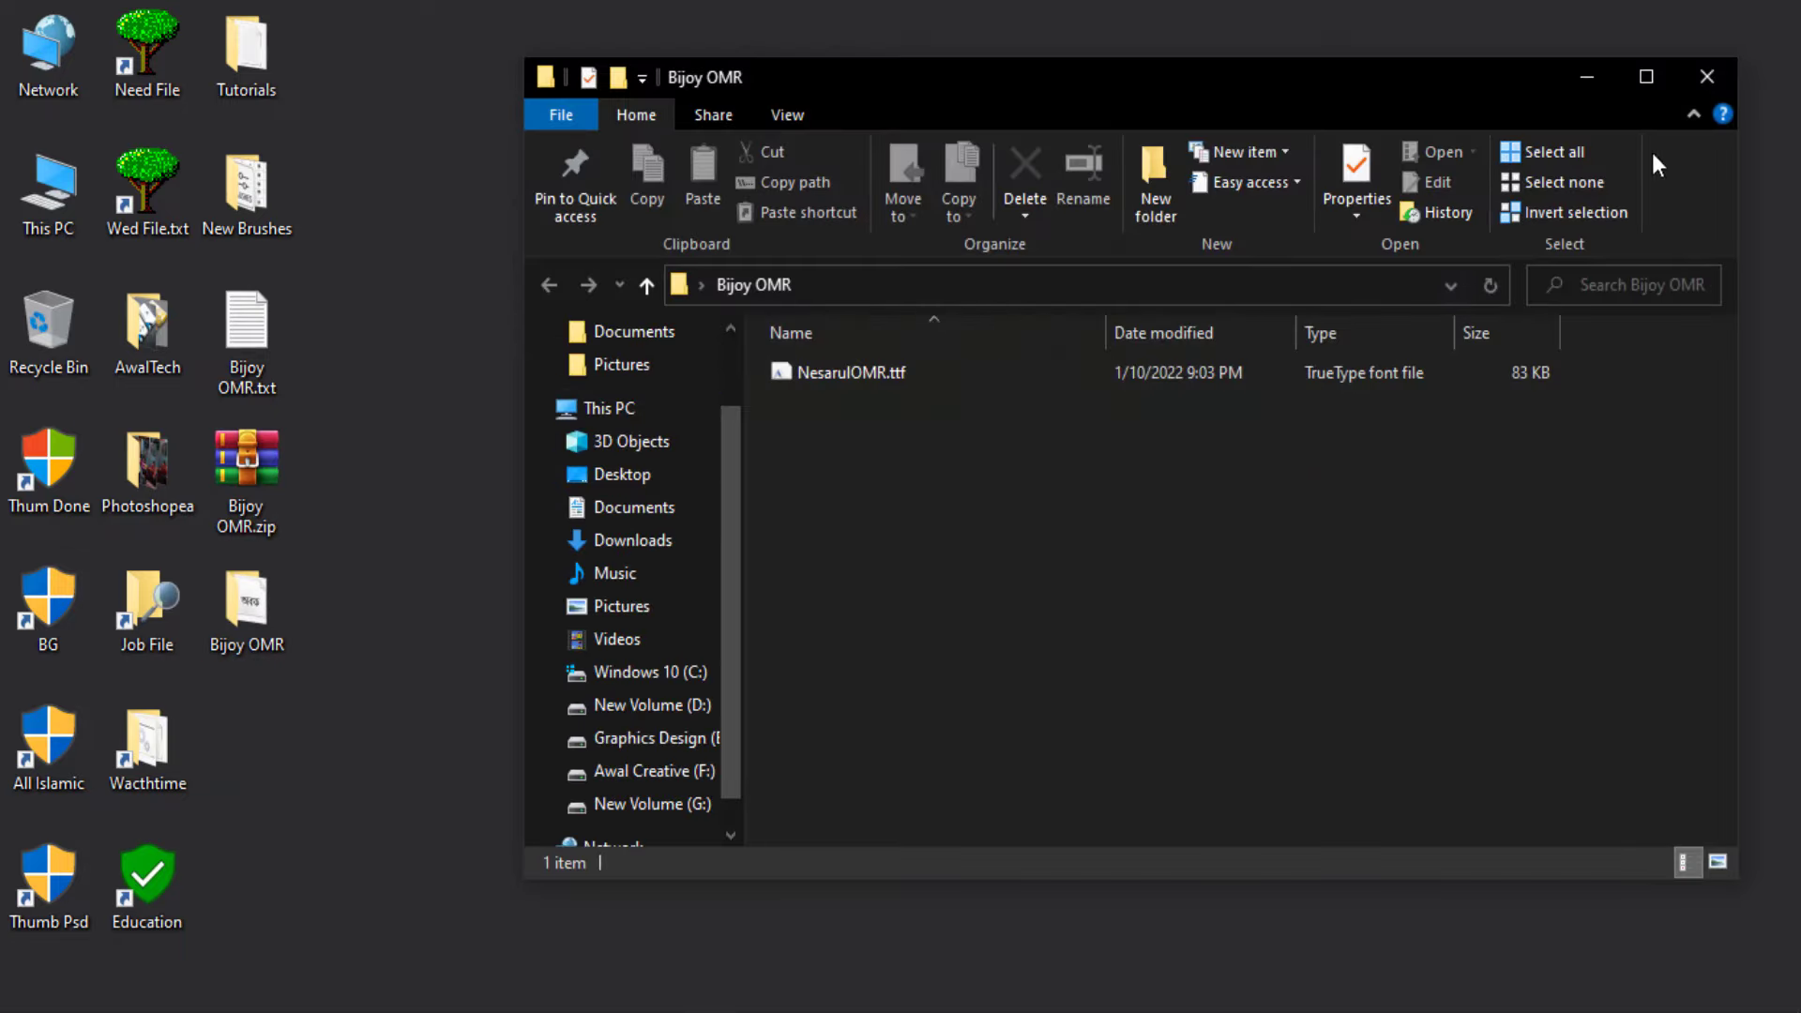
Install the NesarulOMR.ttf font, replacing the copy that is already installed
click(1643, 81)
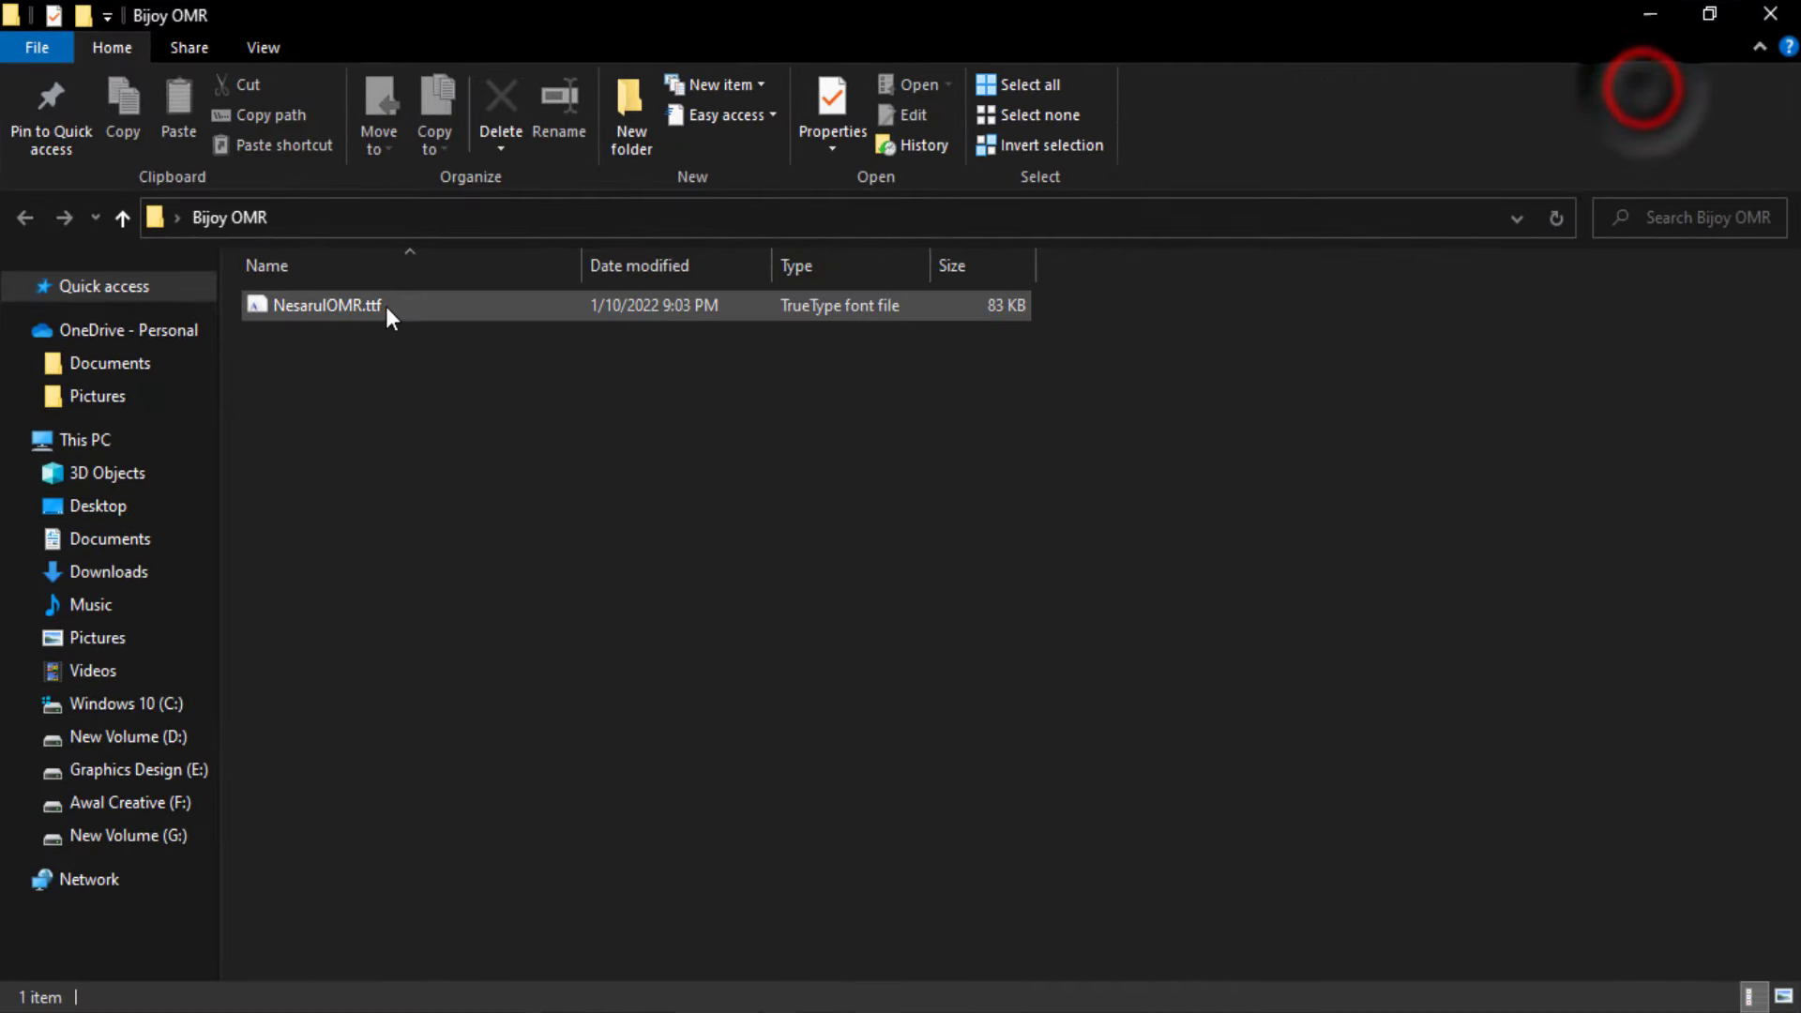
drag(385, 305, 456, 326)
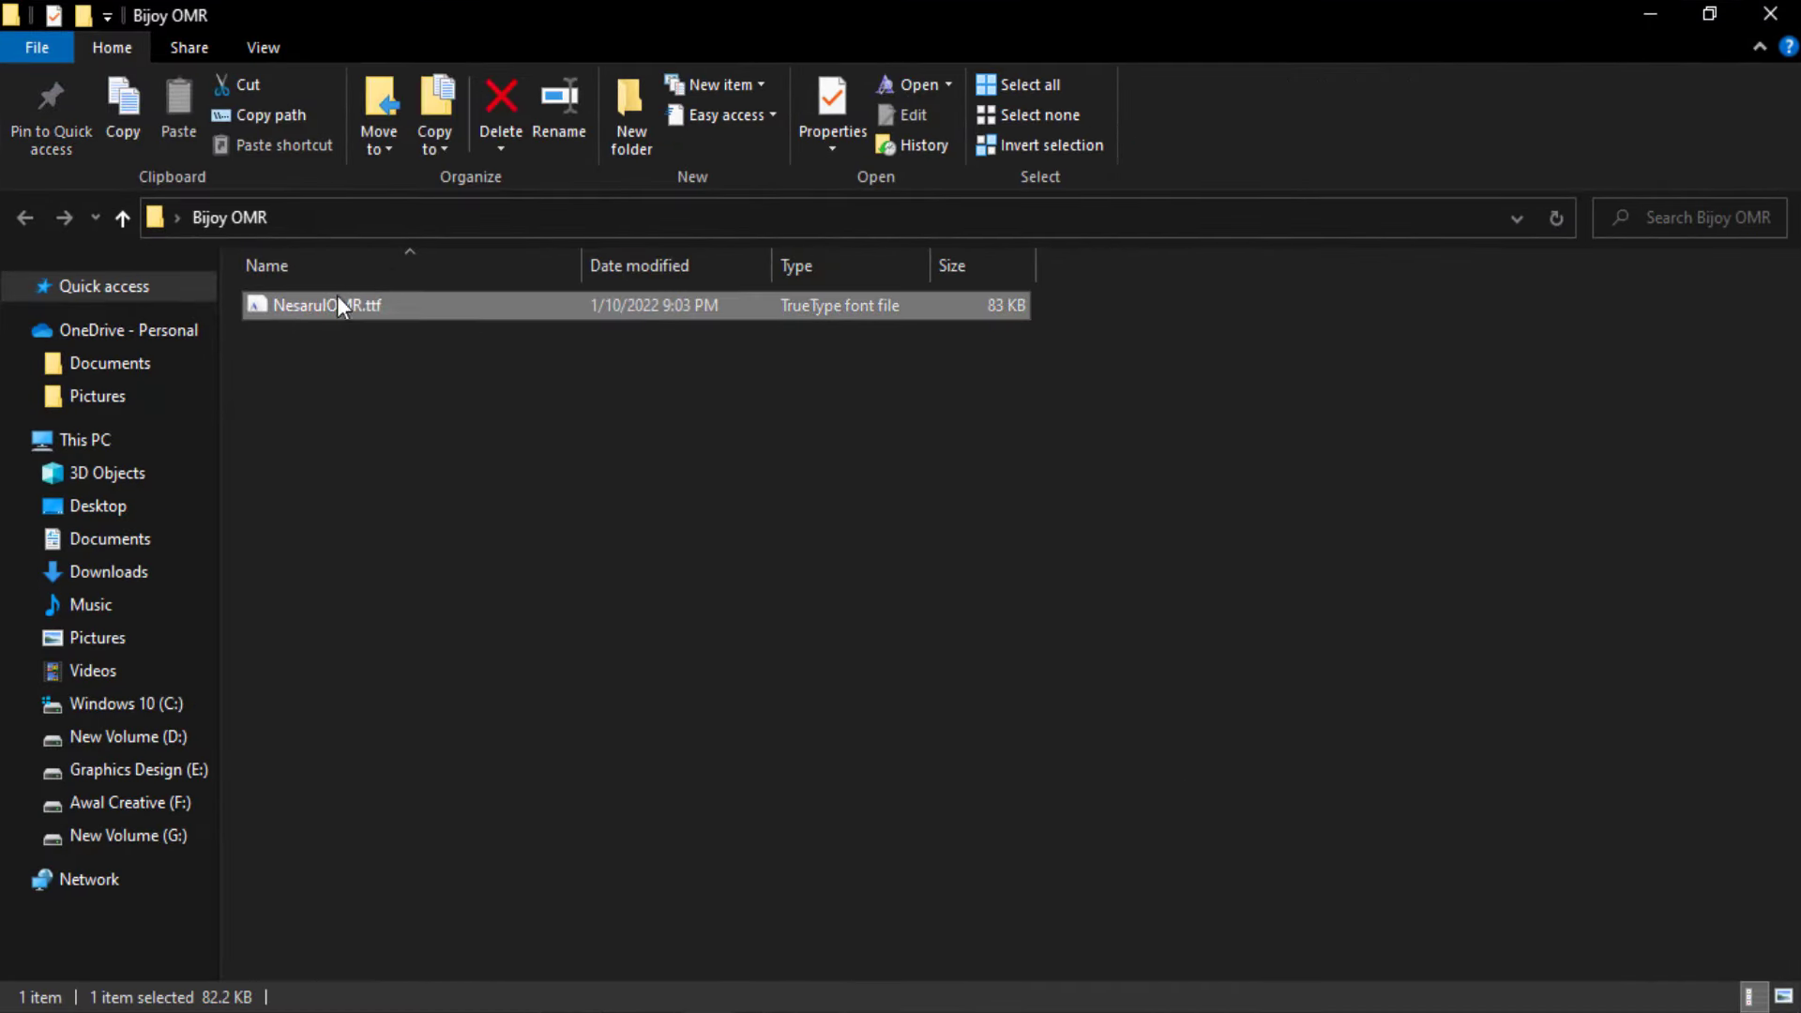
double_click(384, 306)
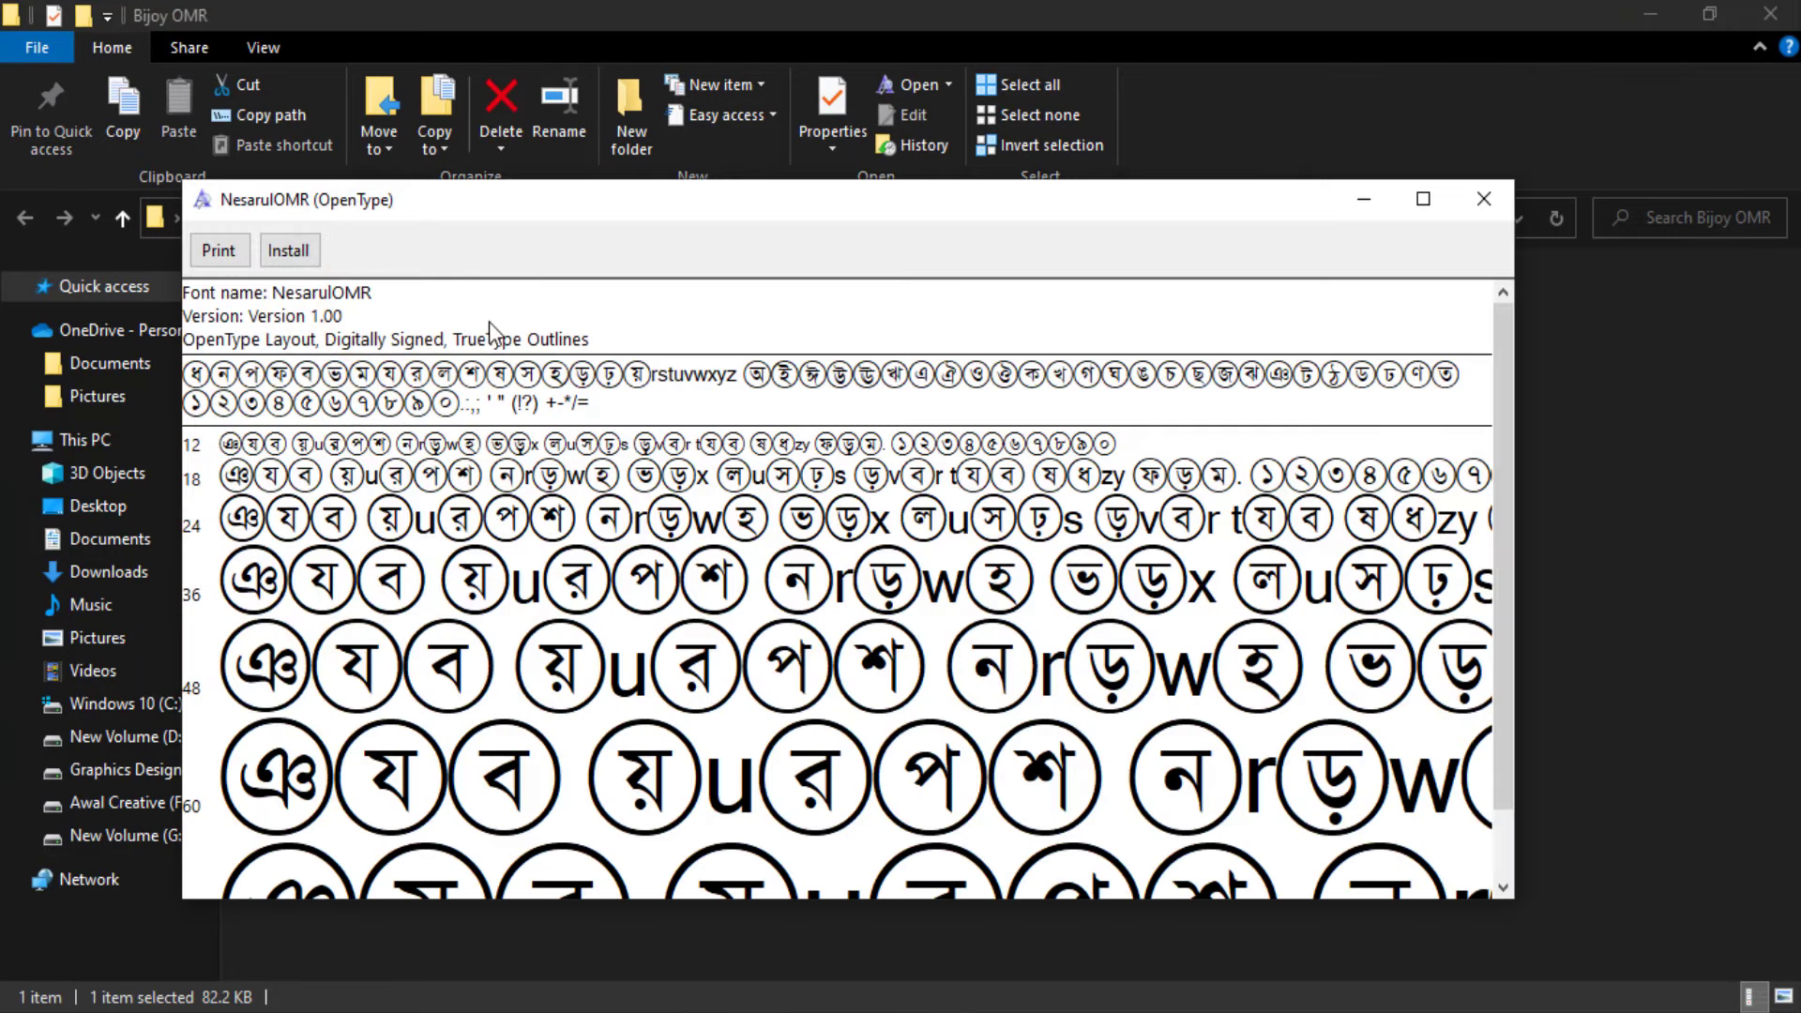
click(292, 250)
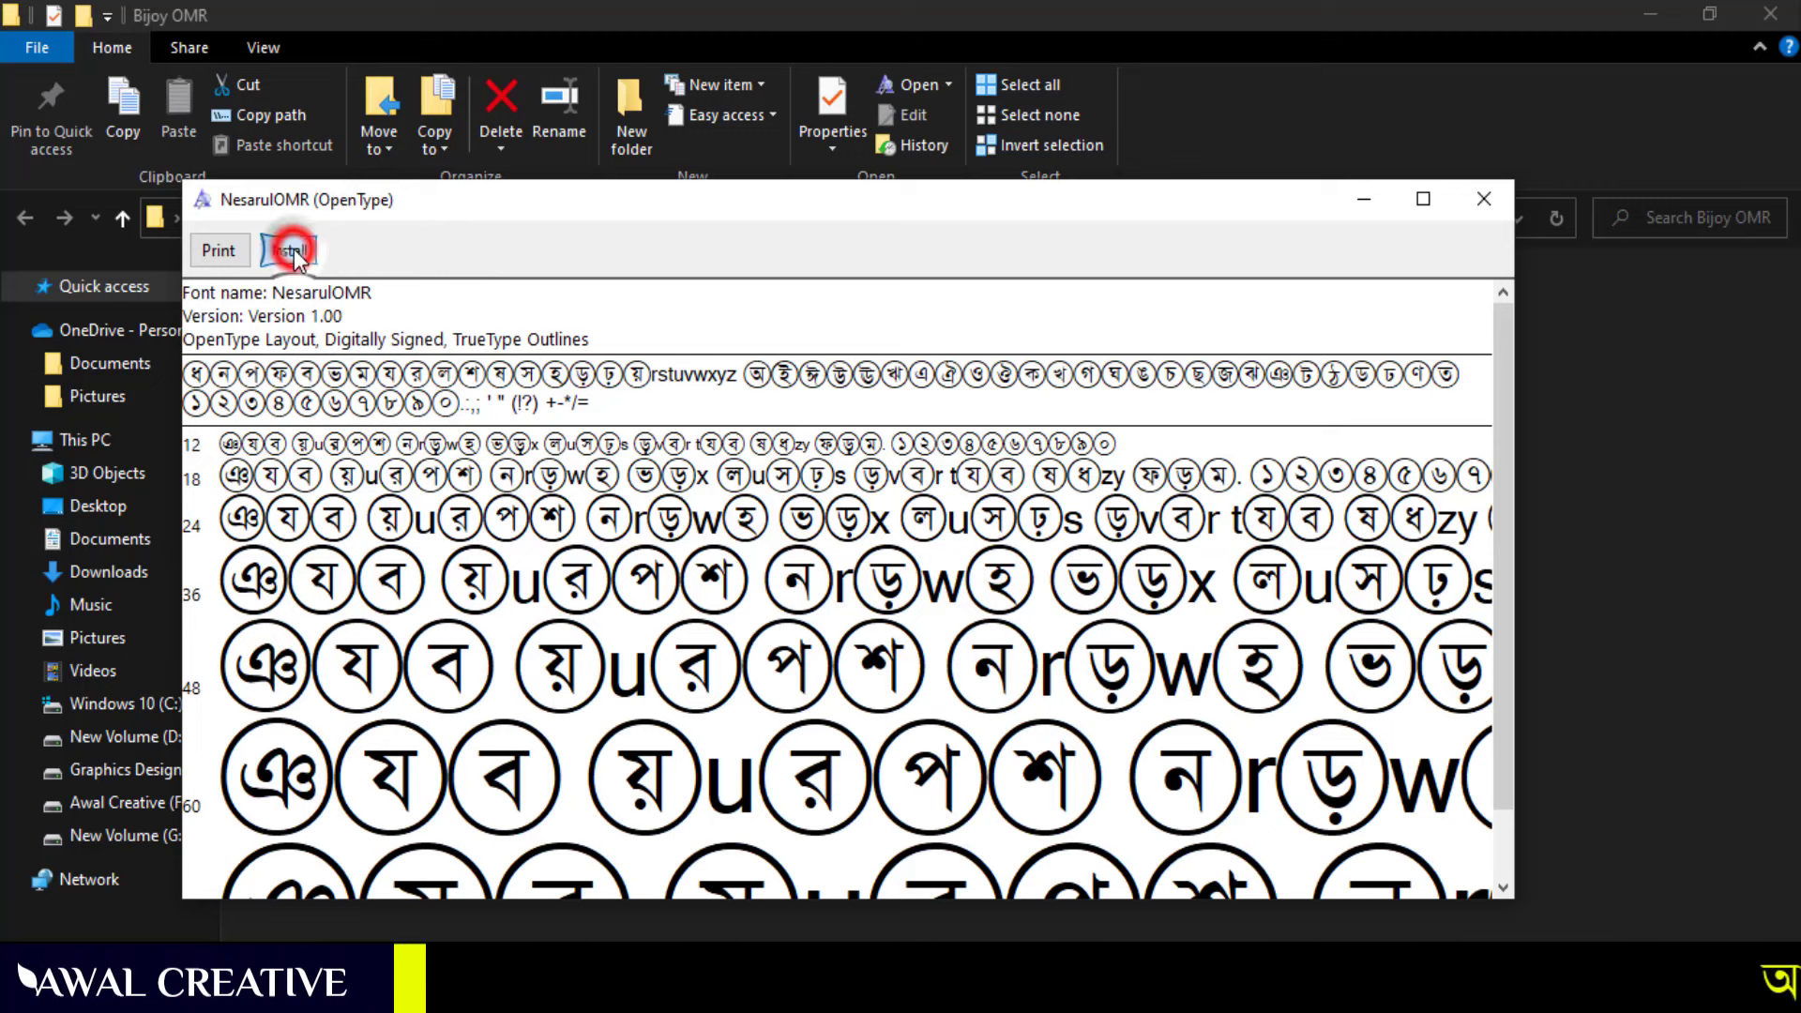
drag(828, 376, 826, 330)
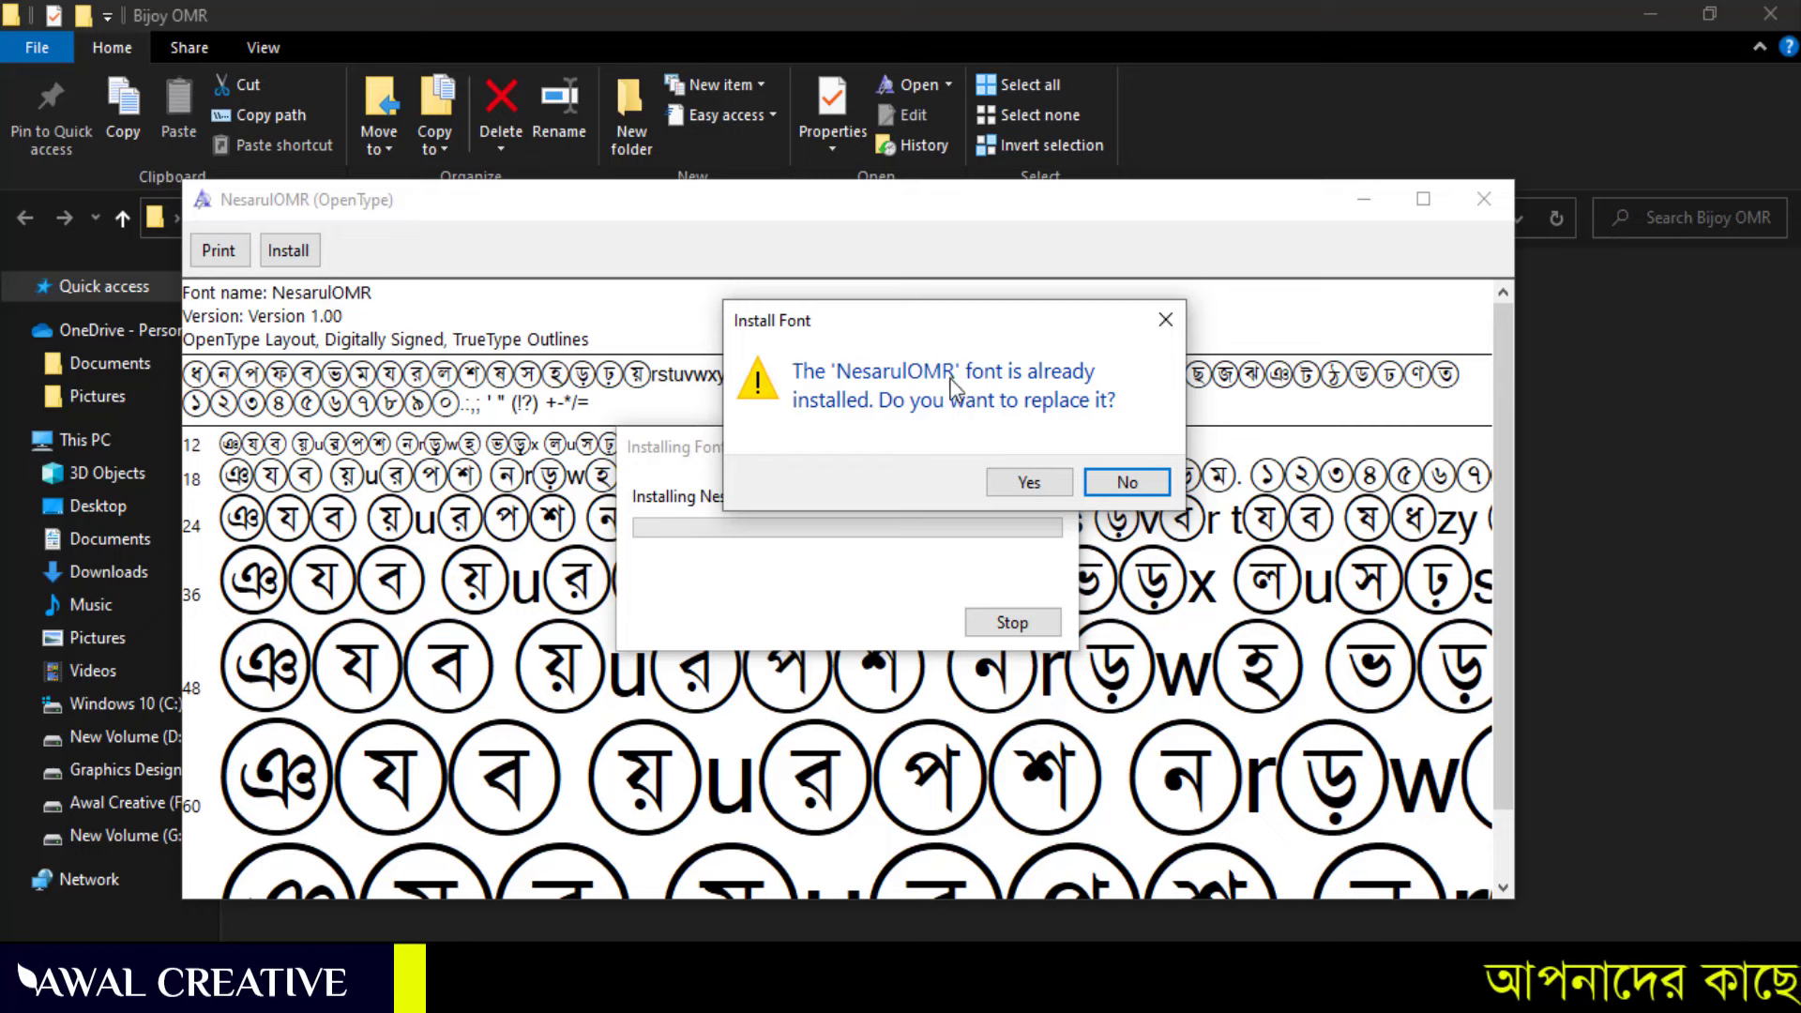
click(1025, 482)
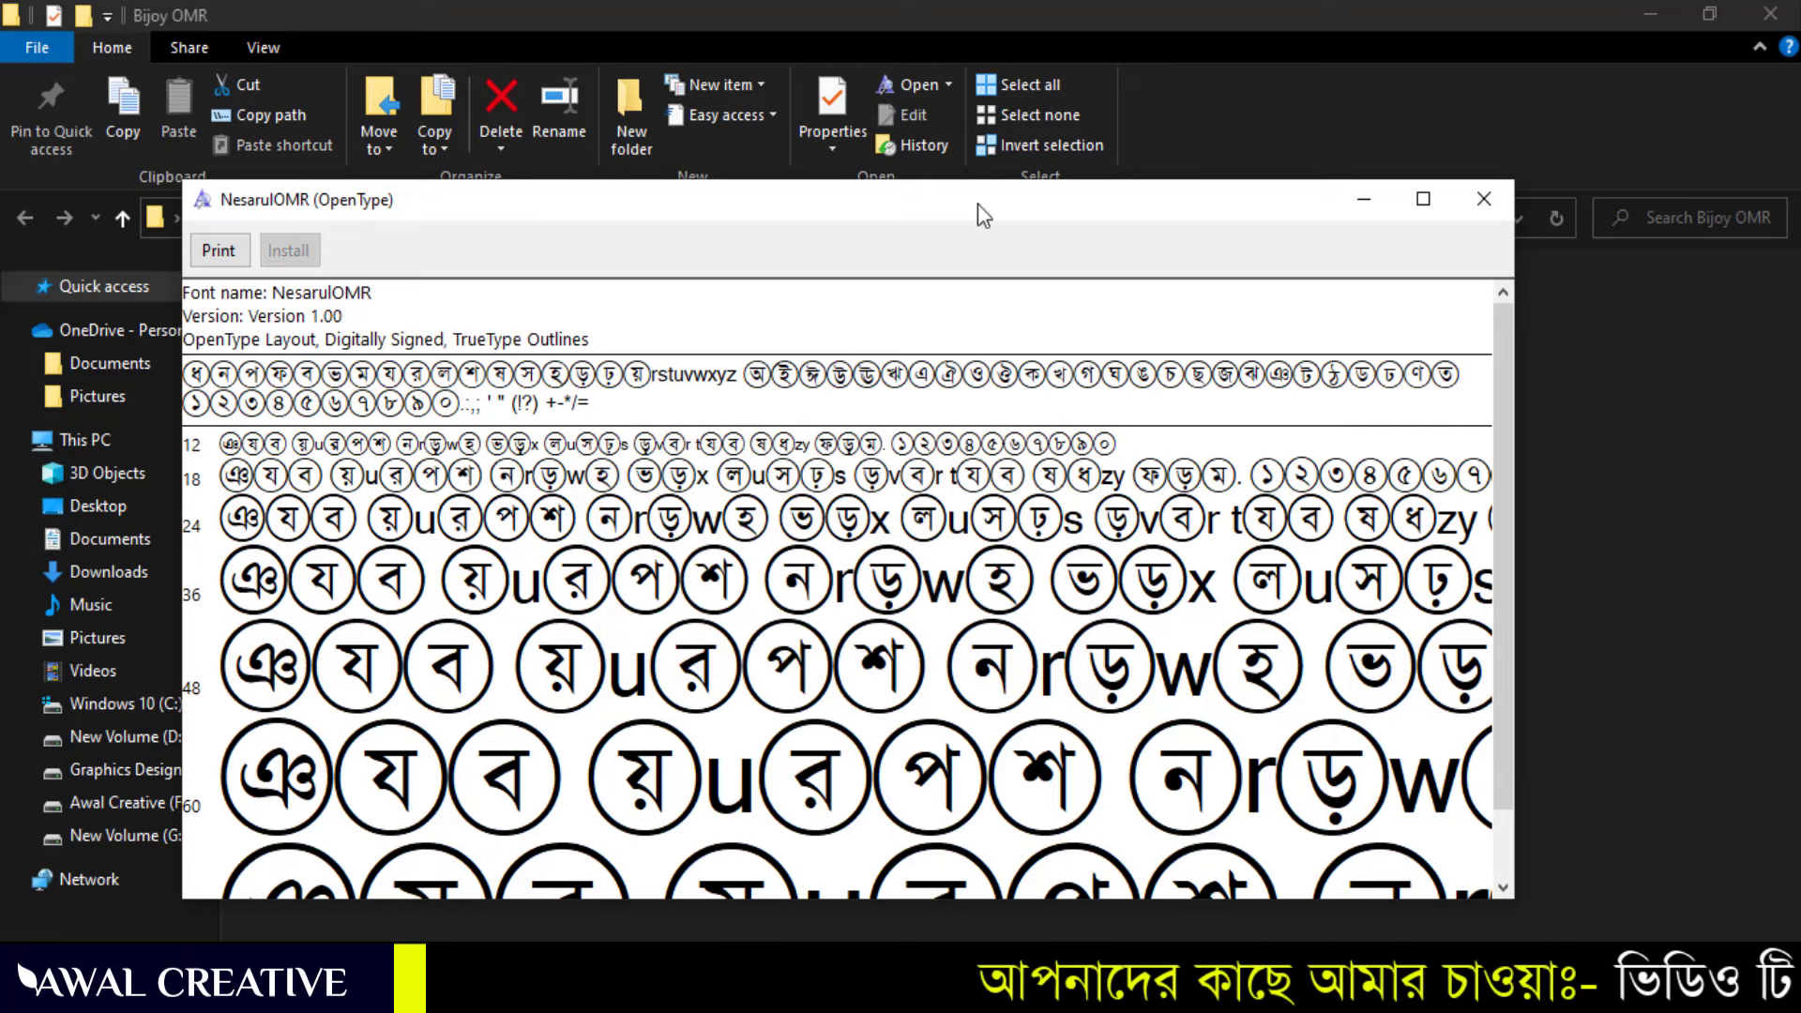
Close the font viewer and Bijoy OMR folder, then resume Document3 after টিয়া in question 1
click(1484, 199)
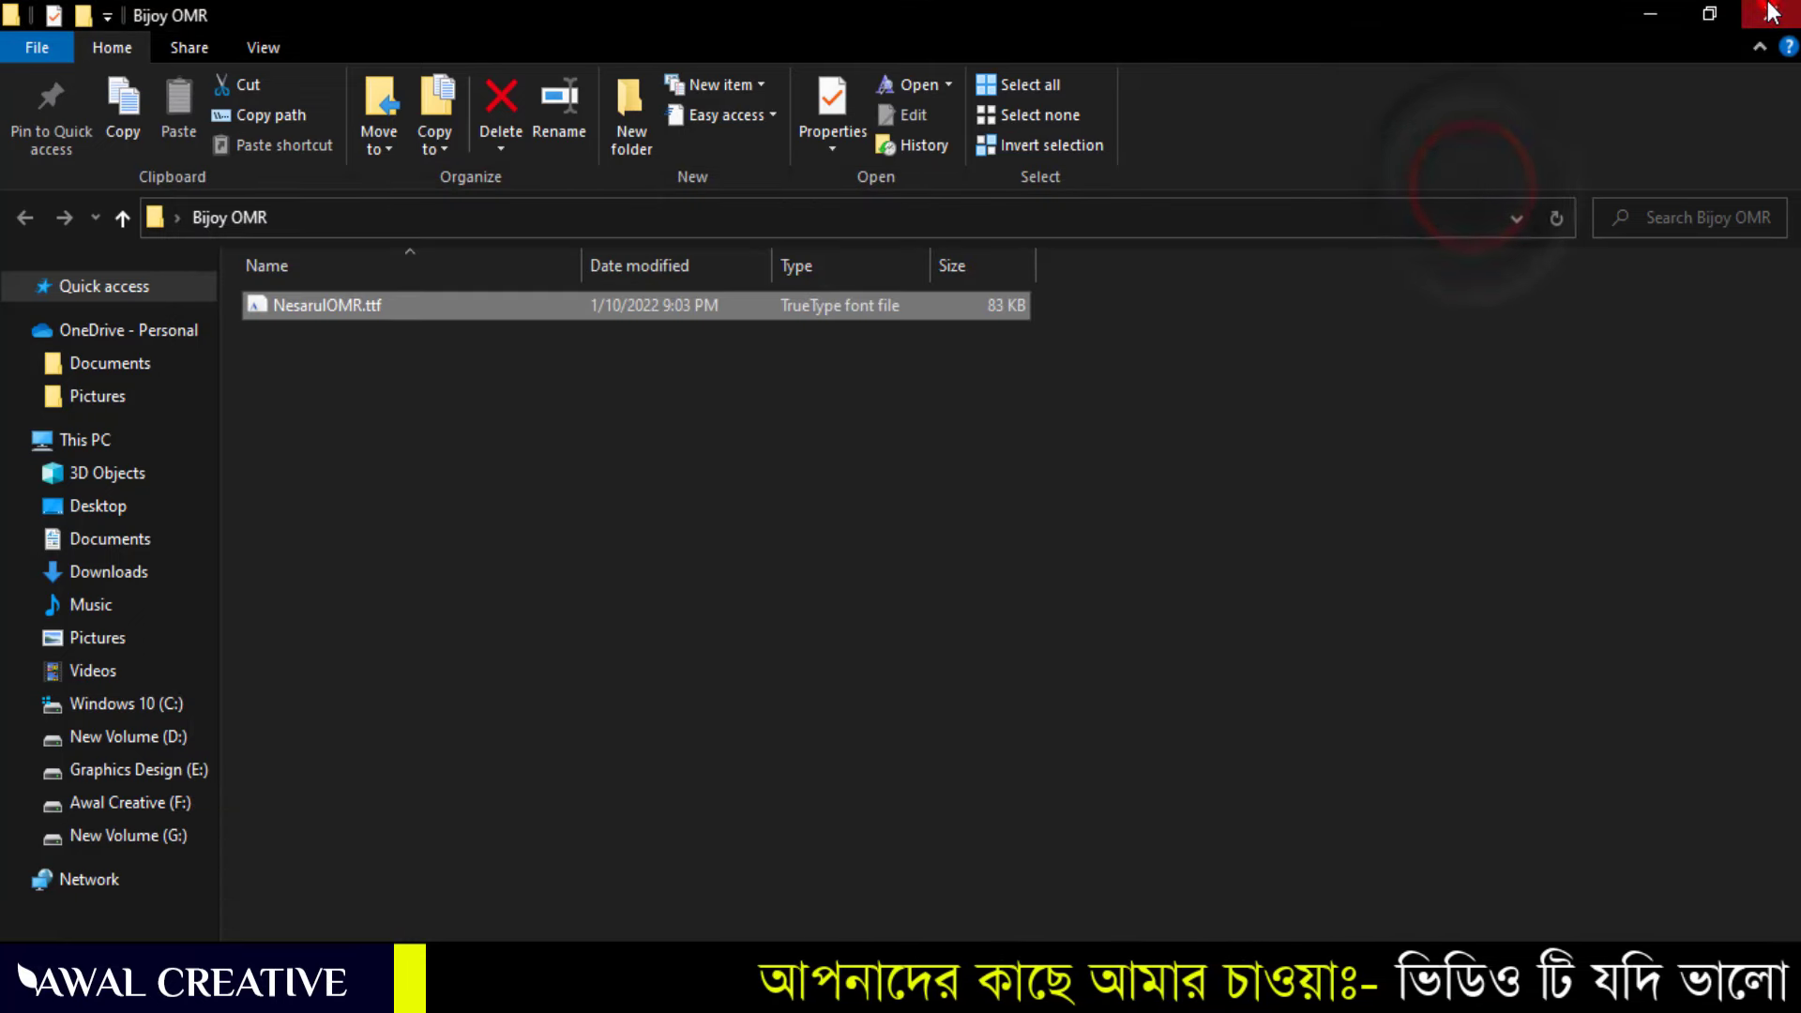
click(1770, 11)
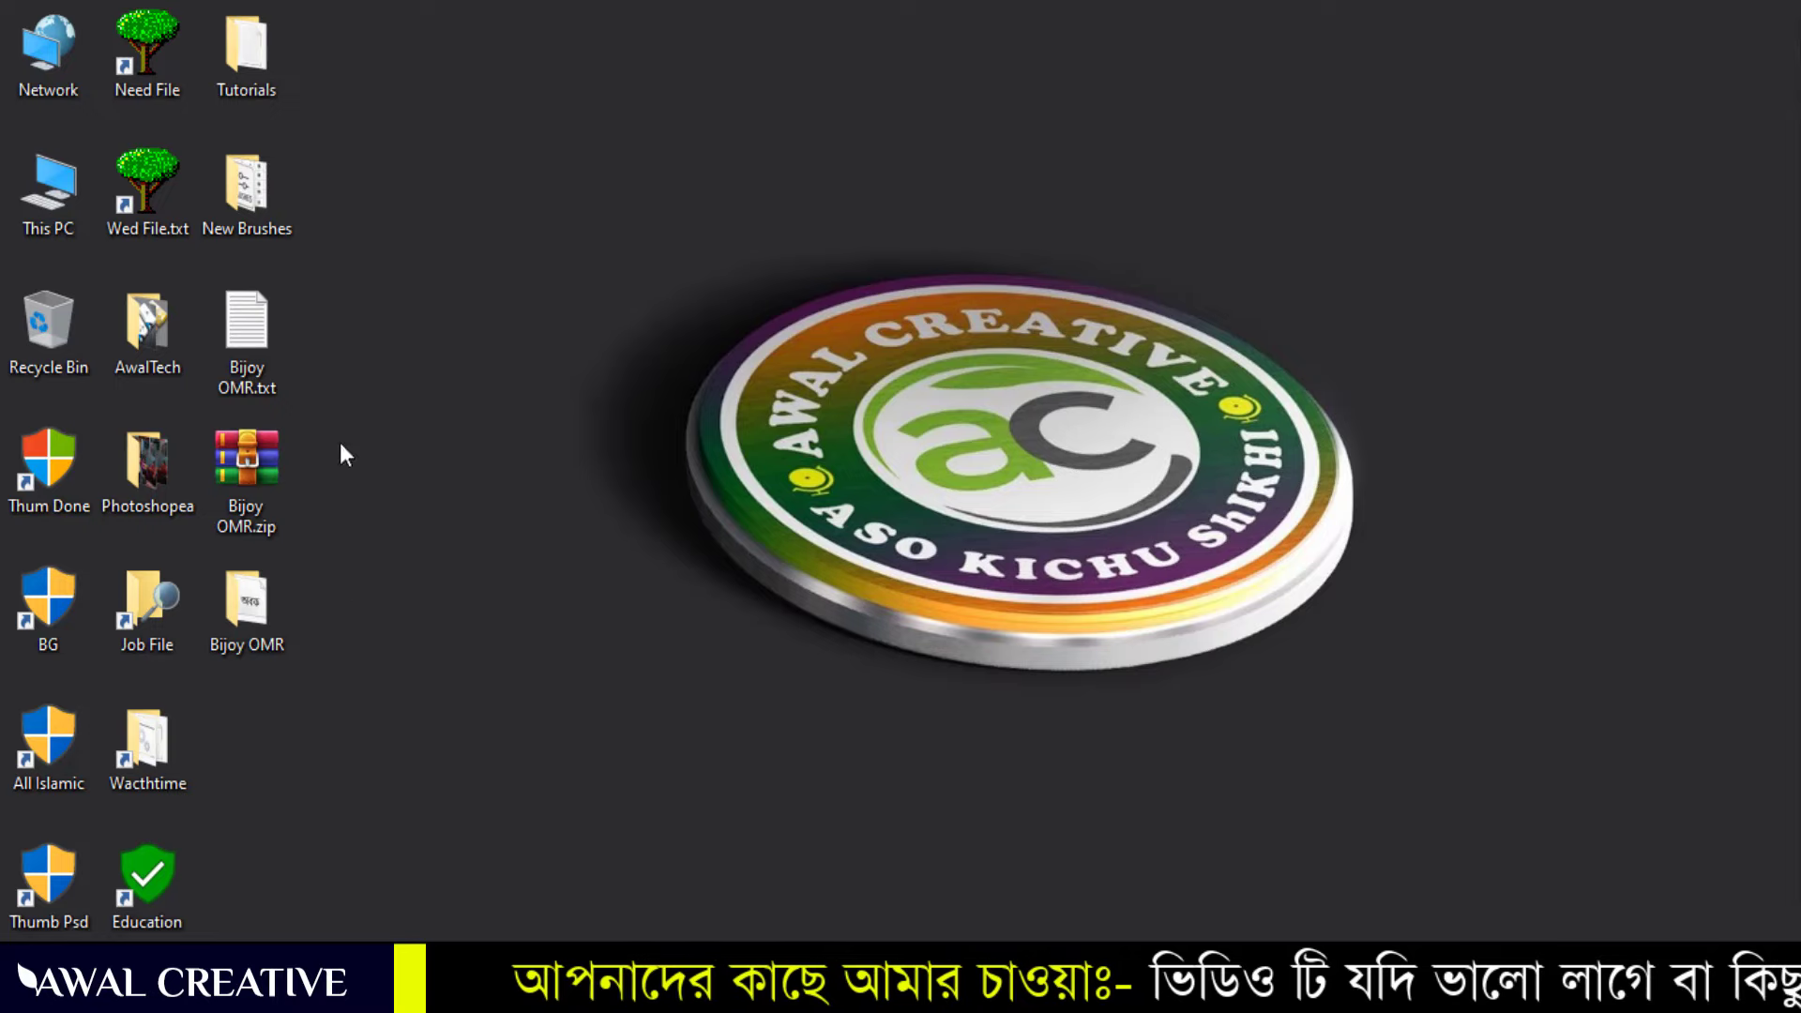
drag(342, 443, 238, 651)
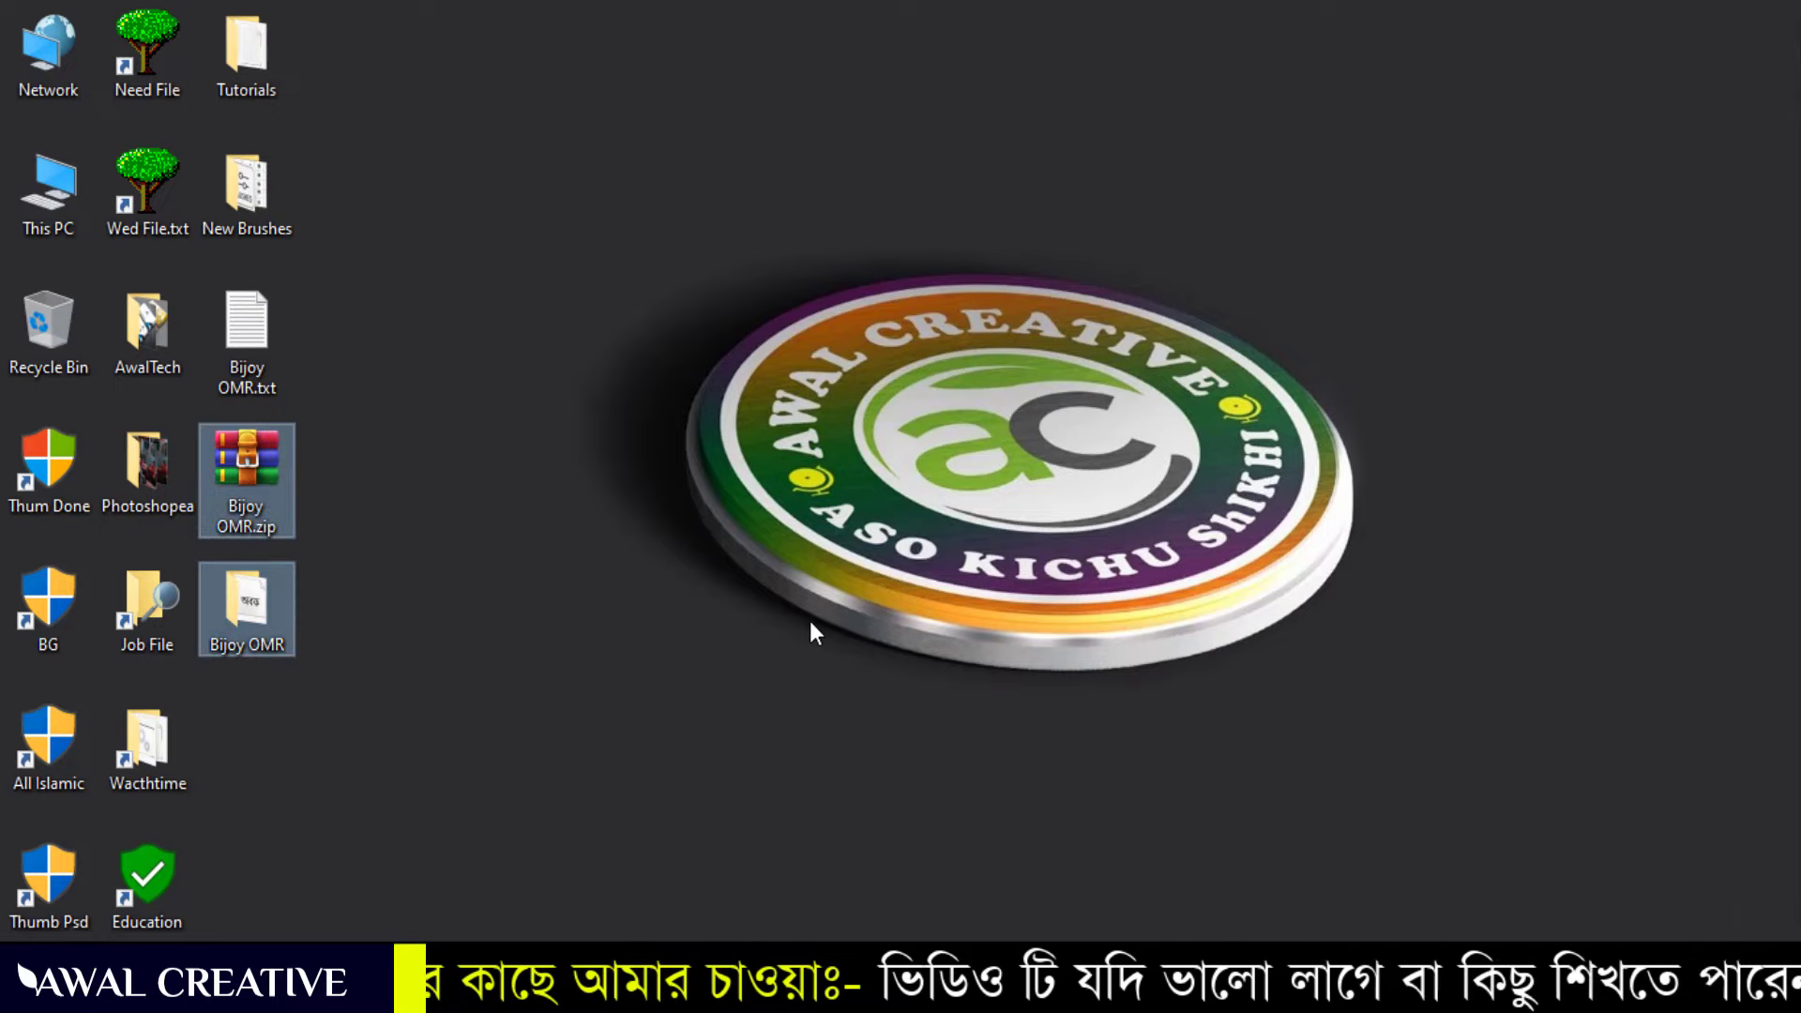
click(863, 993)
click(1032, 903)
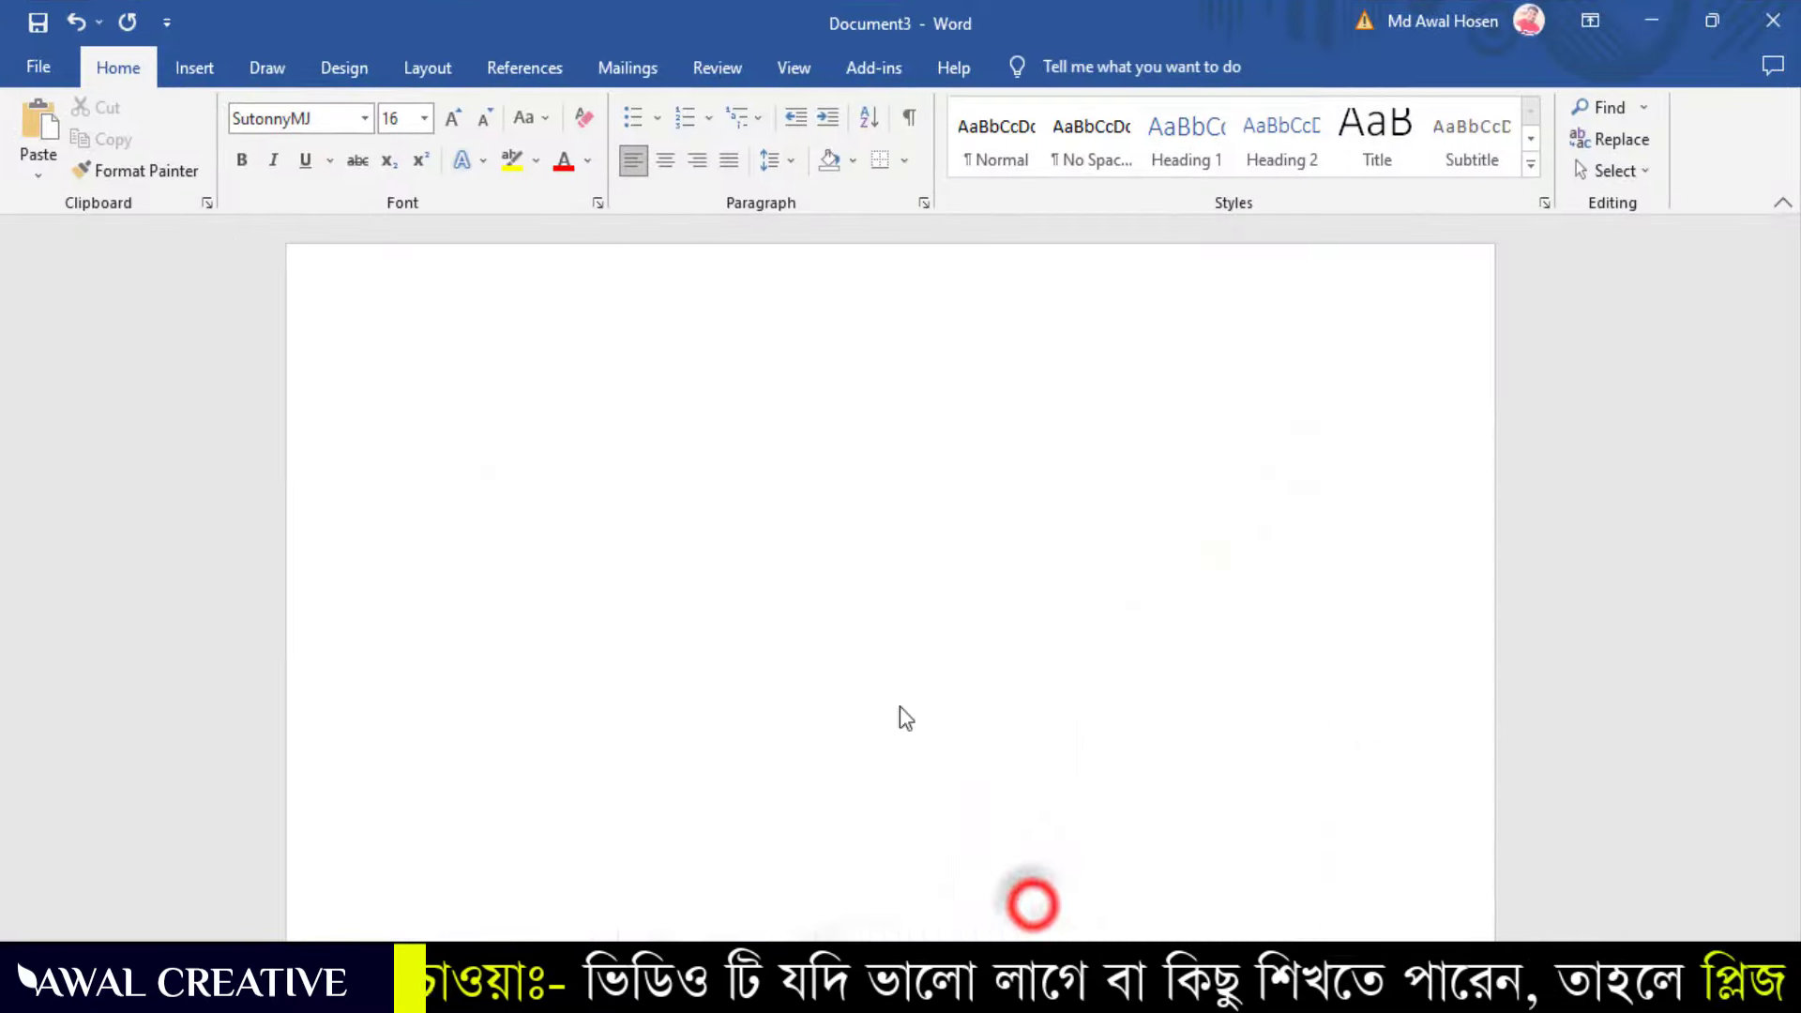
scroll(1043, 688, down, 3)
scroll(1043, 687, up, 3)
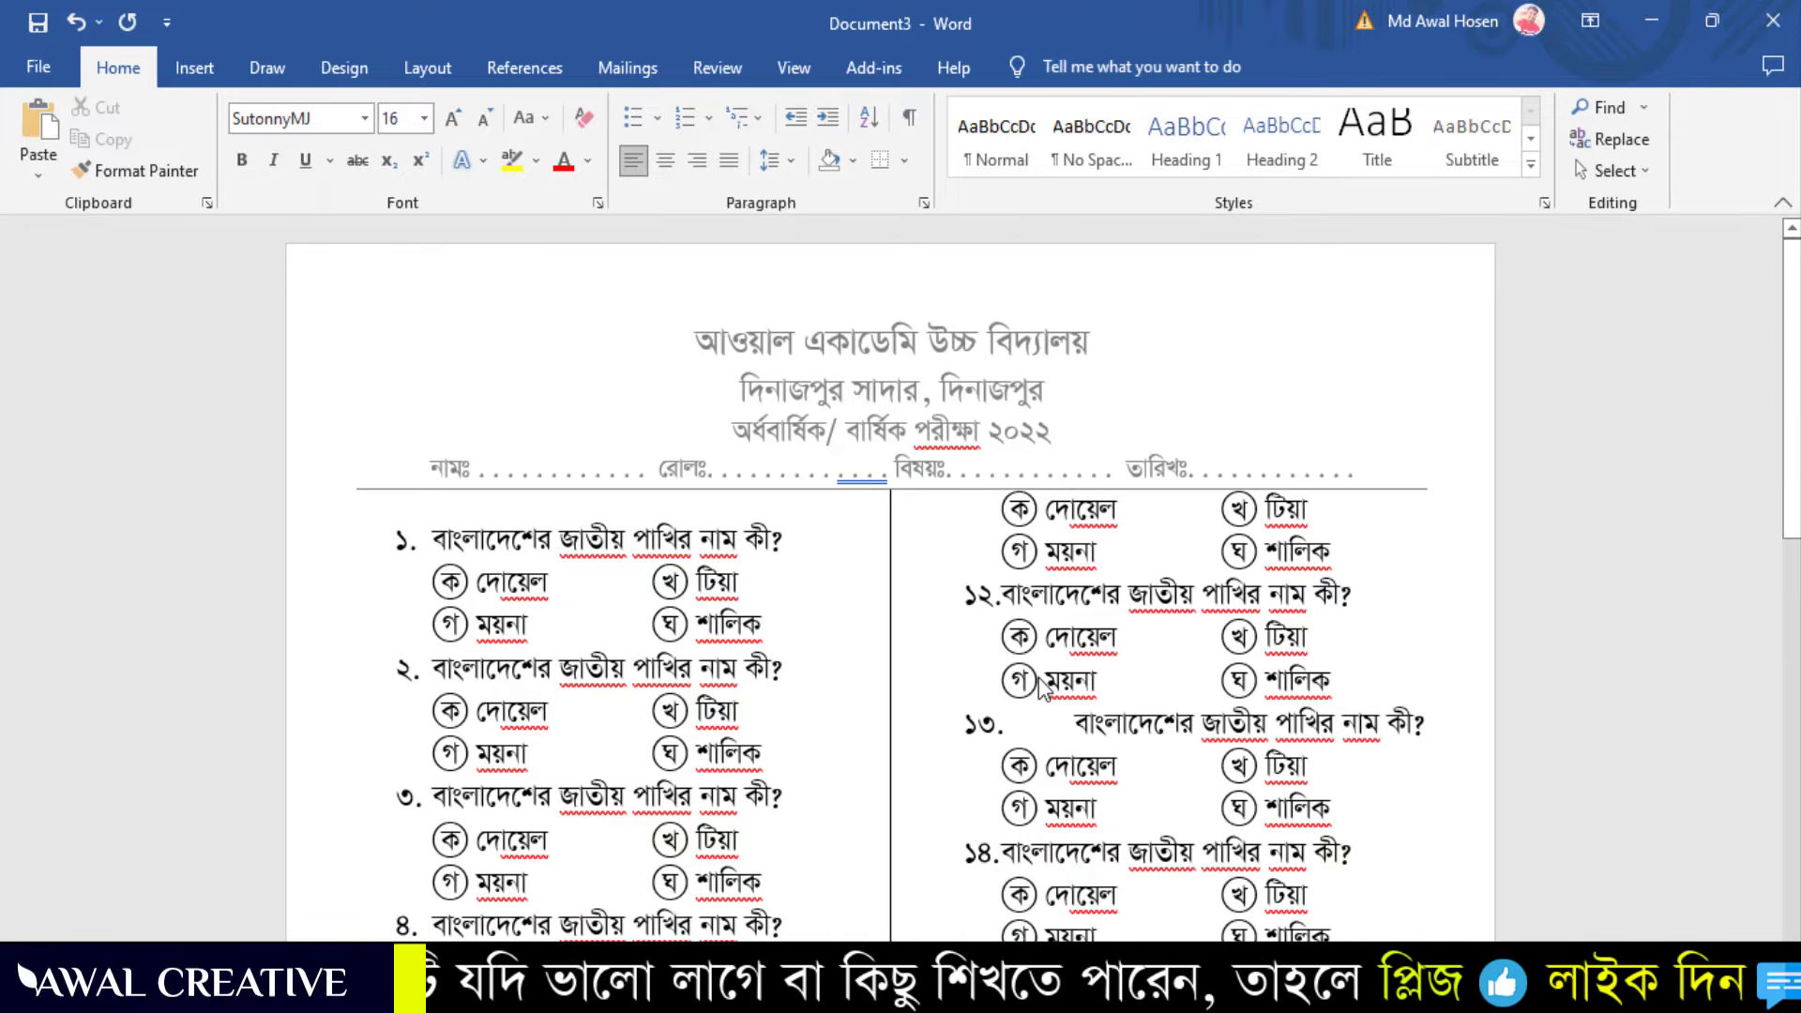
click(840, 576)
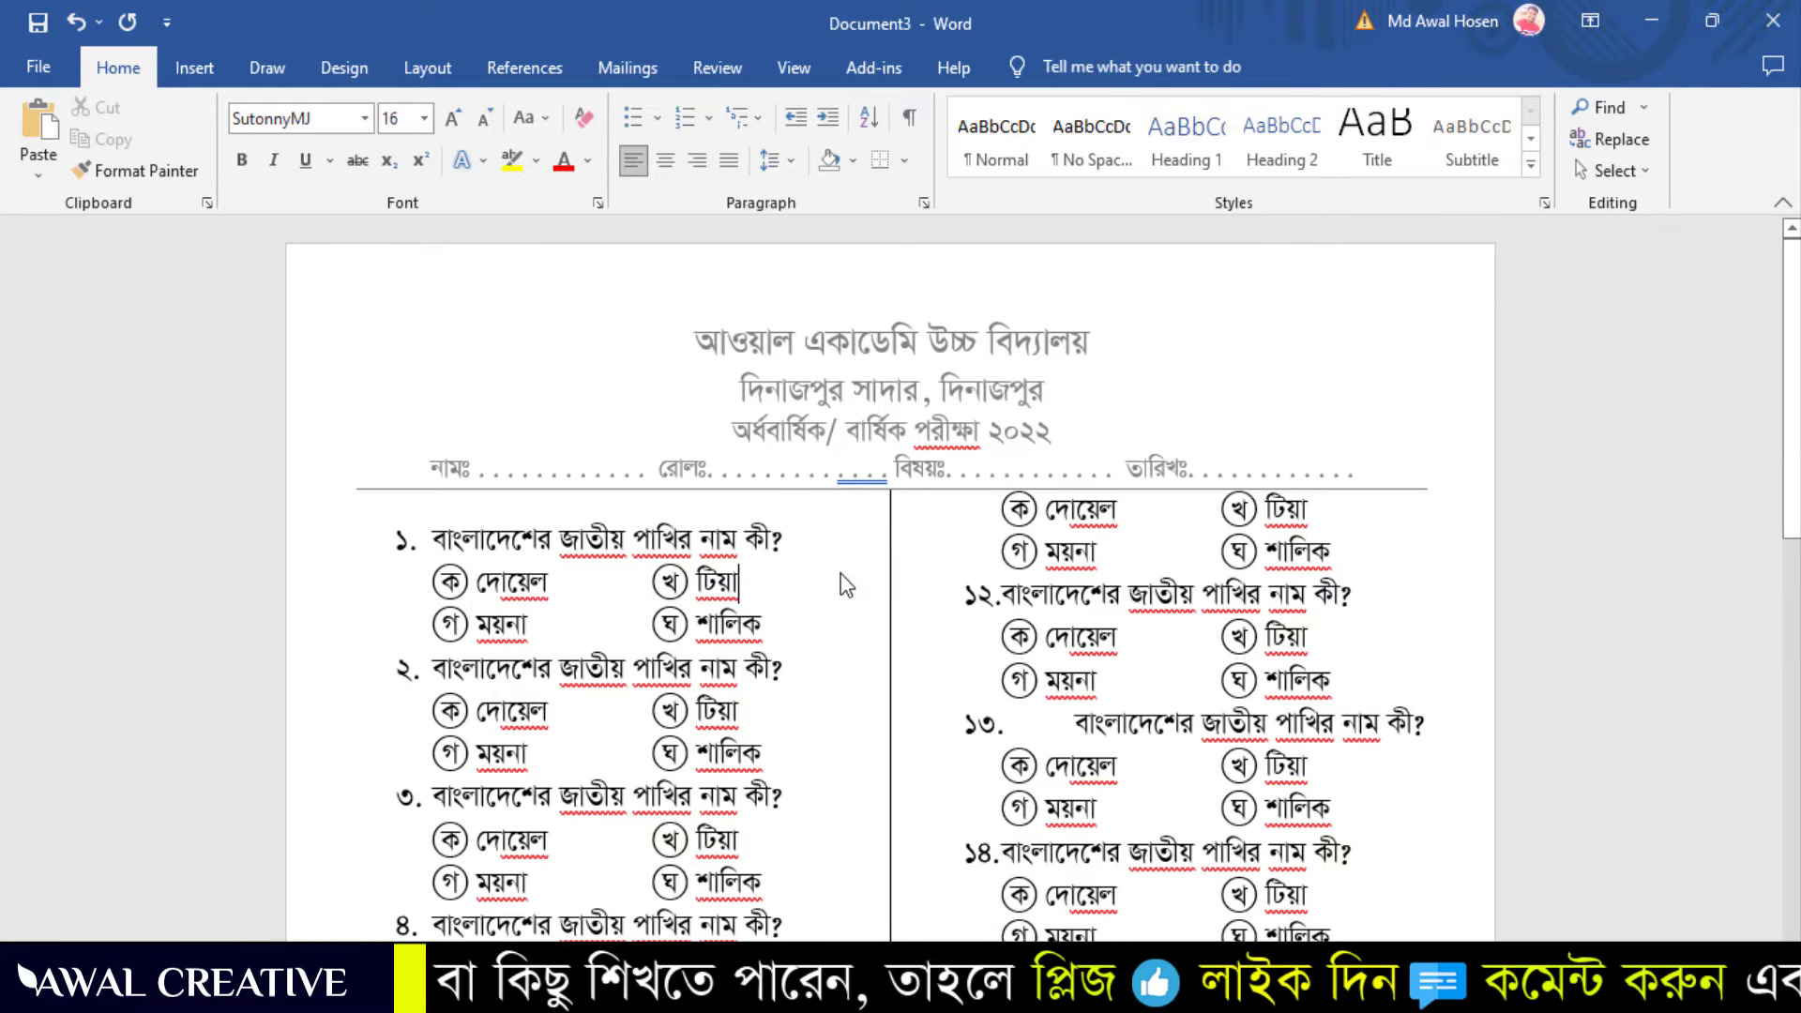